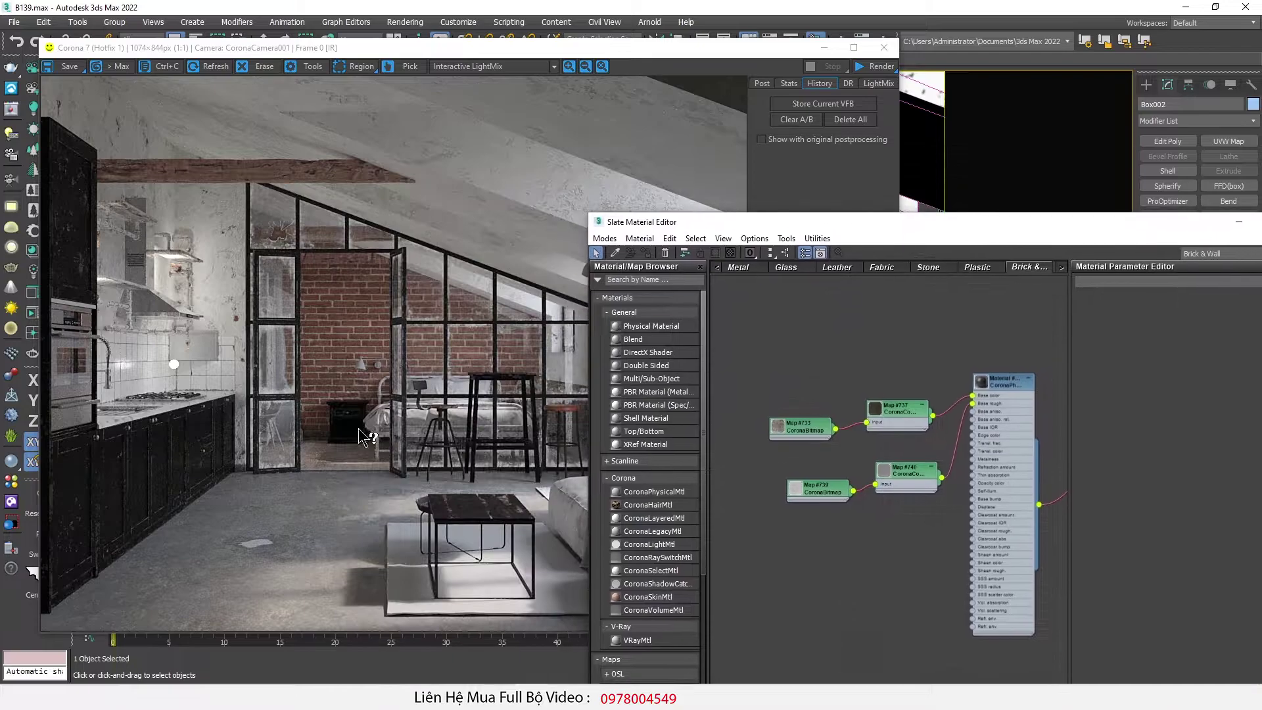
Step: Switch the Slate Material Editor from the Brick & Wall view to the Metal view and park it beside the render
scroll(369, 373, up, 1)
scroll(368, 373, down, 1)
drag(824, 225, 685, 130)
scroll(778, 341, down, 1)
scroll(778, 347, down, 3)
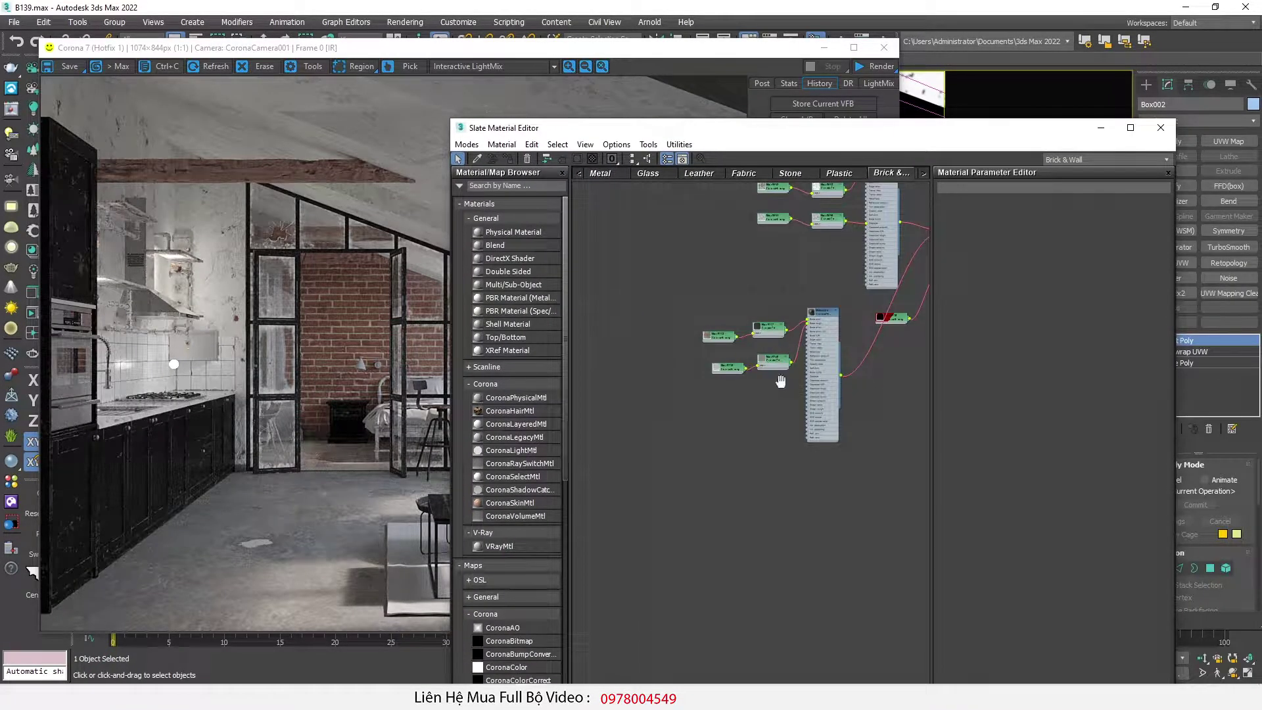
click(603, 175)
drag(621, 136, 862, 279)
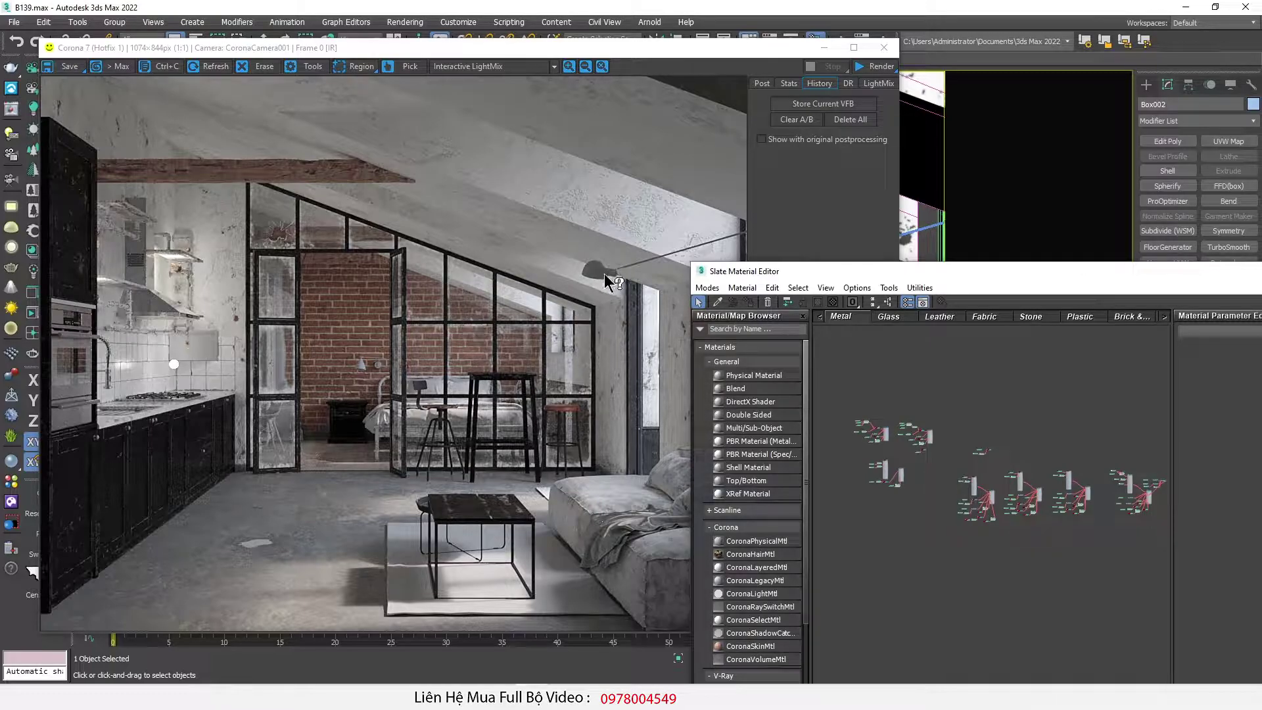
drag(927, 279, 730, 312)
Step: Examine the scratched metal shade in the reference photo vintage-industrial-wall-lamp-from-philips-1960s.jpg from the B139 folder
drag(0, 69, 339, 129)
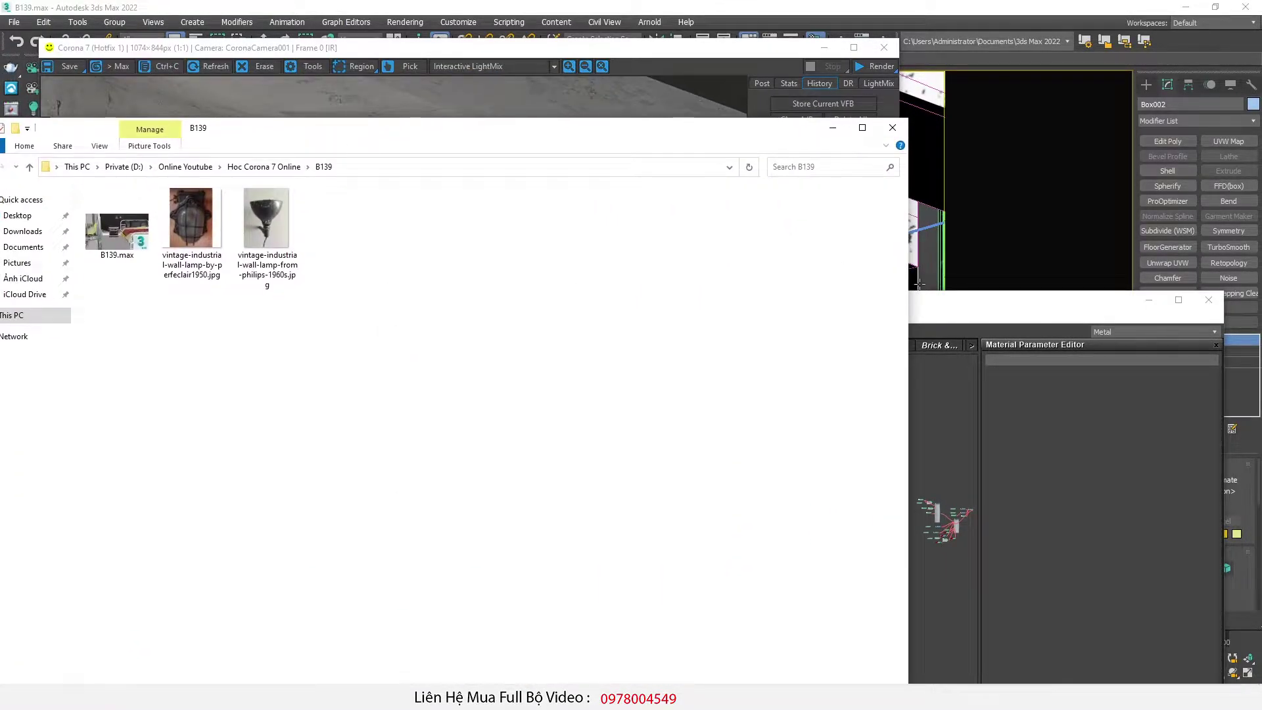
double_click(258, 216)
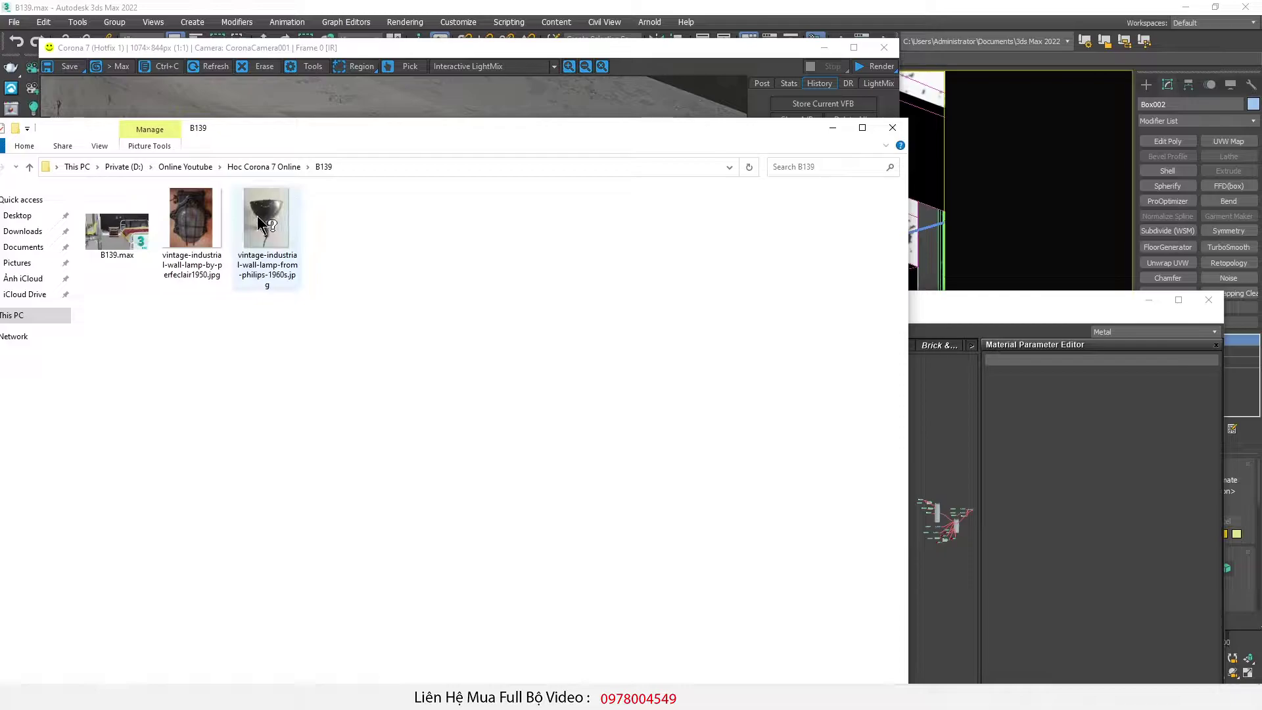
scroll(537, 330, up, 2)
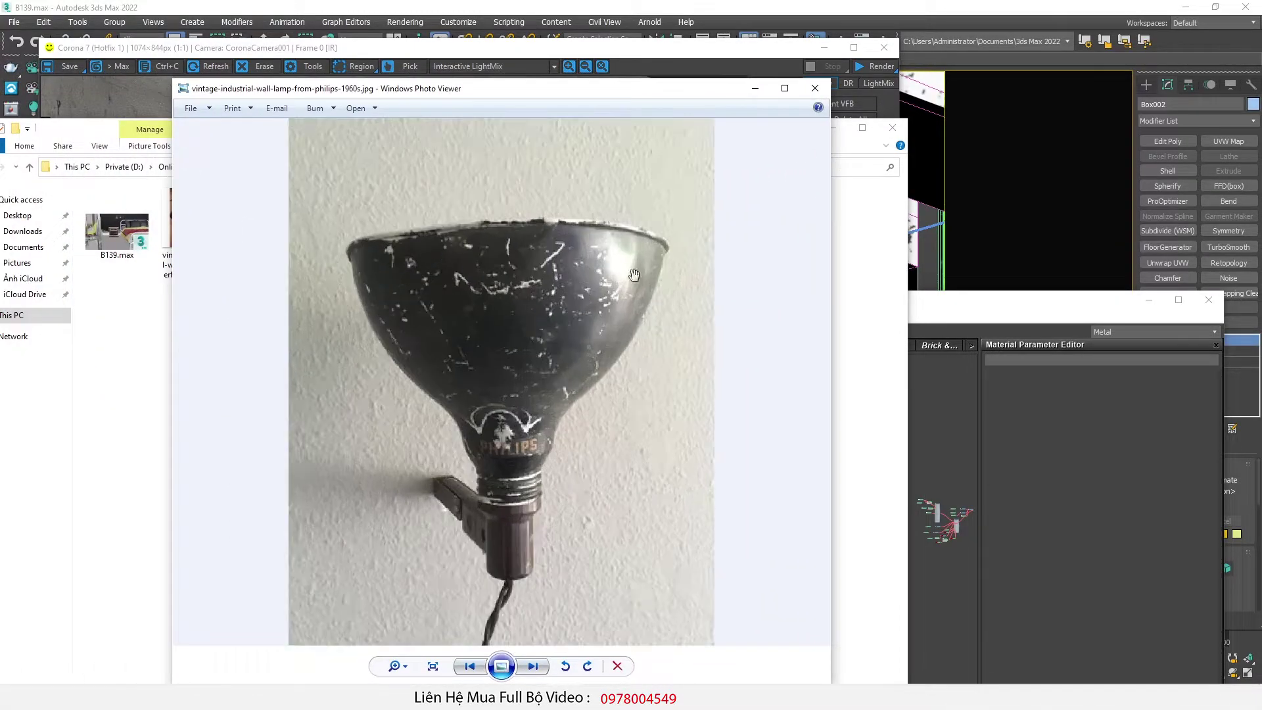
scroll(555, 345, up, 2)
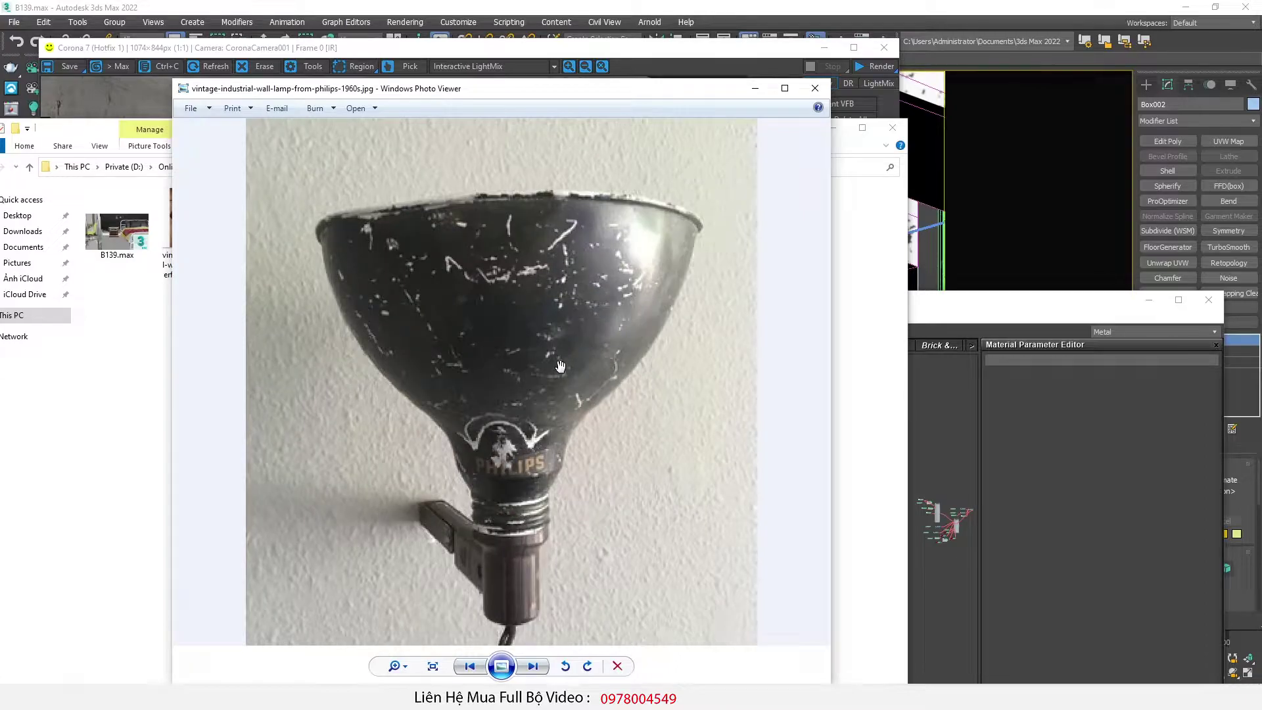
scroll(562, 363, down, 3)
scroll(561, 363, up, 3)
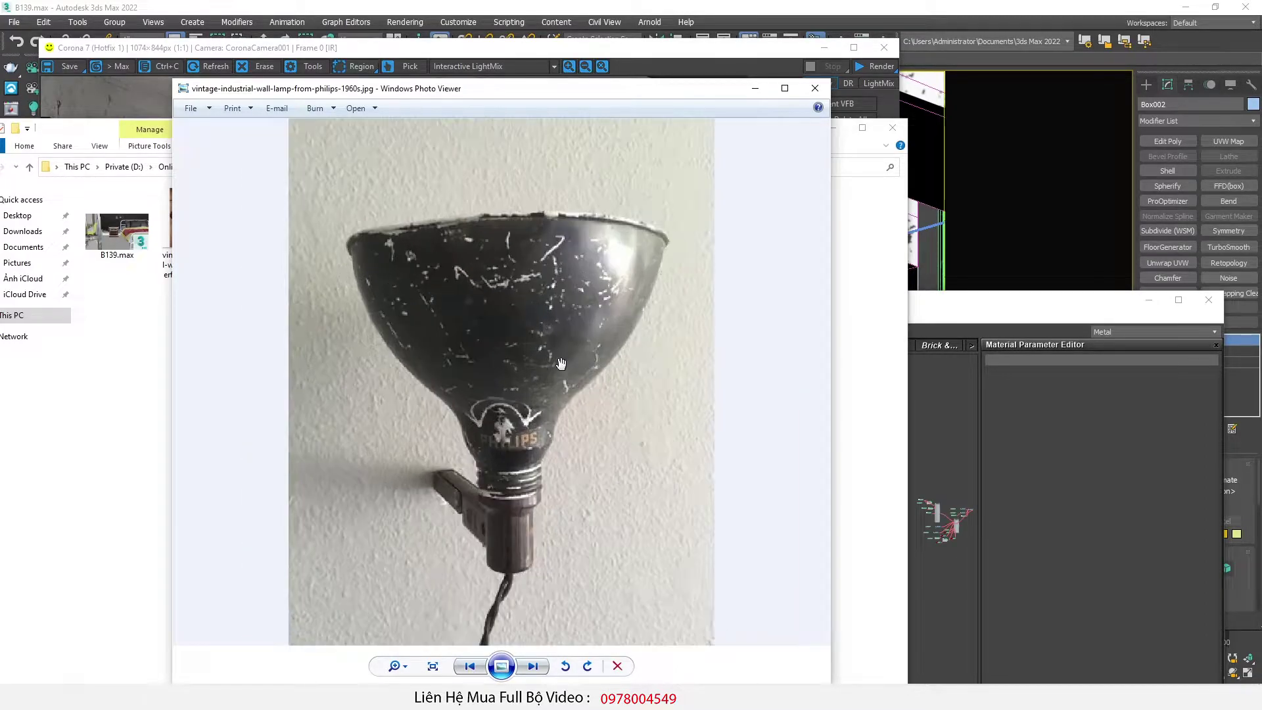
click(815, 88)
Step: Open the reference photo vintage-industrial-wall-lamp-by-perfeclair1950.jpg and place it below the render for comparison
double_click(203, 228)
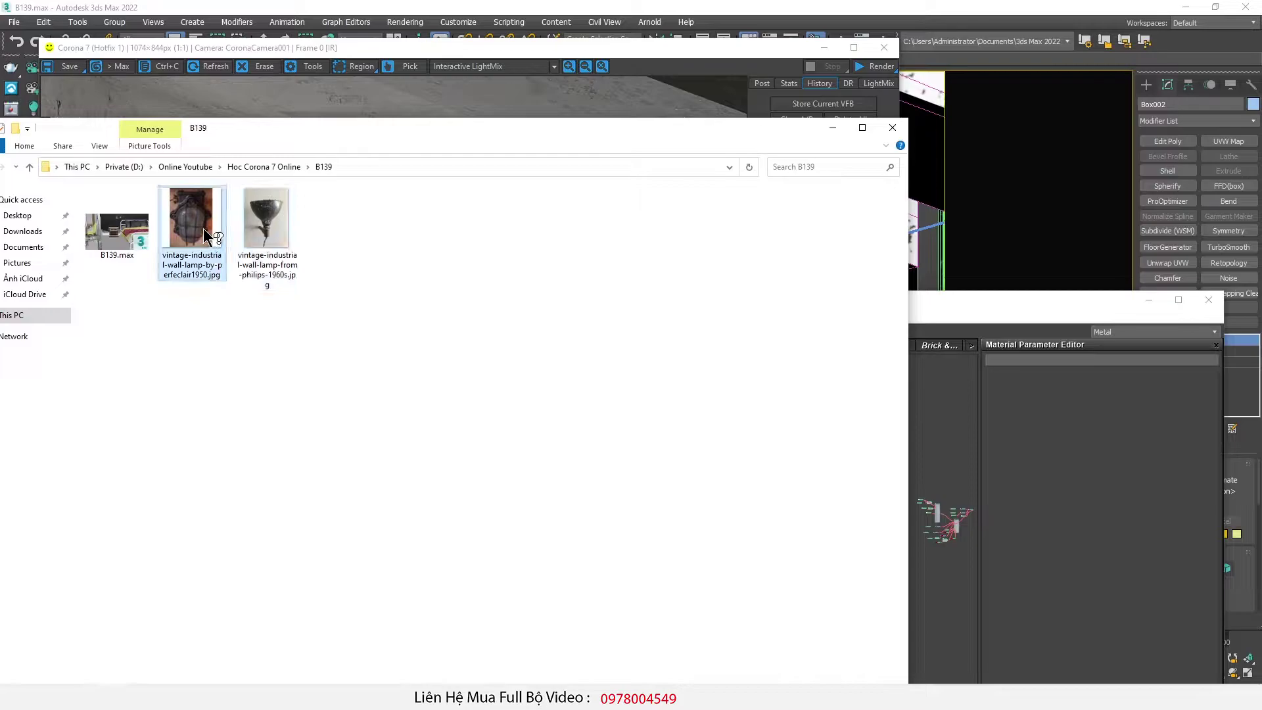
scroll(464, 322, up, 2)
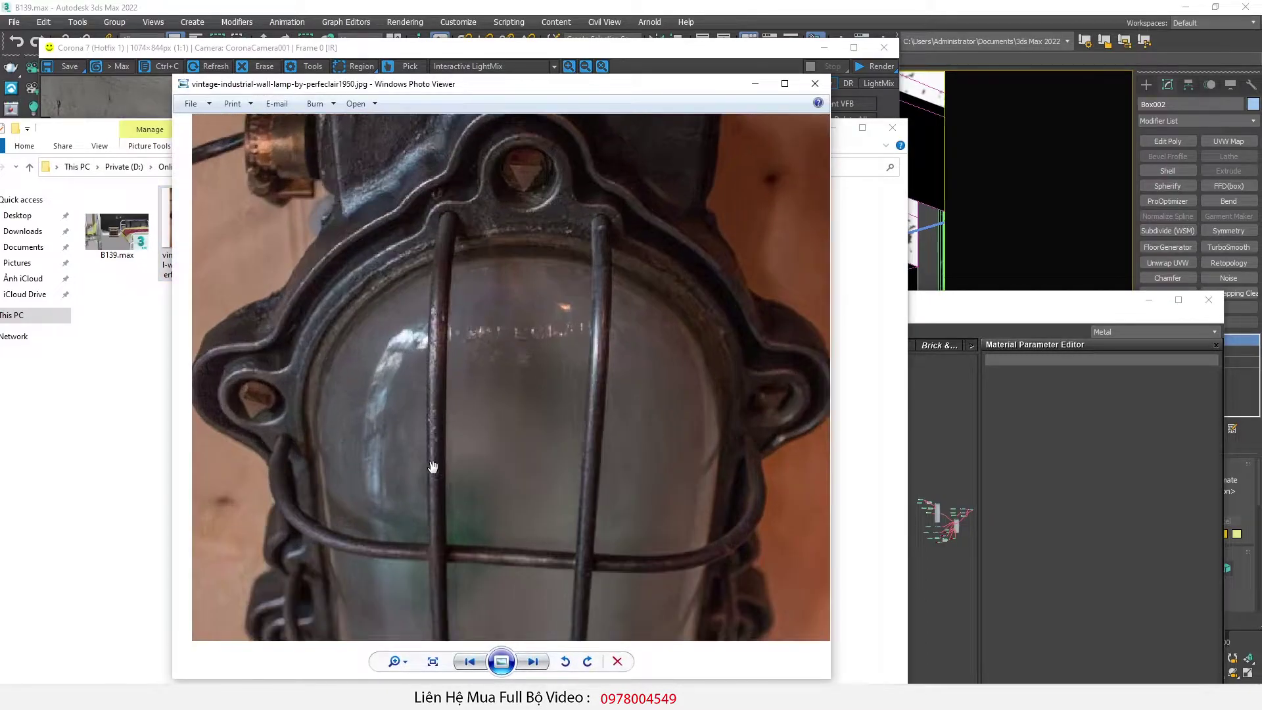
drag(572, 83, 535, 334)
drag(751, 133, 618, 523)
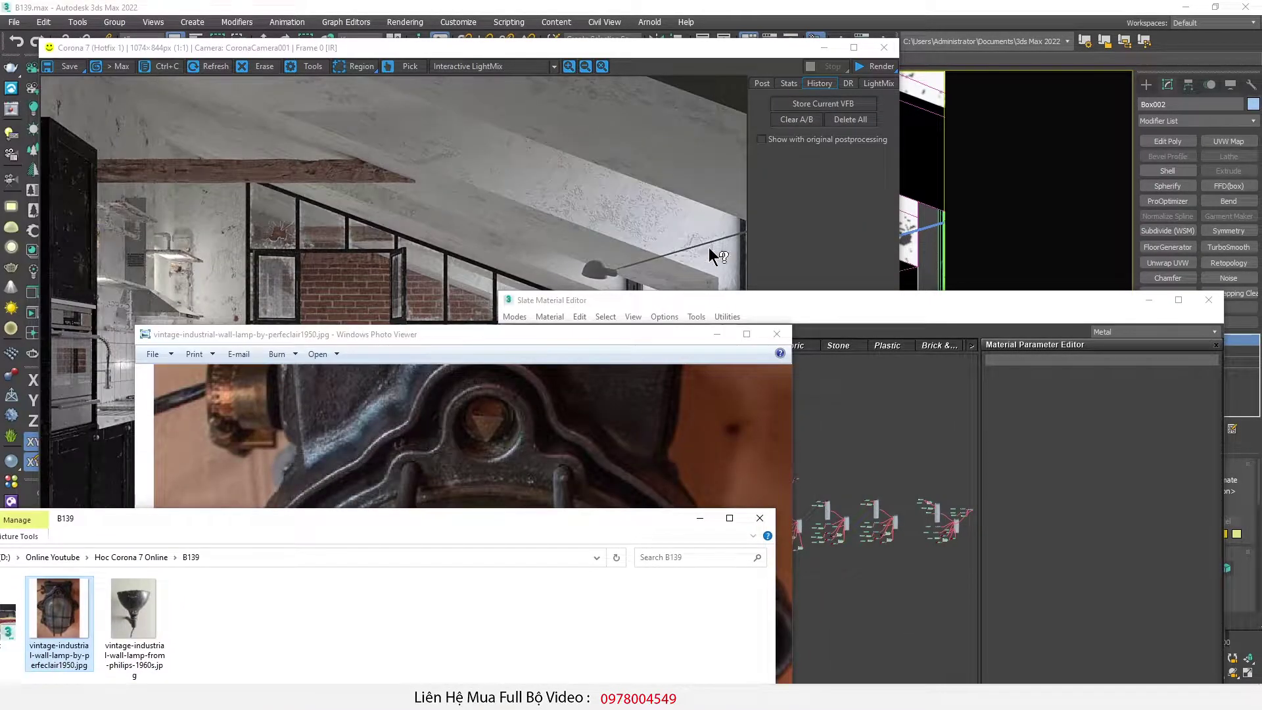
Step: Compare the wall lamp near the window in the Corona render with the metal surfaces in the perfeclair lamp photo
scroll(709, 247, up, 1)
drag(459, 341, 358, 170)
scroll(295, 576, down, 3)
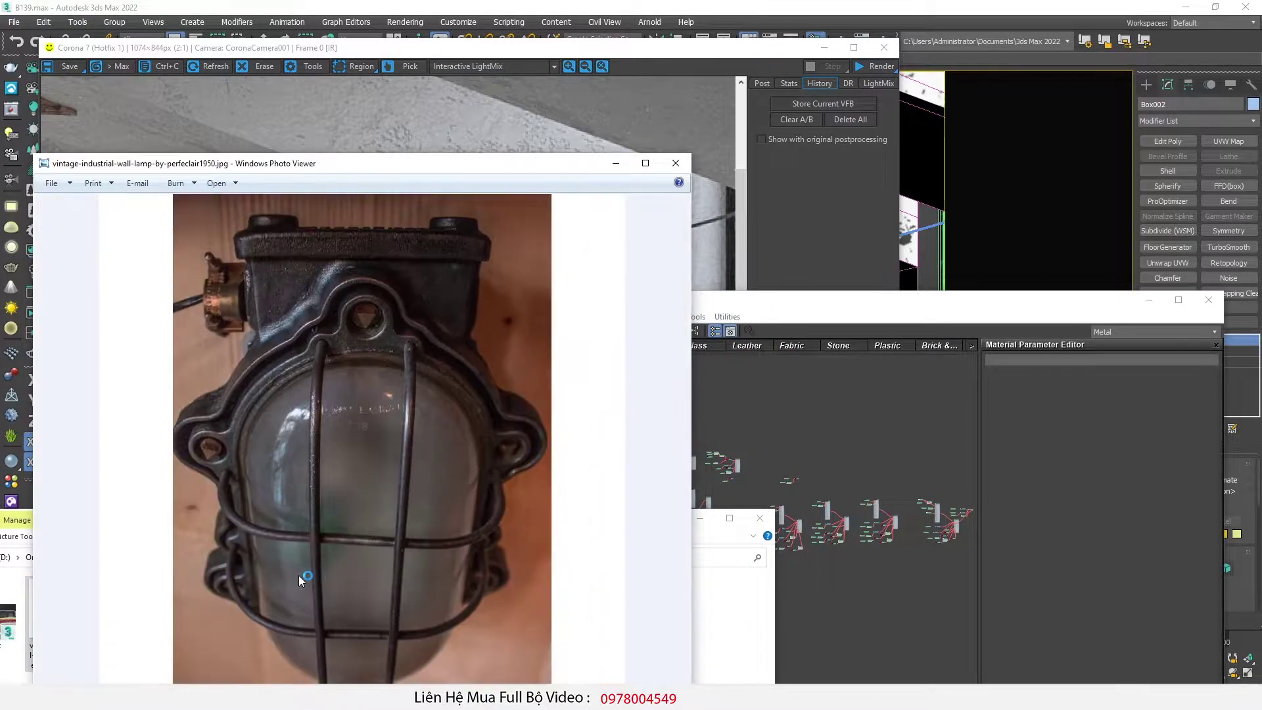
drag(406, 171, 457, 381)
scroll(472, 282, up, 1)
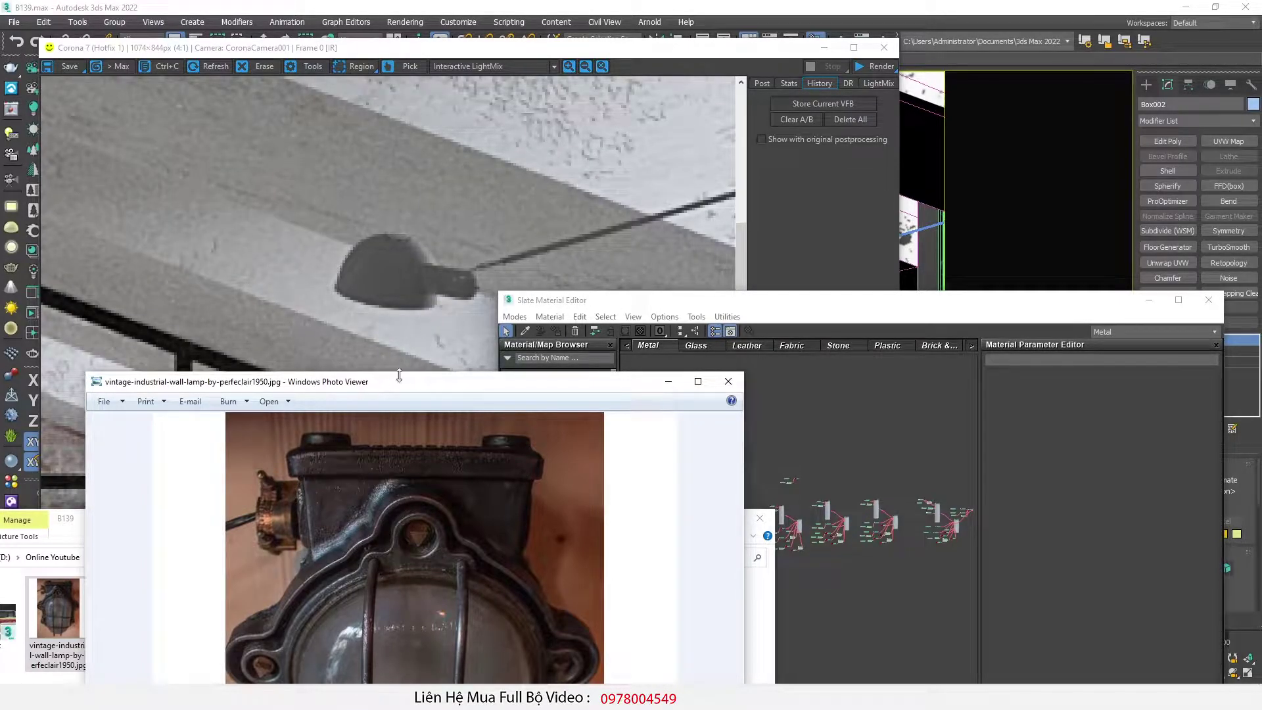
scroll(248, 539, up, 1)
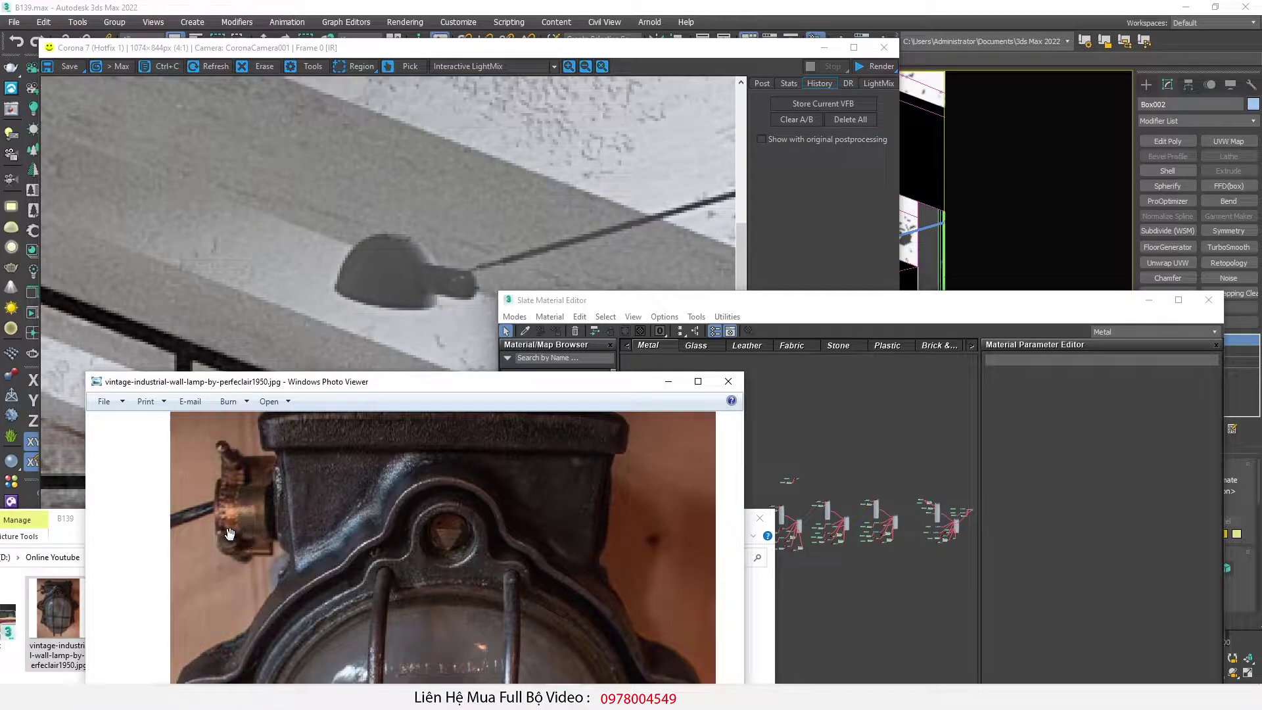
scroll(229, 534, up, 1)
scroll(258, 503, down, 2)
drag(366, 385, 291, 89)
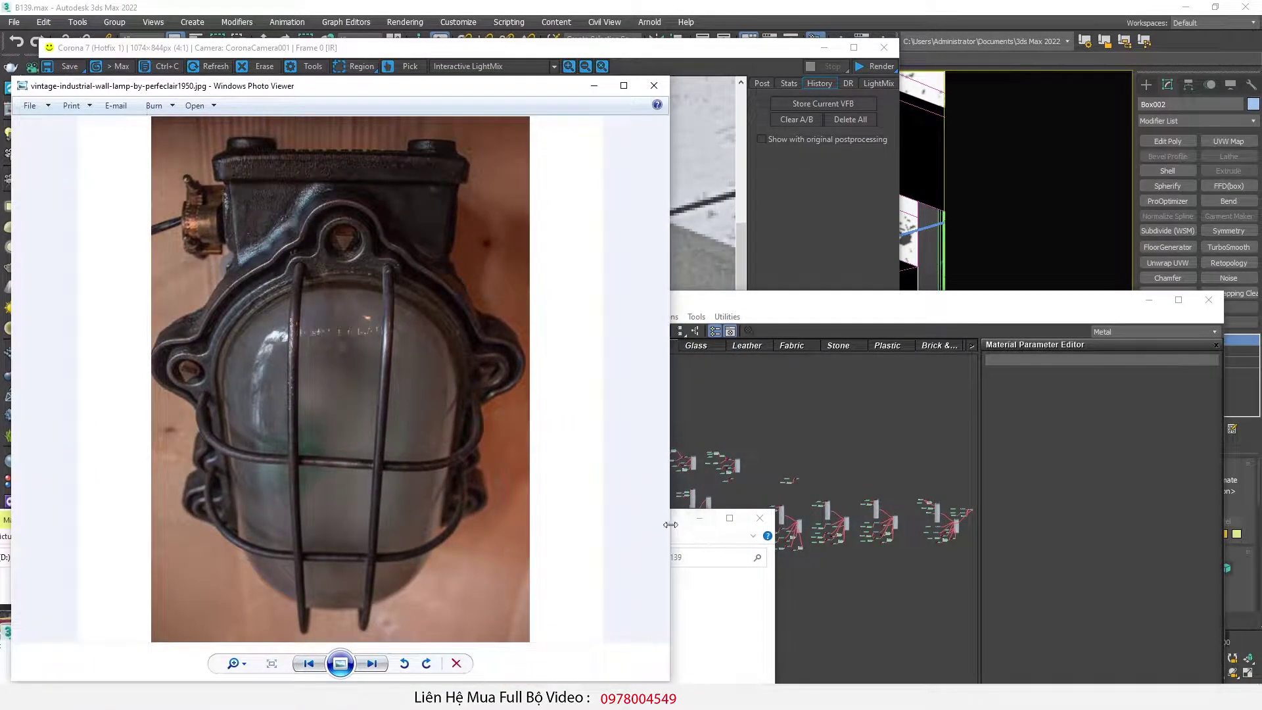
drag(682, 527, 677, 438)
click(827, 167)
scroll(553, 288, down, 2)
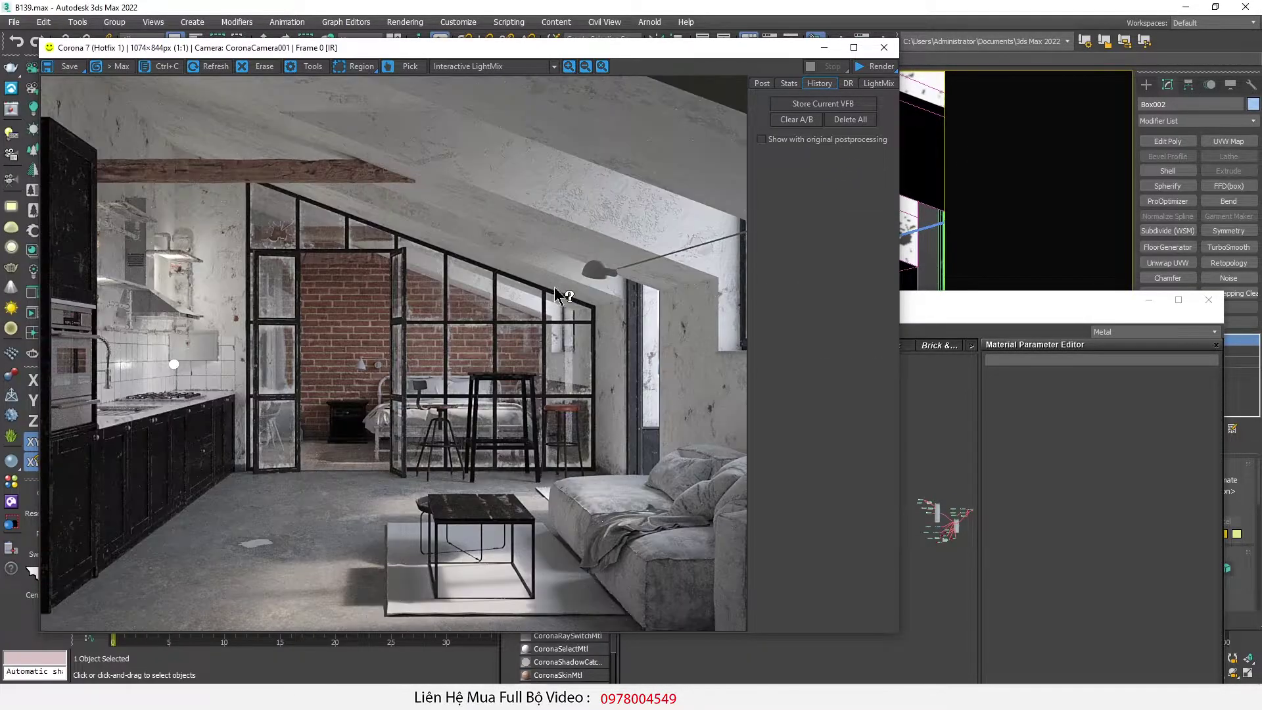
Step: Close the render and material editor windows and bring the bedroom wall lamp into view in a wireframe Top view
click(883, 48)
click(1209, 300)
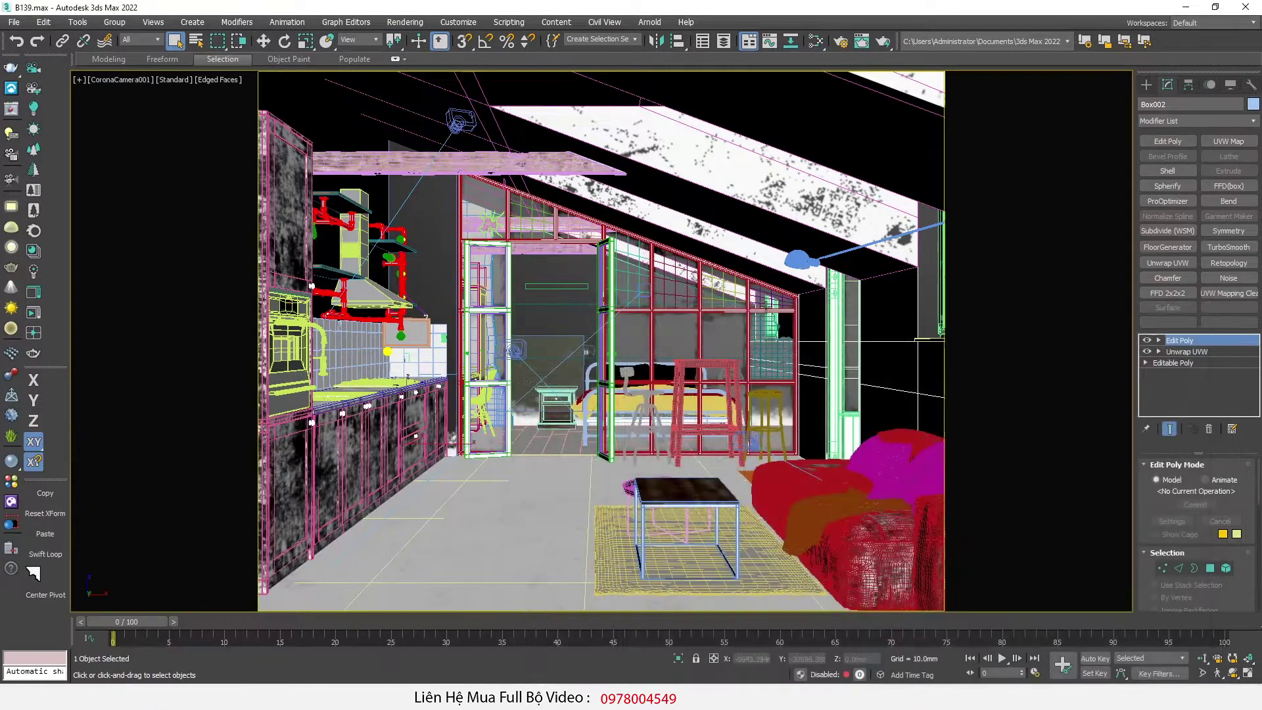
click(733, 305)
key(t)
key(z)
key(F3)
scroll(597, 336, down, 7)
scroll(618, 365, up, 8)
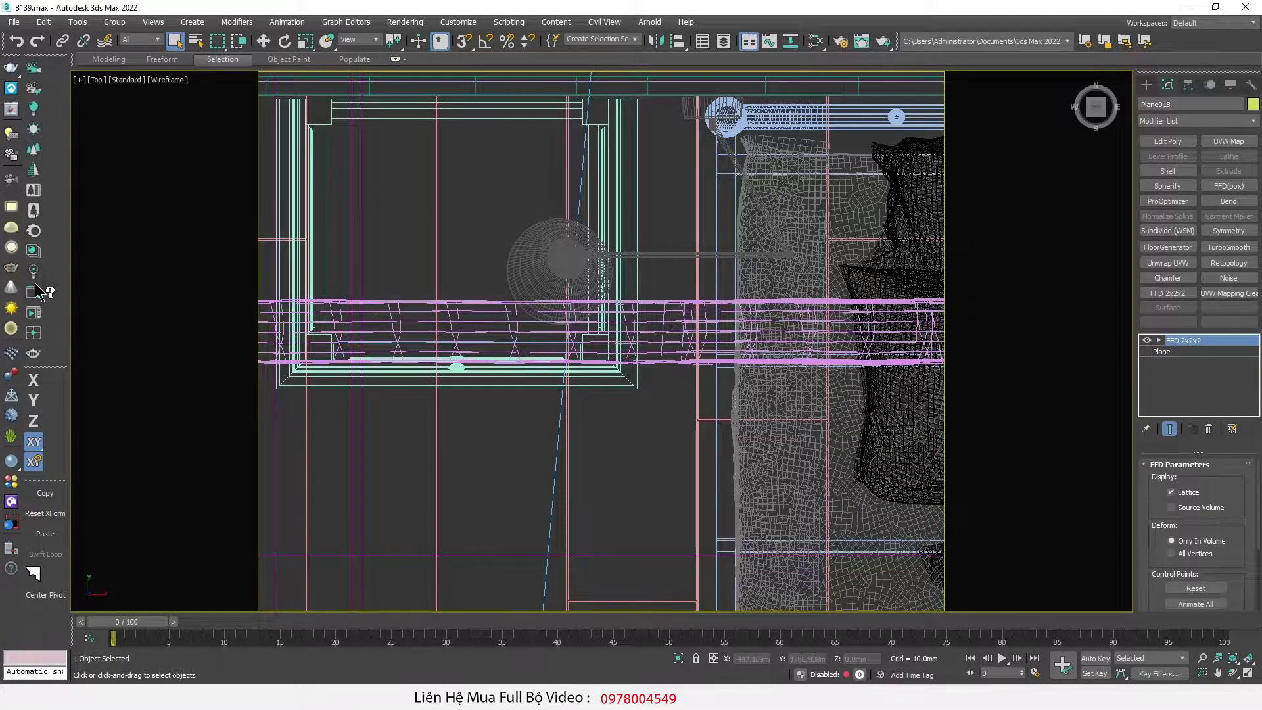
Step: Create a Corona camera in the Top view aimed at the bedroom wall lamp
click(34, 68)
scroll(542, 419, down, 4)
drag(452, 520, 665, 277)
right_click(669, 277)
Step: Raise the new camera to the wall lamp's height in the Front view
ctrl+click(666, 277)
key(f)
scroll(567, 391, down, 3)
key(w)
drag(587, 357, 596, 239)
scroll(586, 292, up, 2)
click(514, 292)
Step: Look through the new camera, frame and select the bedroom wall lamp in shaded mode, and turn off edged faces
key(c)
key(F3)
middle_drag(533, 454, 513, 560)
click(534, 396)
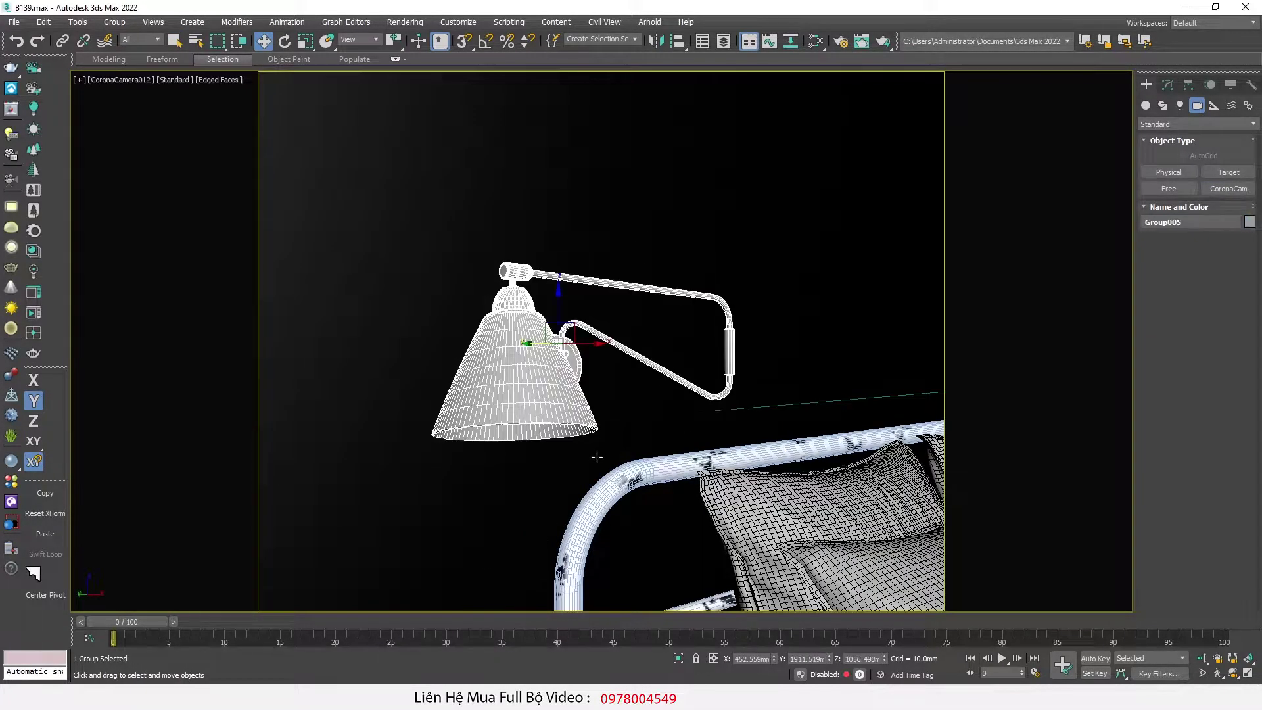
key(F4)
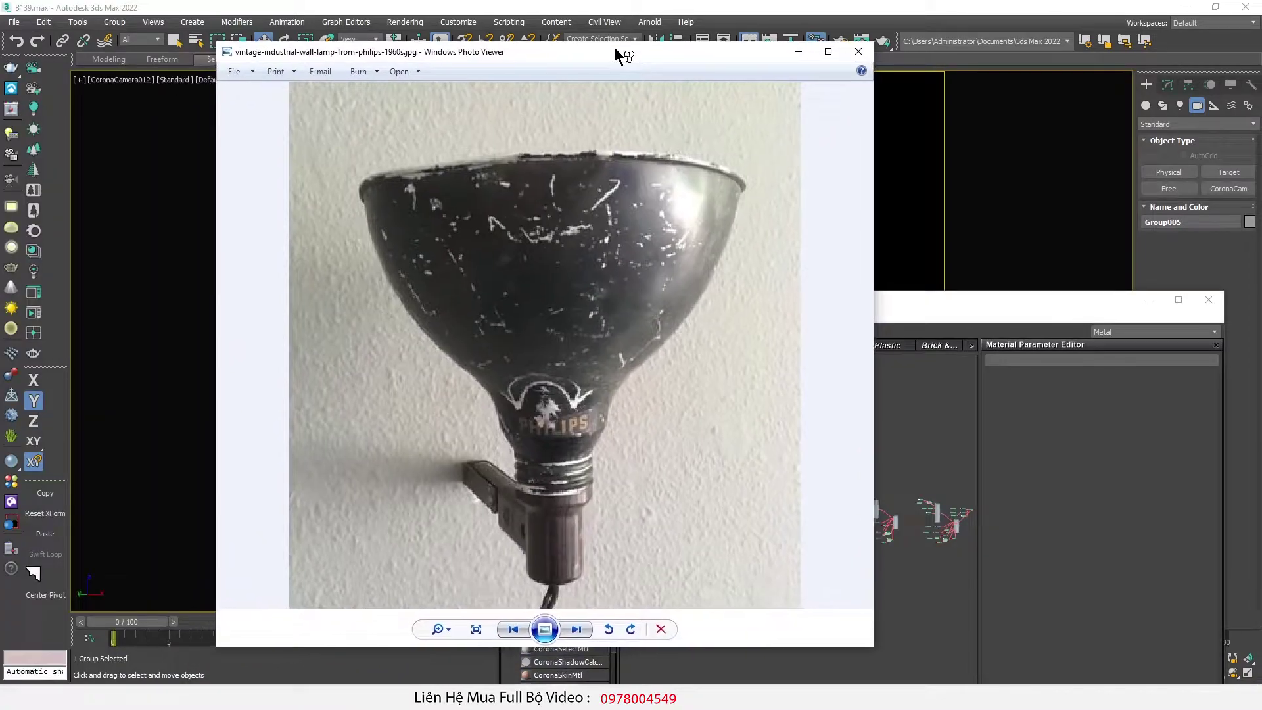
Step: Examine the scratches, worn rim and reflections of the black metal shade in the Philips lamp reference photo
drag(615, 48, 439, 38)
scroll(537, 283, up, 3)
scroll(490, 290, down, 2)
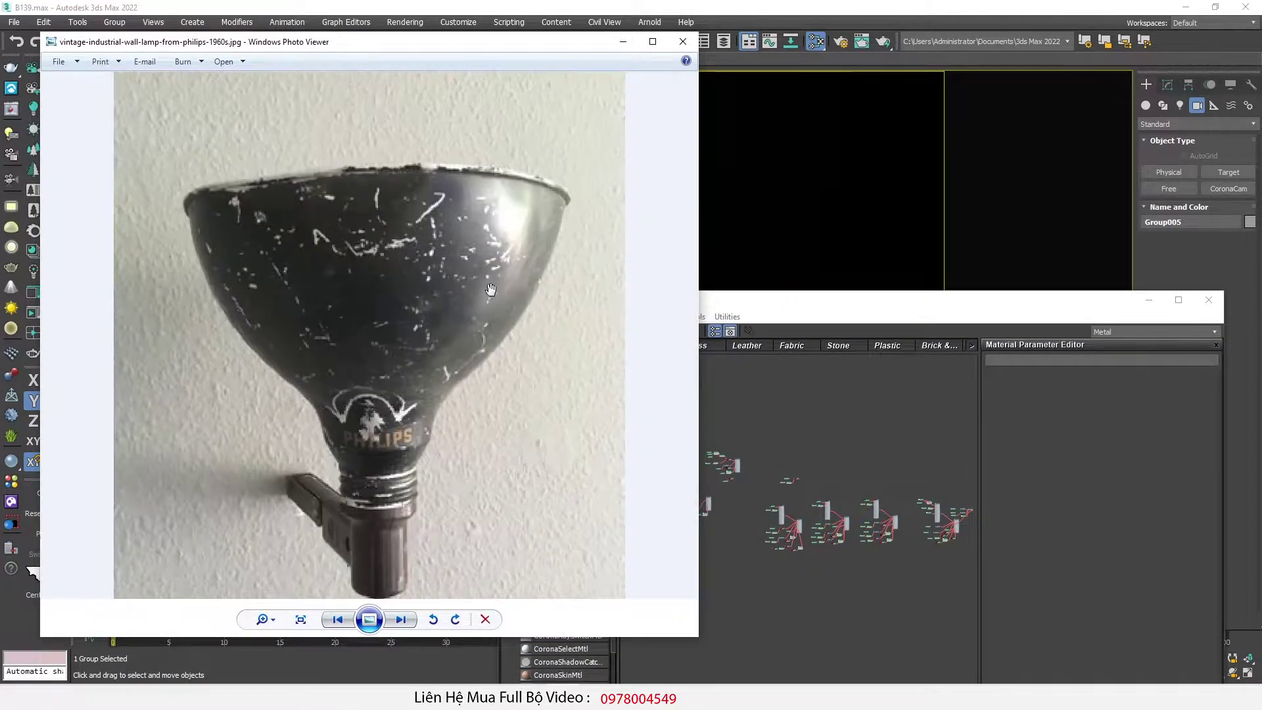
scroll(385, 336, up, 1)
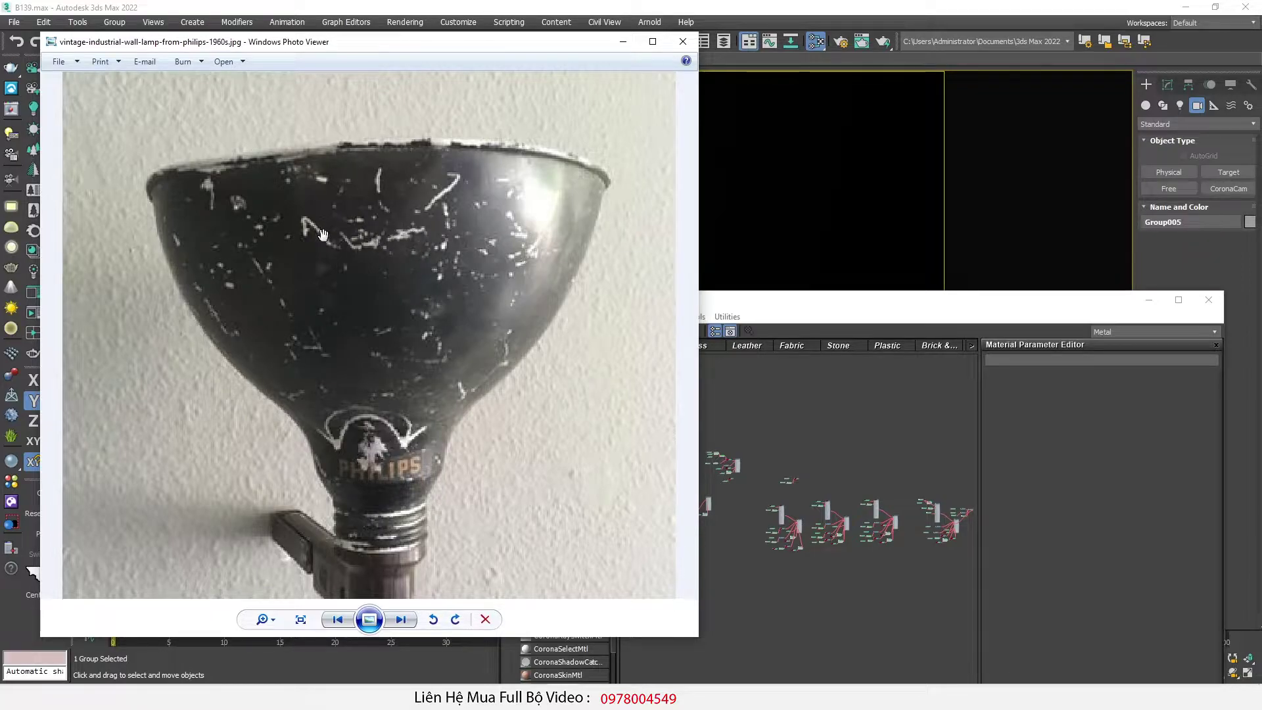
scroll(307, 234, down, 2)
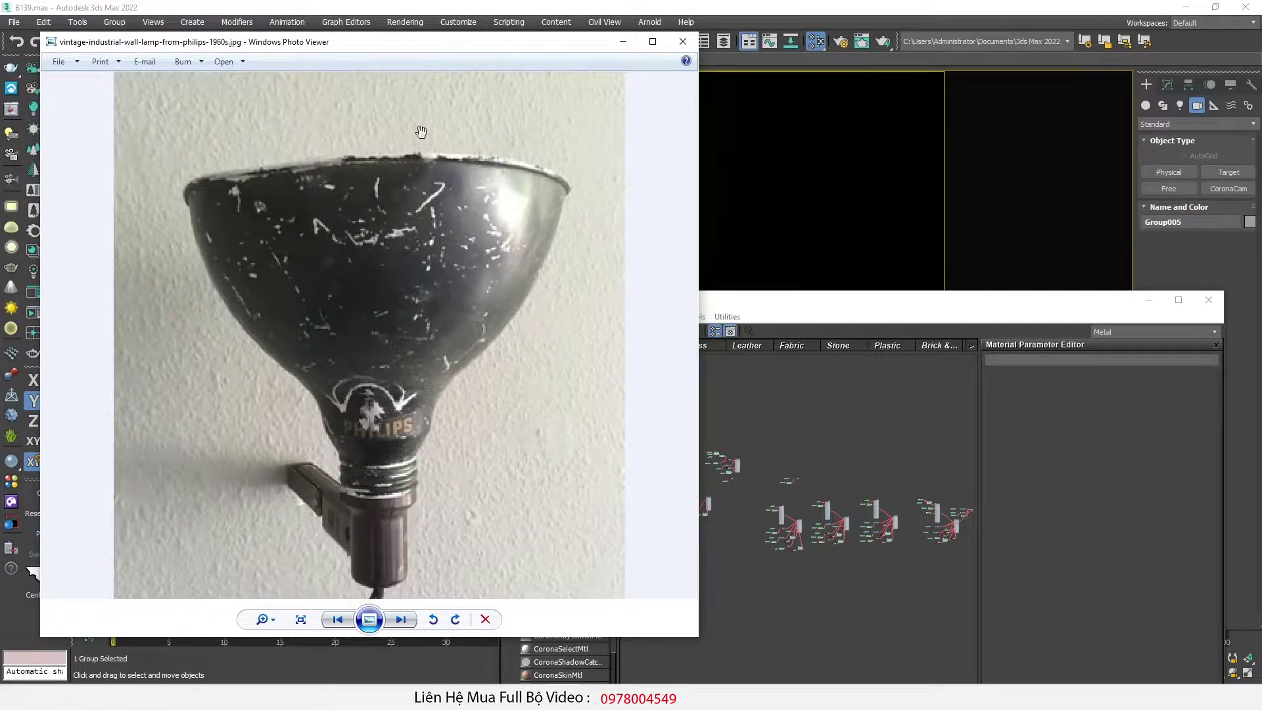
scroll(275, 169, up, 1)
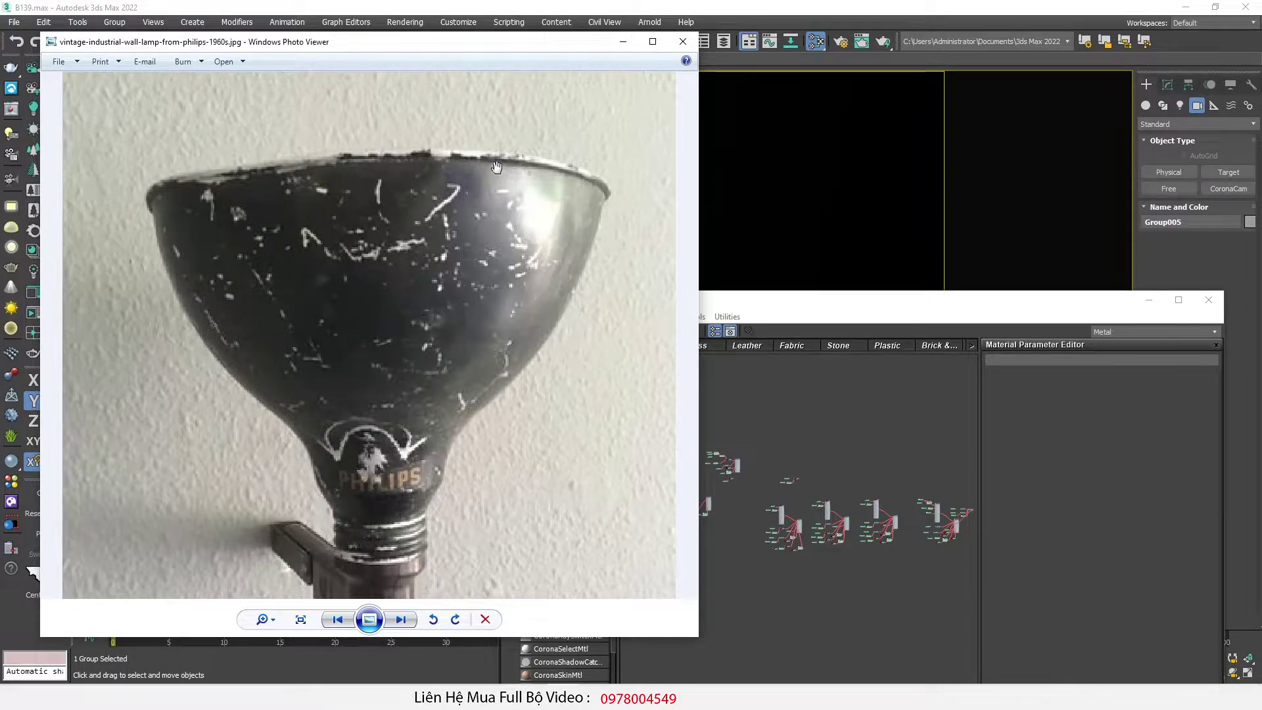
scroll(528, 172, up, 2)
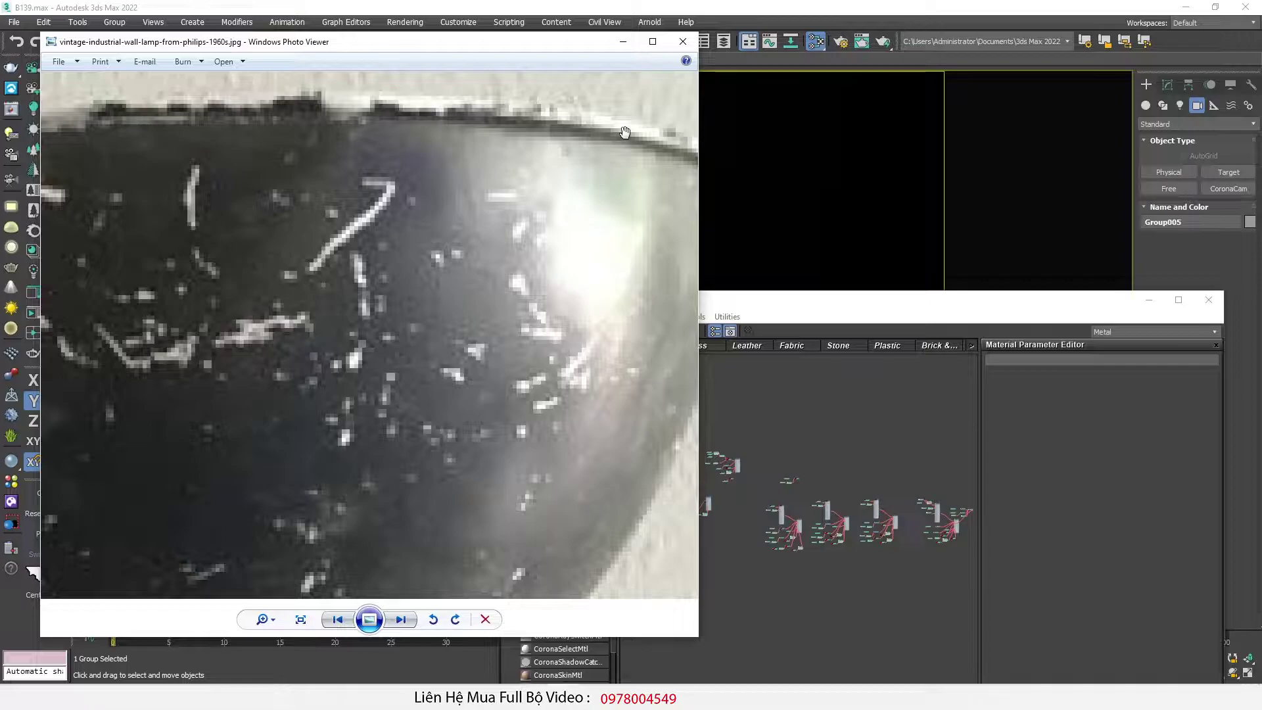
scroll(394, 188, down, 3)
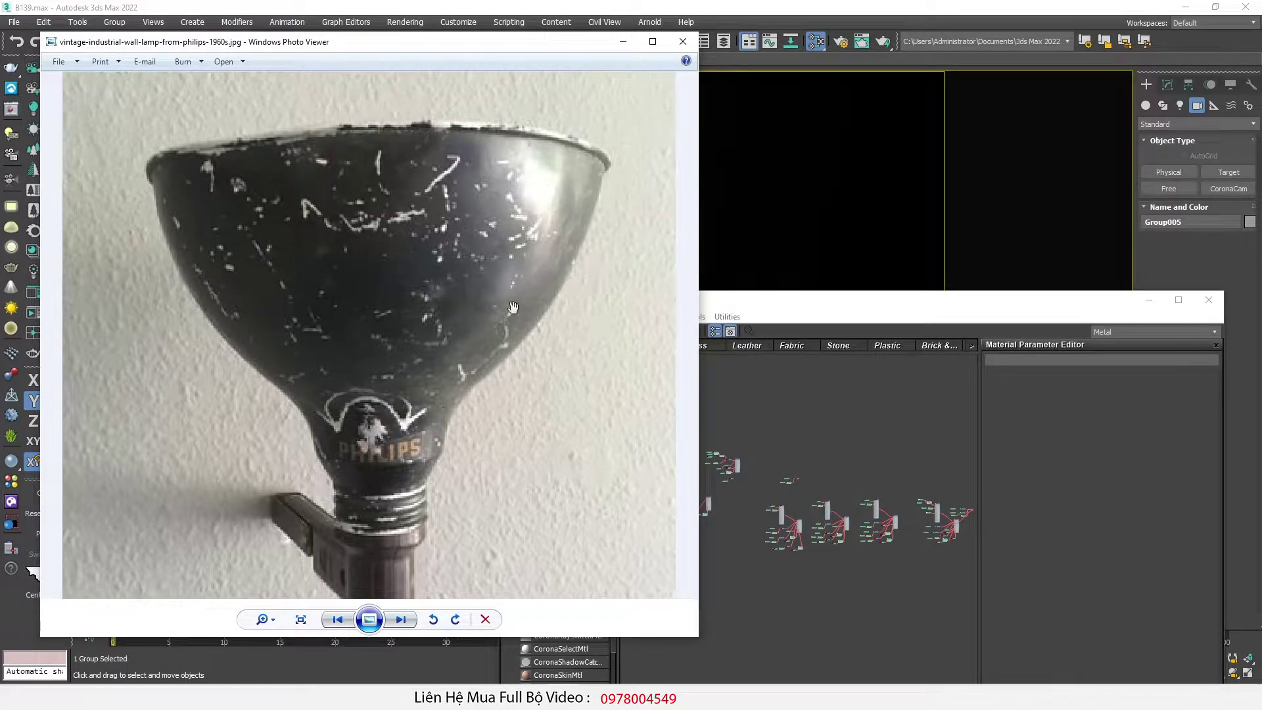
Step: Add a CoronaLayeredMtl and a CoronaPhysicalMtl node to an empty area of the Metal view
drag(456, 42, 385, 36)
drag(747, 308, 787, 190)
scroll(723, 332, up, 2)
middle_drag(727, 330, 835, 432)
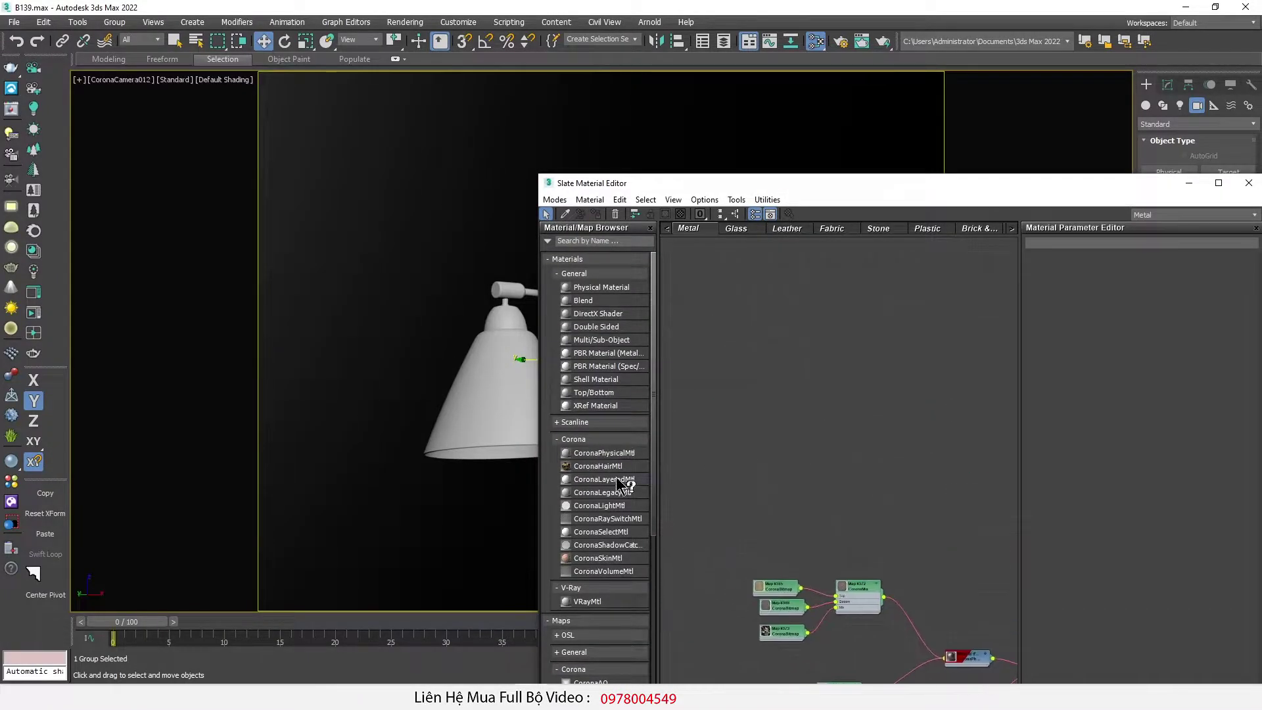
drag(798, 306, 799, 305)
drag(595, 481, 951, 337)
middle_drag(805, 360, 796, 400)
drag(787, 350, 832, 242)
middle_drag(825, 265, 801, 353)
Step: Add a CoronaBitmap map beside the physical material and load 742.jpg from the Metal Texture folder into it
scroll(600, 529, down, 3)
drag(586, 606, 716, 346)
click(1180, 548)
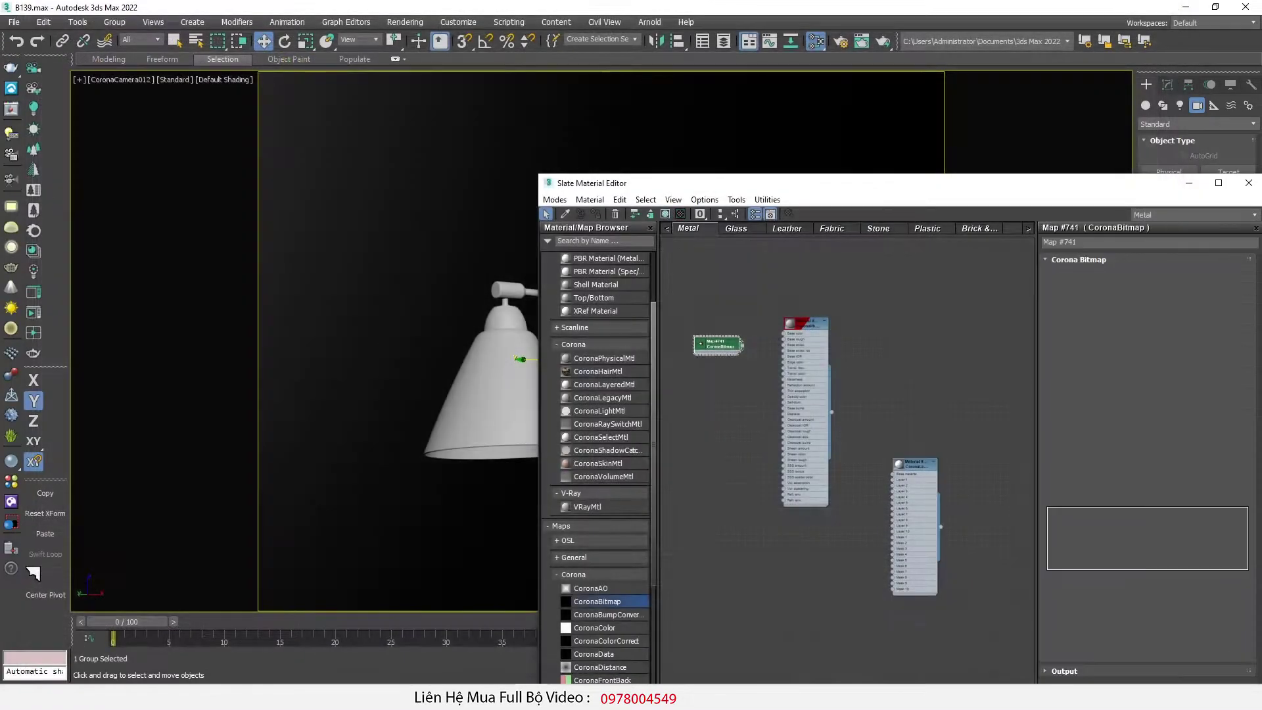
drag(0, 34, 252, 23)
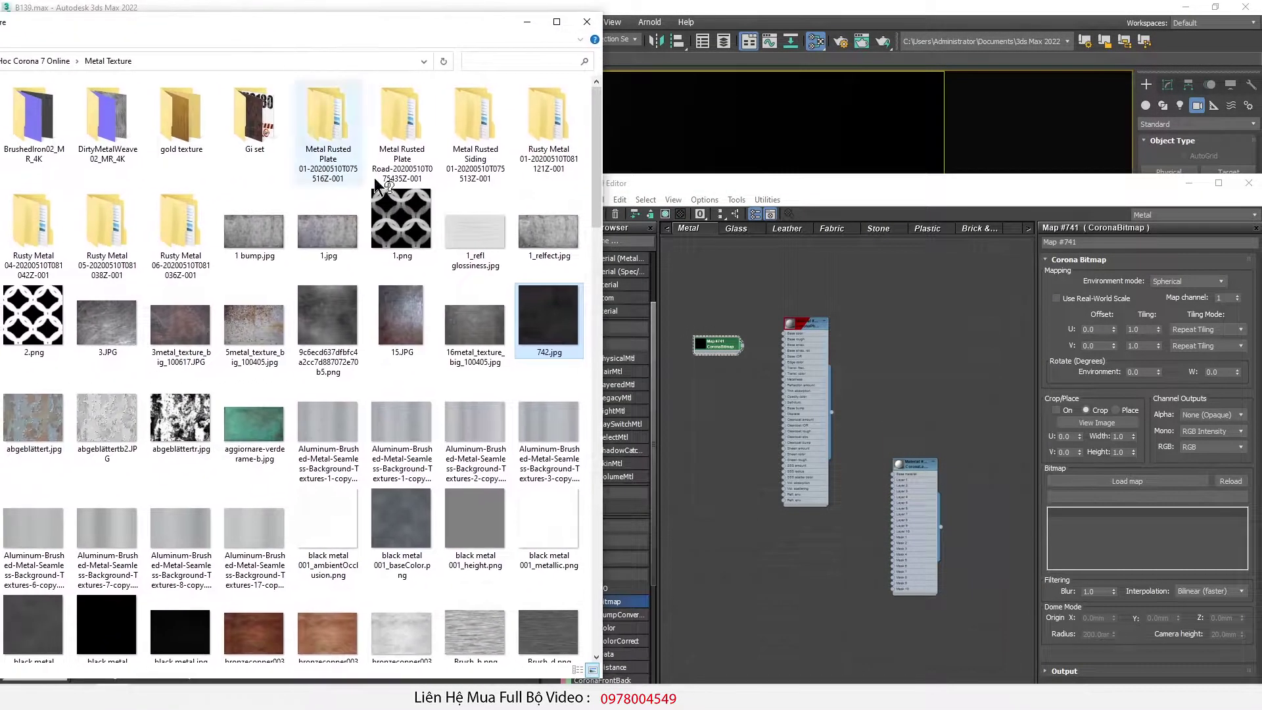
double_click(542, 321)
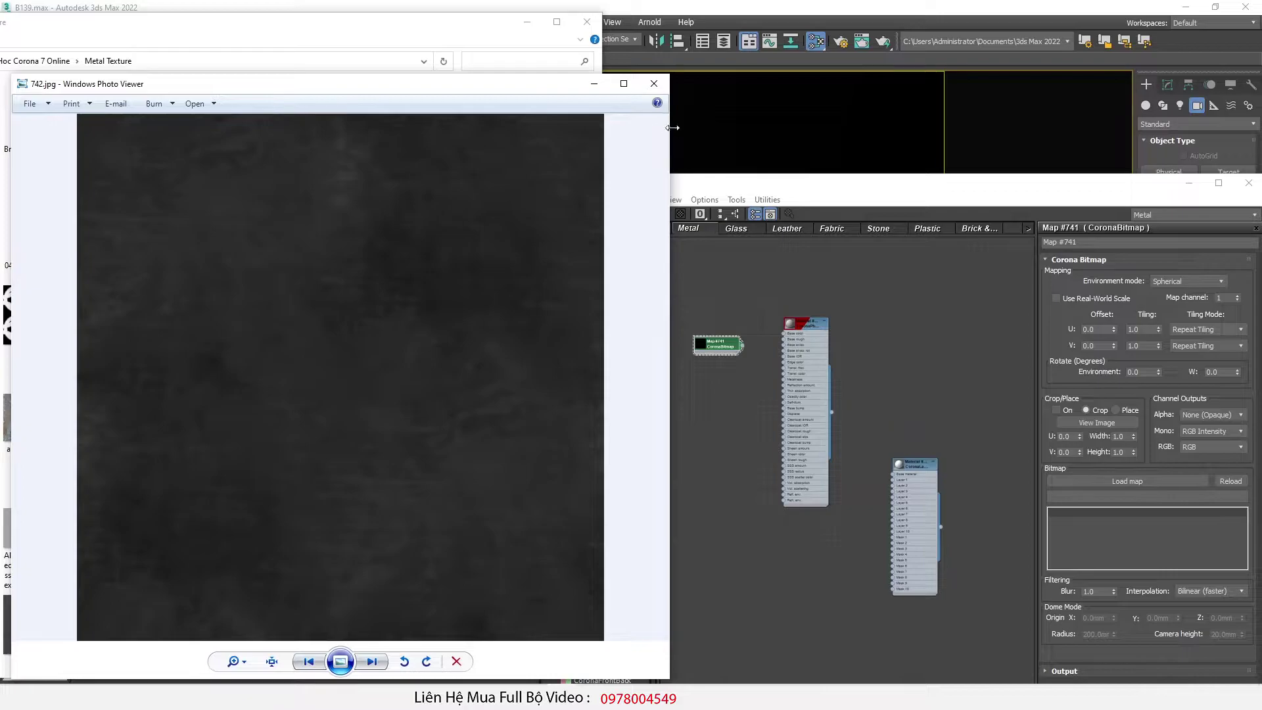
click(655, 84)
drag(549, 320, 1099, 484)
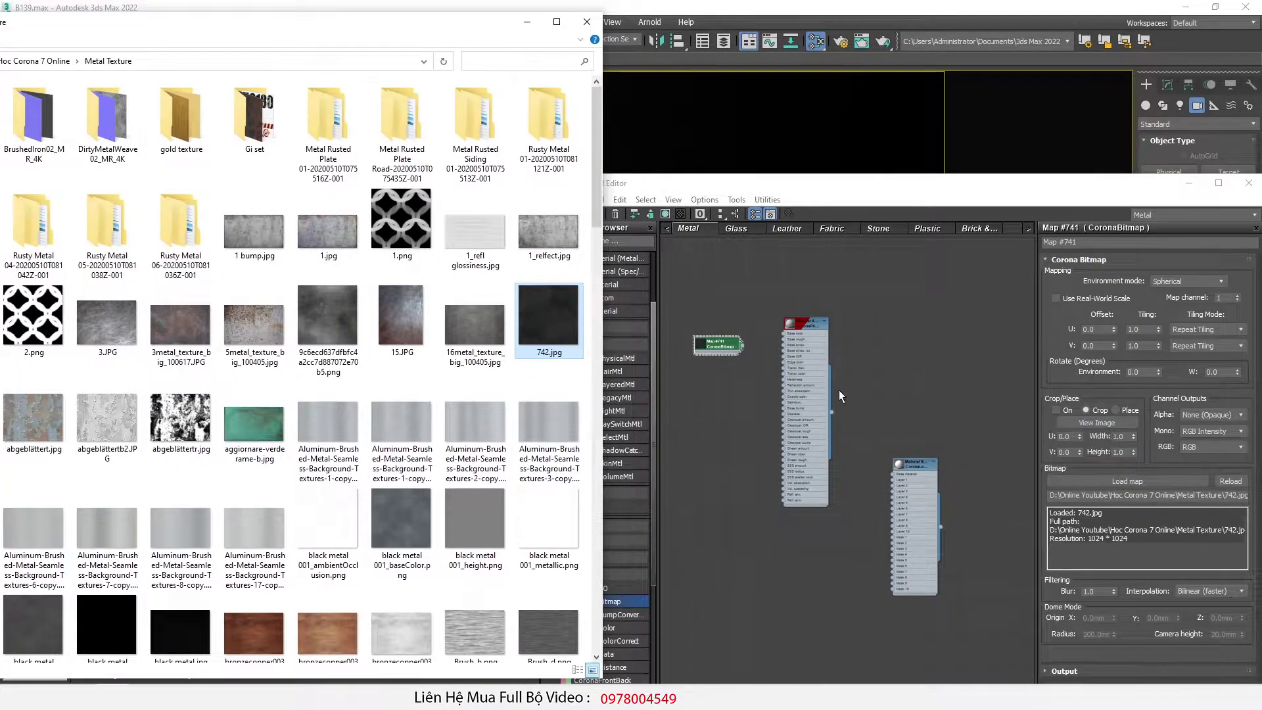
Step: Insert a CoronaColorCorrect map between the 742.jpg bitmap and the physical material's Base color
middle_drag(839, 391, 923, 392)
drag(615, 642, 681, 337)
double_click(813, 376)
scroll(815, 368, up, 3)
drag(793, 394, 803, 310)
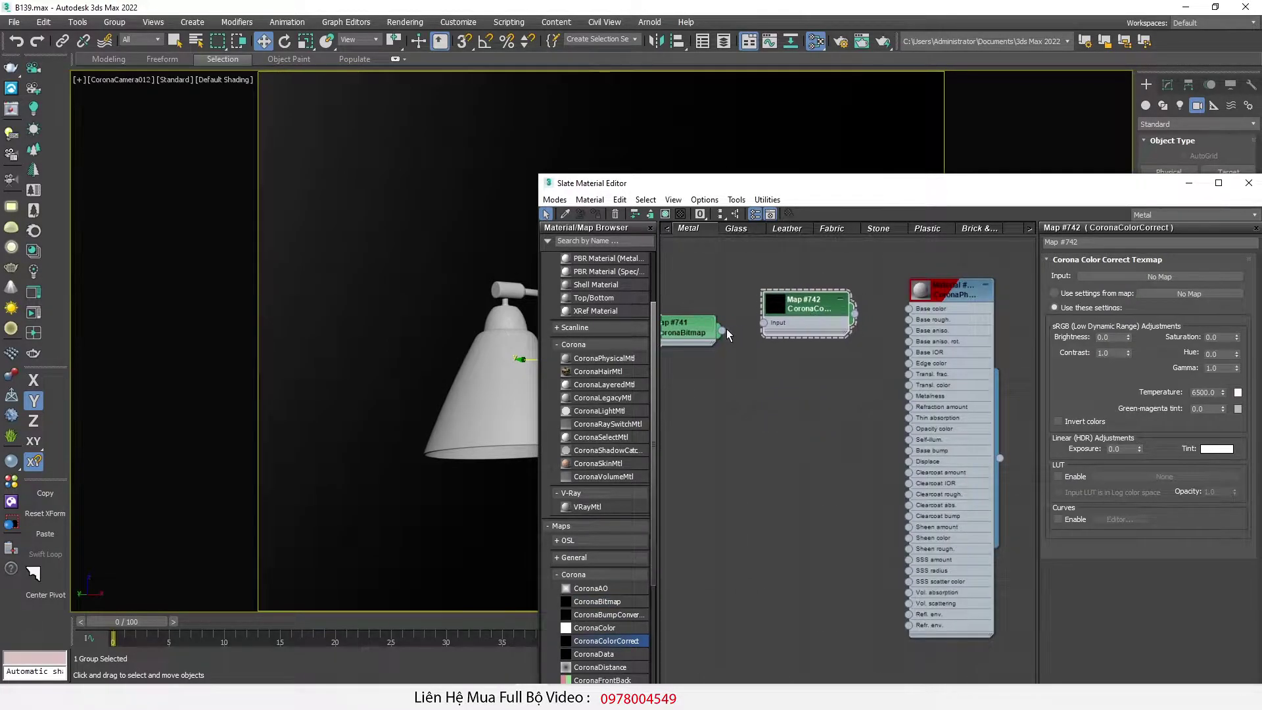
drag(722, 331, 764, 323)
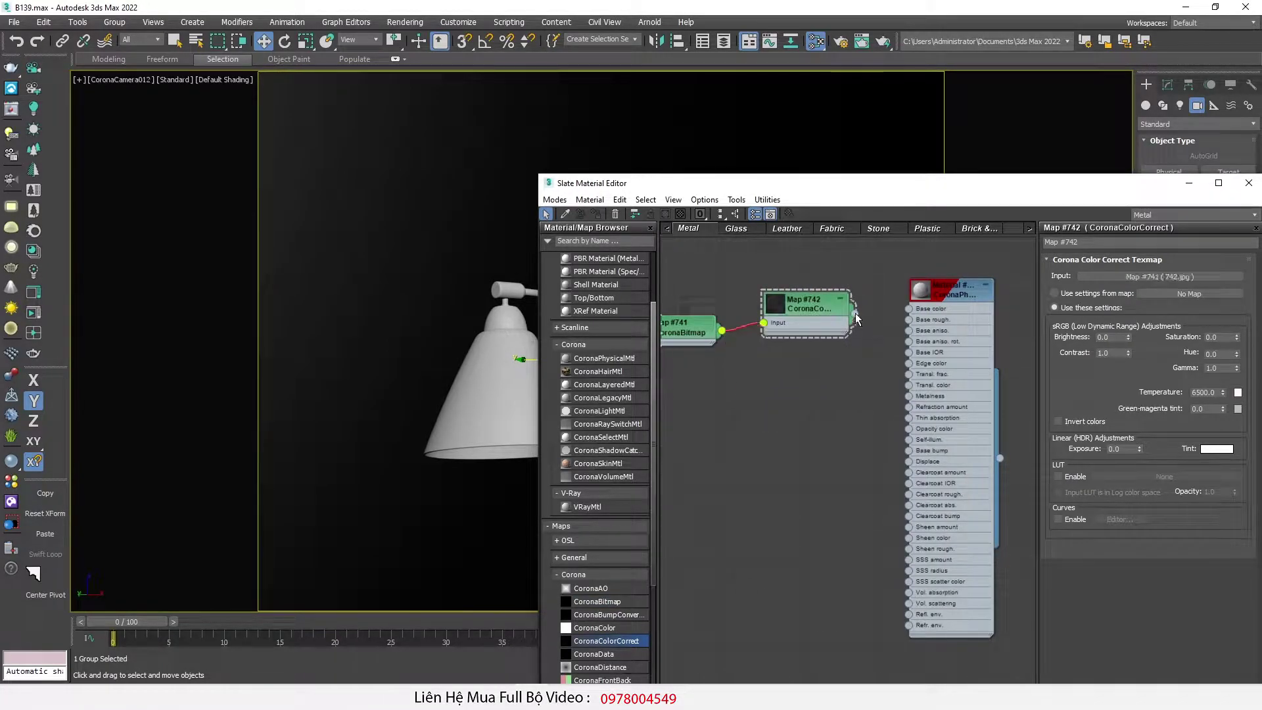
Step: Connect the CoronaPhysicalMtl to the Base material input of the CoronaLayeredMtl
scroll(796, 309, down, 2)
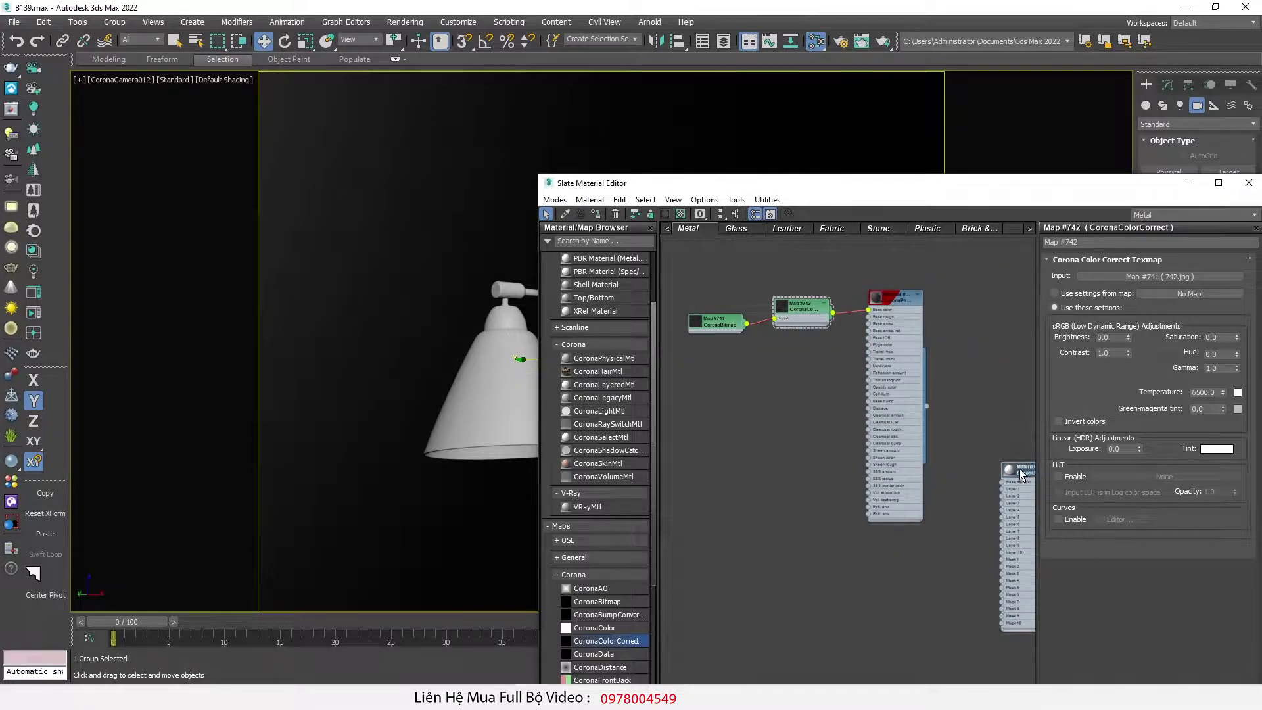
scroll(971, 423, up, 2)
drag(947, 437, 981, 451)
Step: Set the CoronaColorCorrect map's brightness to -0.25 and open its preview window
middle_drag(749, 306, 780, 370)
scroll(775, 352, up, 1)
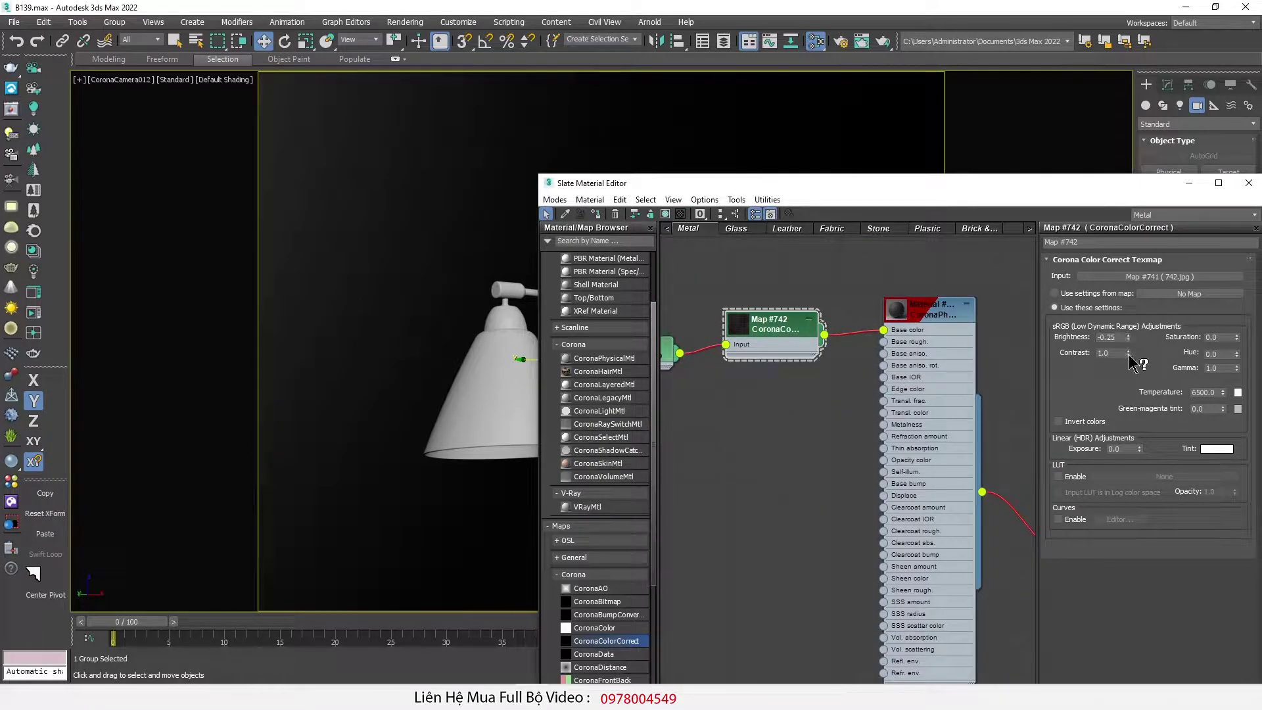
right_click(779, 332)
click(837, 382)
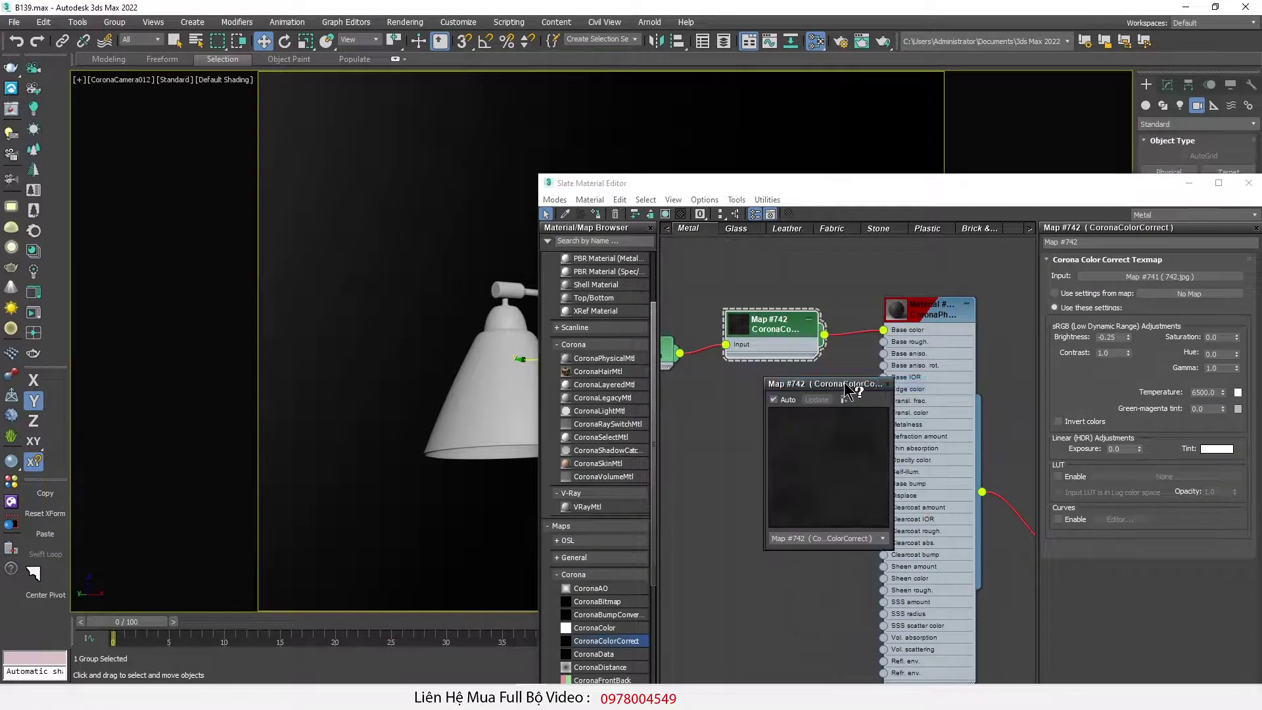
Step: Set the base color CoronaColorCorrect brightness to -0.45, close its preview, and set the physical material's Metalness to Metal
drag(1129, 338, 1129, 349)
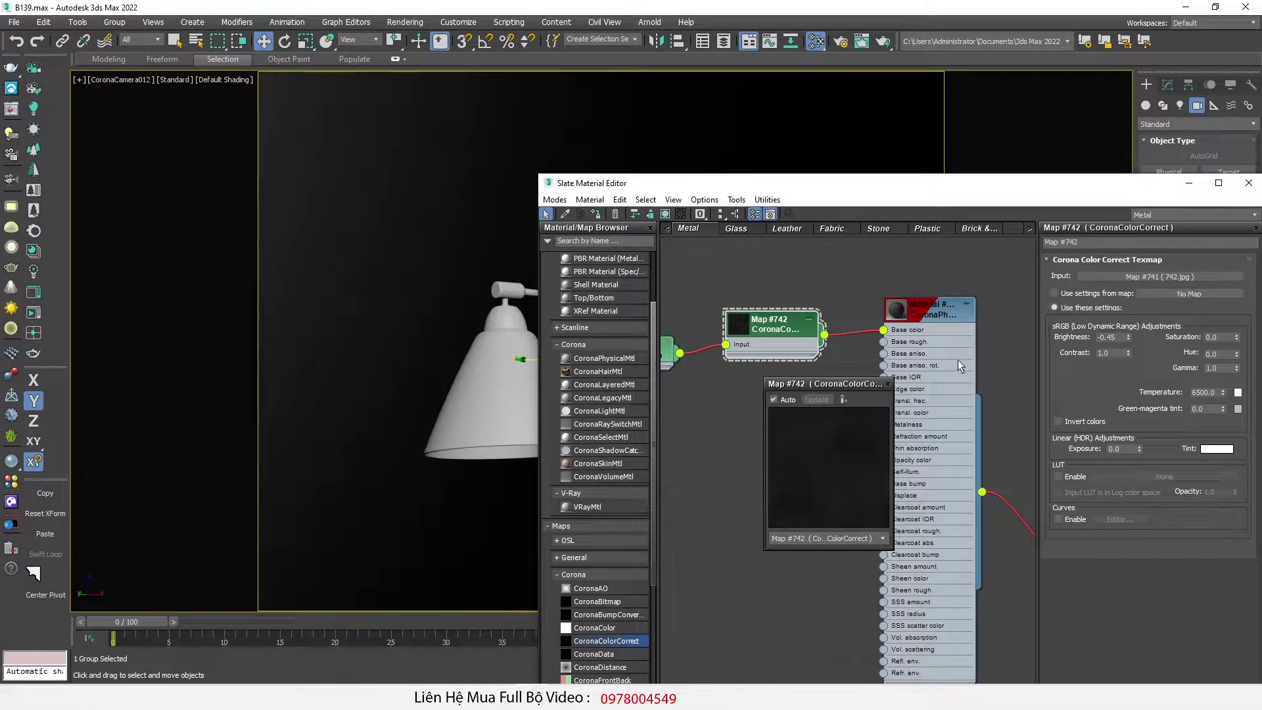
click(888, 384)
double_click(931, 309)
click(1125, 295)
click(1131, 316)
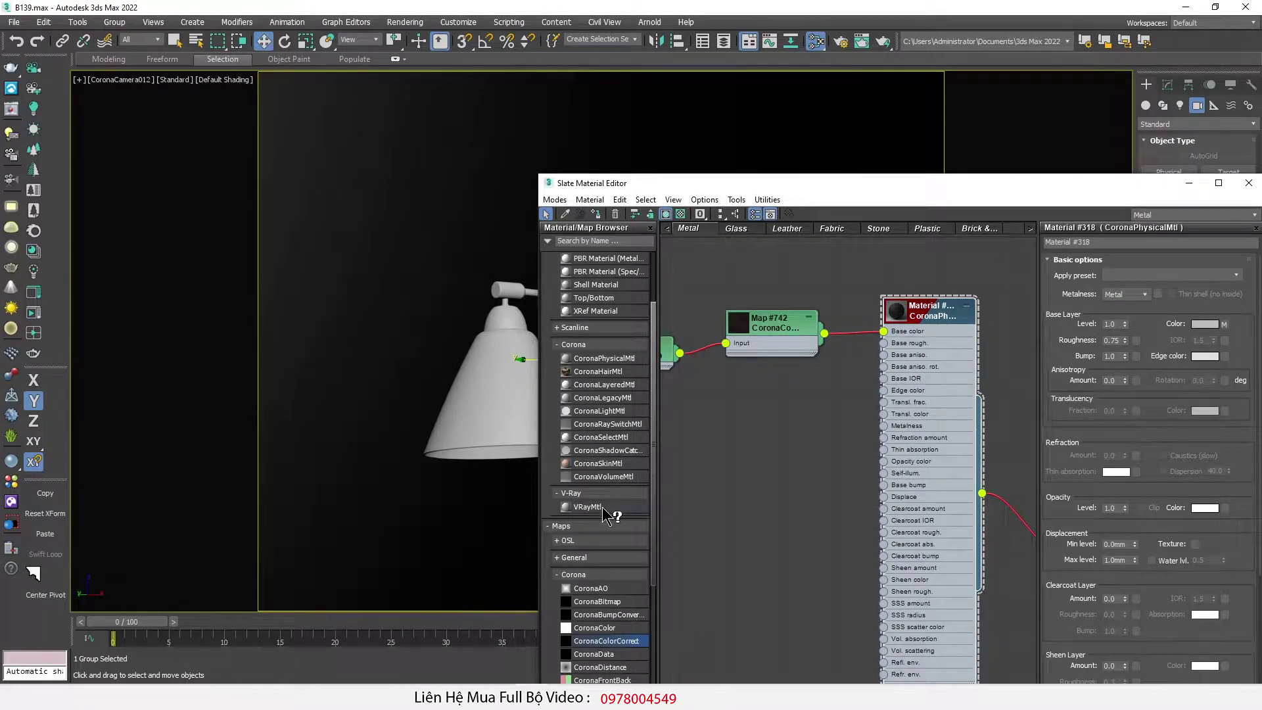
Step: Duplicate the 742.jpg CoronaBitmap and load 748beeb865f8.jpg from the Dirt Texture RoughNess folder into the copy
middle_drag(807, 358, 857, 342)
scroll(857, 342, down, 1)
click(713, 338)
double_click(698, 384)
double_click(683, 141)
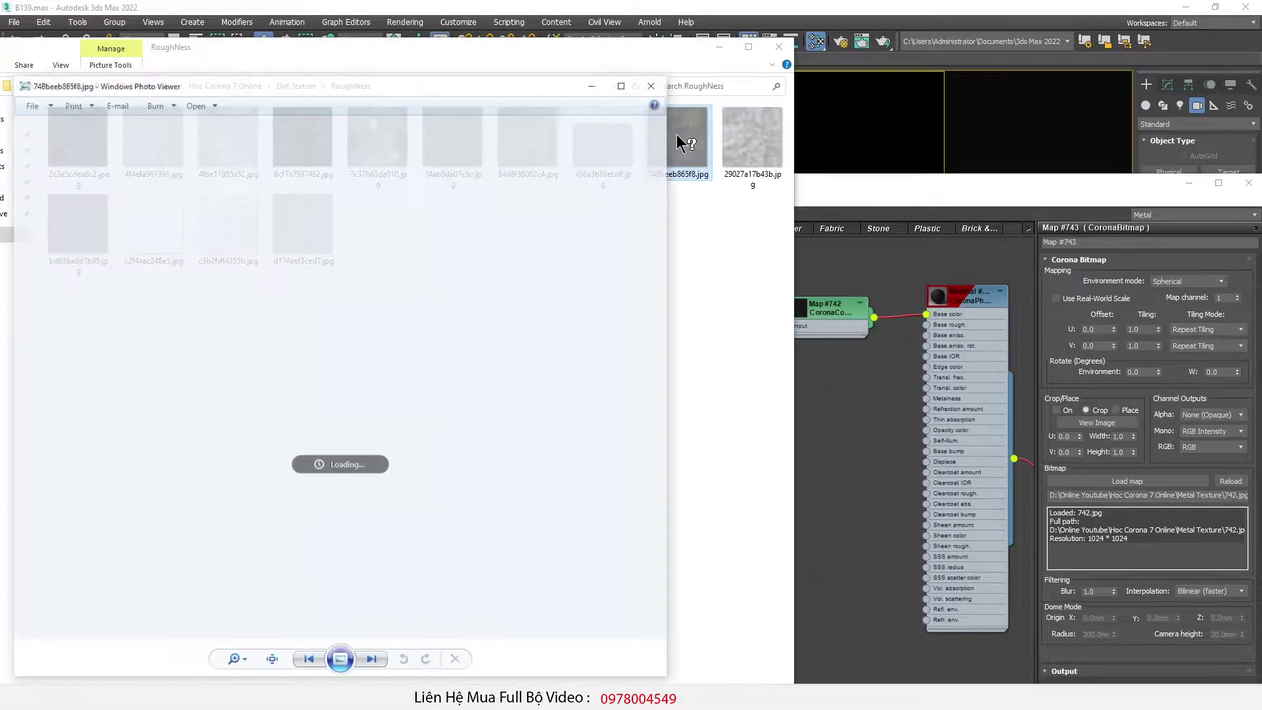
click(655, 82)
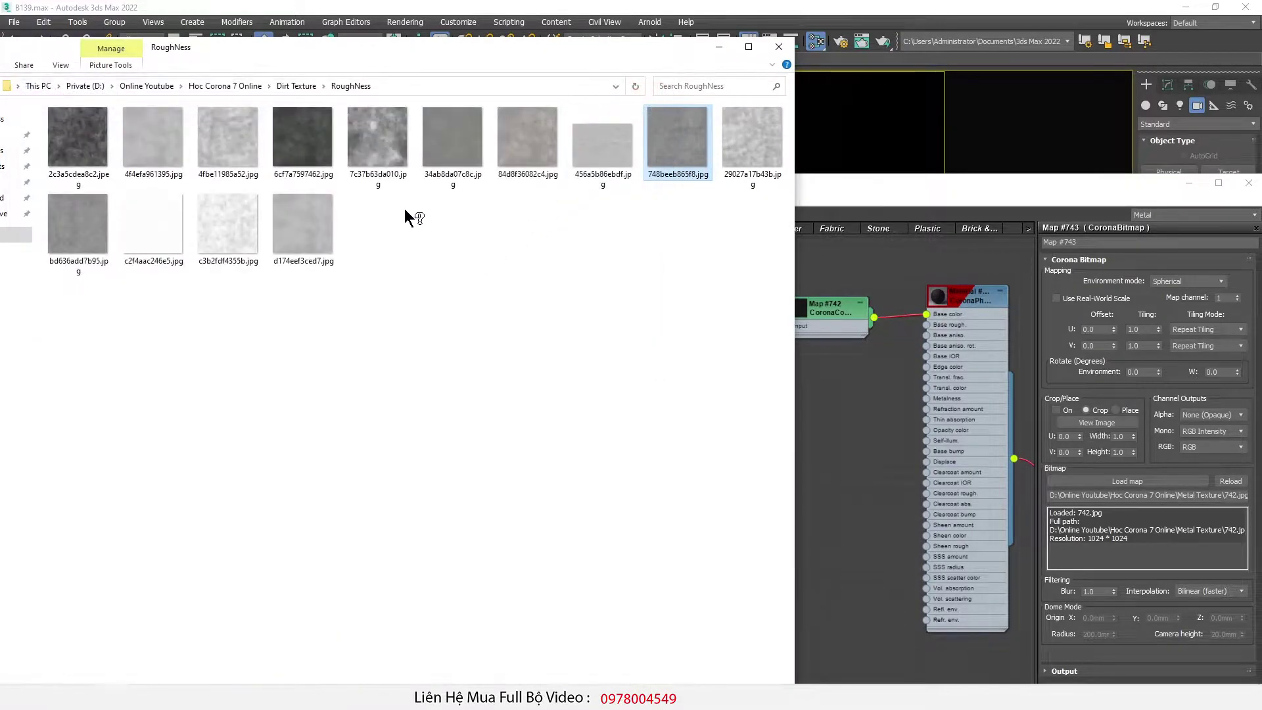
drag(494, 51, 355, 64)
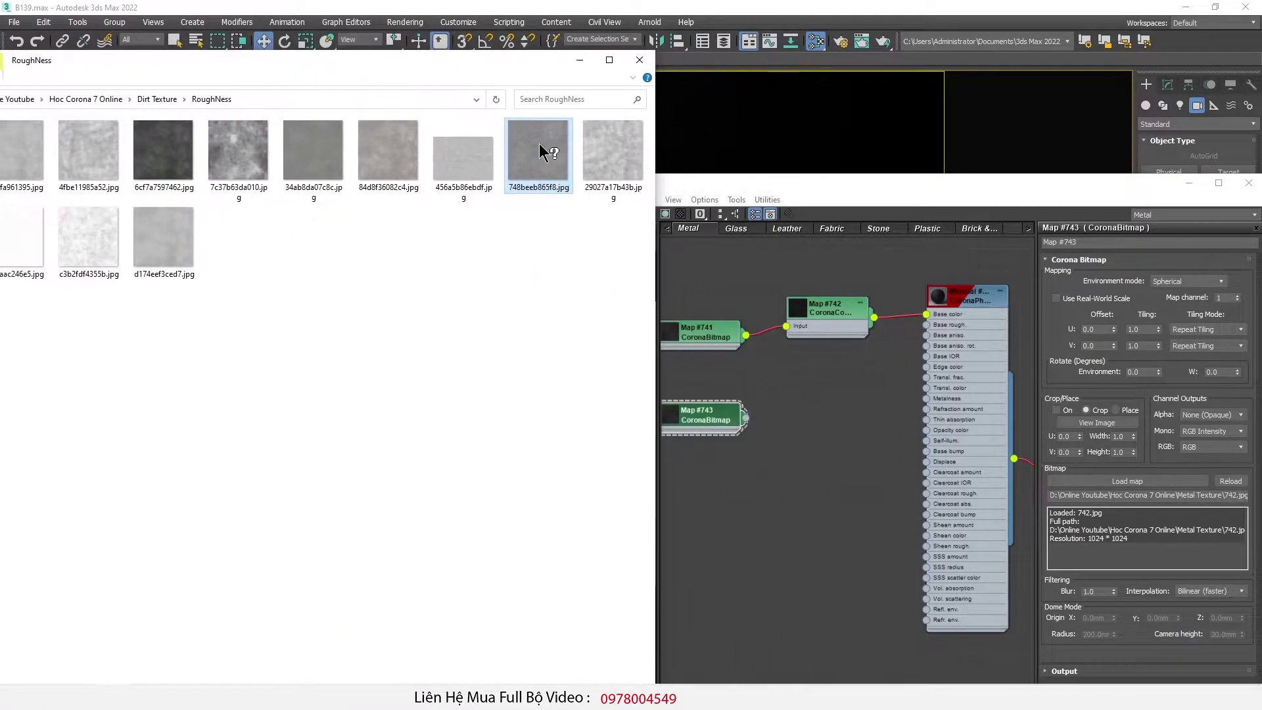
double_click(539, 141)
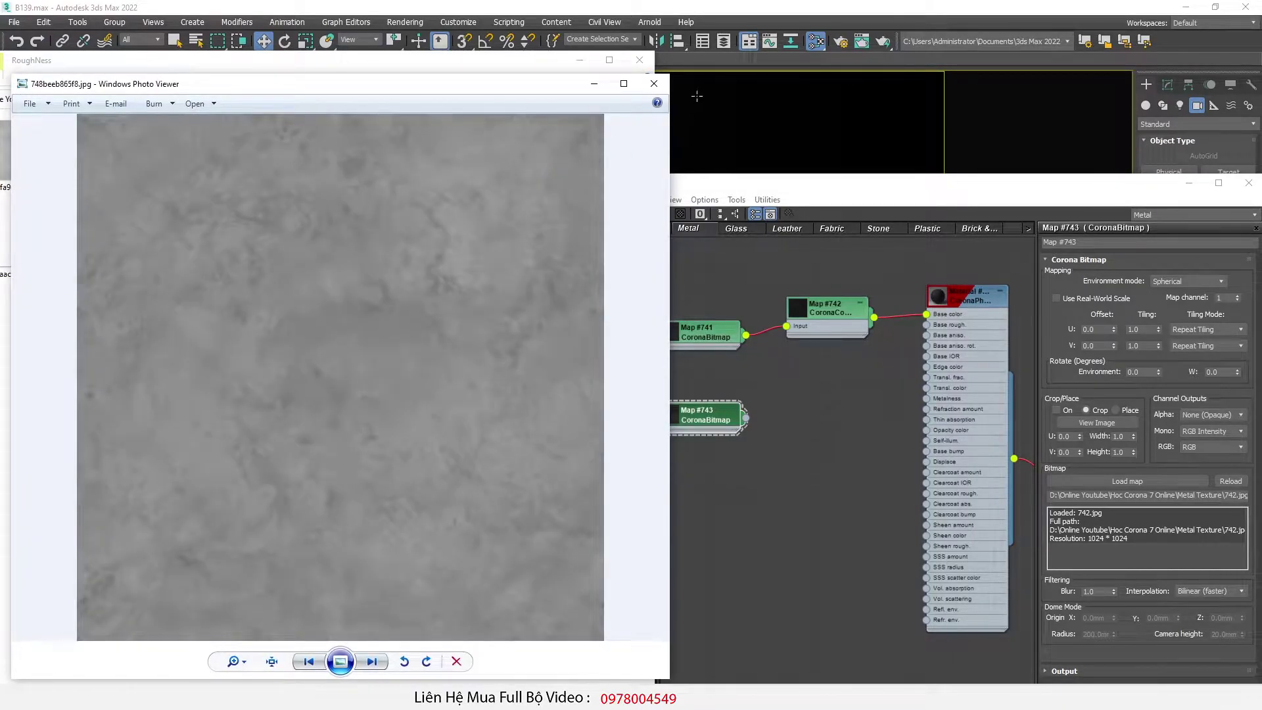
click(655, 84)
drag(1034, 447, 1126, 483)
Step: Add a CoronaColorCorrect map after the 748beeb865f8.jpg bitmap and connect it to the physical material's Base roughness
click(871, 420)
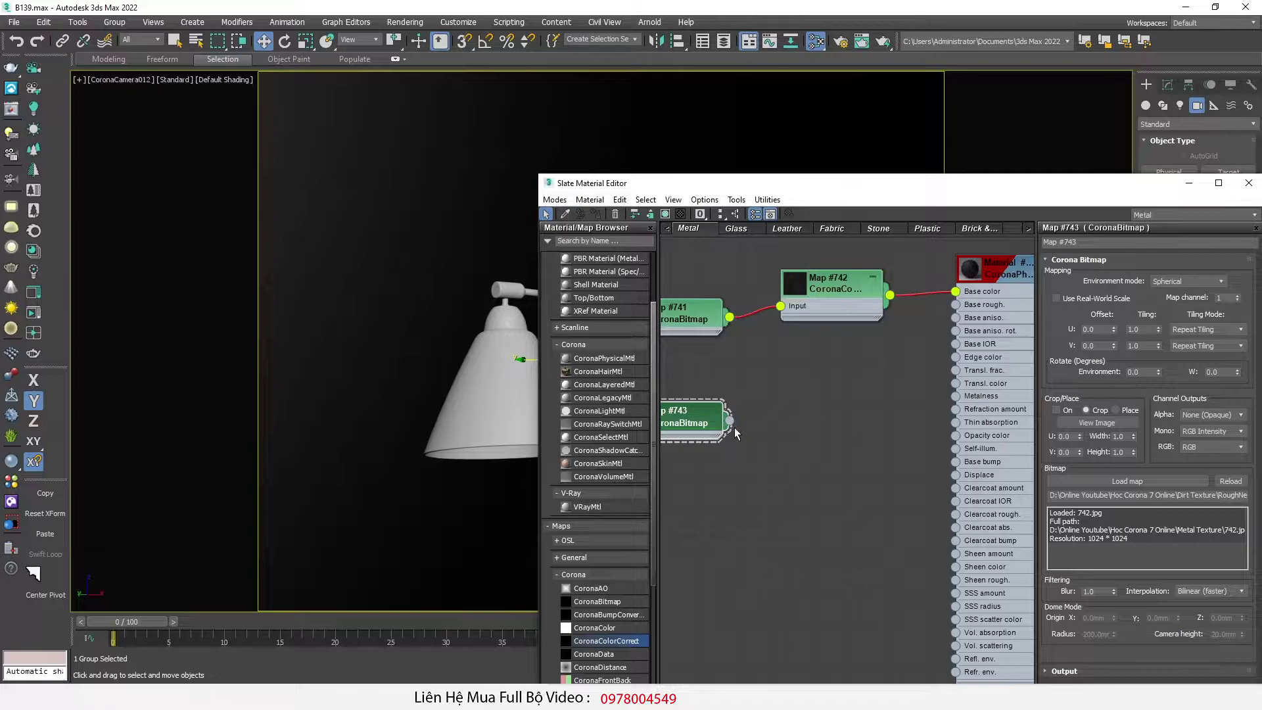
drag(841, 413, 752, 439)
drag(861, 427, 957, 305)
middle_drag(803, 353, 791, 372)
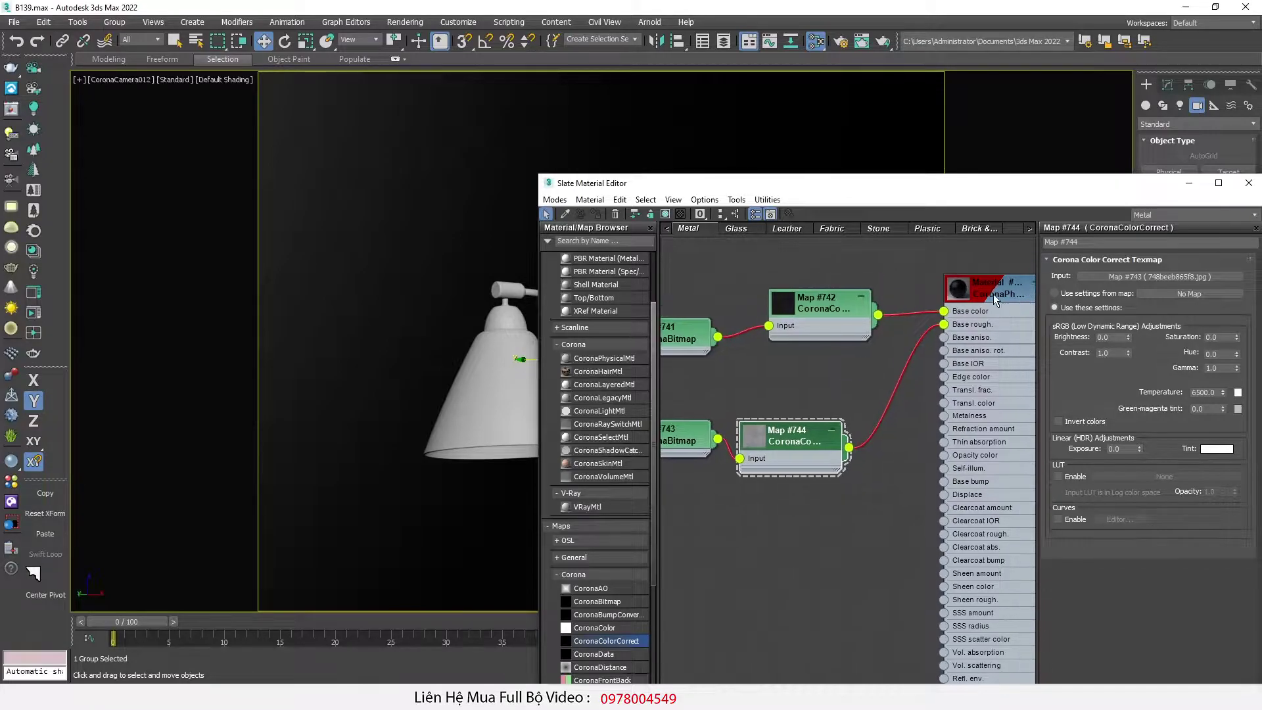
Step: Preview the physical material in a large window and set the roughness CoronaColorCorrect brightness to 0.23
right_click(986, 287)
click(1034, 348)
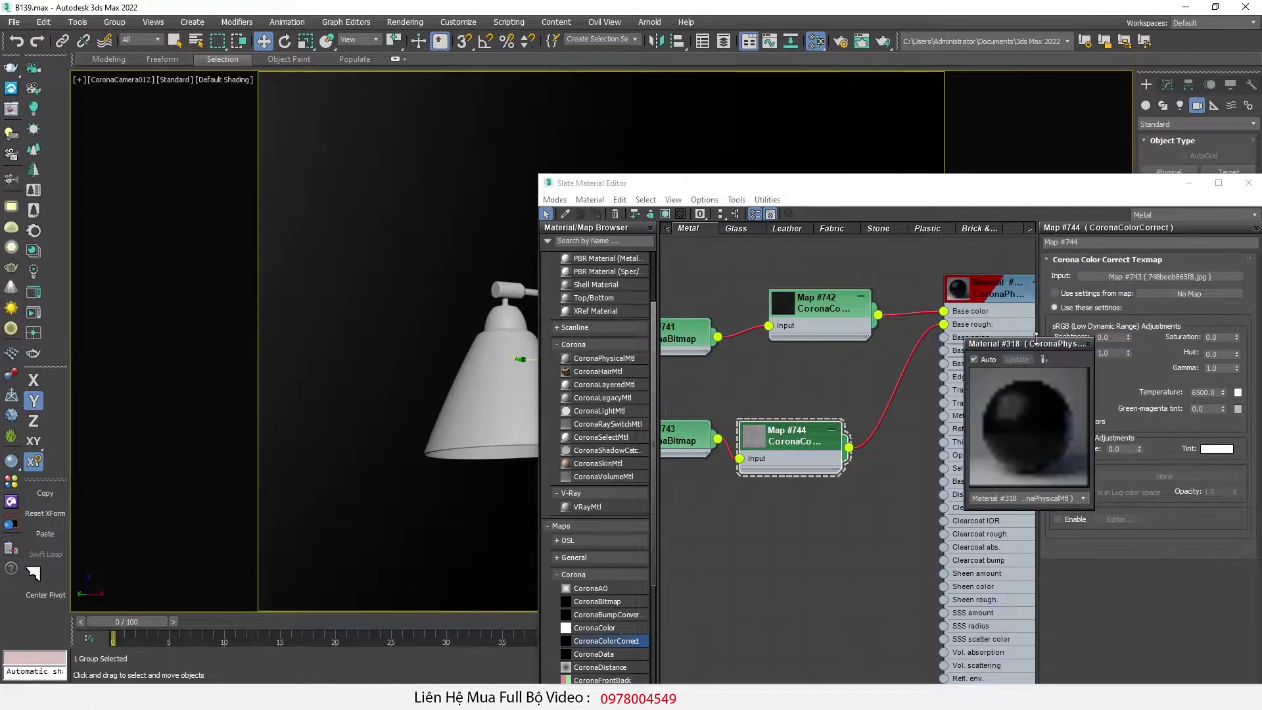
drag(1038, 337, 396, 207)
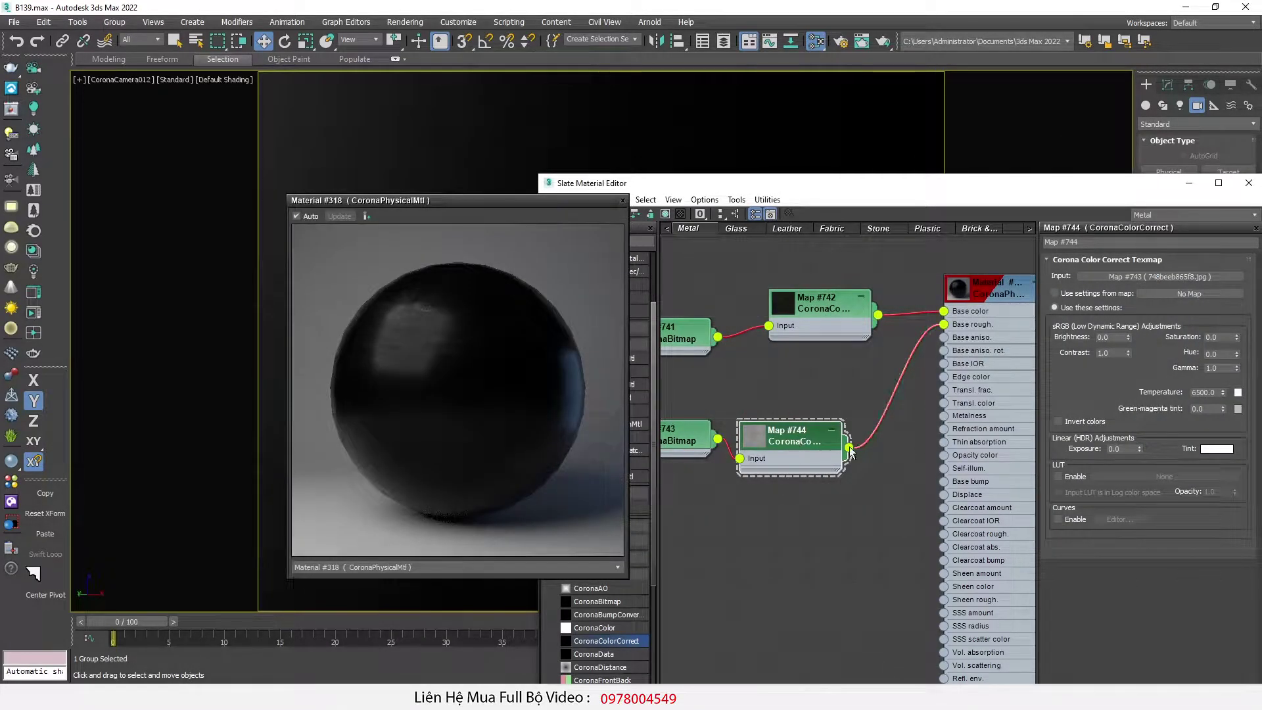
mouse_move(1129, 337)
mouse_down()
mouse_move(1128, 315)
mouse_move(1129, 330)
mouse_up()
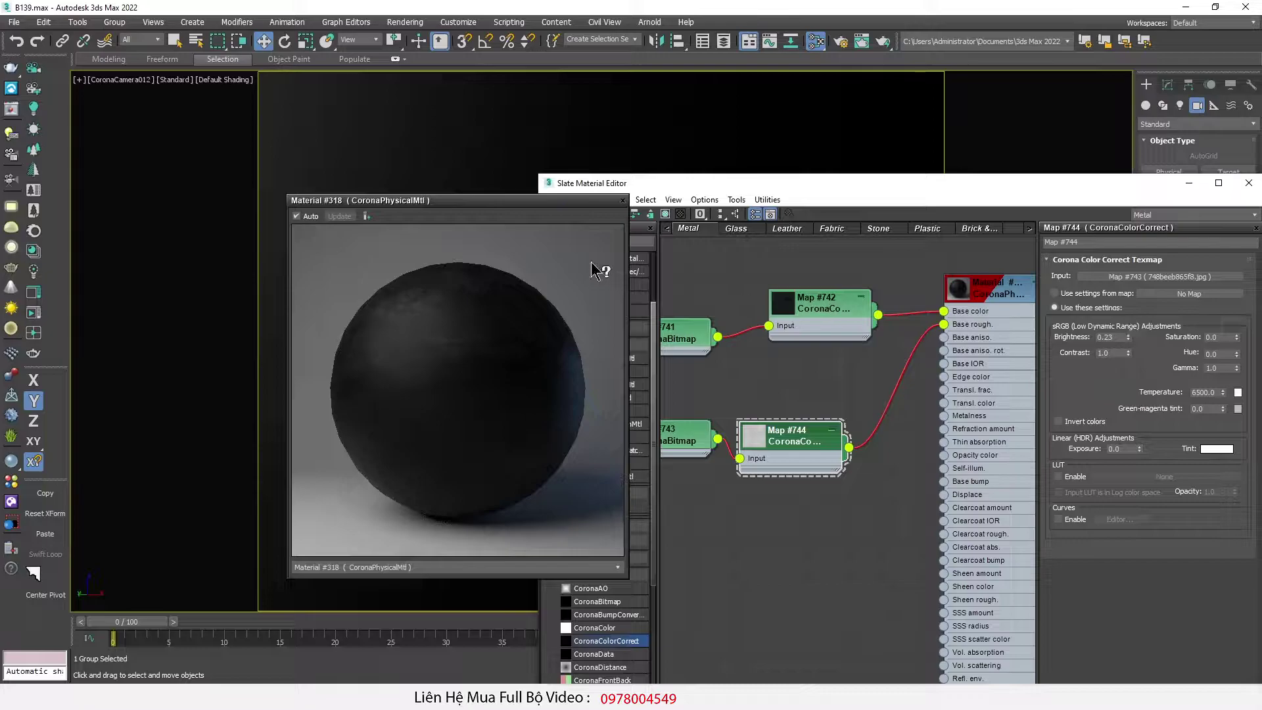
click(623, 200)
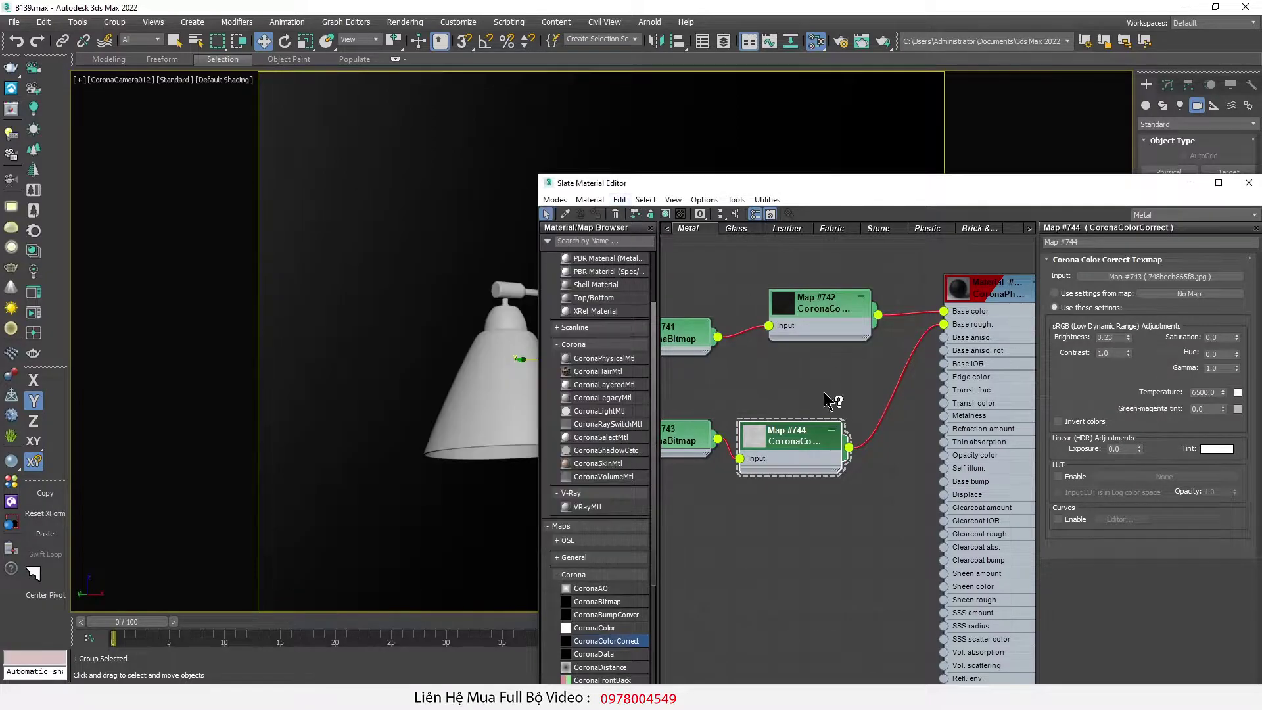
Step: Assign the CoronaPhysicalMtl to the selected wall lamp group
key(m)
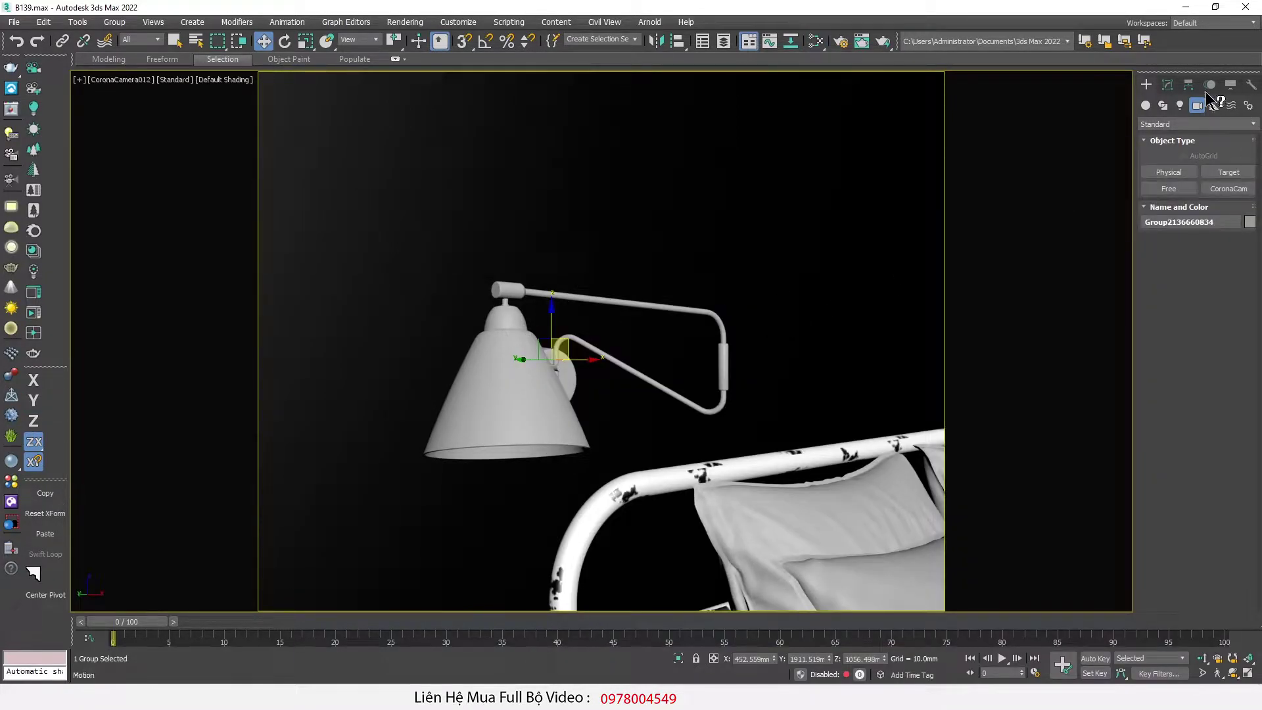
click(1169, 85)
key(m)
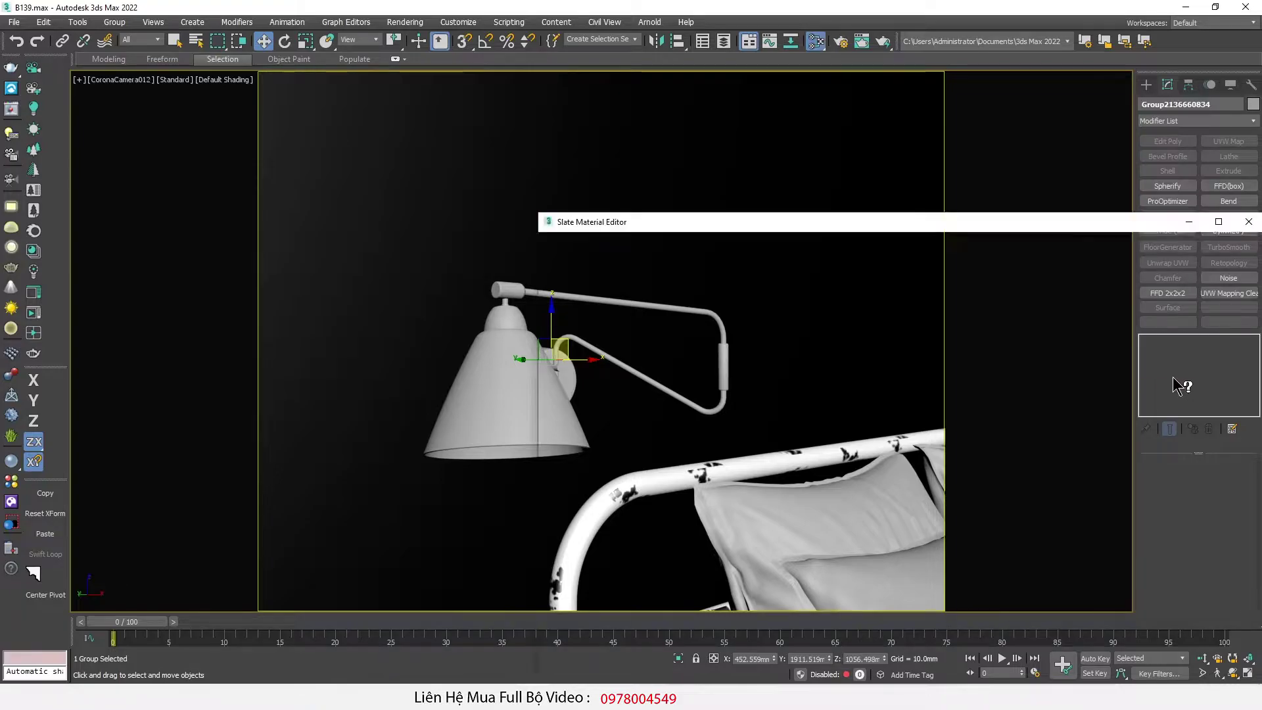
double_click(960, 396)
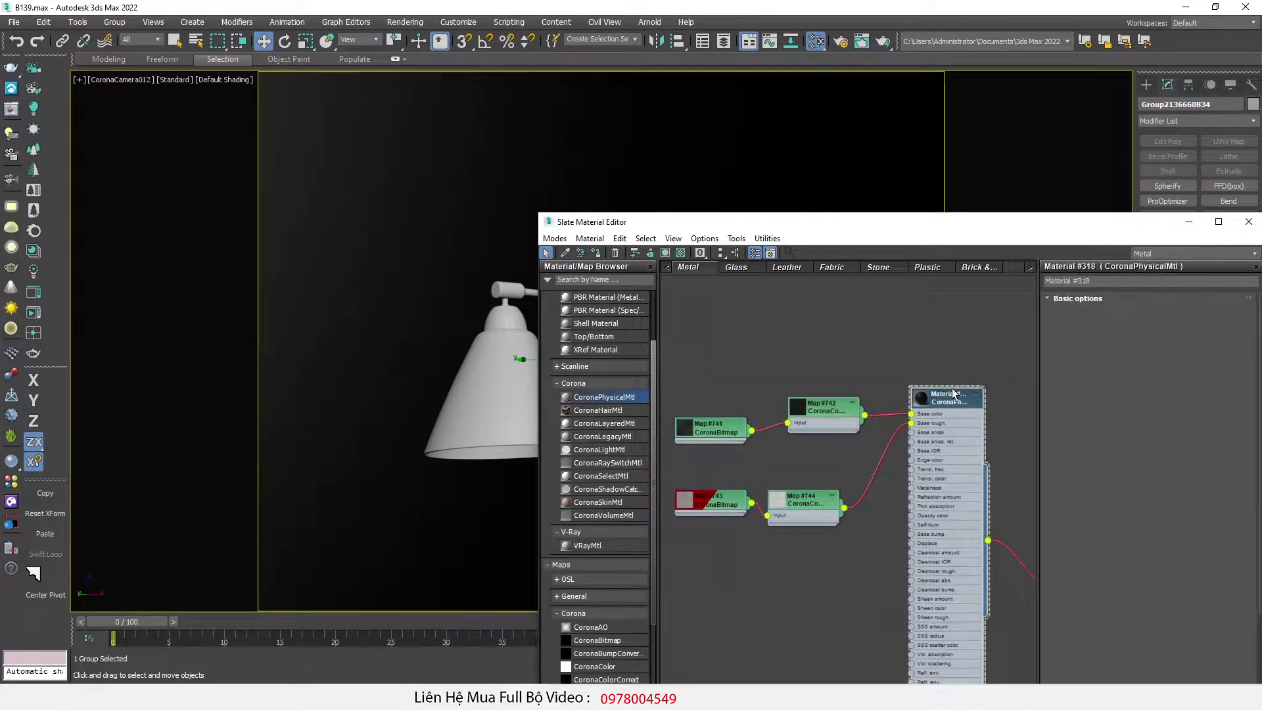
click(598, 255)
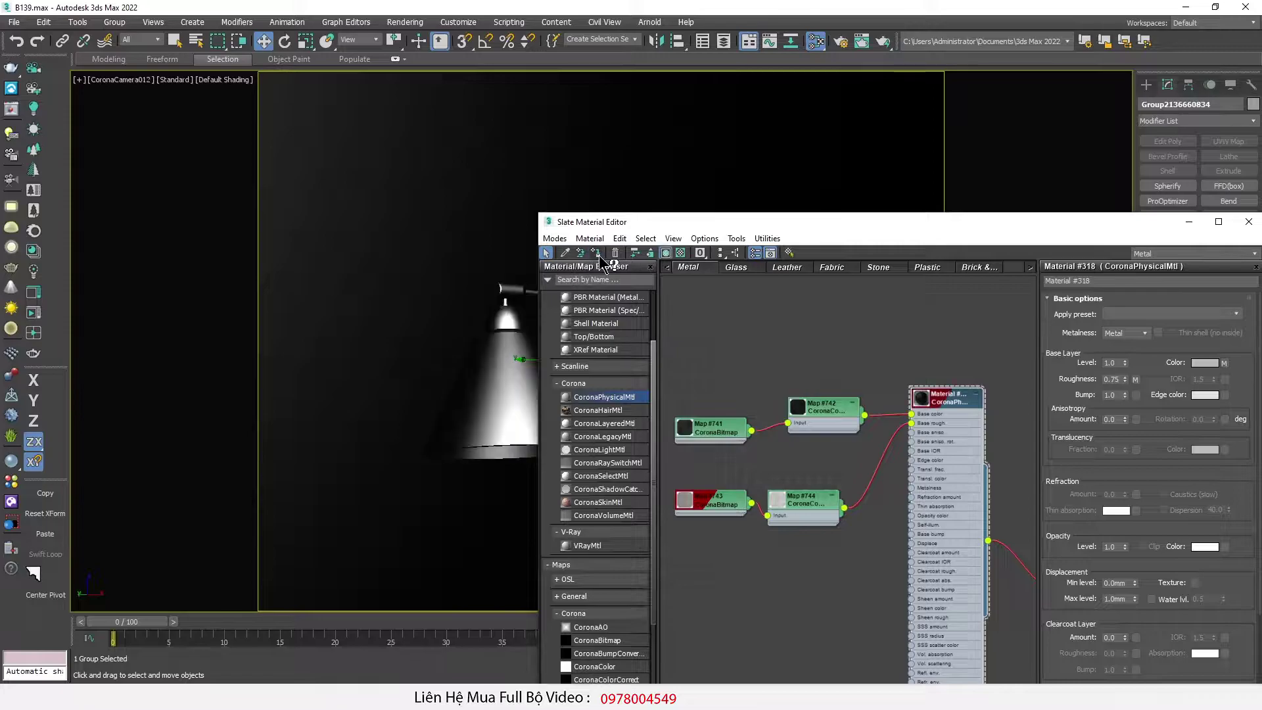
key(m)
key(m)
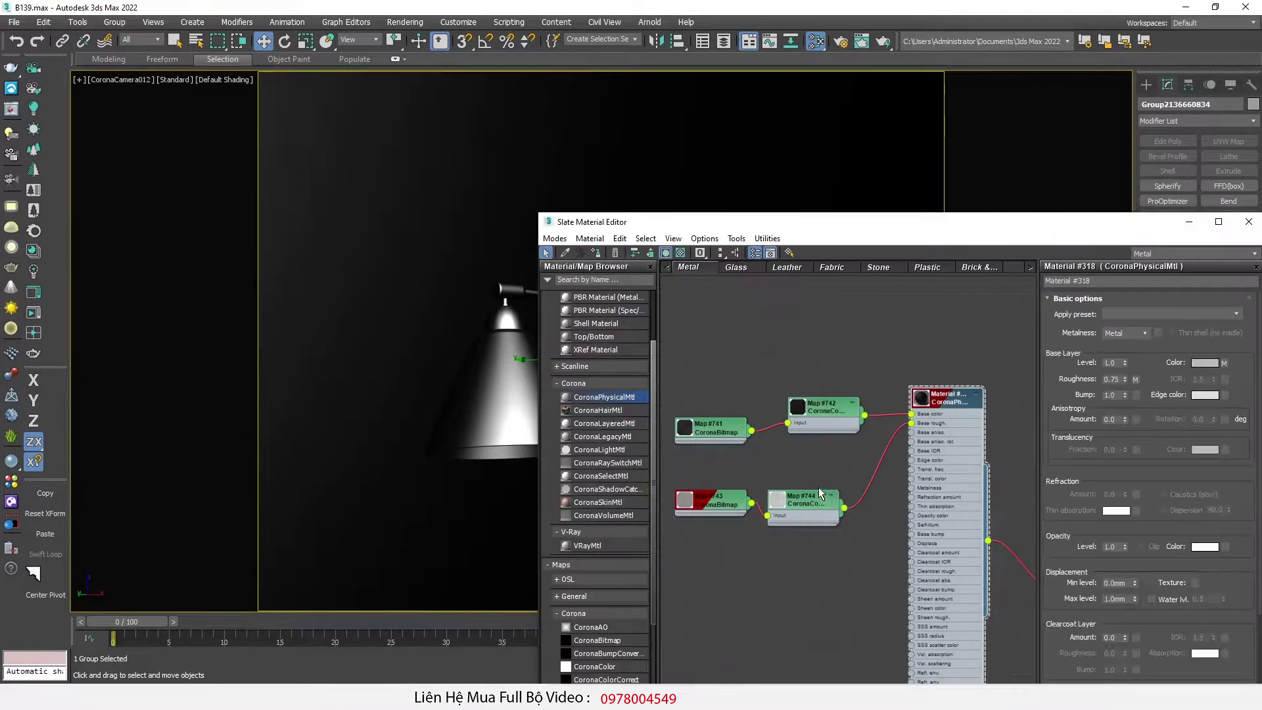
Step: Show the 748beeb865f8.jpg roughness bitmap on the lamp in the viewport
double_click(713, 507)
click(666, 253)
click(697, 270)
click(484, 364)
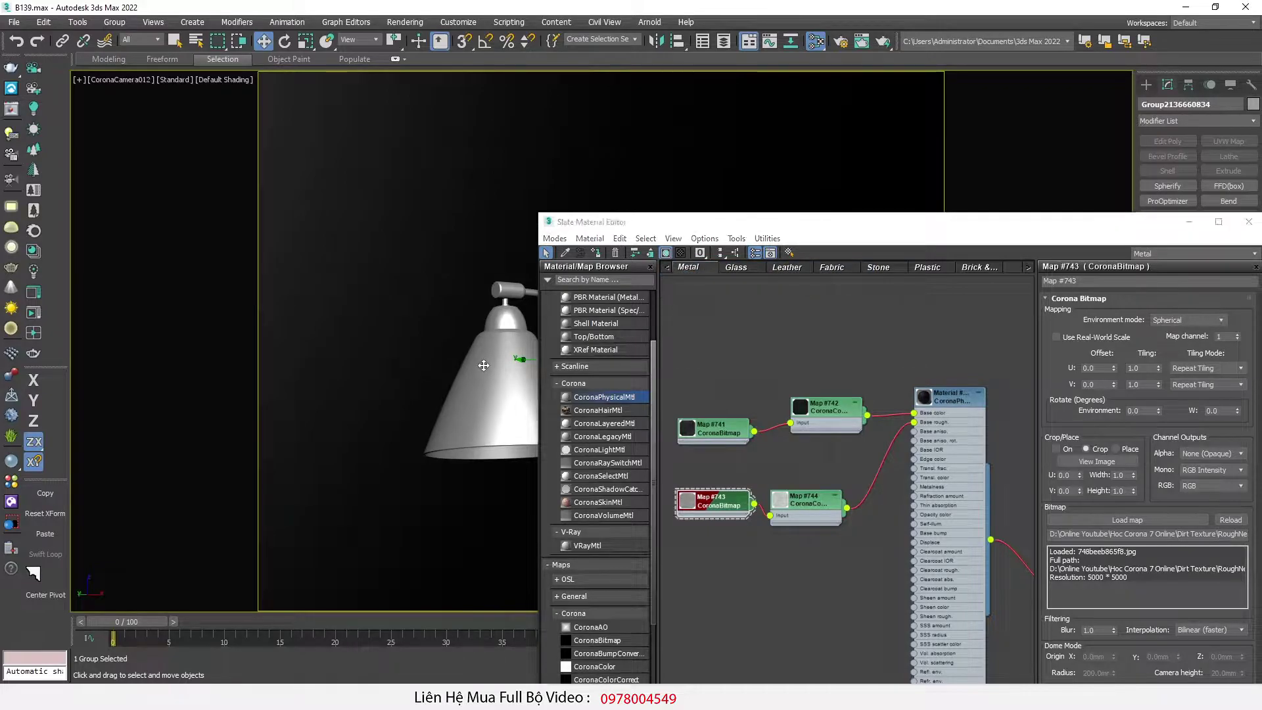
Step: Display edged faces in the viewport, ungroup the wall lamp, and select only its conical shade
key(m)
key(F4)
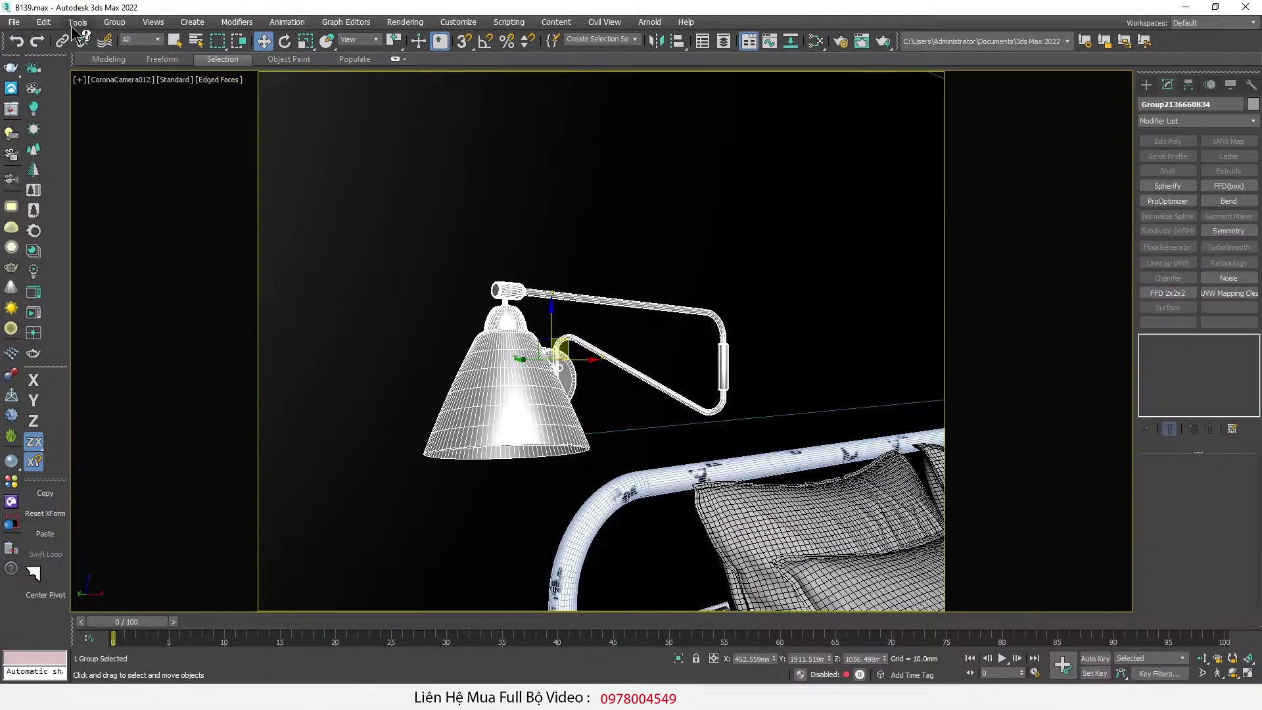
click(115, 22)
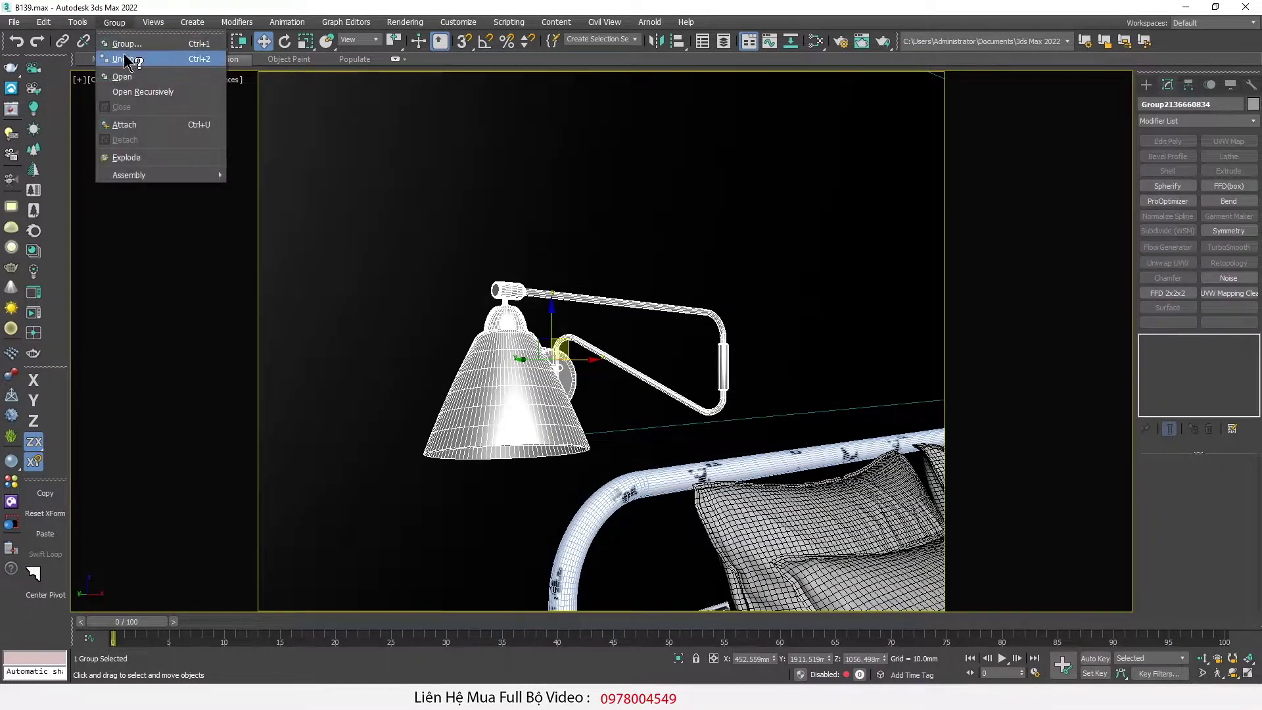
click(135, 52)
click(582, 377)
drag(491, 343, 322, 344)
key(ctrl+z)
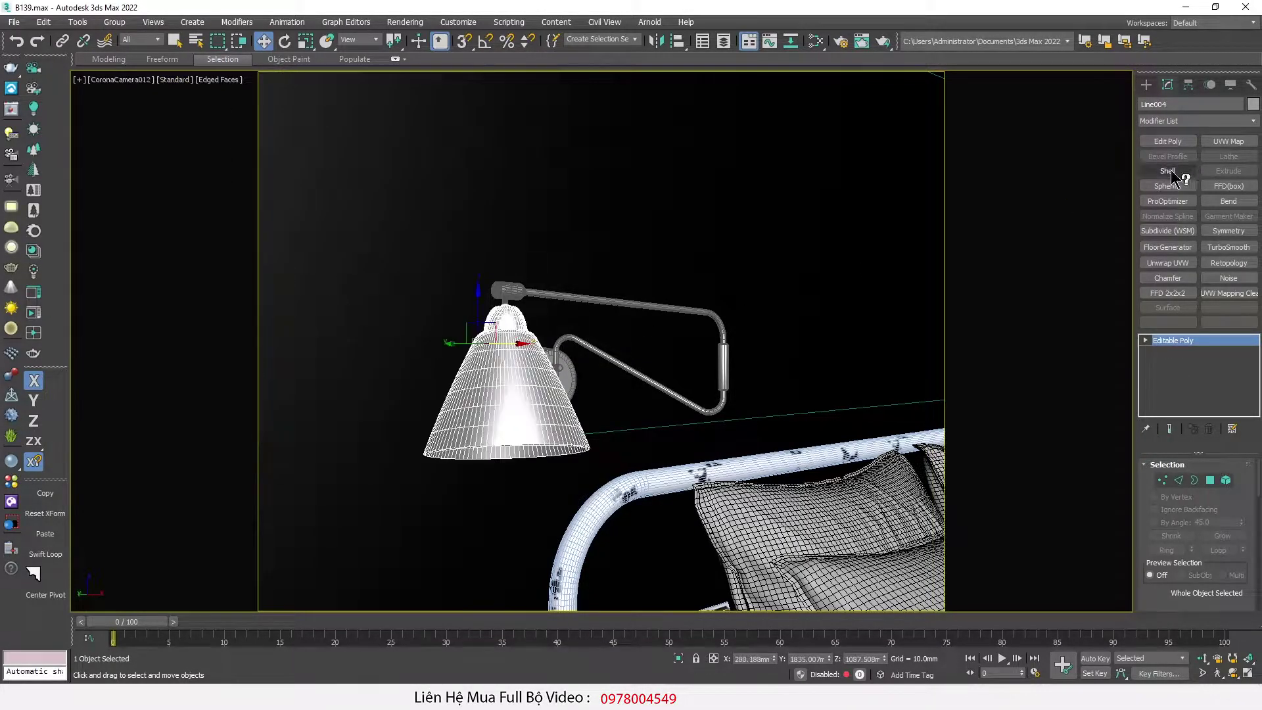
Step: Apply a Box UVW Map to the lamp shade with length, width and height of 800 mm, then hide edged faces
click(1229, 141)
click(1183, 539)
scroll(1232, 523, down, 2)
text(800)
key(Tab)
text(800)
key(Tab)
text(800)
key(Return)
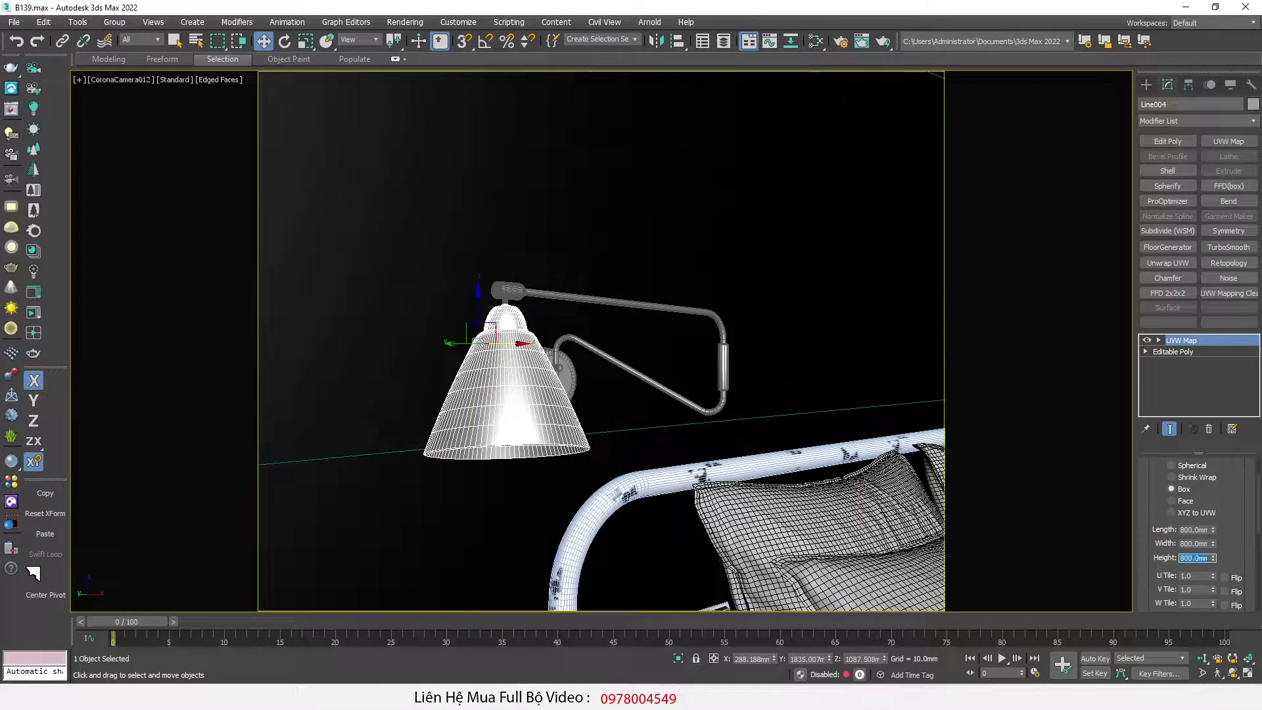
key(F4)
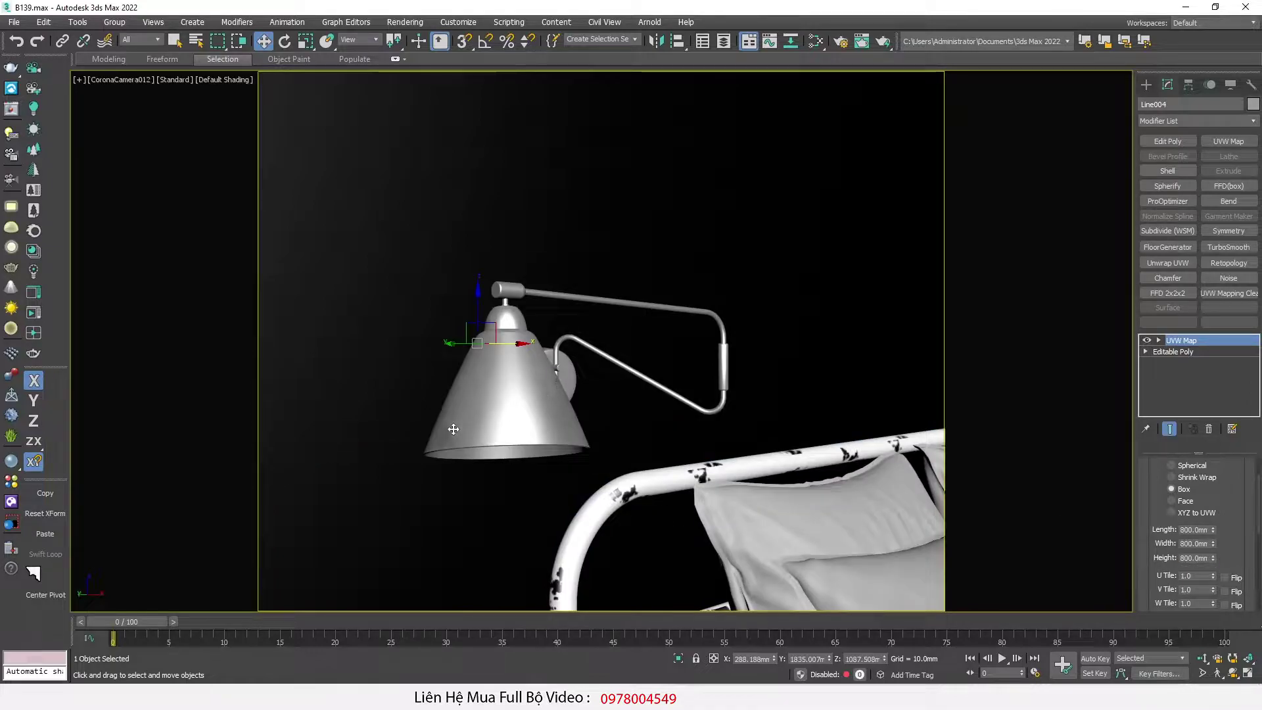
Step: Apply a Box UVW Map of 800 x 800 x 800 mm to the remaining lamp parts: the joint, arm, sleeve and wall mount
click(511, 290)
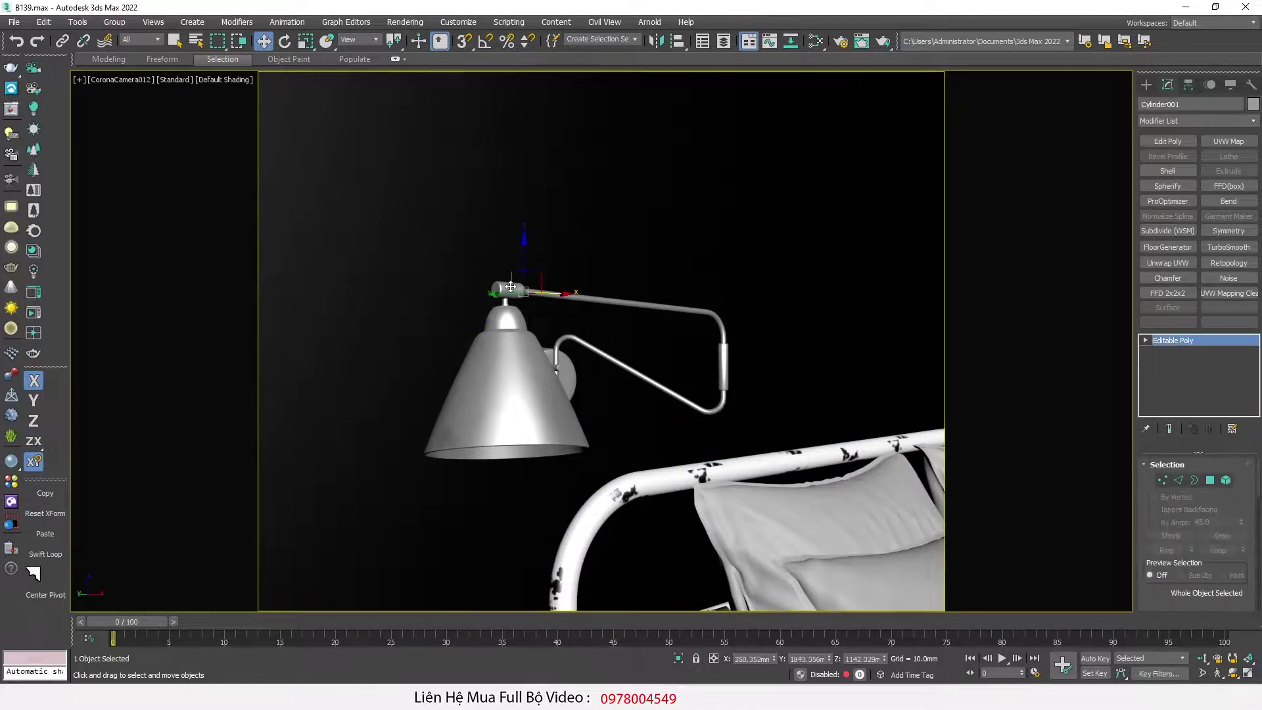
key(F4)
ctrl+click(597, 299)
ctrl+click(560, 369)
ctrl+click(723, 361)
ctrl+click(551, 353)
click(1229, 141)
click(1184, 539)
text(800)
key(Tab)
text(800)
key(Tab)
text(800)
key(Return)
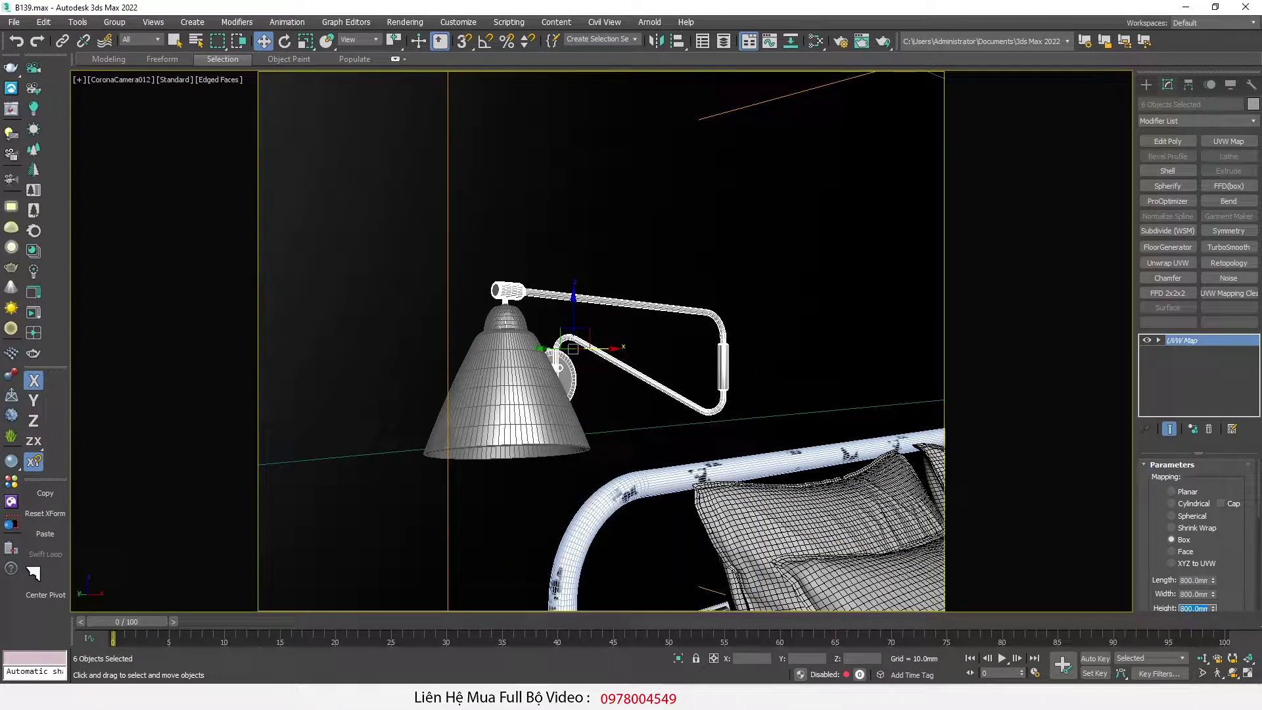
Step: Start Corona interactive rendering of the lamp camera view with an enlarged frame buffer and the material editor open
click(1146, 84)
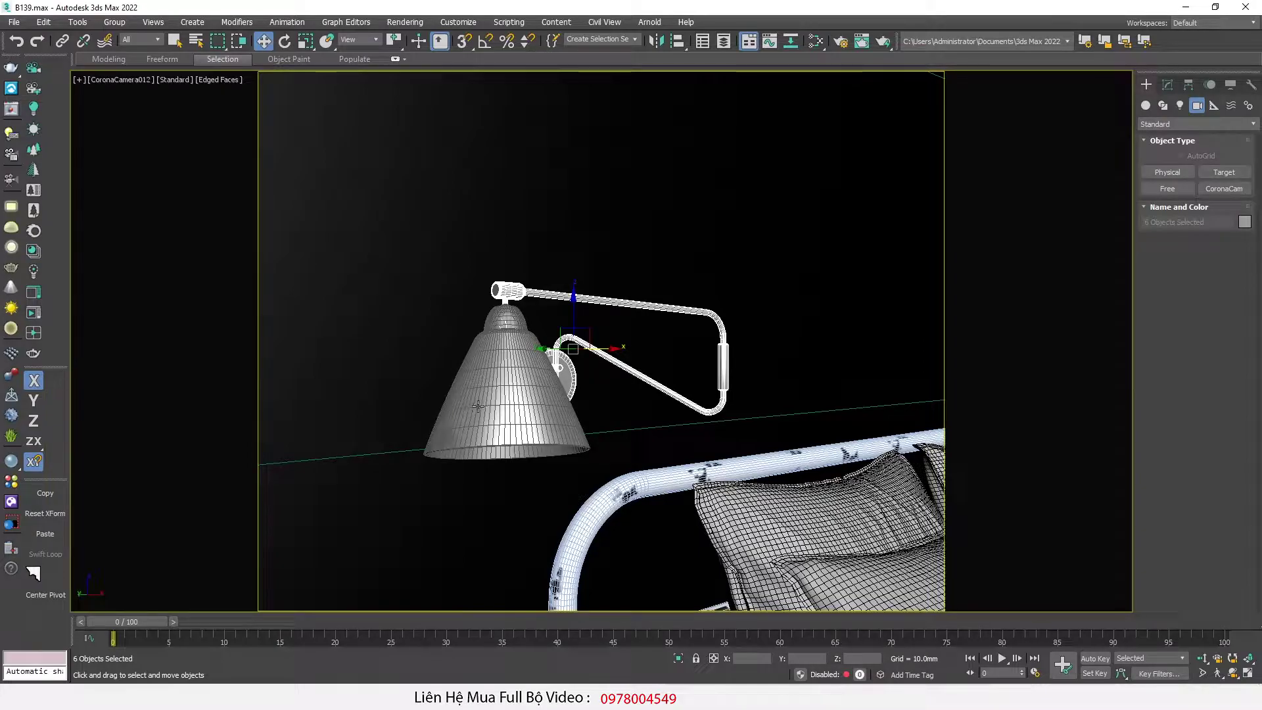
click(33, 313)
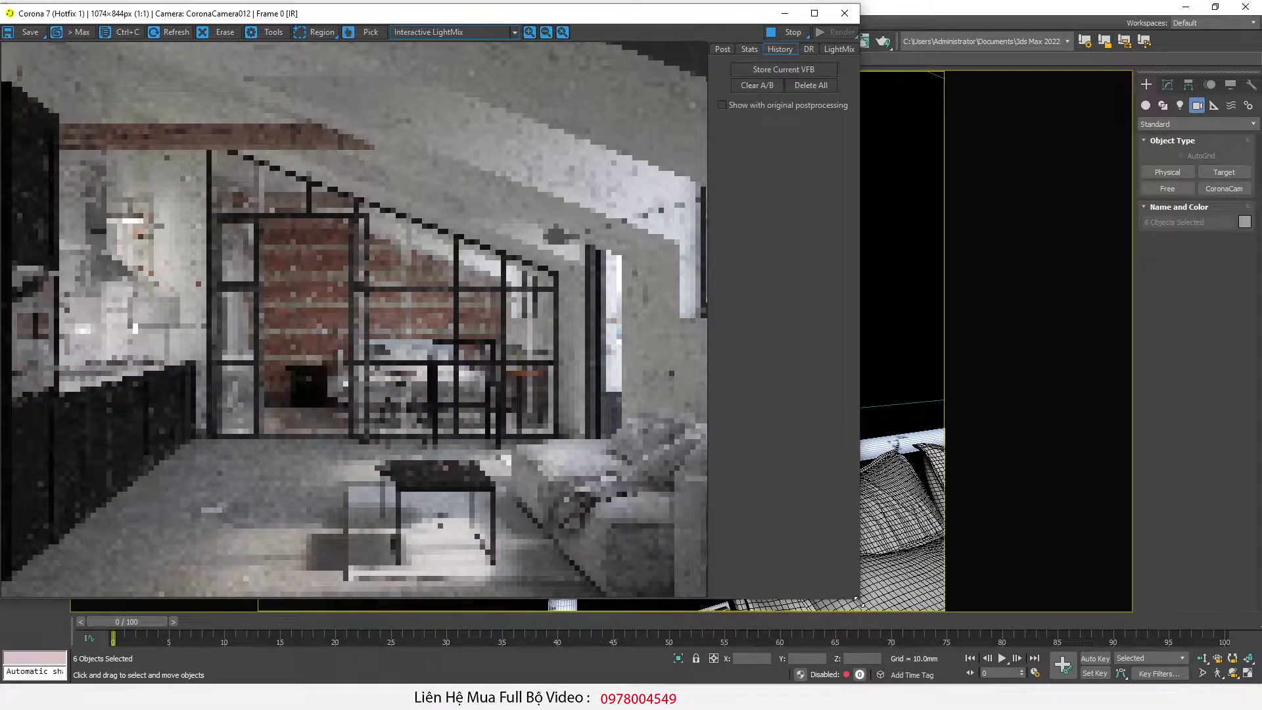
drag(857, 600, 912, 643)
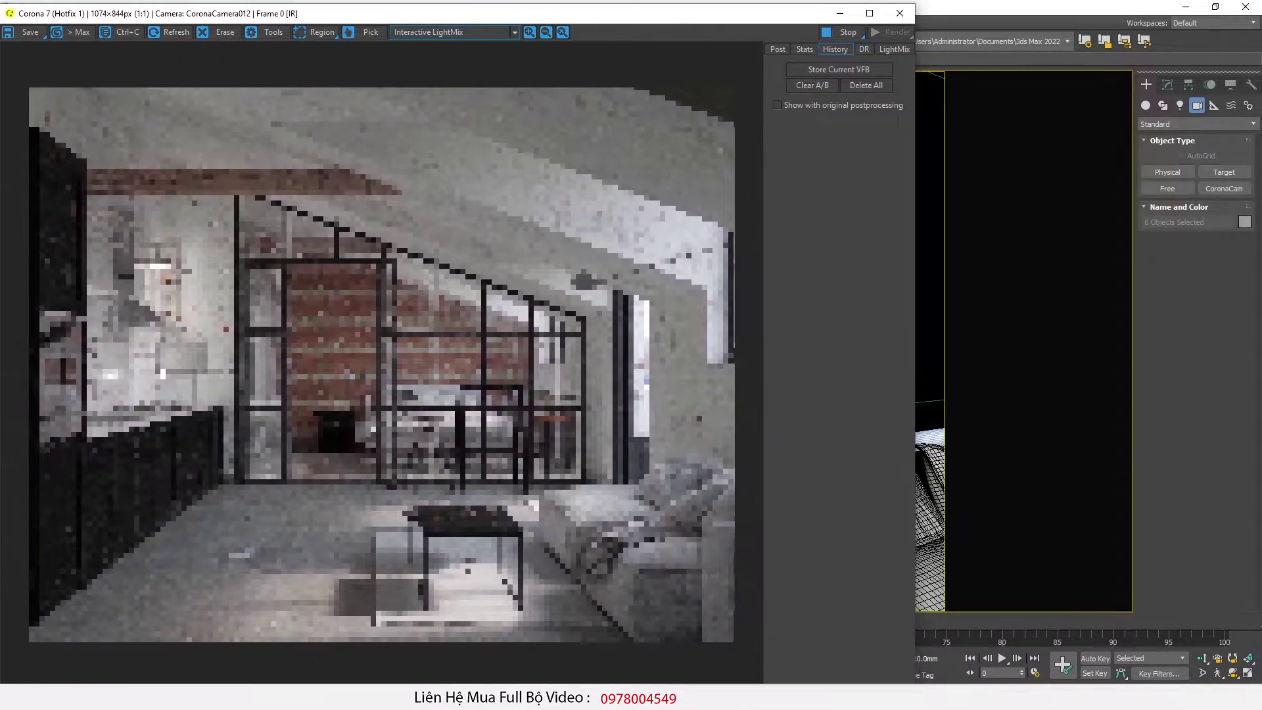
key(m)
middle_drag(859, 429, 900, 422)
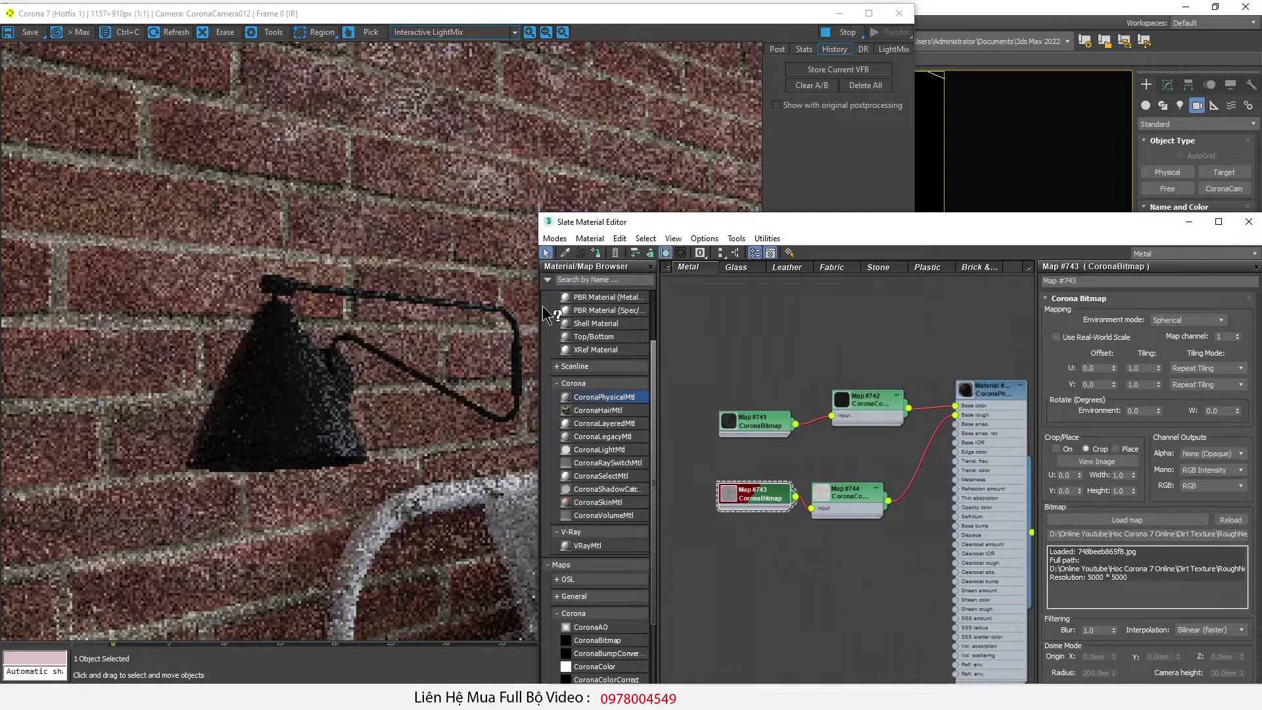
right_click(937, 141)
click(945, 81)
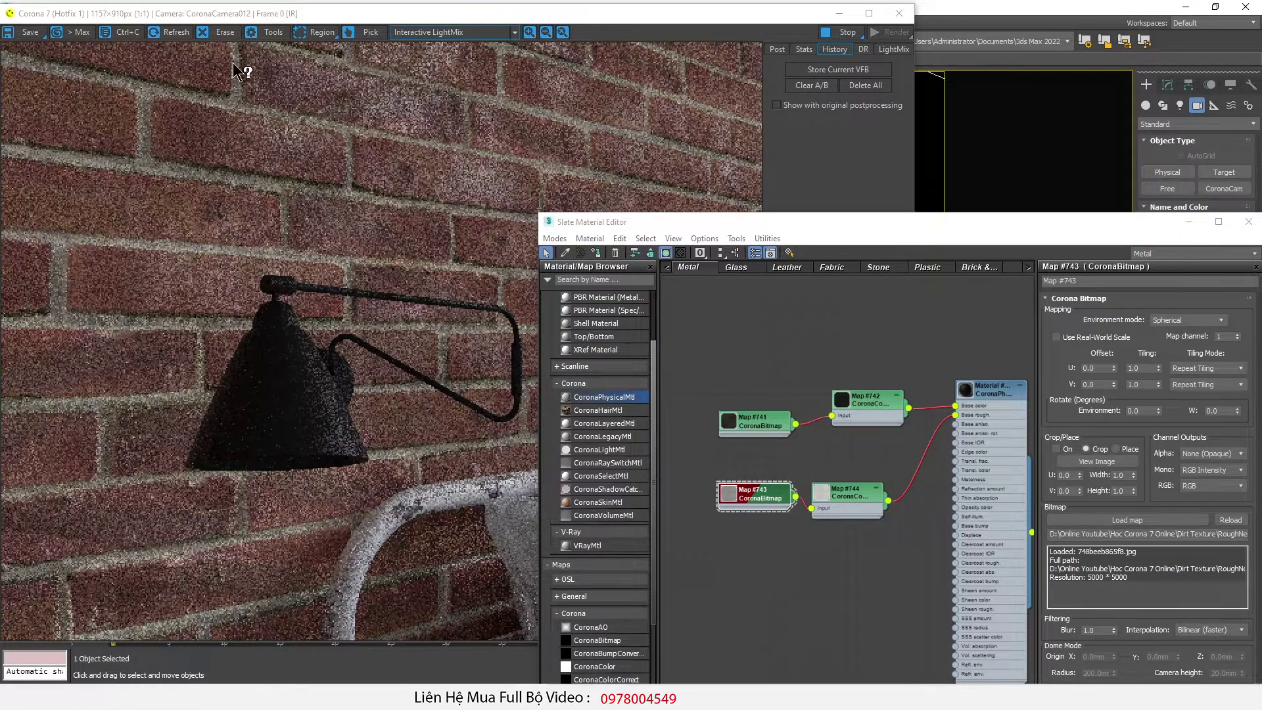
Step: Limit the interactive render to a region around the wall lamp and move the material editor clear of it
click(319, 32)
drag(144, 221, 536, 493)
drag(981, 219, 954, 201)
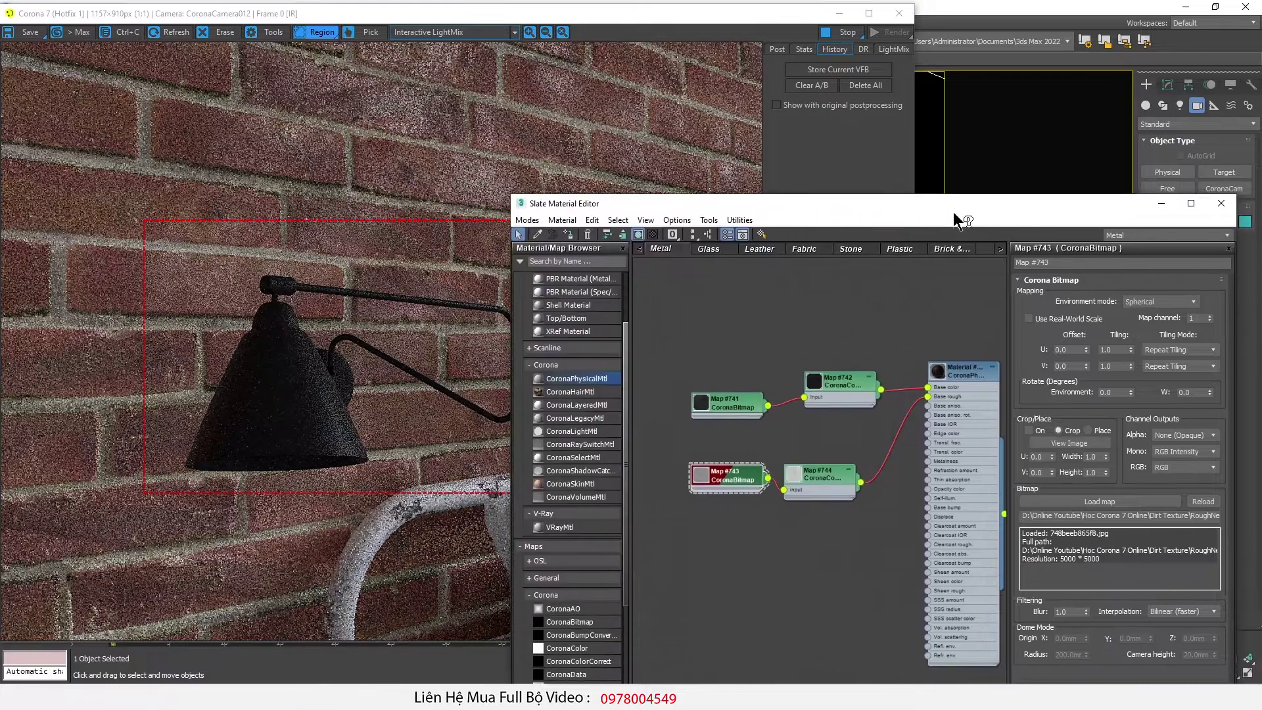
Step: Spread out the black metal's map nodes and add a CoronaMix map on the connection between the color correction and Base color
double_click(817, 480)
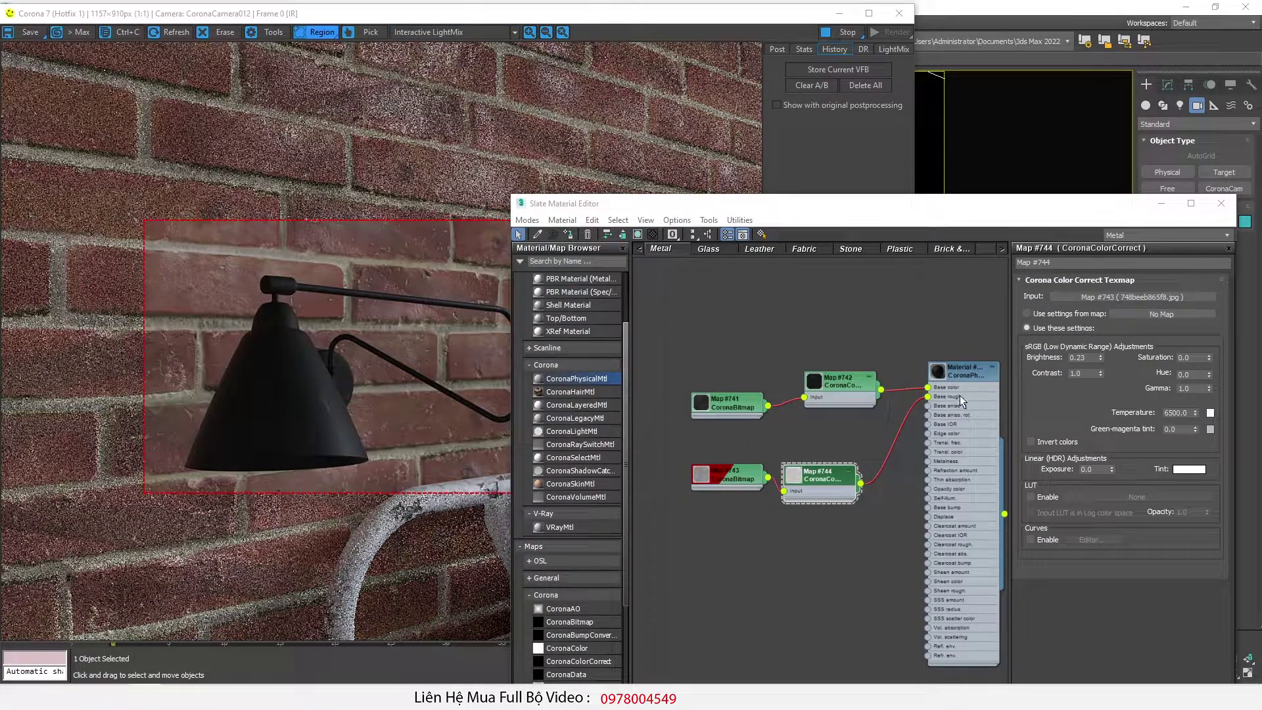
scroll(952, 388, up, 1)
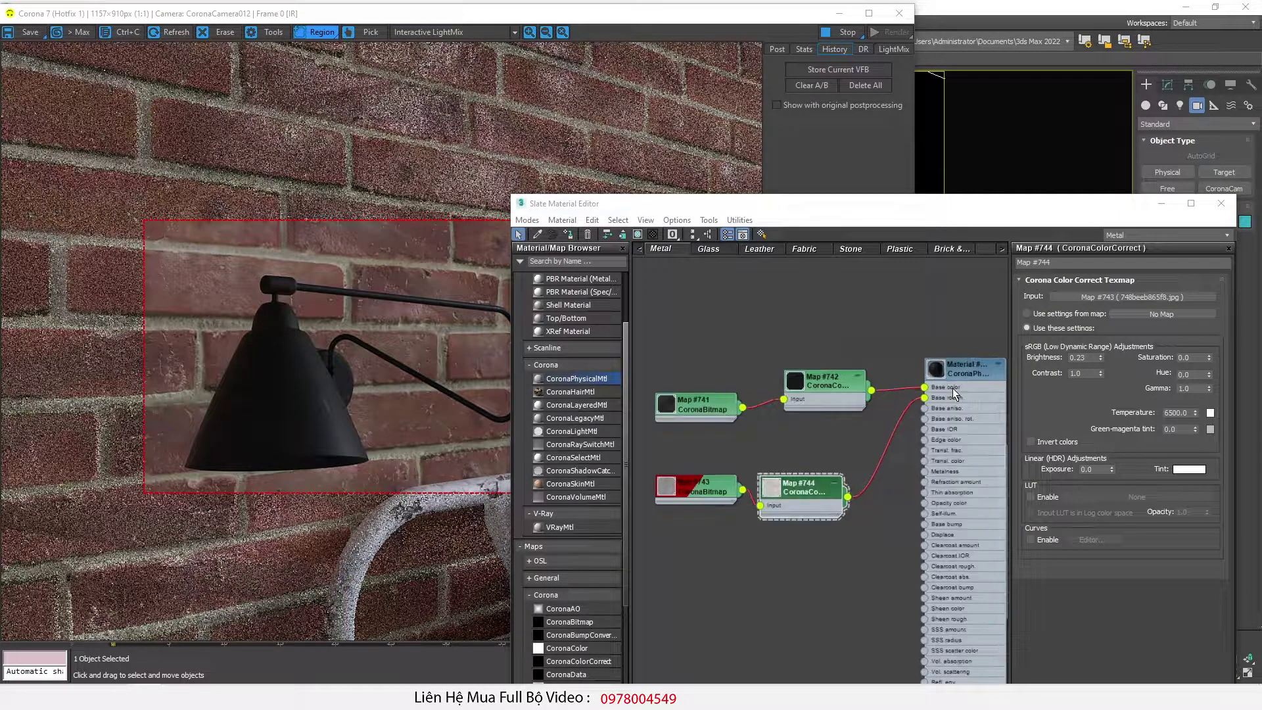
middle_drag(692, 391, 766, 405)
drag(874, 361, 830, 422)
drag(889, 392, 735, 286)
middle_drag(745, 368, 771, 420)
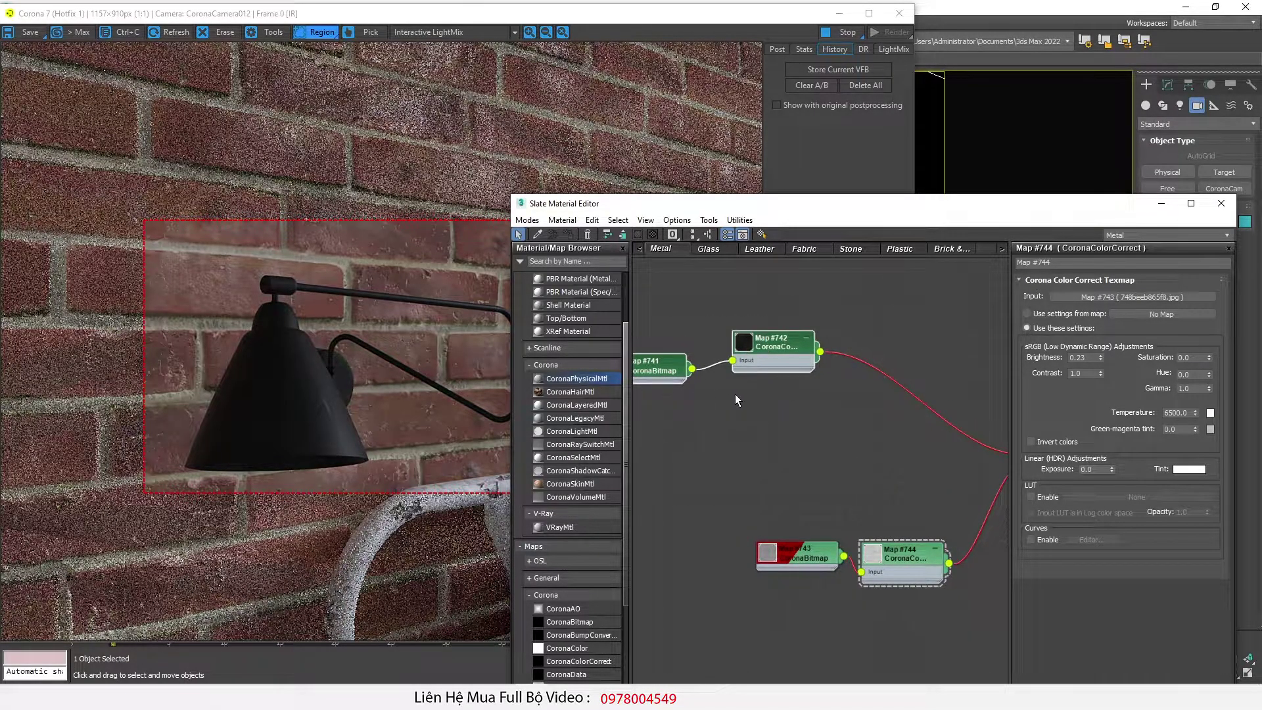
scroll(598, 589, down, 2)
drag(565, 619, 902, 384)
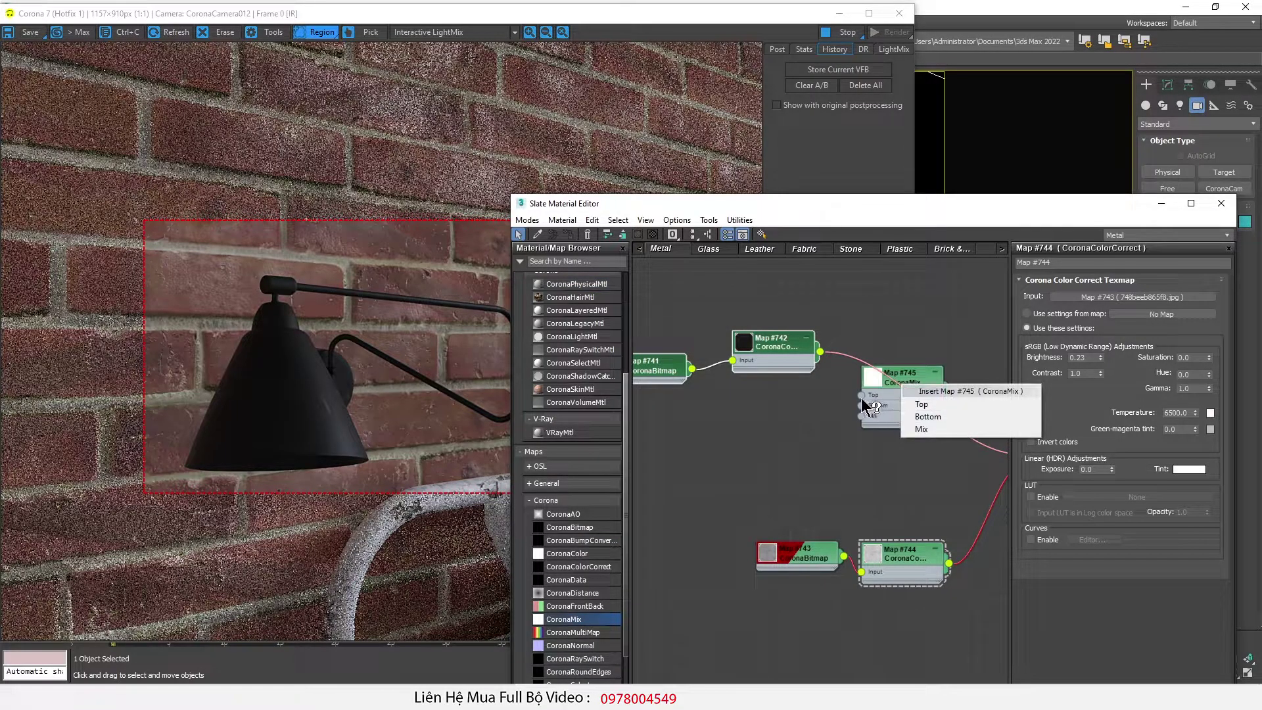
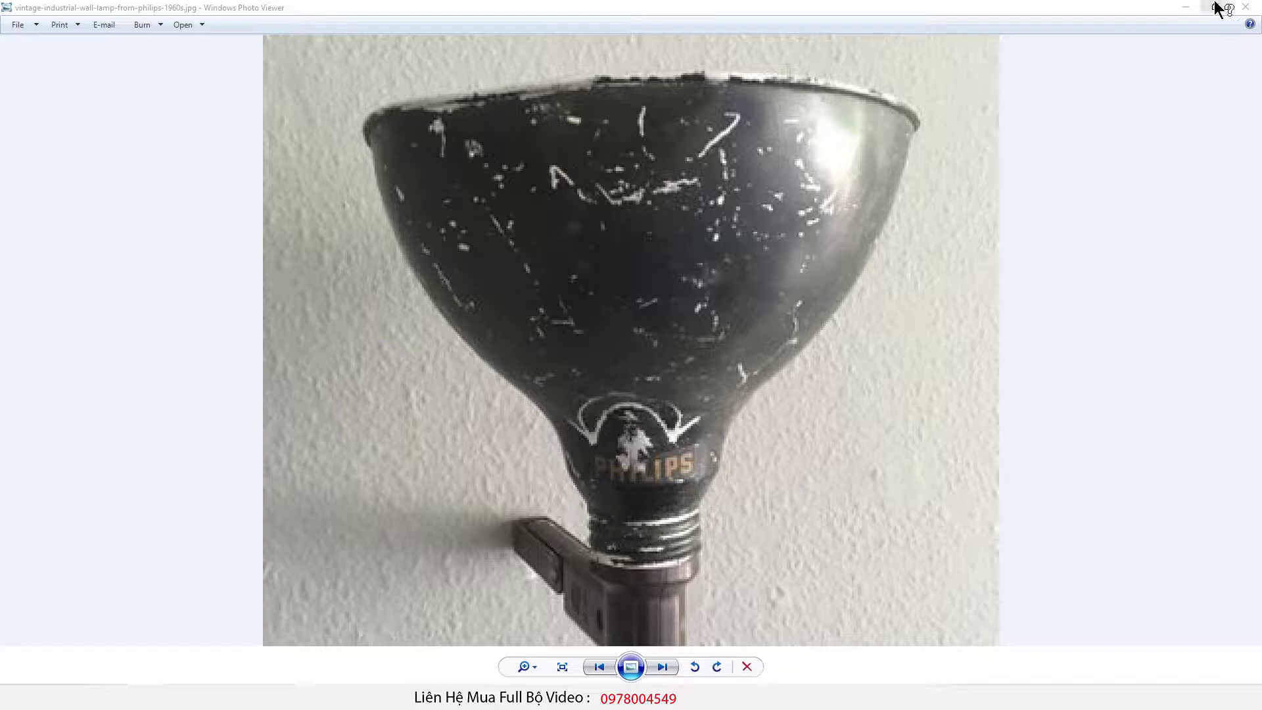
Step: Close the reference photo, shift the layered material's node tree upward and add a new CoronaPhysicalMtl below it
click(1192, 8)
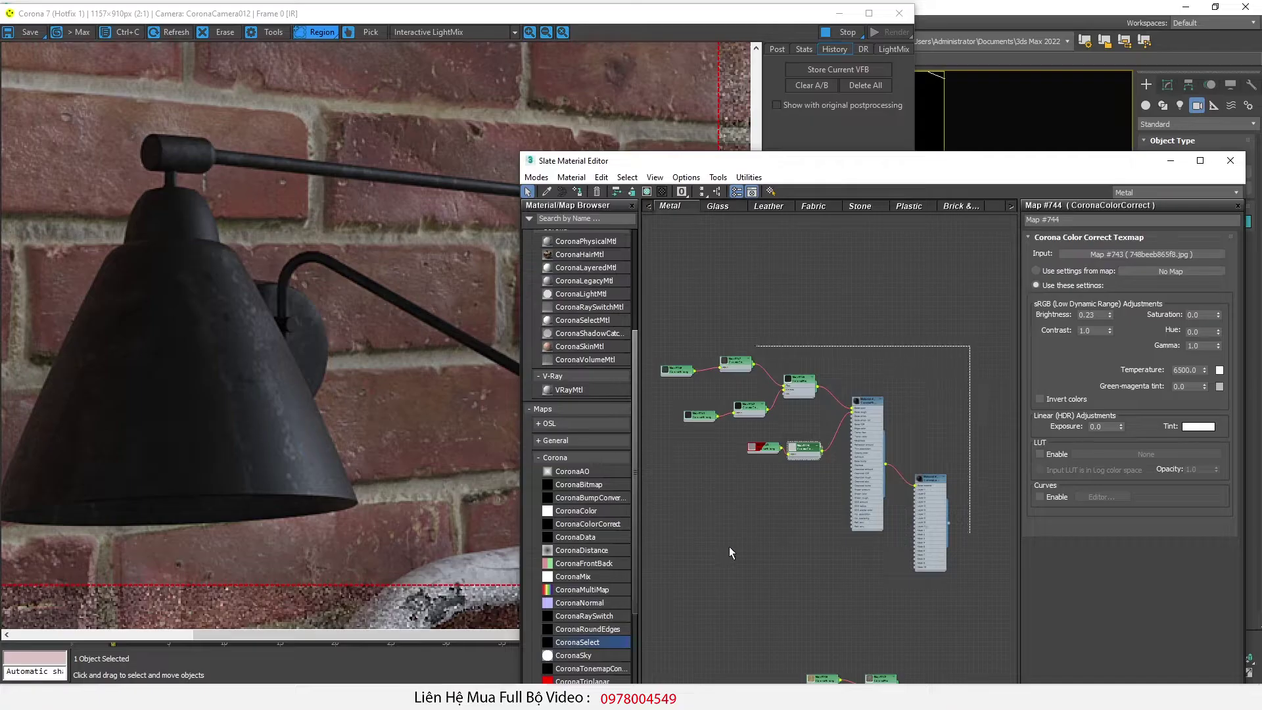
drag(869, 403, 874, 285)
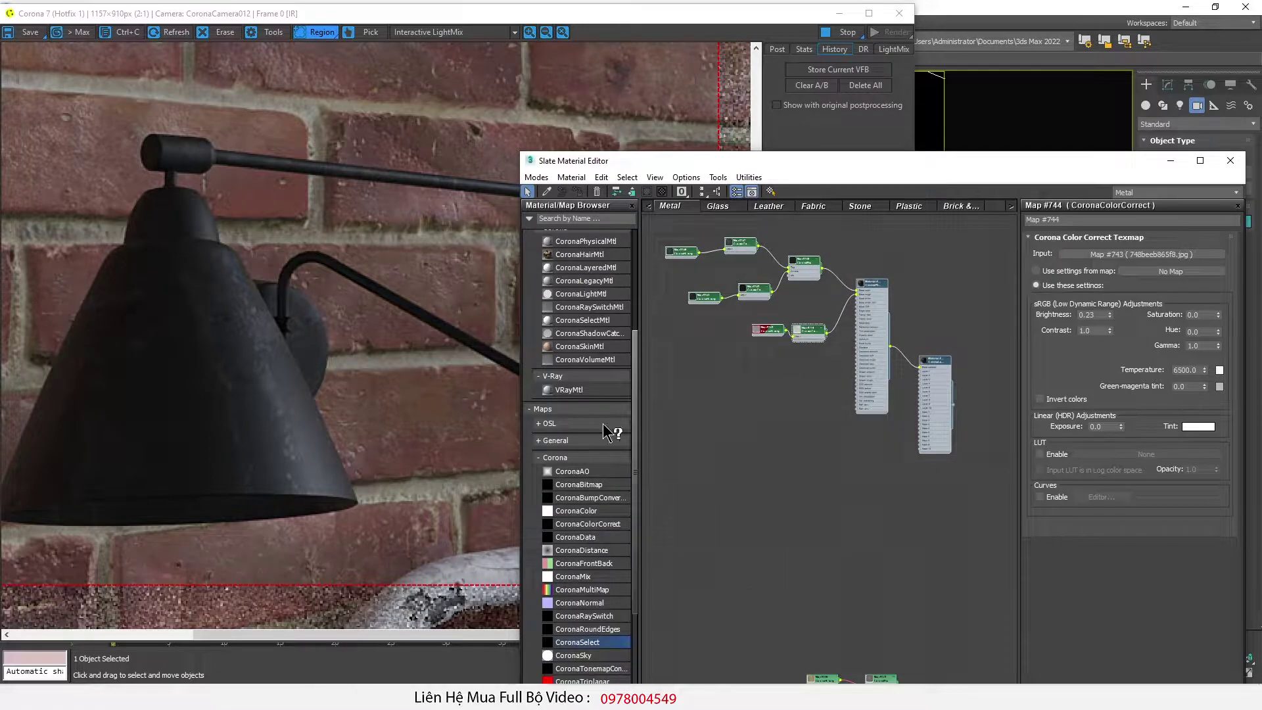
drag(567, 249, 809, 427)
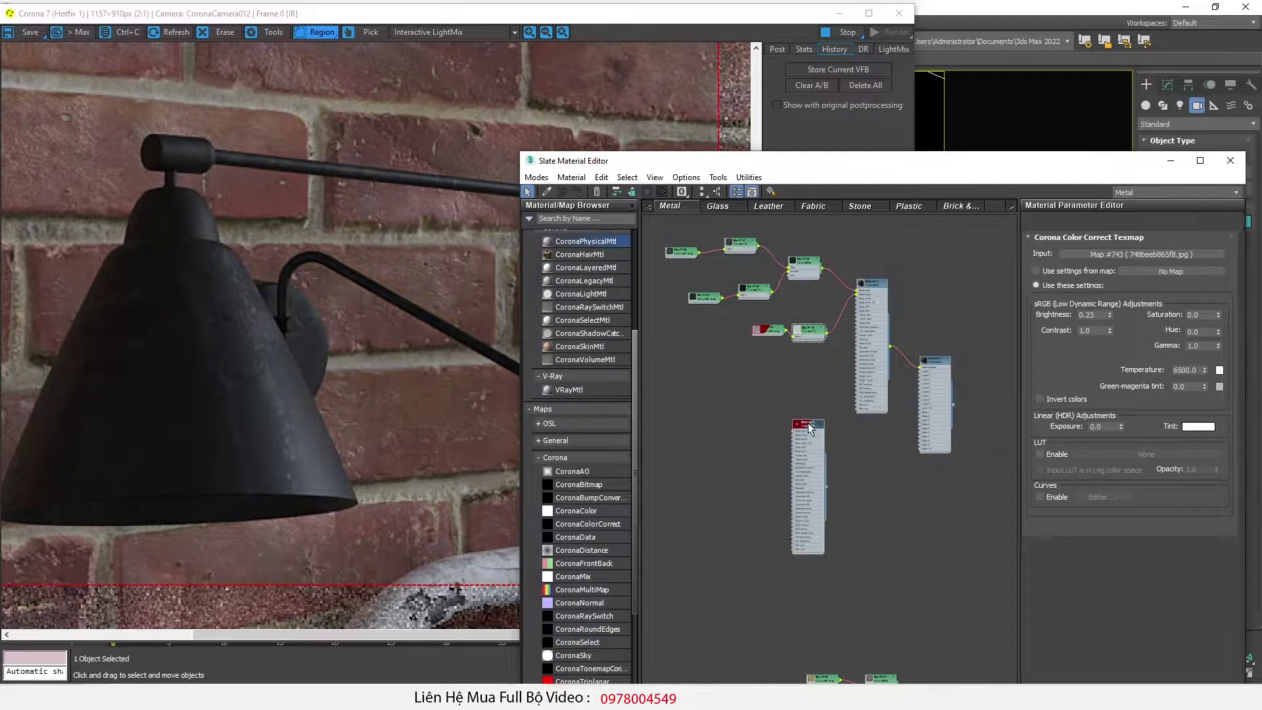
Step: Copy the base color bitmap and its color correction next to the new physical material
middle_drag(718, 314, 727, 345)
mouse_move(752, 257)
mouse_down()
mouse_move(699, 293)
mouse_move(750, 483)
mouse_up()
double_click(752, 487)
scroll(697, 496, up, 3)
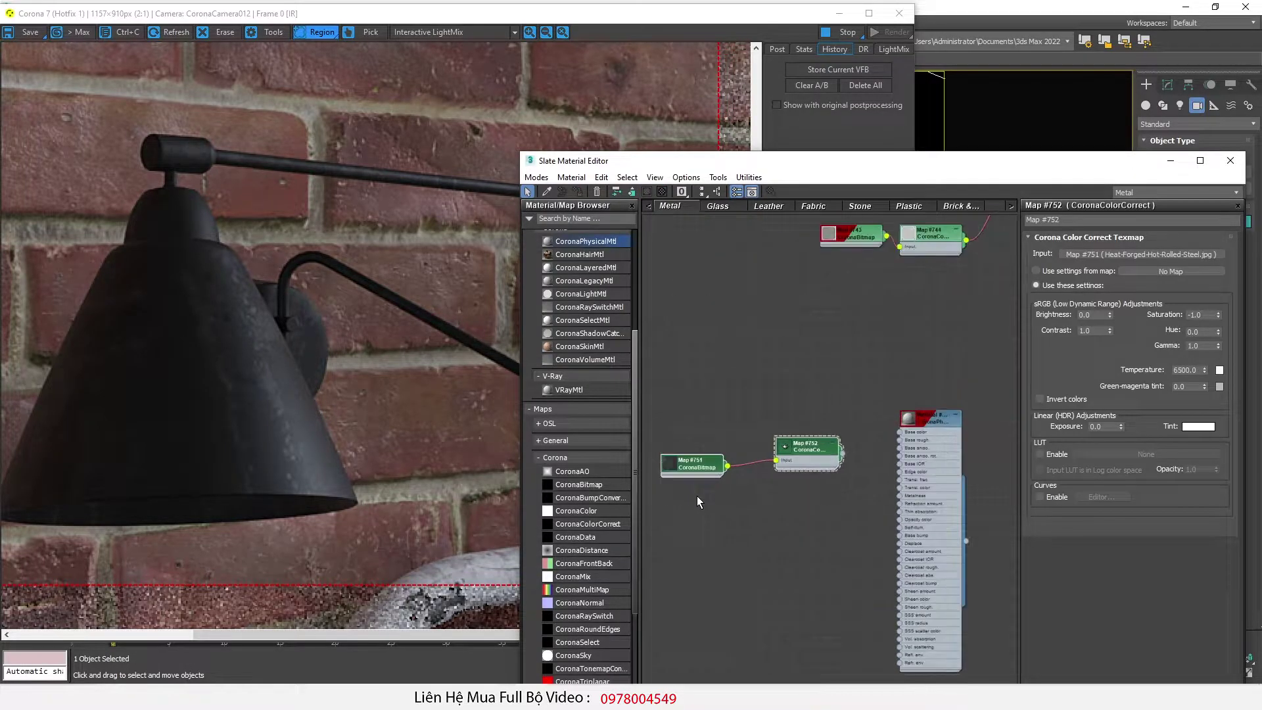
Step: Load 1 bump.jpg from the Metal Texture folder into the copied bitmap, previewing the image first
double_click(686, 464)
key(alt+Tab)
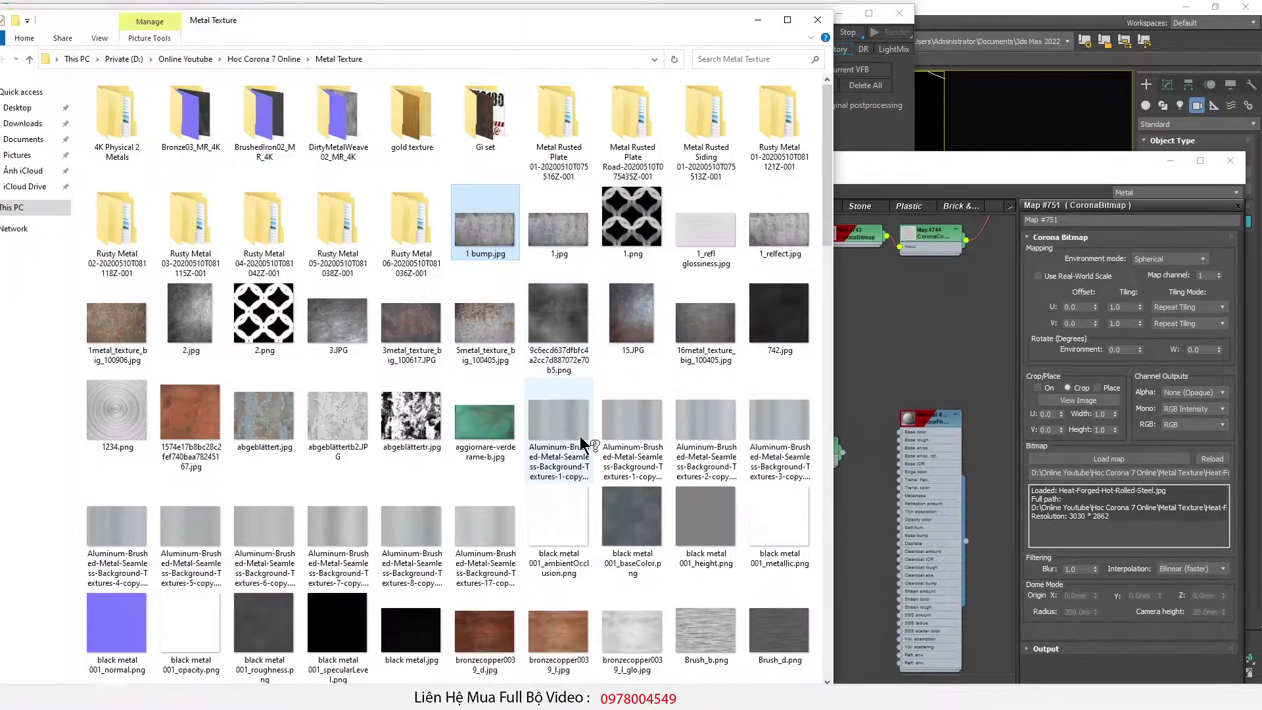
click(523, 384)
double_click(483, 234)
double_click(482, 234)
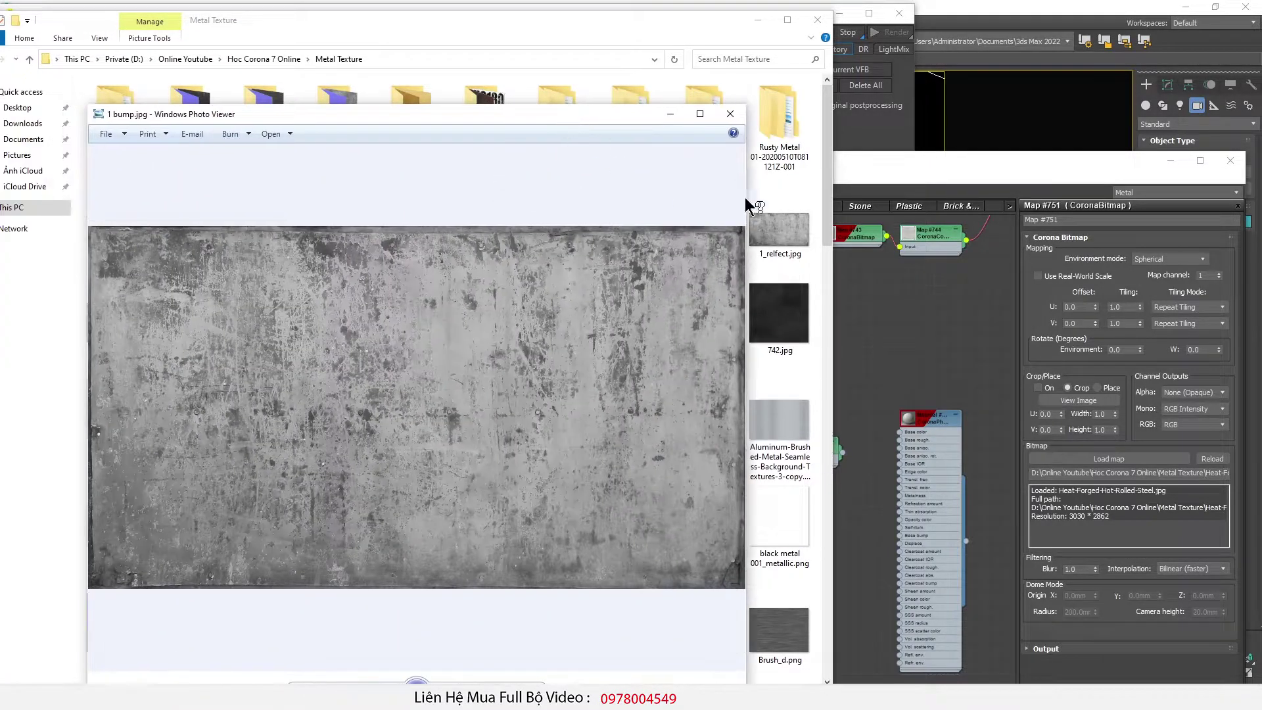
click(730, 113)
drag(499, 241, 1159, 462)
click(895, 366)
Step: Set the copied color correction's saturation to 0.0 and connect it to the new material's Base color
scroll(857, 450, up, 2)
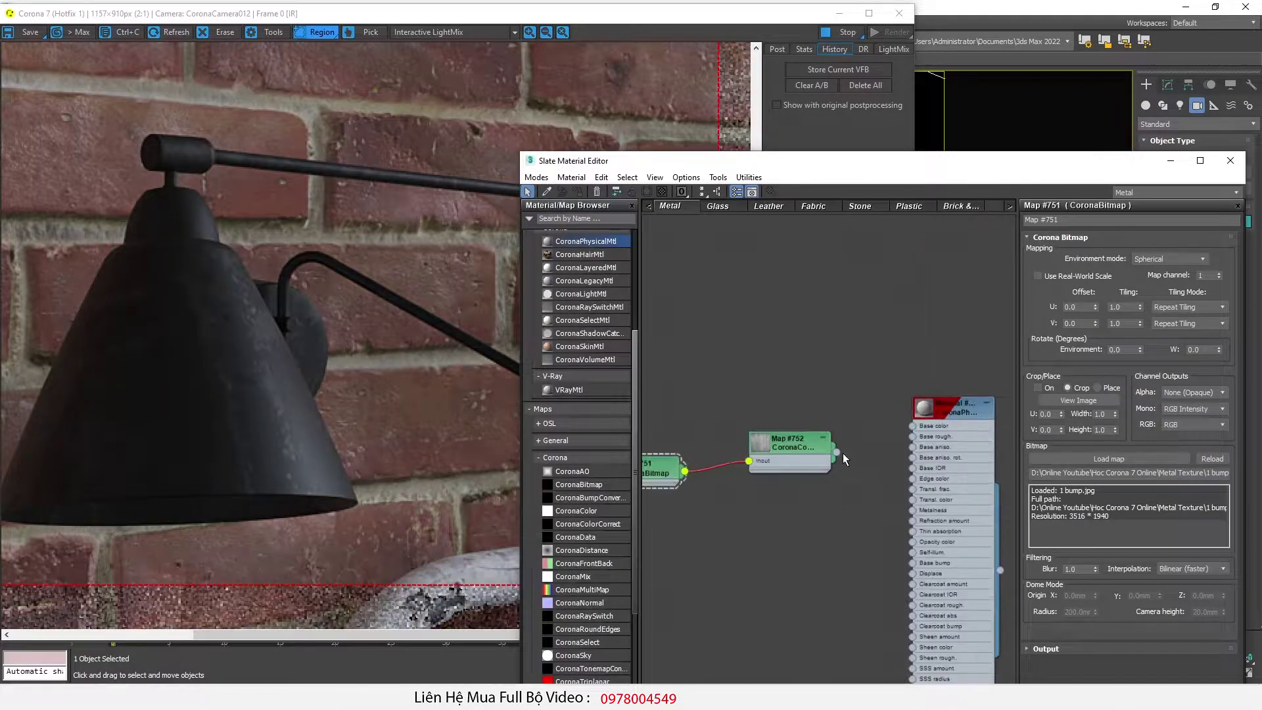
double_click(798, 446)
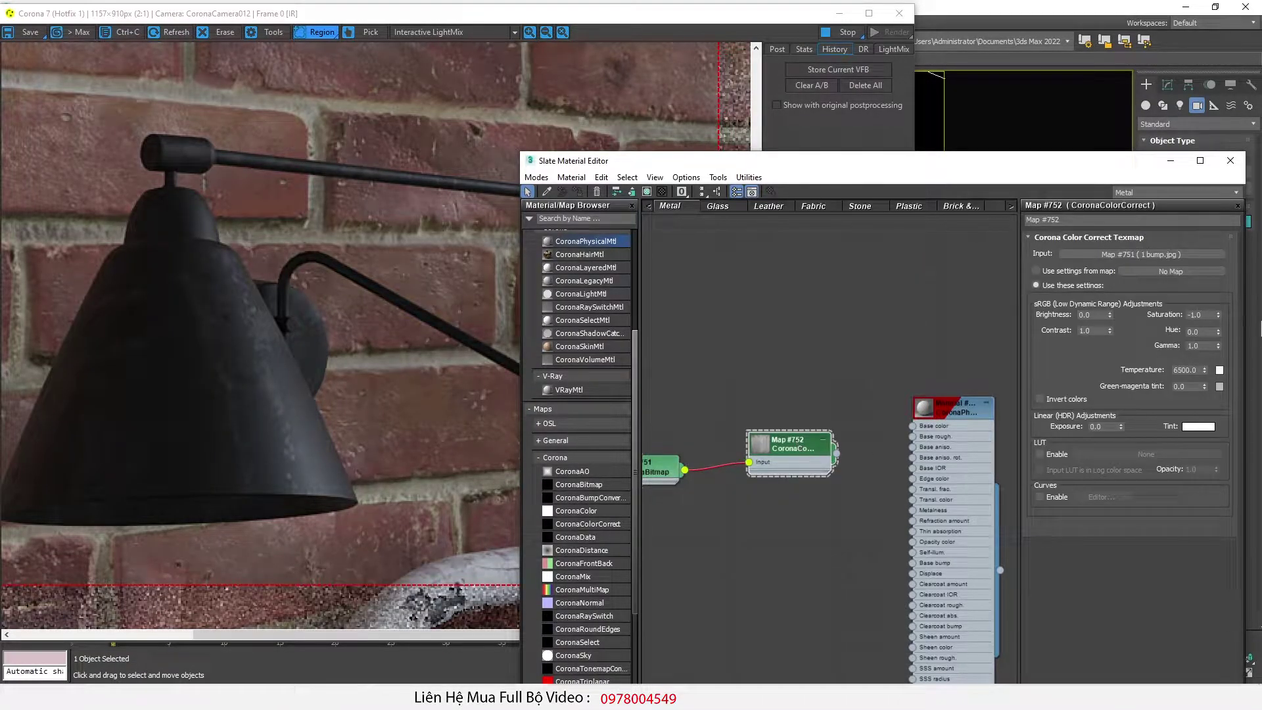
drag(836, 454, 914, 424)
scroll(914, 424, down, 2)
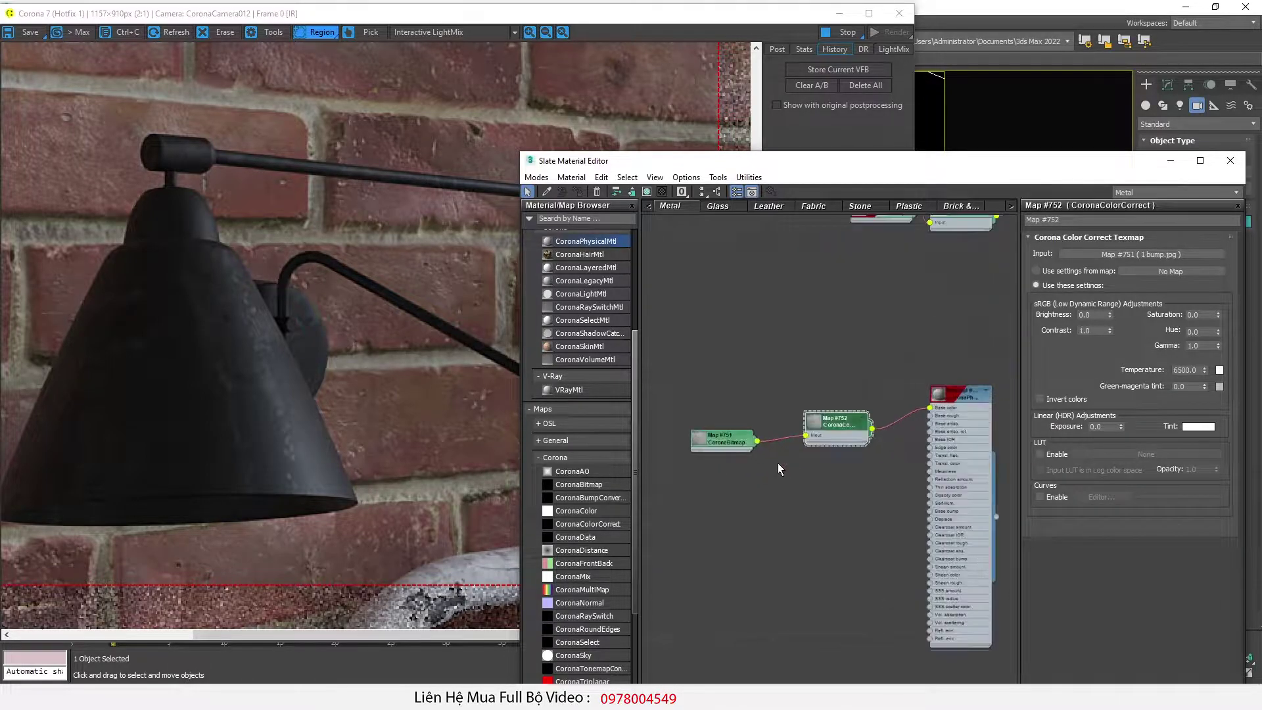
Step: Duplicate the 1 bump.jpg bitmap with its color correction and load DirtTexture (59).jpg into the duplicate
shift+drag(829, 421, 841, 480)
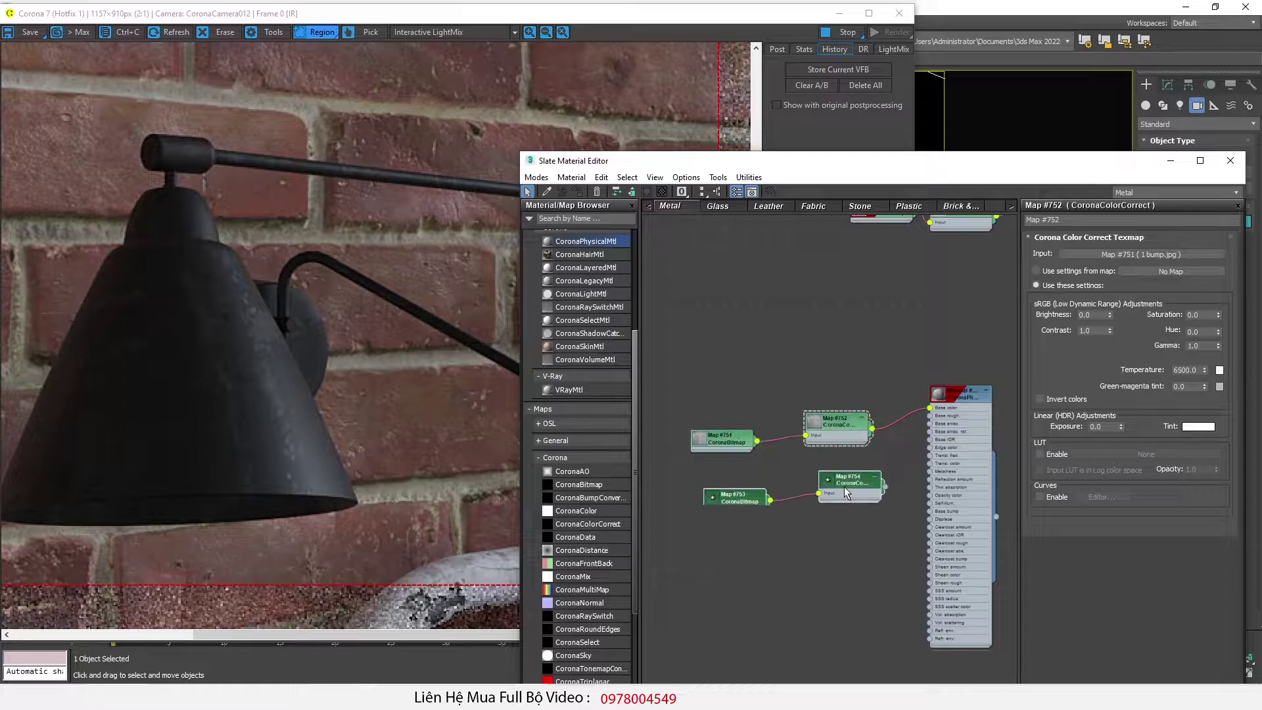
double_click(751, 496)
key(alt+Tab)
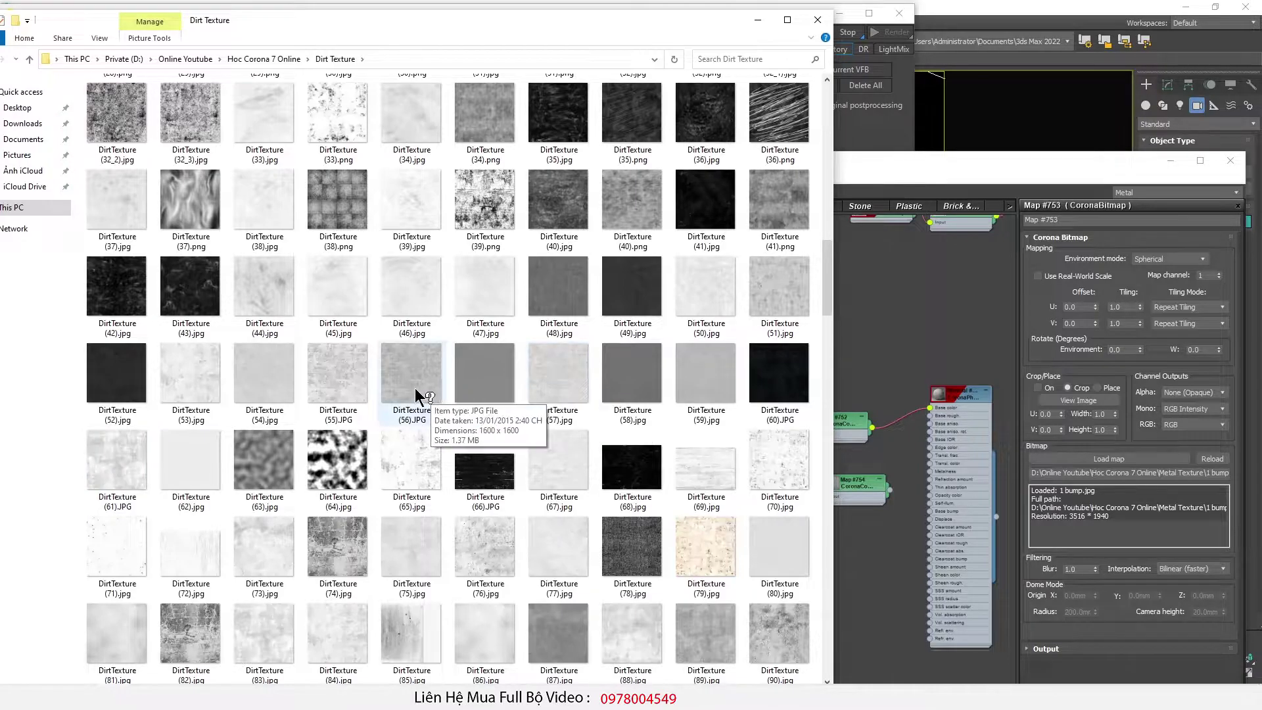
double_click(704, 375)
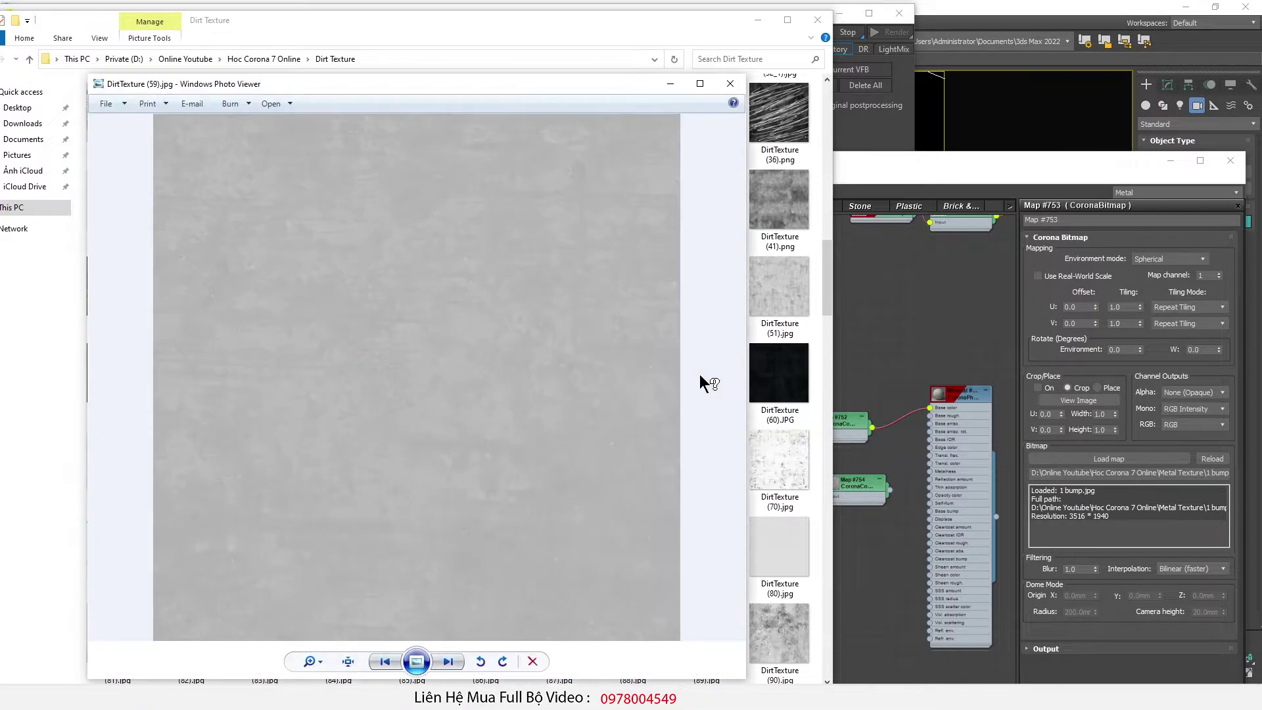
click(743, 83)
drag(698, 385, 1032, 458)
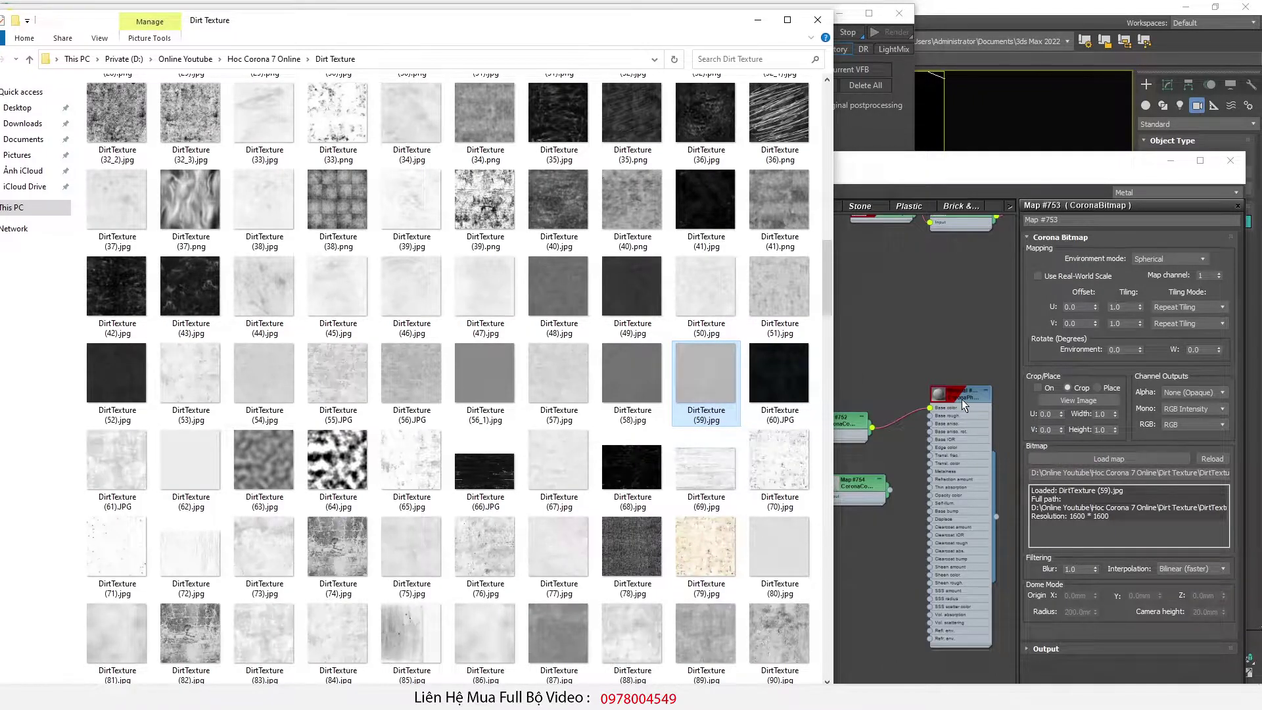
Step: Set the new material's metalness to Metal and connect the dirt texture's color correction to Base roughness
double_click(961, 400)
click(1108, 272)
click(1107, 289)
scroll(891, 504, up, 2)
drag(872, 510, 932, 401)
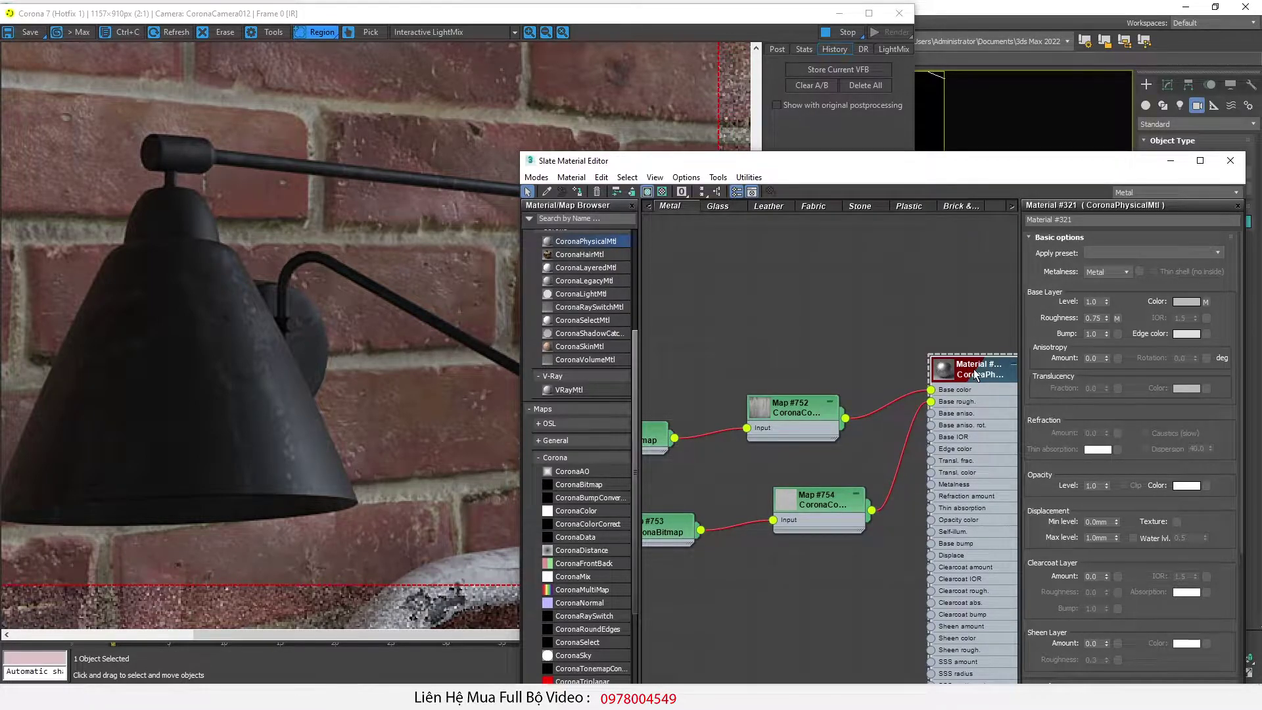
Step: Open an enlarged preview of the new metal material and compare it with the reference photo of the worn lamp
right_click(976, 374)
click(1032, 86)
drag(1119, 257, 1253, 555)
drag(1140, 92, 373, 124)
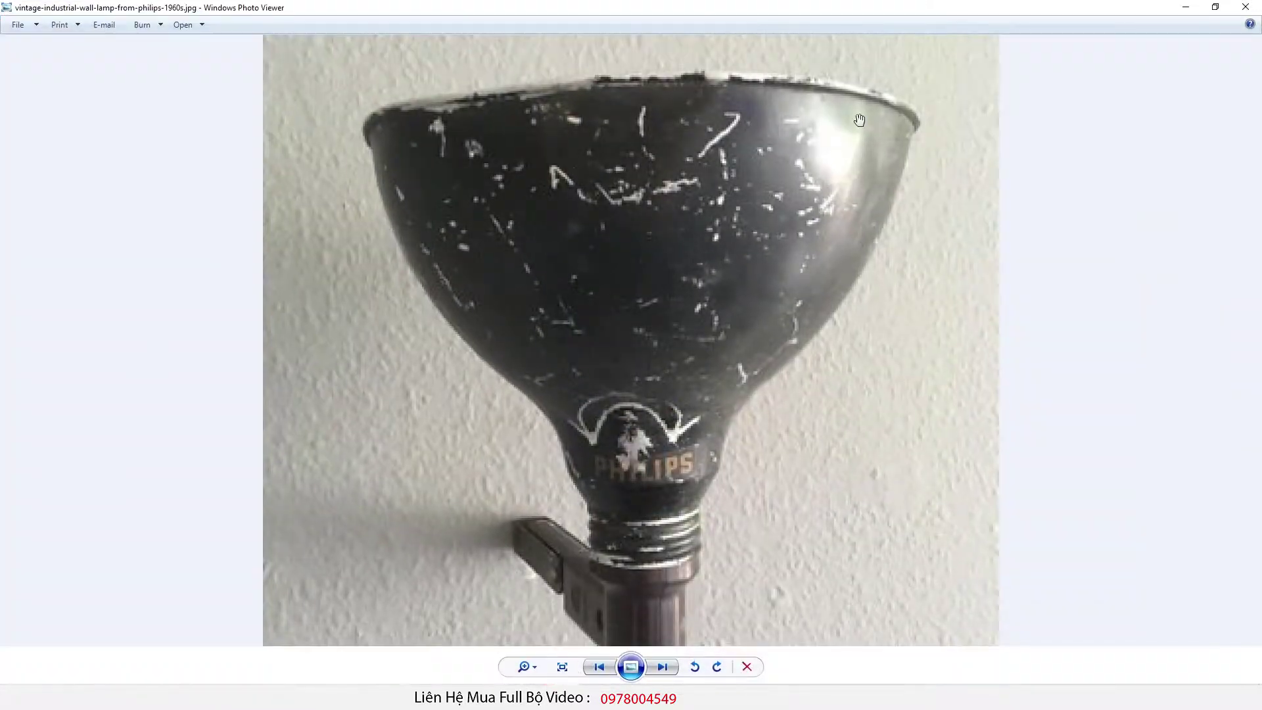
scroll(568, 121, down, 3)
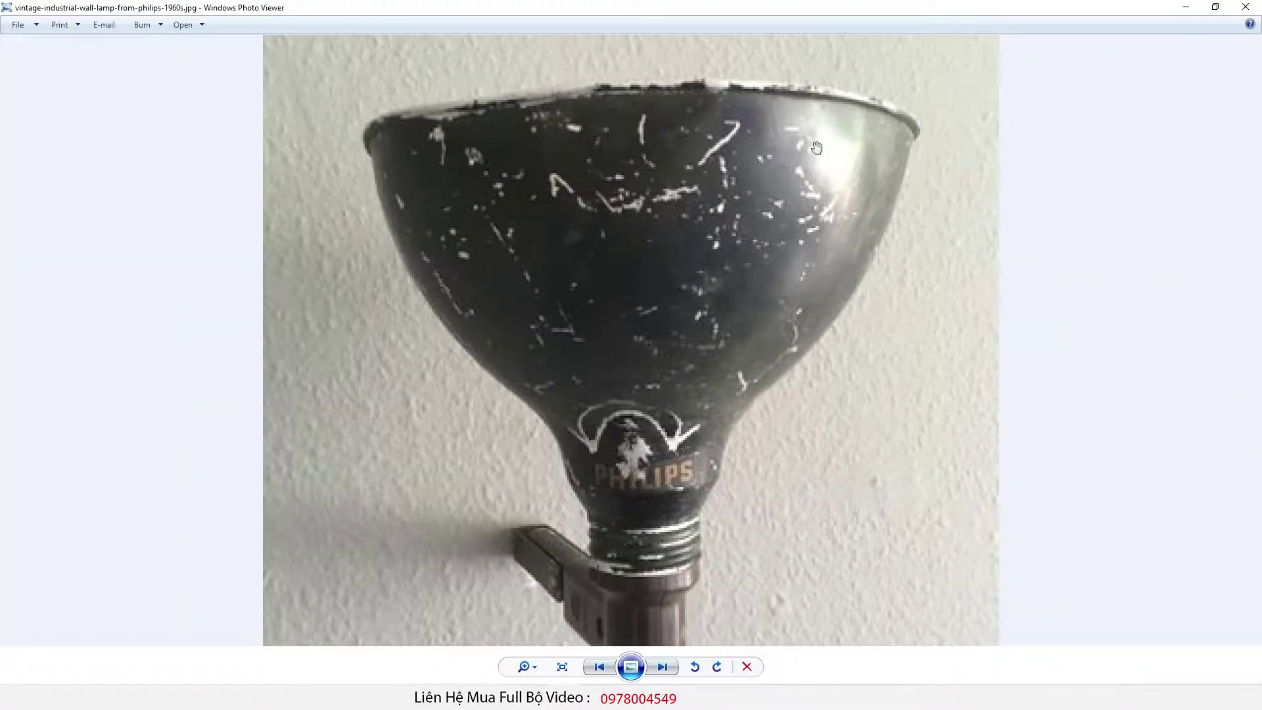
click(1186, 7)
Step: Set the brightness of the roughness color correction to 0.02 and close the material preview
double_click(814, 504)
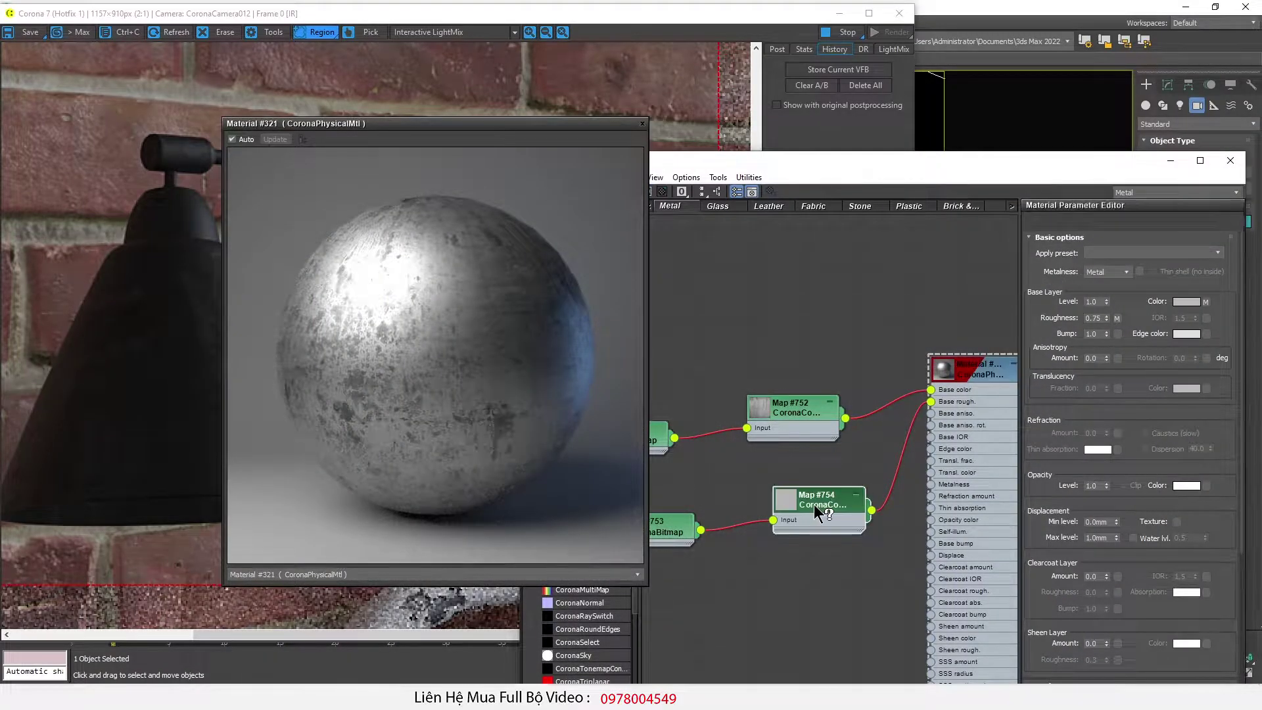
drag(1110, 303, 1111, 309)
click(642, 123)
Step: Connect the new bare metal material to Layer 1 of the layered material
scroll(790, 463, down, 3)
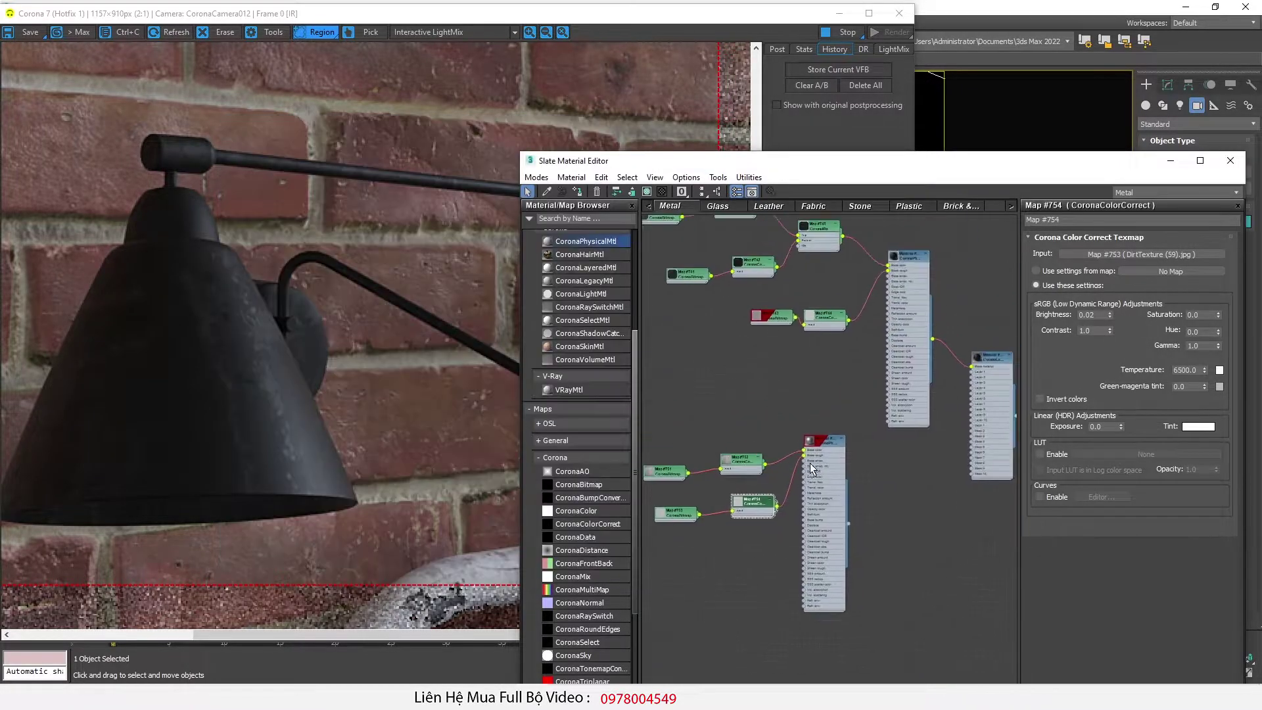
middle_drag(855, 523, 815, 488)
drag(906, 365, 931, 339)
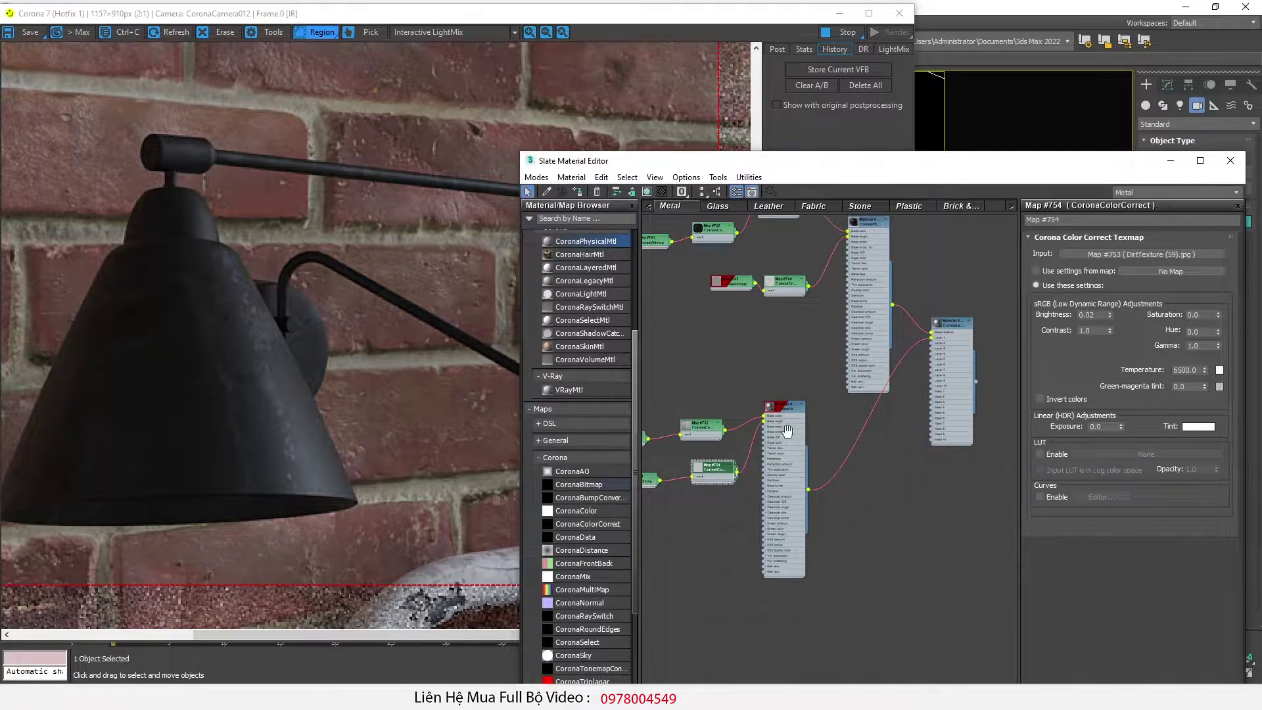
Step: Create another bitmap copy below the layered material and load Scratch Texture (13).jpg into it from the Map xuoc folder
middle_drag(627, 449, 693, 427)
drag(923, 463, 948, 465)
double_click(948, 464)
middle_drag(943, 430, 858, 439)
key(alt+Tab)
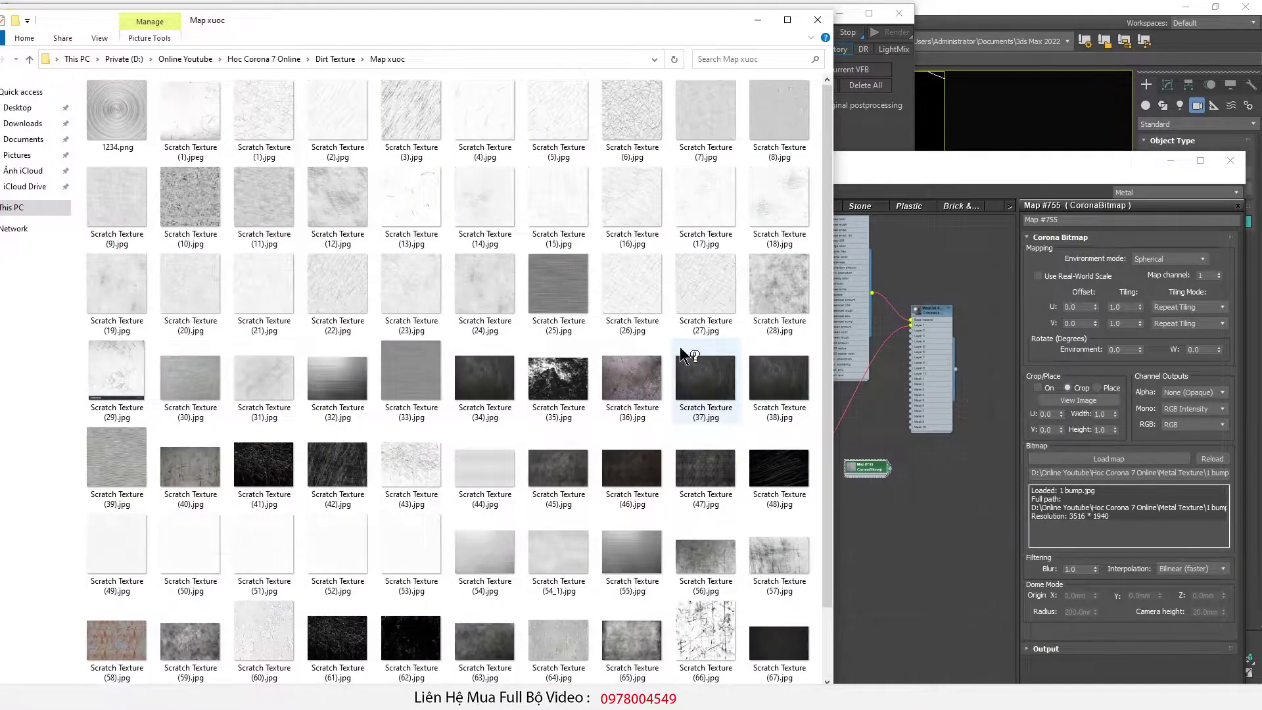
double_click(414, 214)
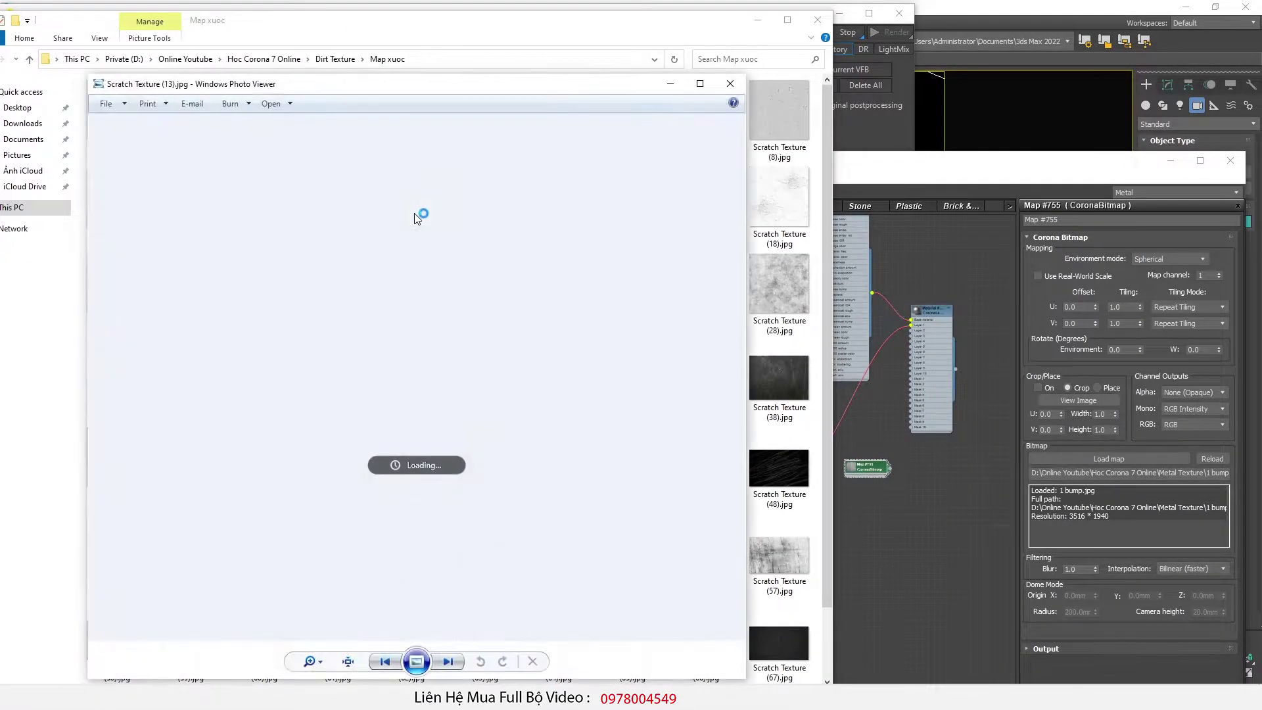
click(730, 84)
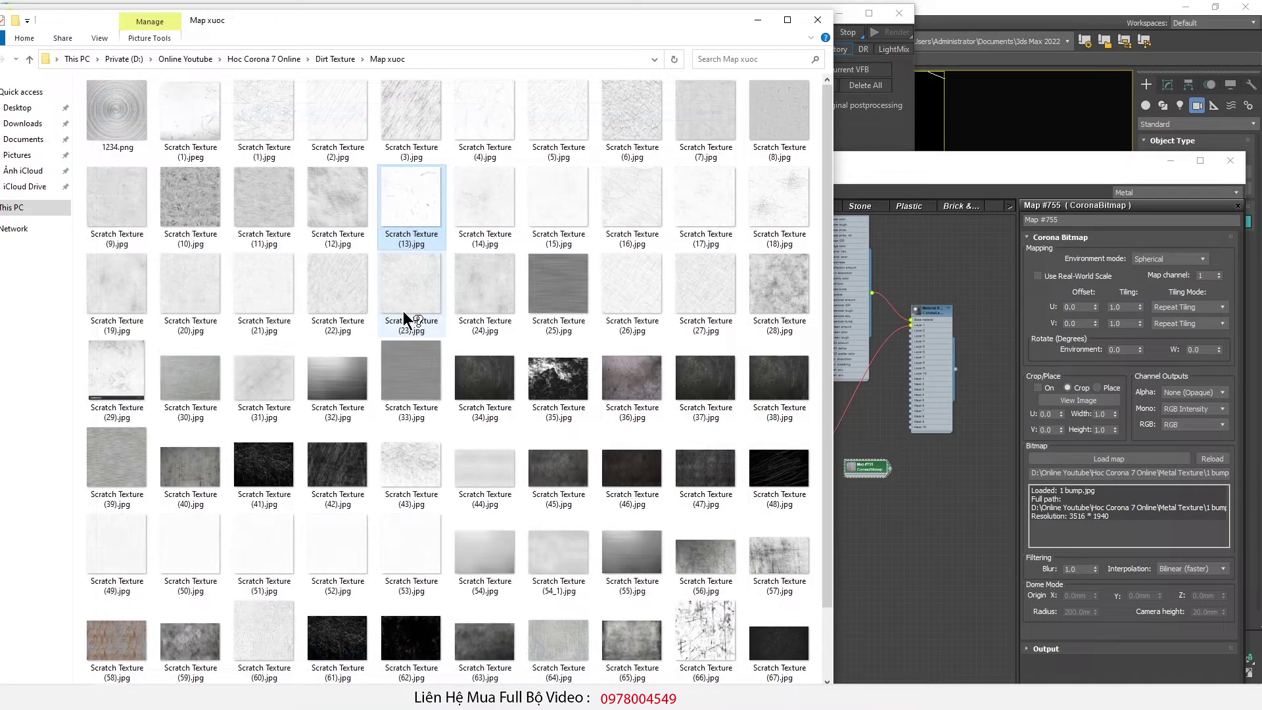
double_click(187, 100)
click(727, 86)
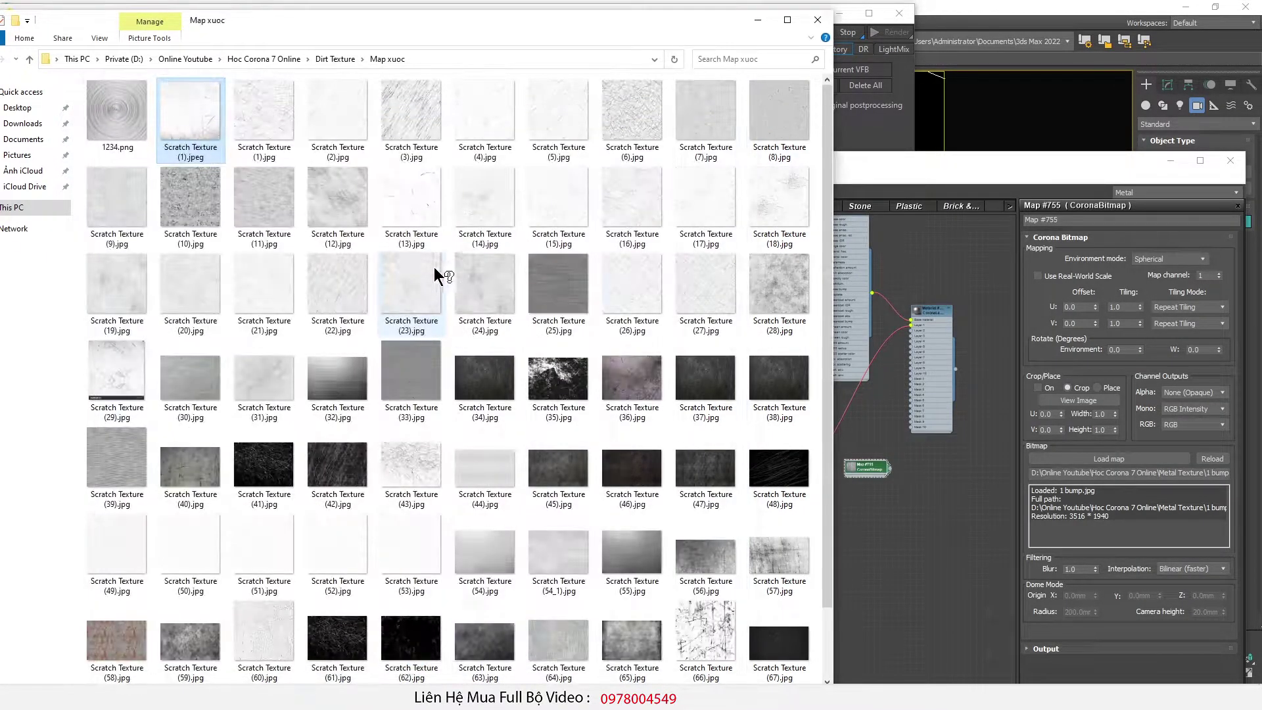
drag(413, 188, 1102, 460)
Step: Invert the scratch bitmap's output and connect it to Mask 1 of the layered material
click(1084, 646)
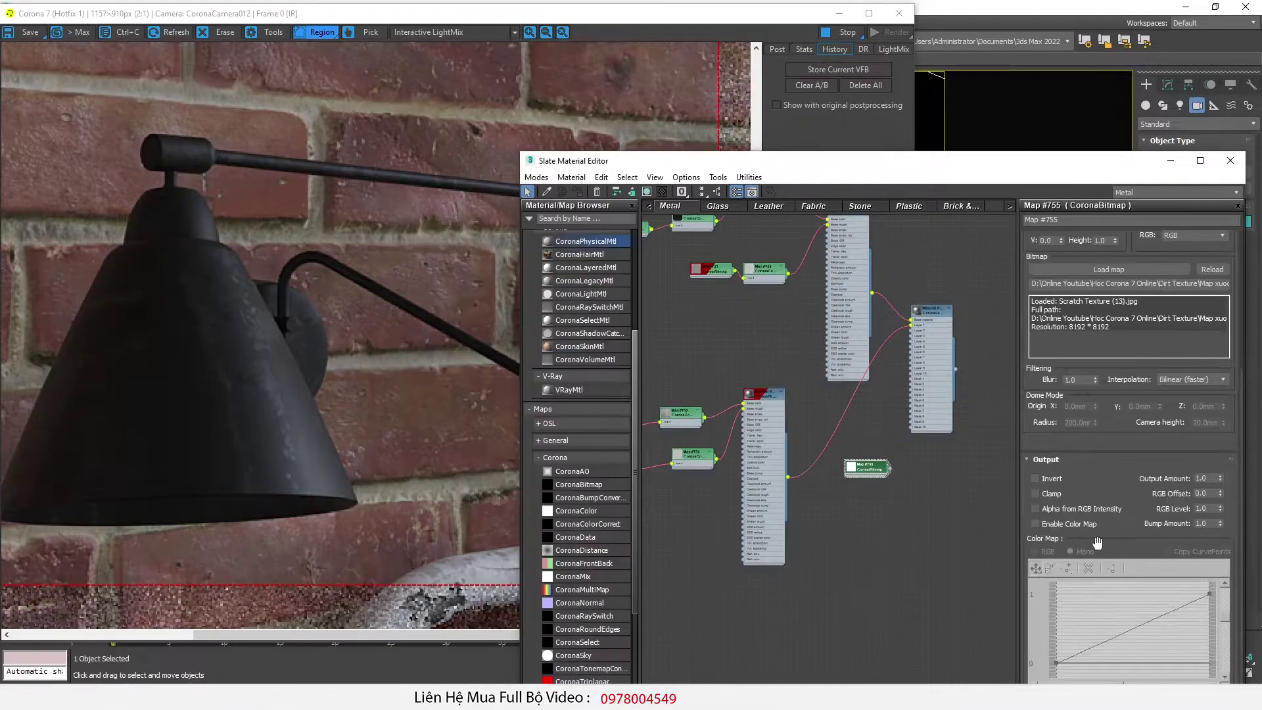
click(1051, 479)
scroll(1058, 490, up, 3)
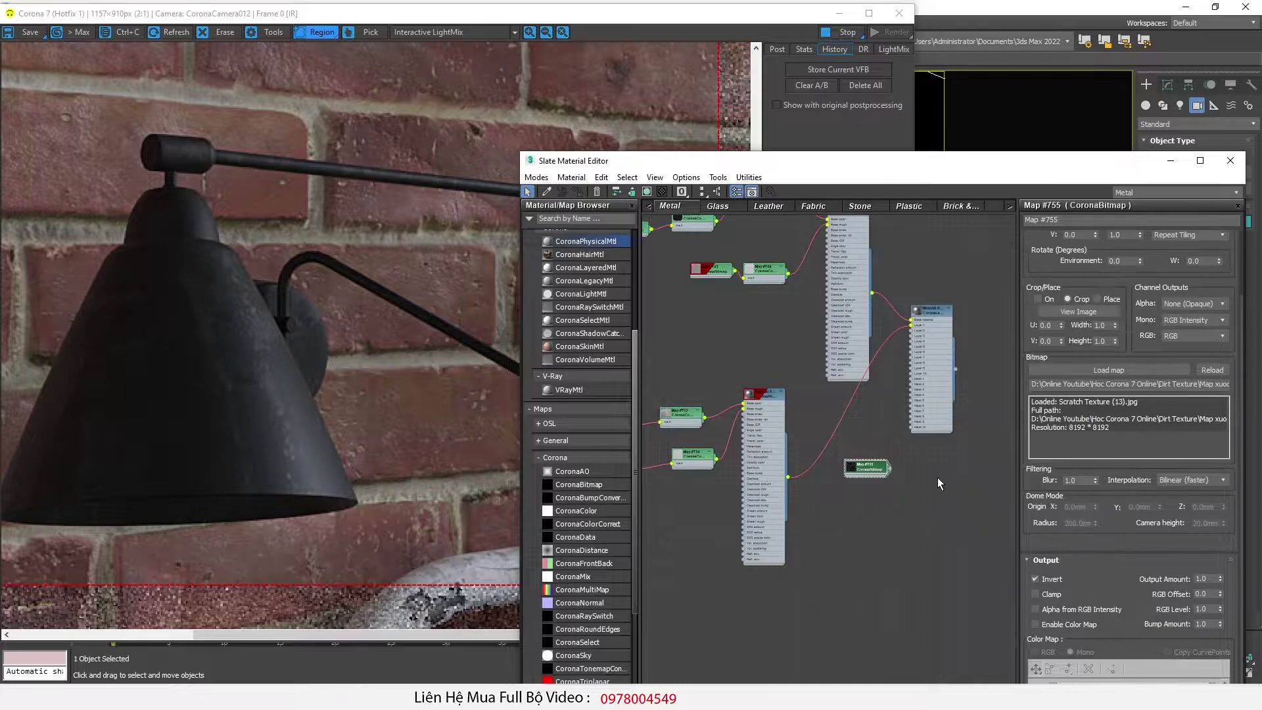
scroll(944, 483, up, 3)
middle_drag(909, 439, 870, 547)
drag(831, 593, 872, 420)
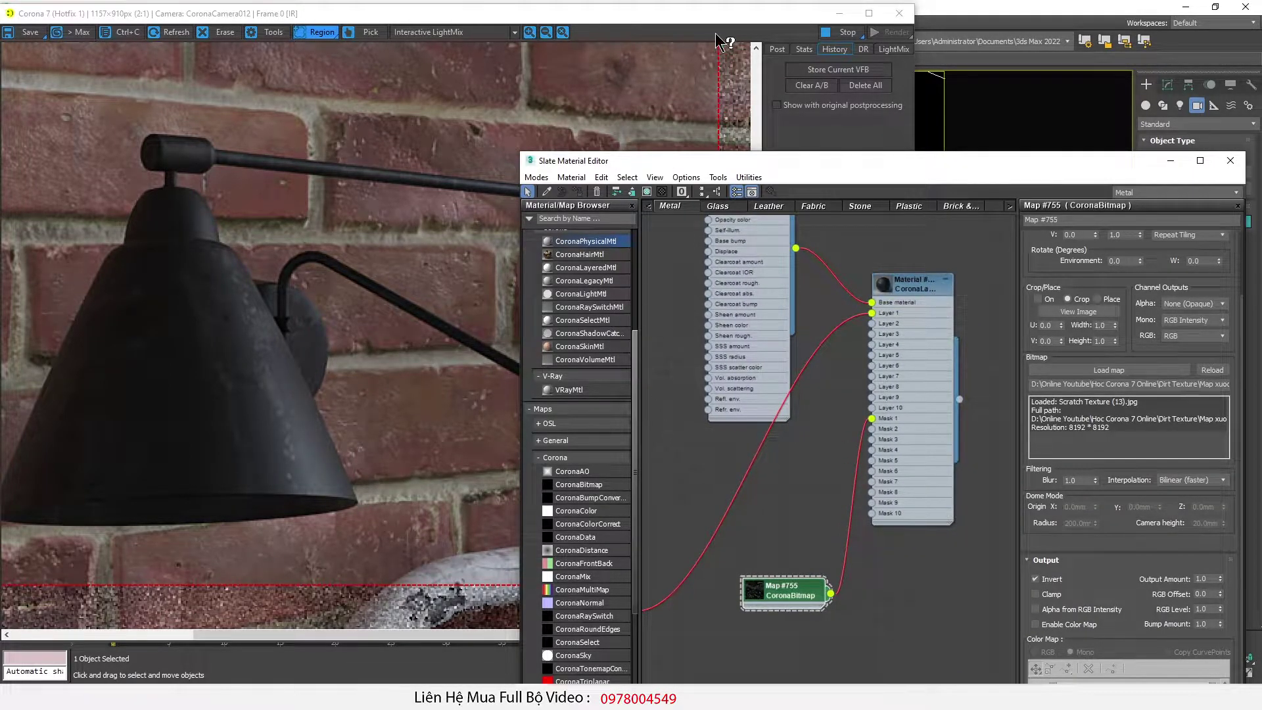
Step: Uncover the camera view and assign the layered material to the wall lamp's parts
click(651, 52)
drag(663, 13, 548, 623)
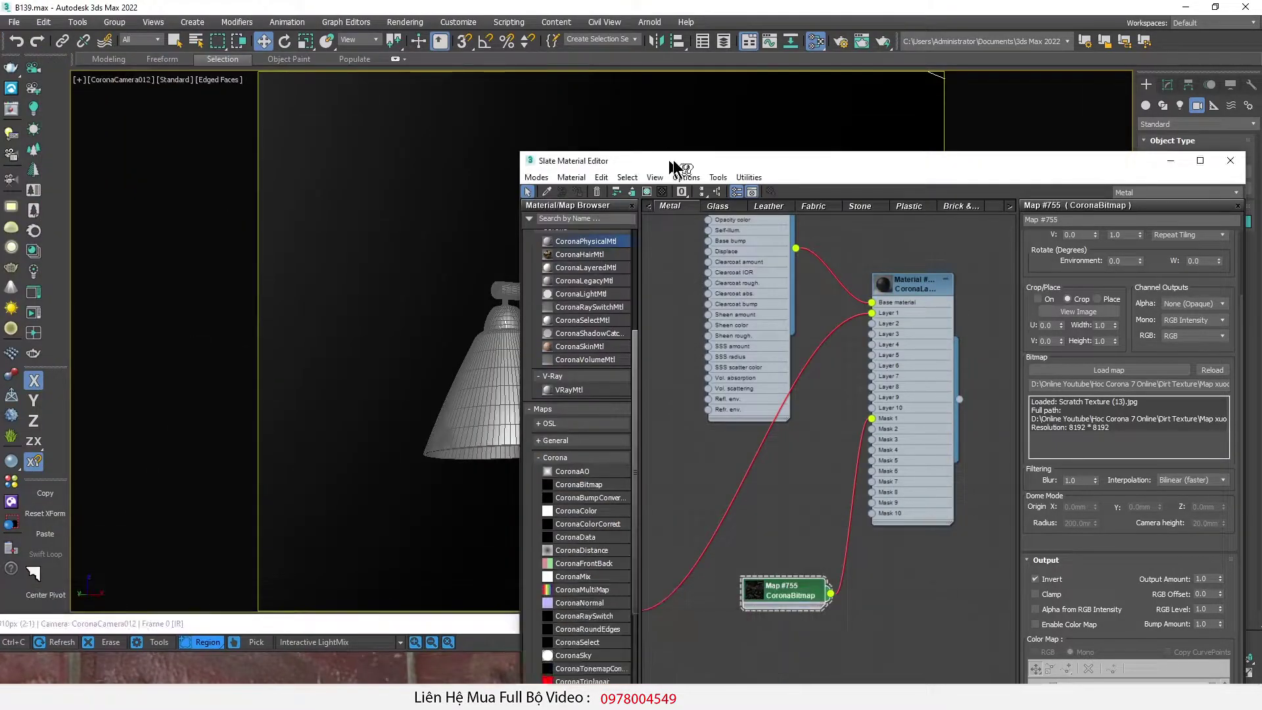
drag(665, 162, 821, 143)
click(528, 398)
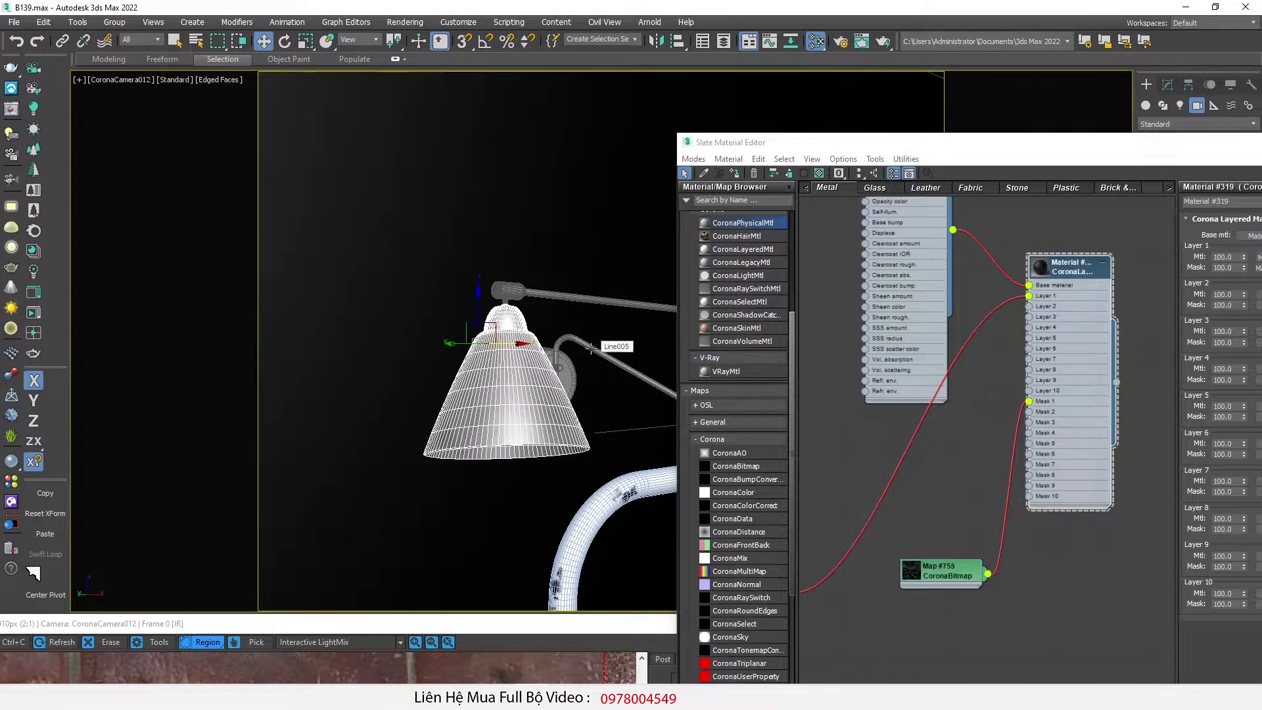
ctrl+click(606, 354)
ctrl+click(518, 290)
drag(558, 368, 573, 372)
drag(730, 142, 841, 141)
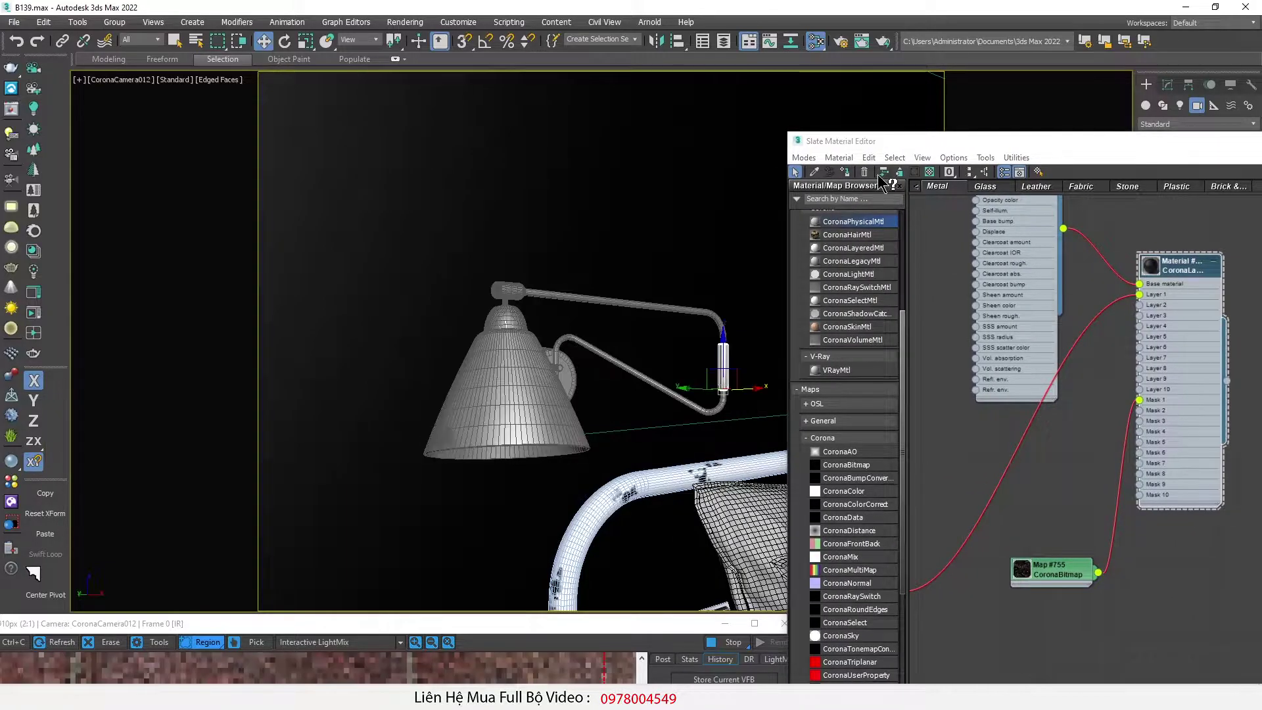
Step: Bring the frame buffer back into view with the material editor beside it and check the scratches on the rendered lamp
drag(472, 622, 555, 22)
drag(1060, 148, 813, 159)
scroll(943, 460, down, 4)
scroll(831, 542, up, 5)
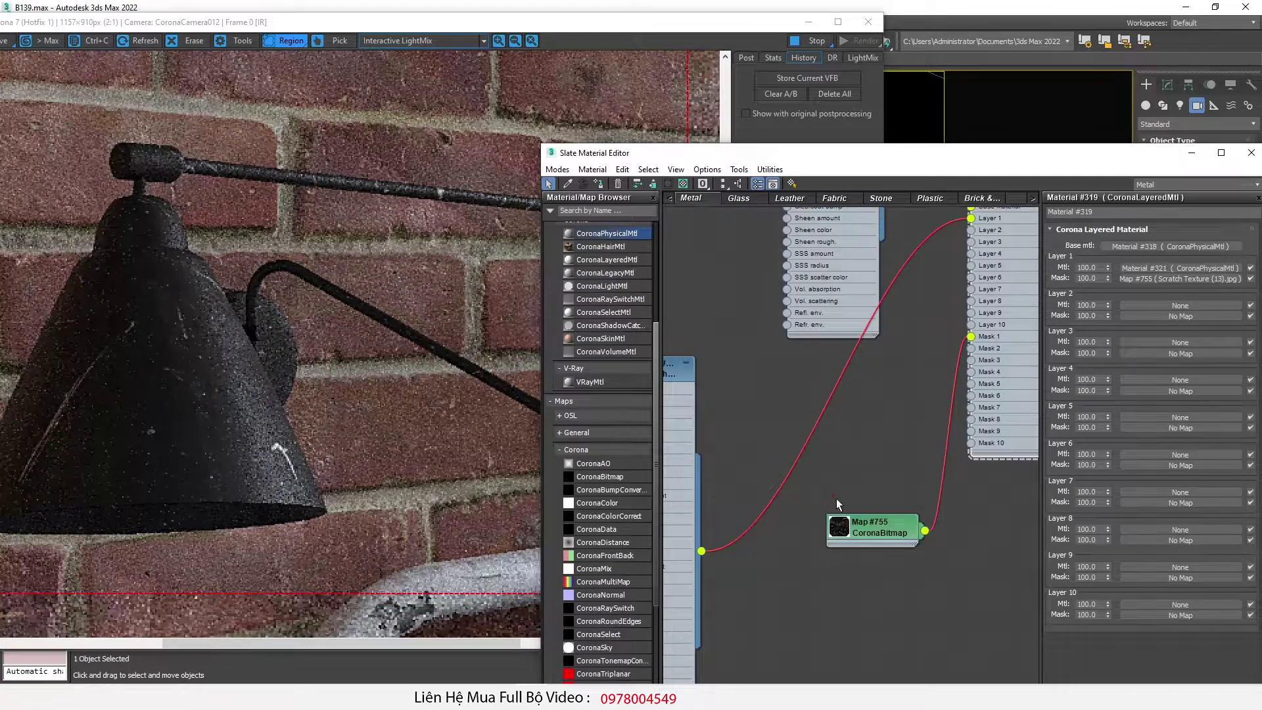
Step: Set the U and V tiling of the scratch mask bitmap to 2.0
scroll(1009, 553, up, 2)
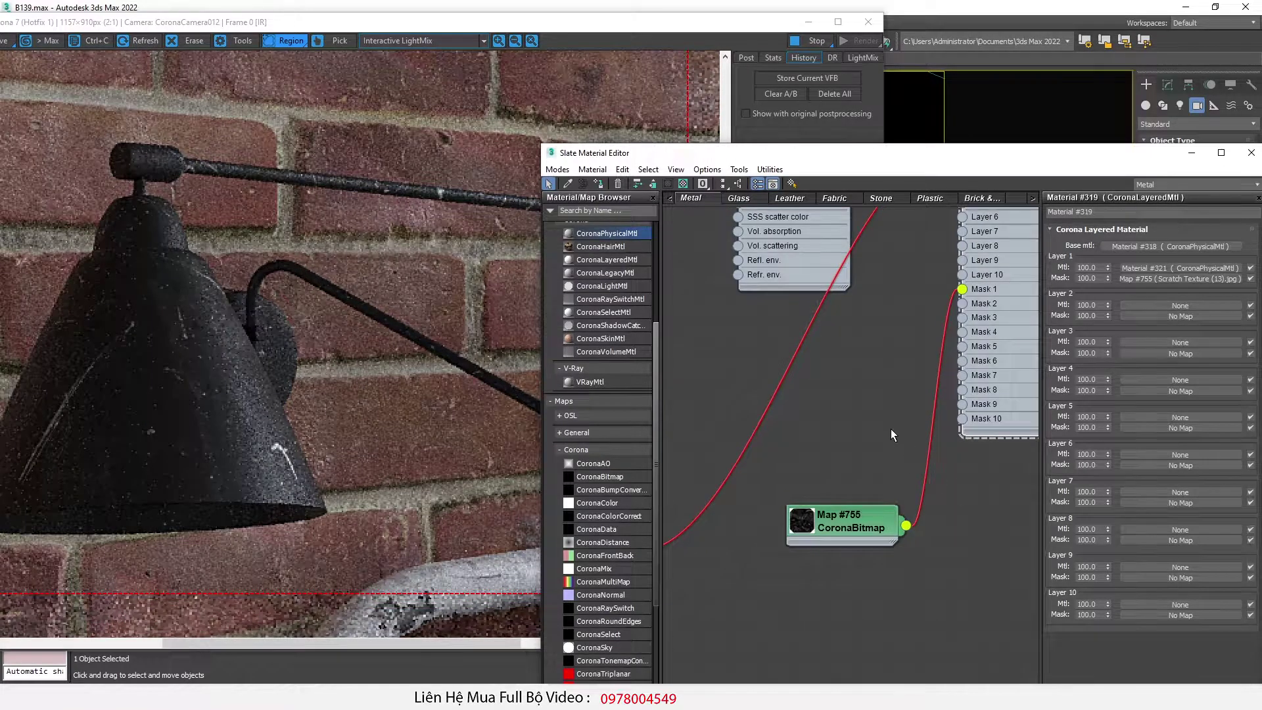
double_click(853, 530)
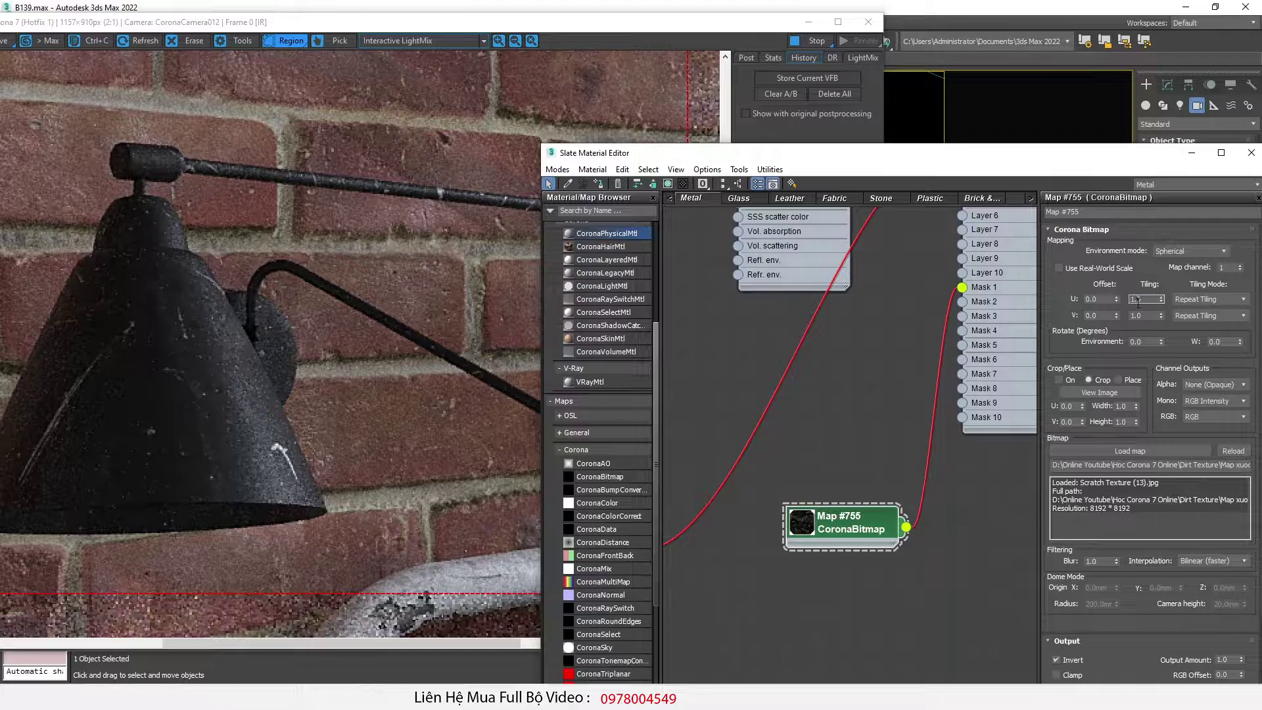
text(2)
key(Tab)
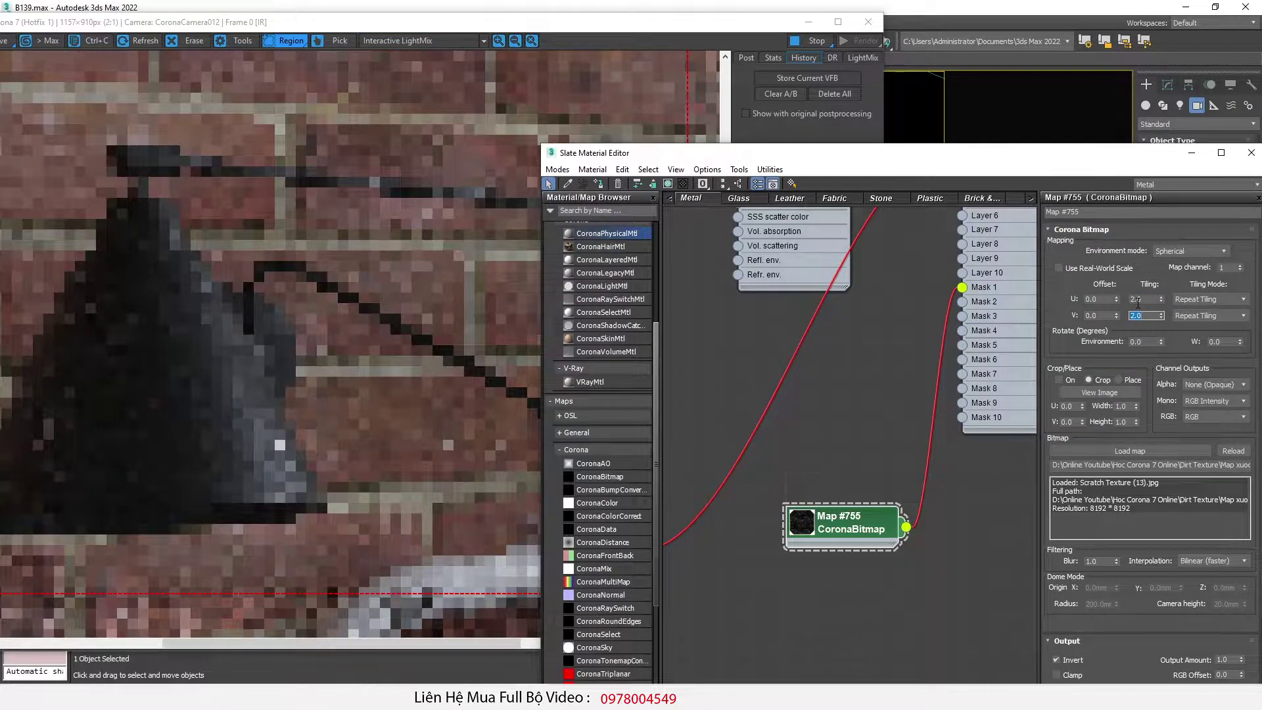
Step: Examine the retiled scratches on the rendered lamp shade and arm up close and from a distance
scroll(116, 440, up, 1)
scroll(115, 440, down, 1)
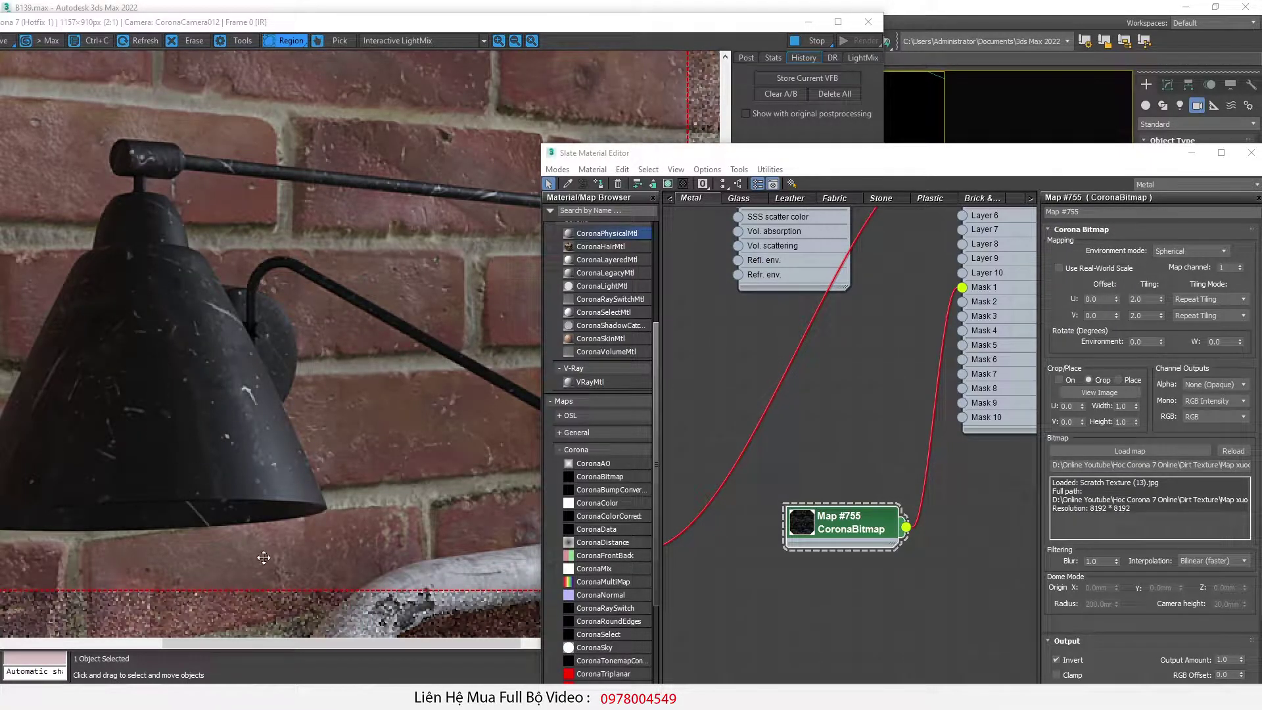
scroll(185, 261, up, 1)
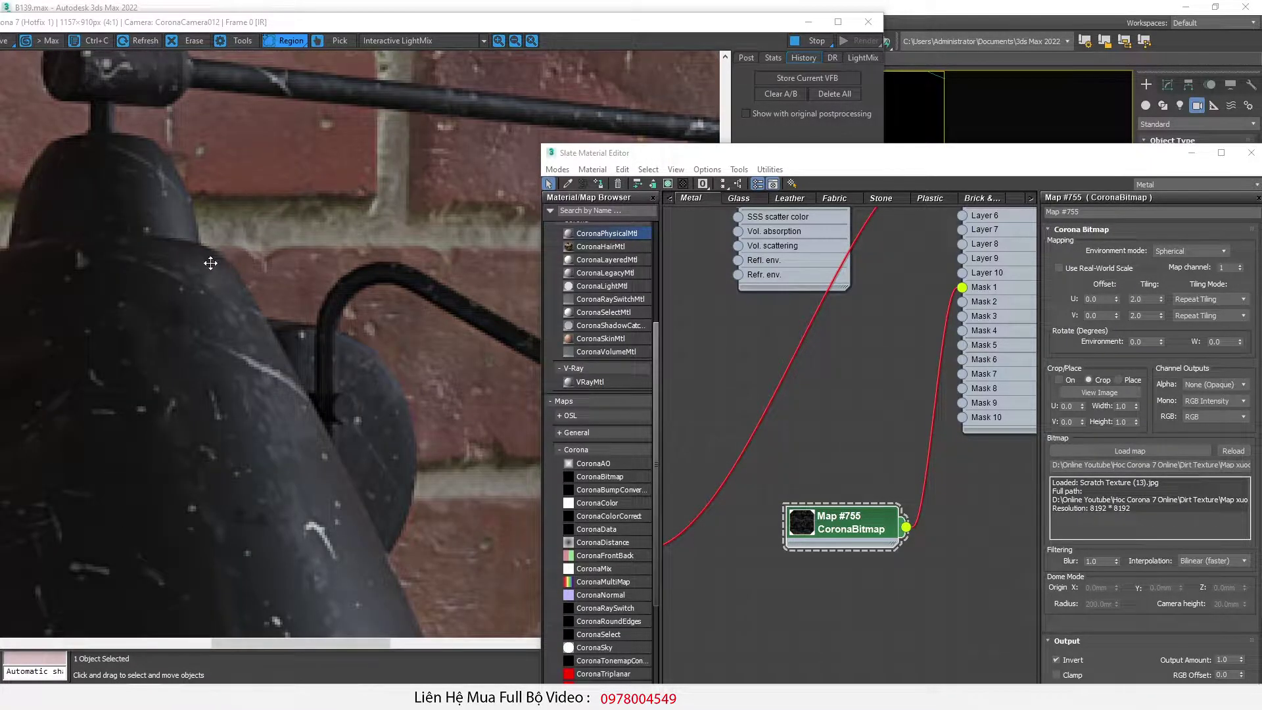
scroll(213, 260, down, 1)
scroll(180, 194, up, 1)
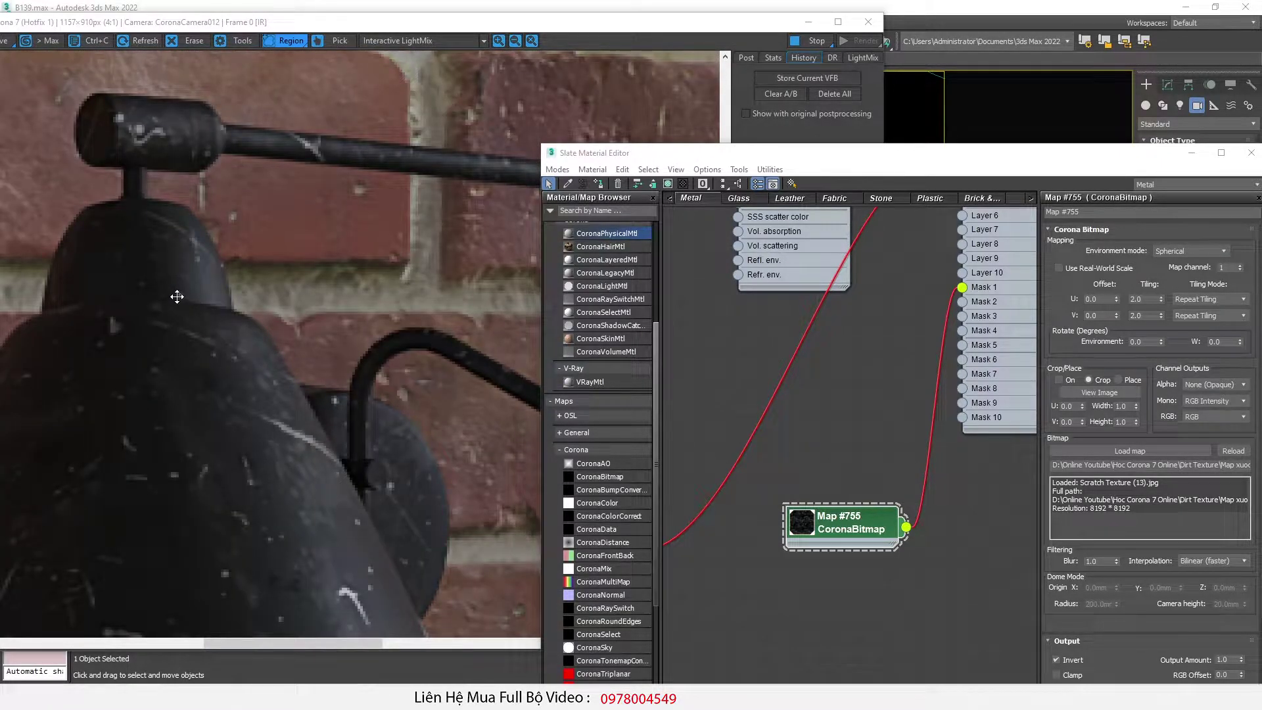
scroll(202, 301, down, 2)
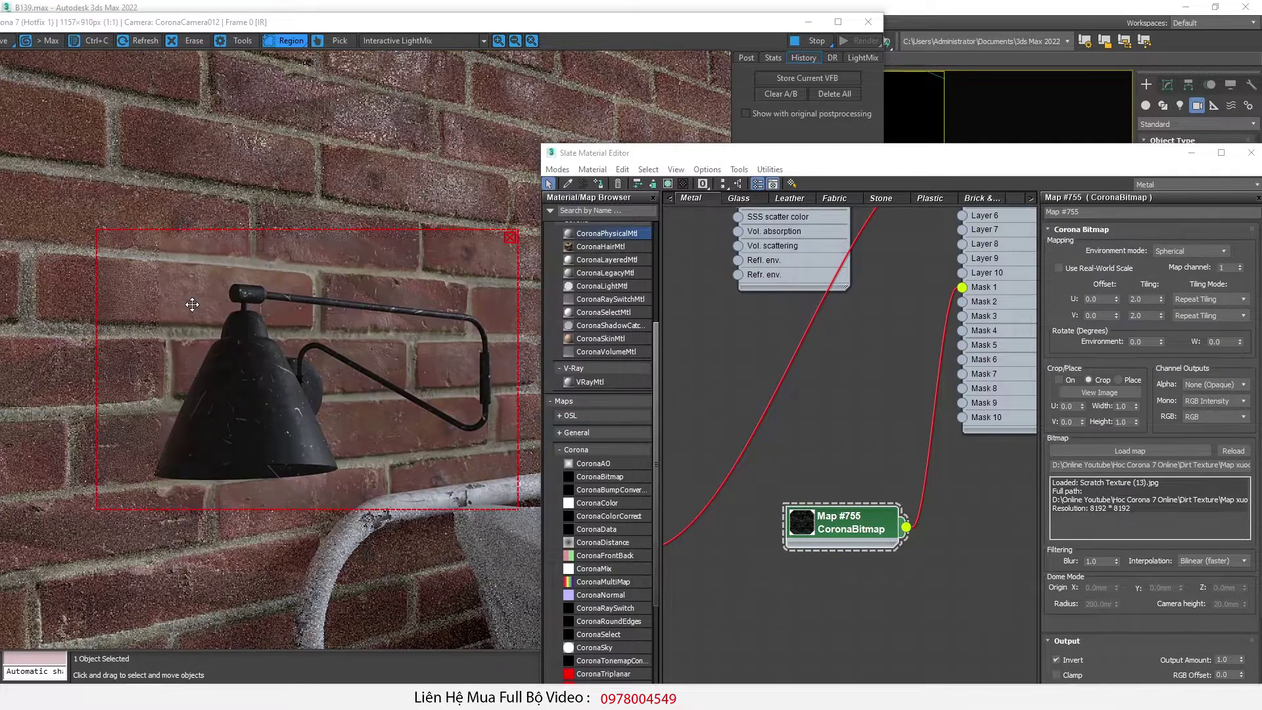
scroll(1007, 504, down, 1)
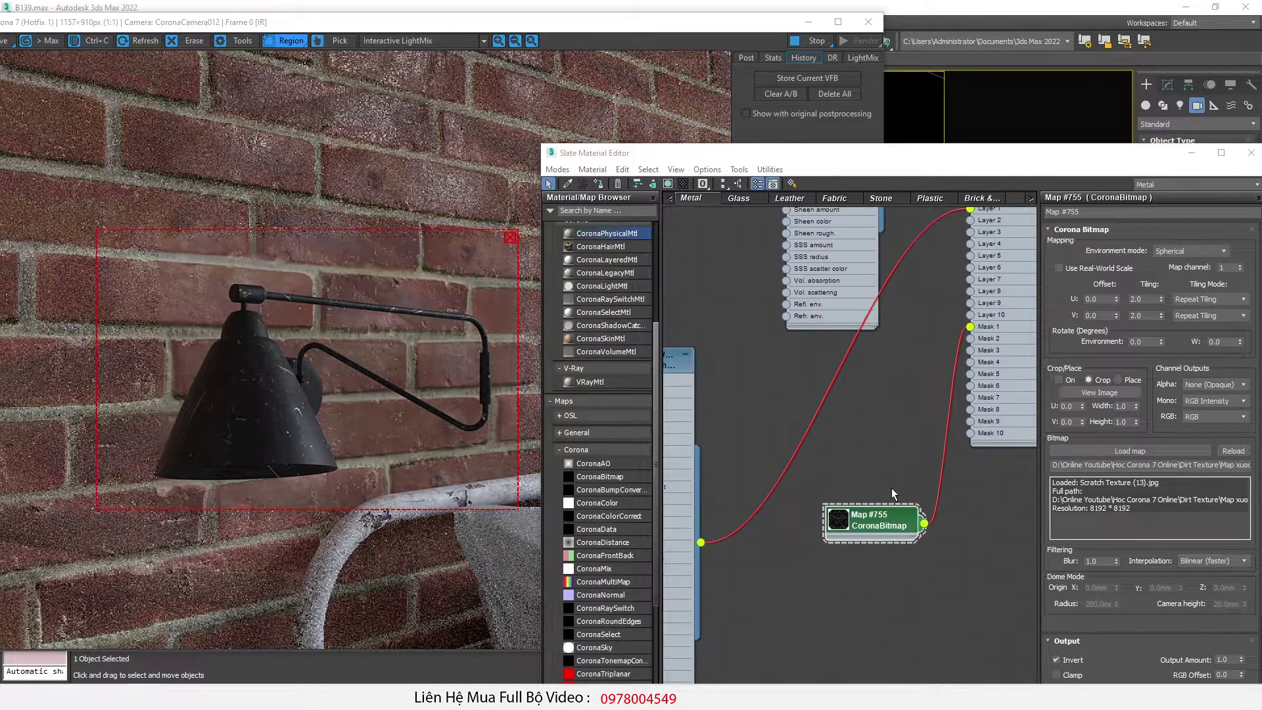
Step: Collapse the base and bare metal physical material nodes and move the bare metal branch up beneath the base branch
drag(859, 519, 861, 454)
scroll(861, 453, down, 2)
middle_drag(751, 428, 839, 425)
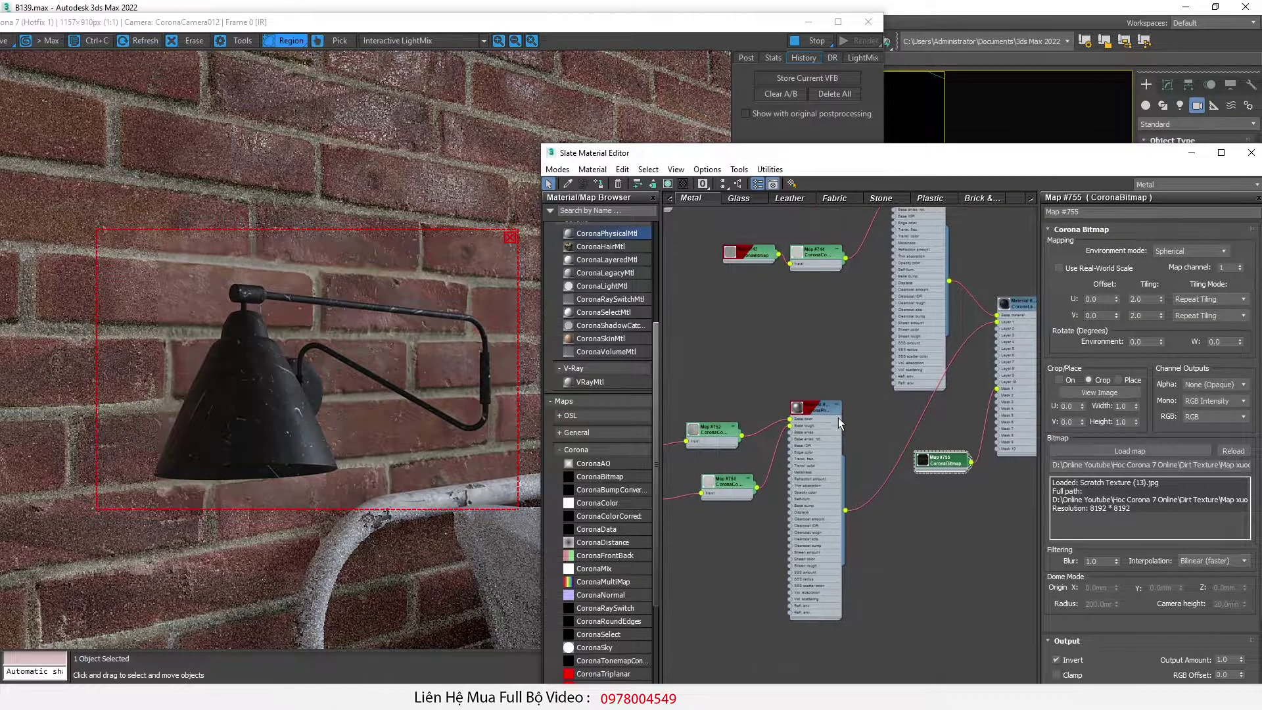
click(837, 406)
scroll(880, 409, down, 3)
scroll(895, 341, up, 3)
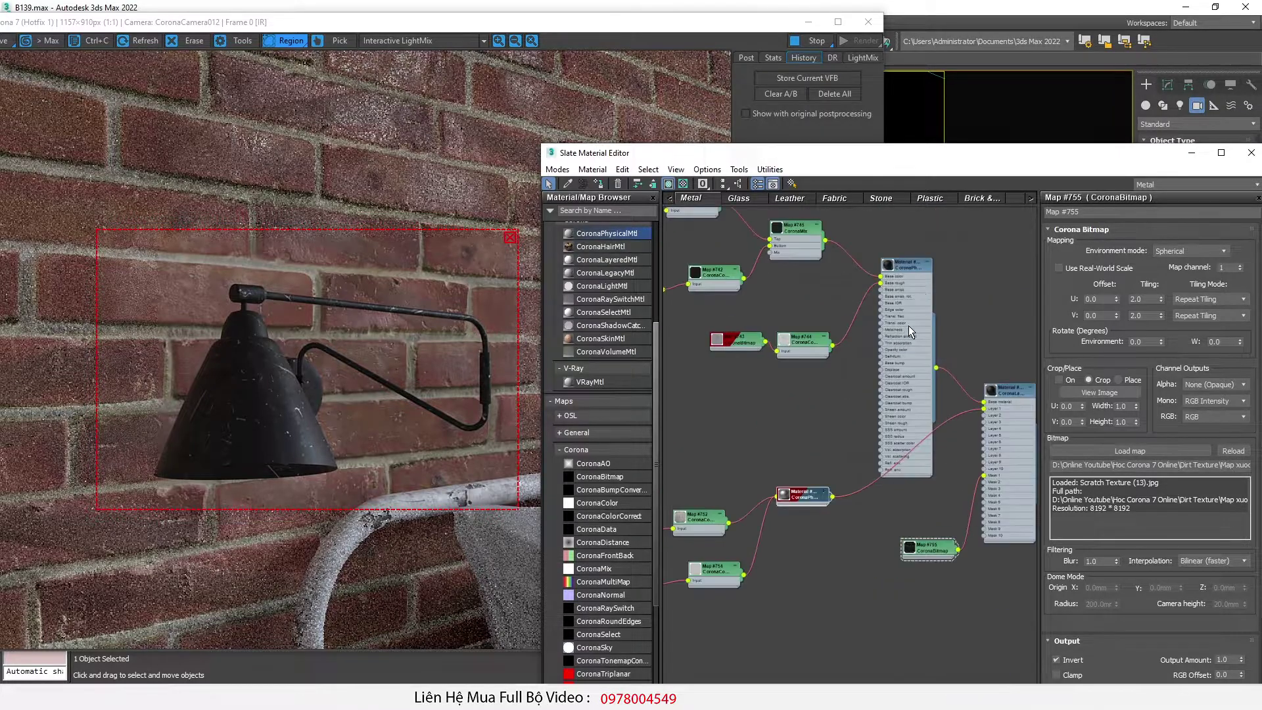
click(929, 264)
scroll(925, 383, down, 3)
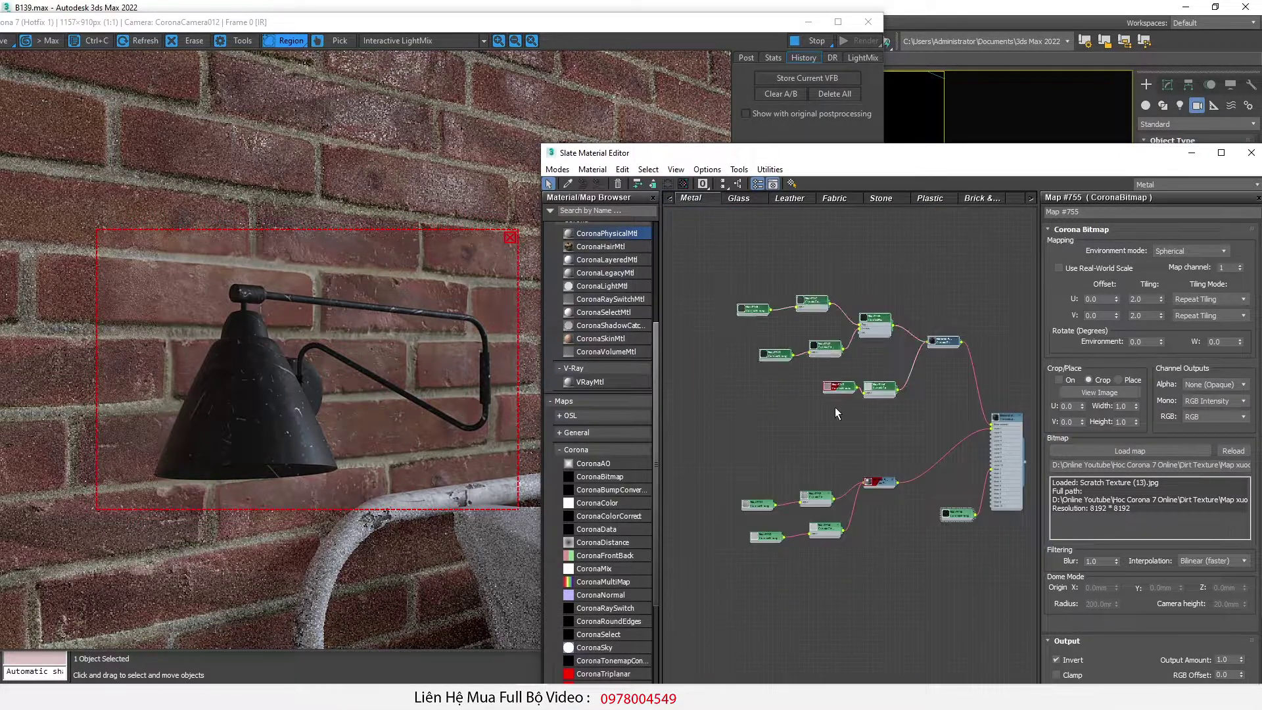
drag(878, 487, 878, 428)
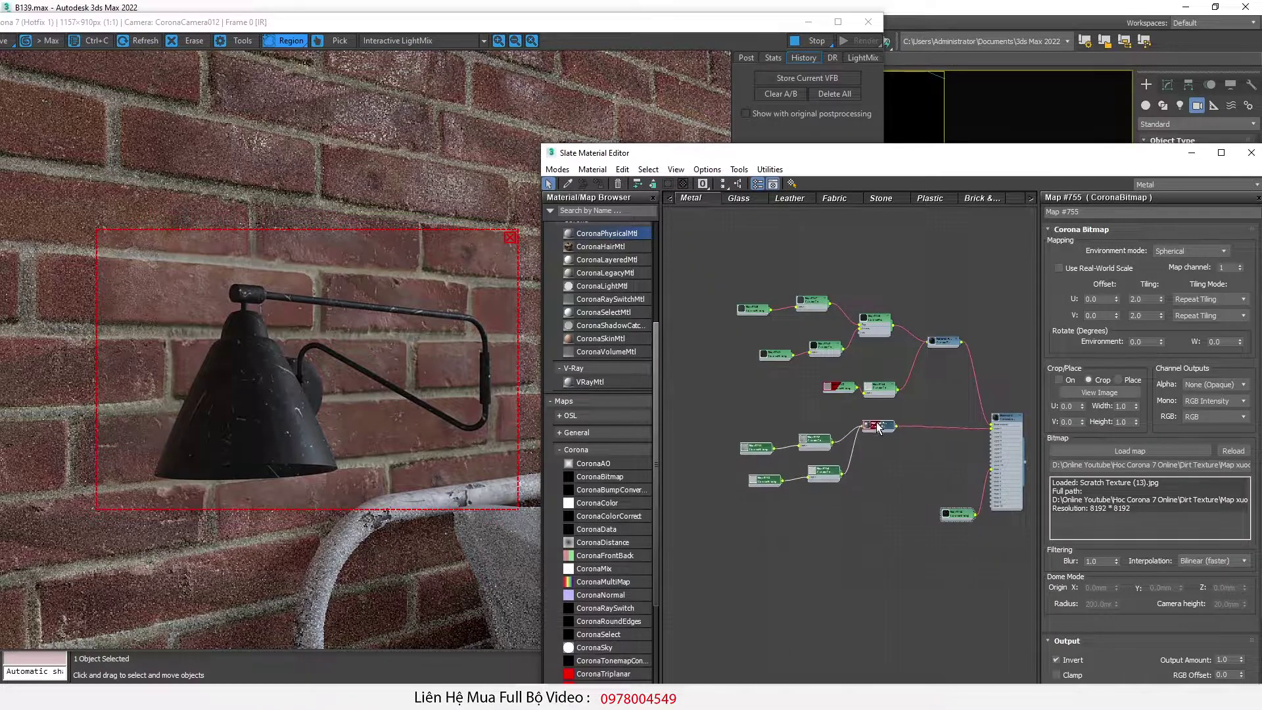
Step: Duplicate the bare metal material with its maps below the original and connect the copy to Layer 3 of the layered material
scroll(879, 461, up, 5)
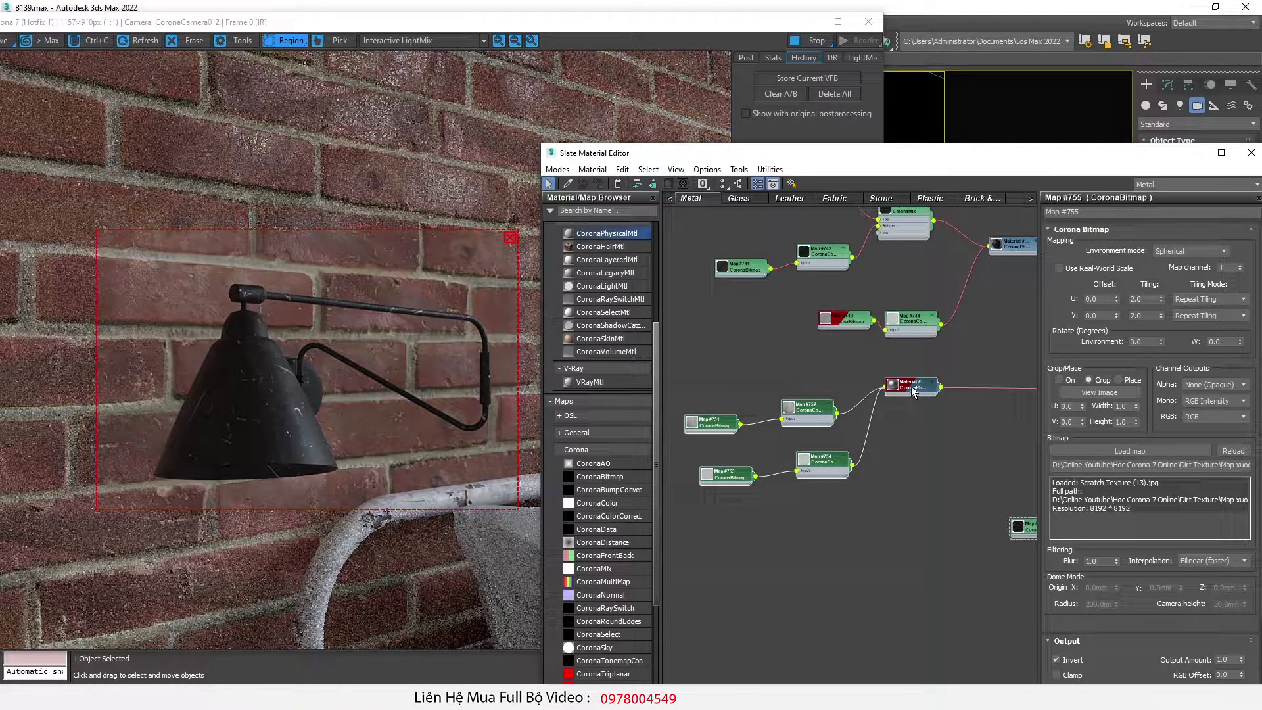
shift+drag(912, 387, 910, 507)
double_click(910, 508)
middle_drag(922, 515, 735, 486)
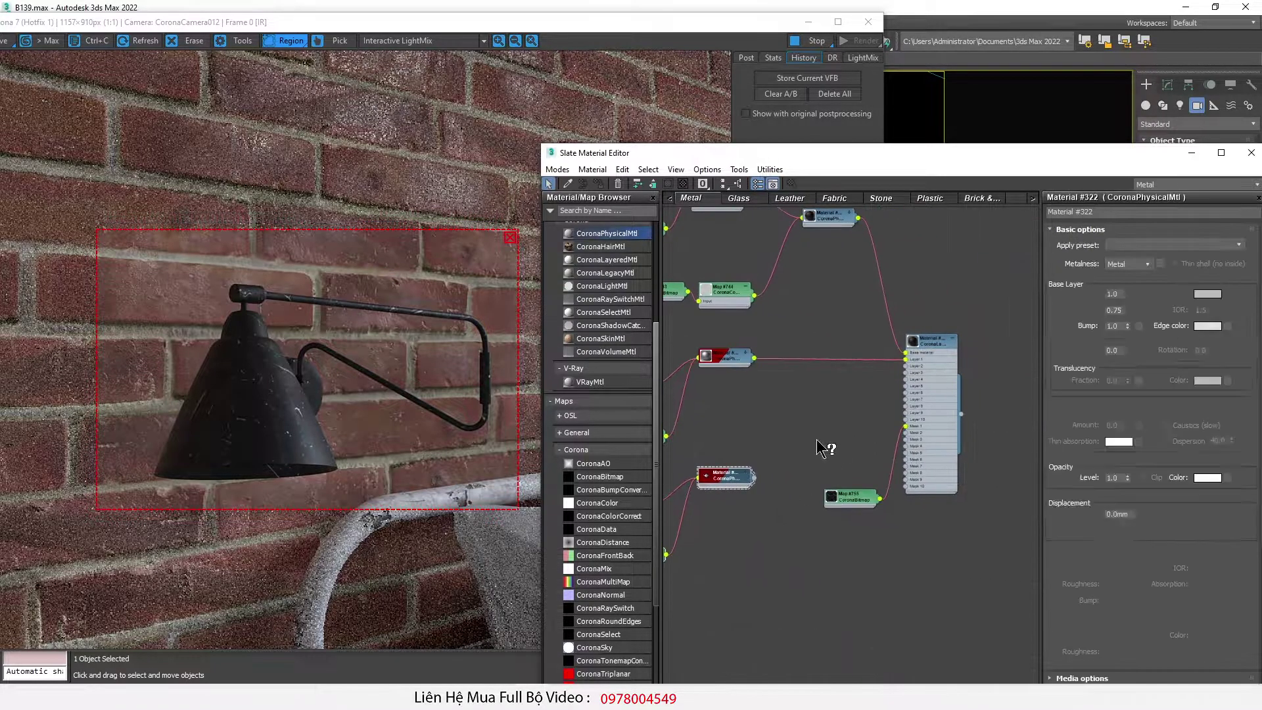
scroll(770, 479, up, 2)
drag(723, 501, 965, 334)
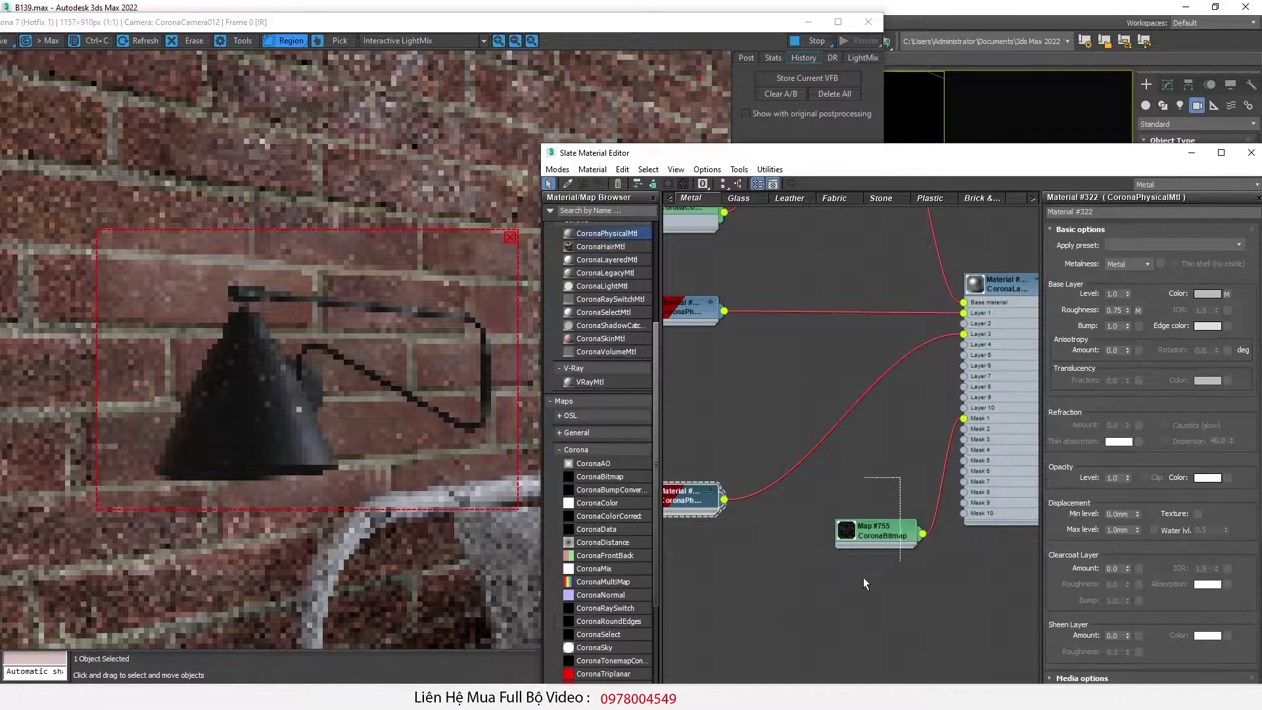
Step: Add a CoronaAO map below the scratch bitmap in the node graph
click(875, 507)
scroll(850, 500, down, 5)
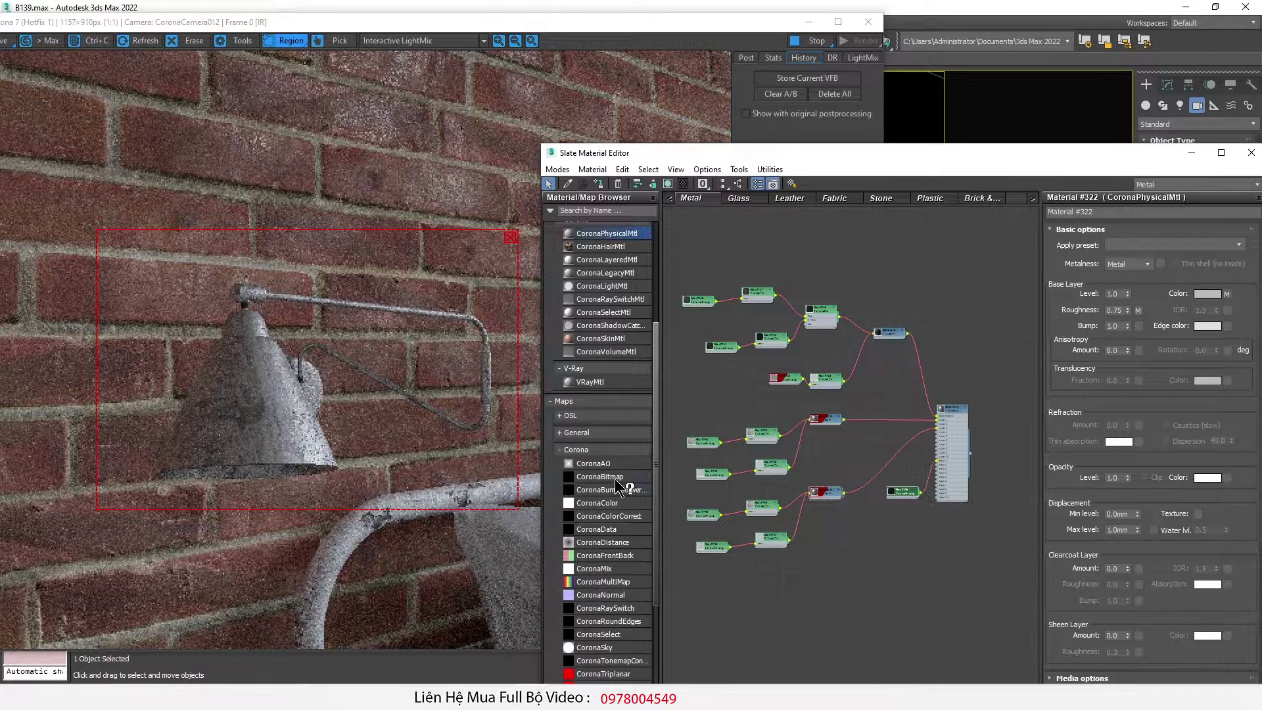
drag(597, 463, 905, 543)
scroll(916, 530, up, 5)
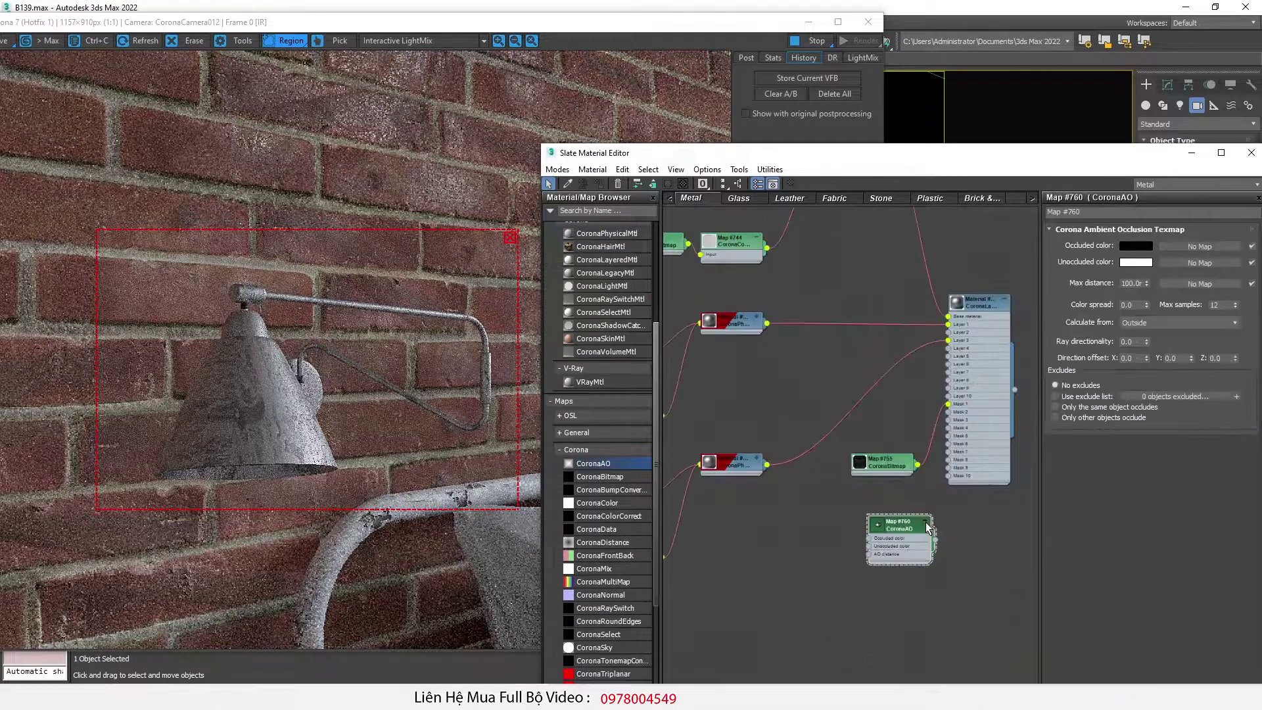
Step: Feed a copy of the scratch bitmap into the CoronaAO's AO distance and connect the CoronaAO to Mask 3 of the layered material
shift+drag(862, 448, 838, 568)
double_click(773, 581)
scroll(898, 590, up, 2)
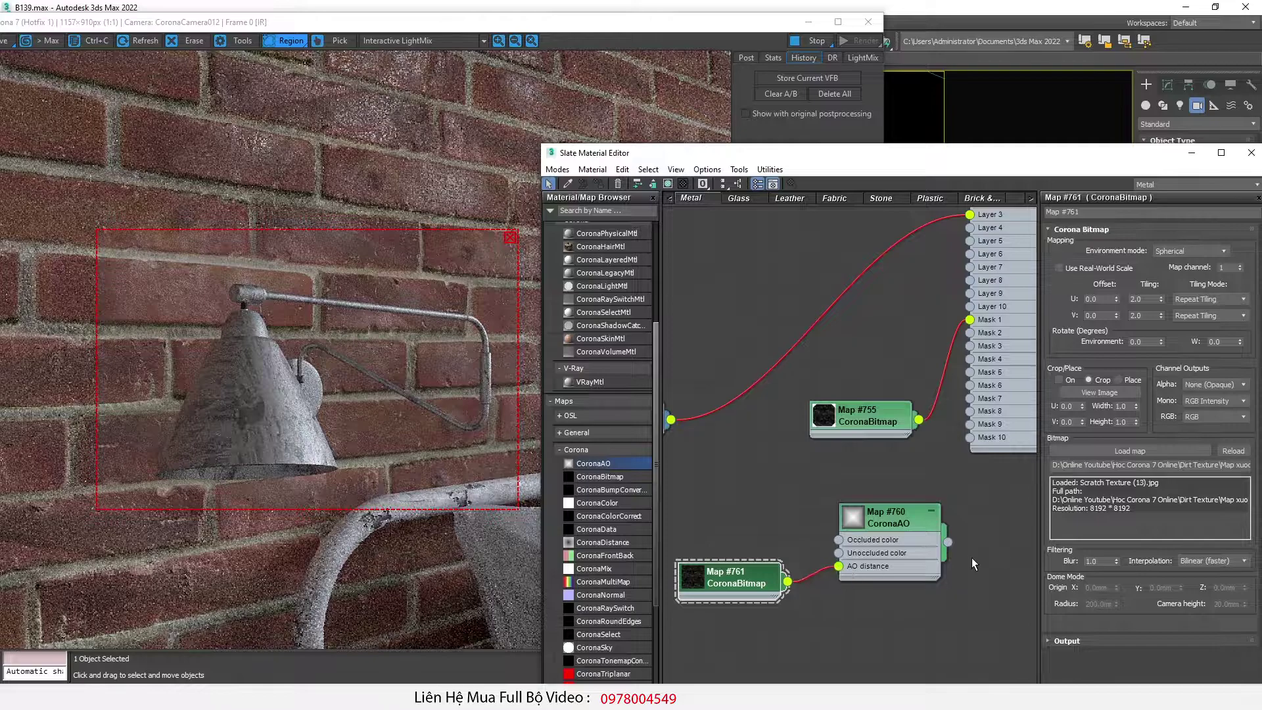
drag(949, 543, 972, 348)
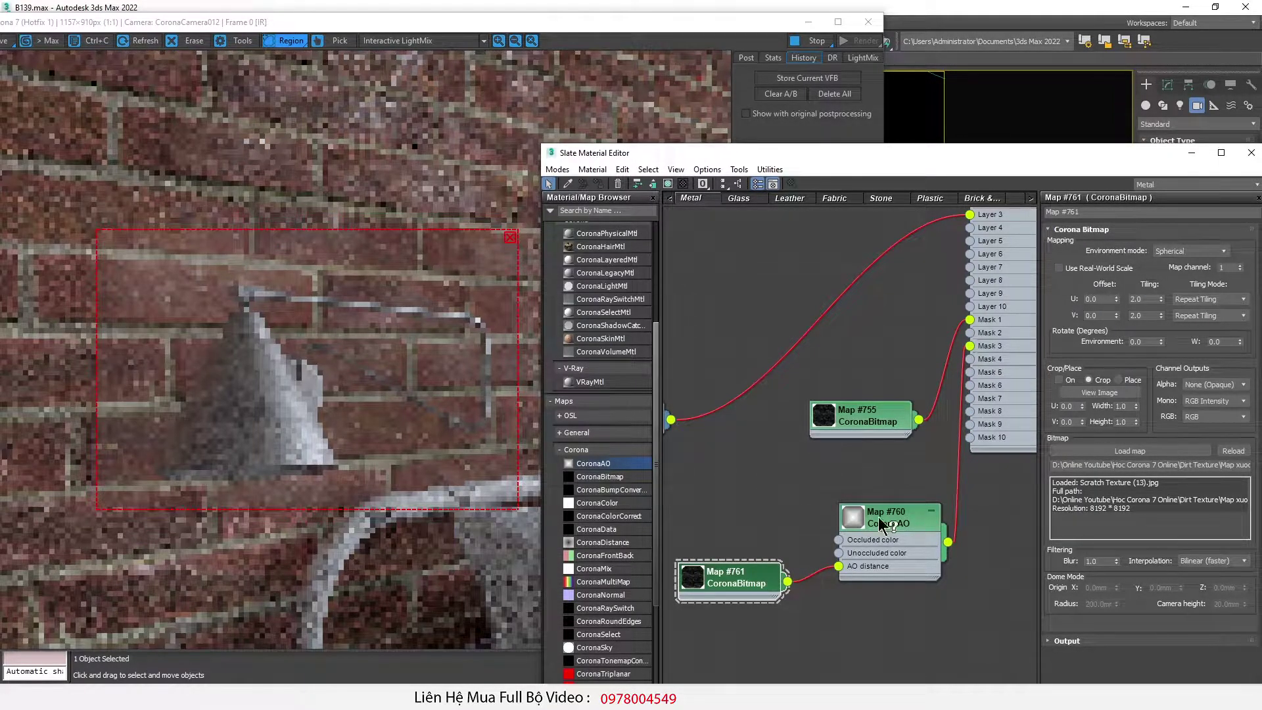
Step: Set the CoronaAO map's color spread to 1.0
click(878, 523)
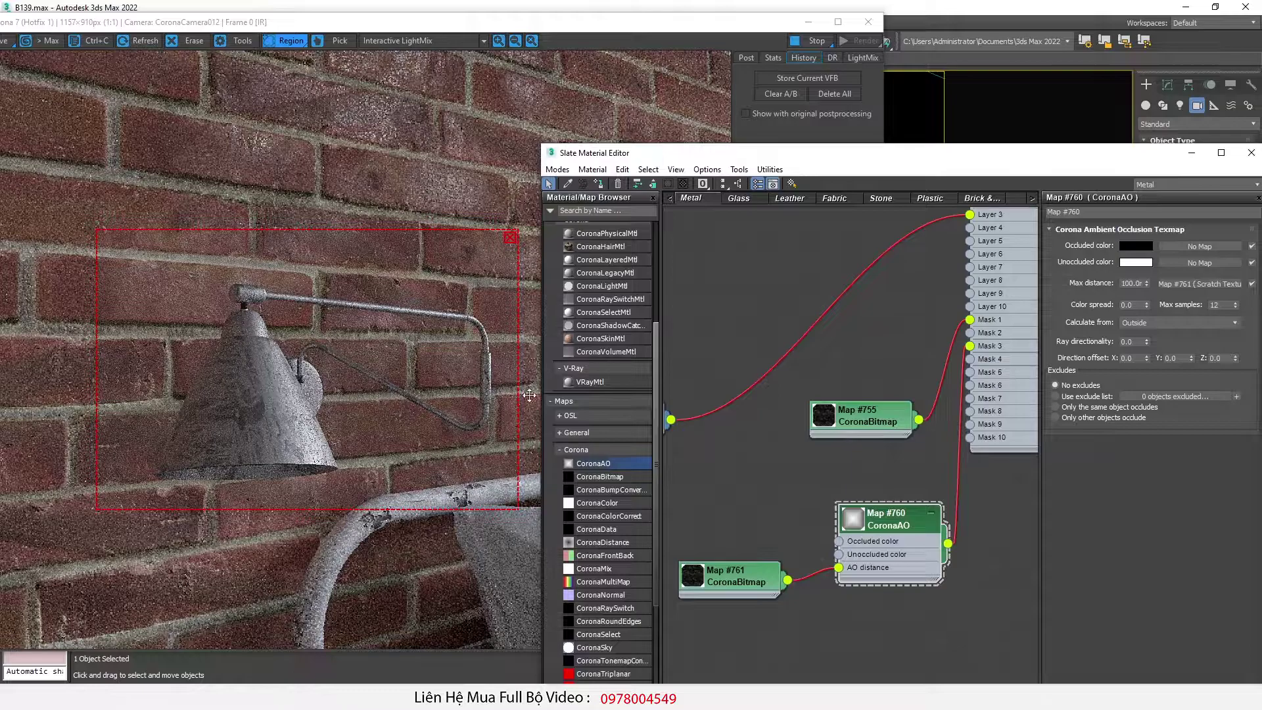
click(1147, 307)
right_click(1148, 306)
Step: Load DirtTexture (20).png from the Dirt Texture folder into the AO distance bitmap and turn off its output inversion
double_click(719, 584)
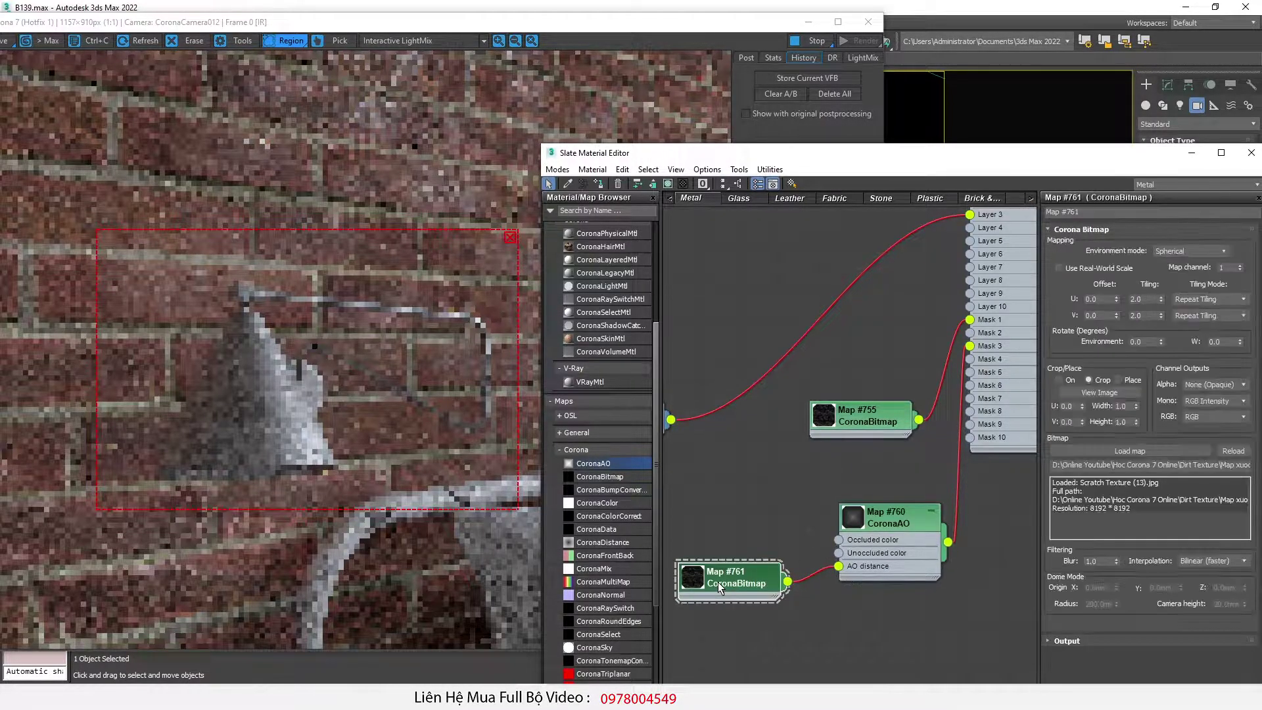
click(123, 696)
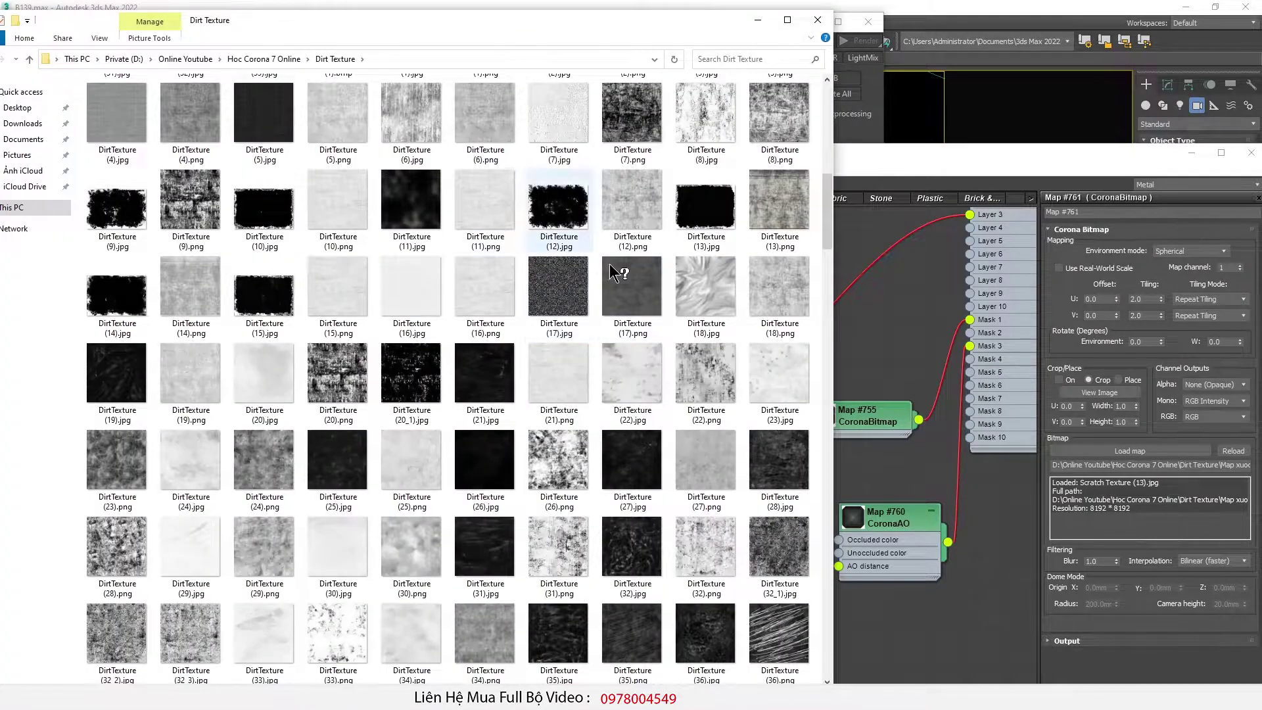
drag(340, 371, 1118, 450)
click(996, 459)
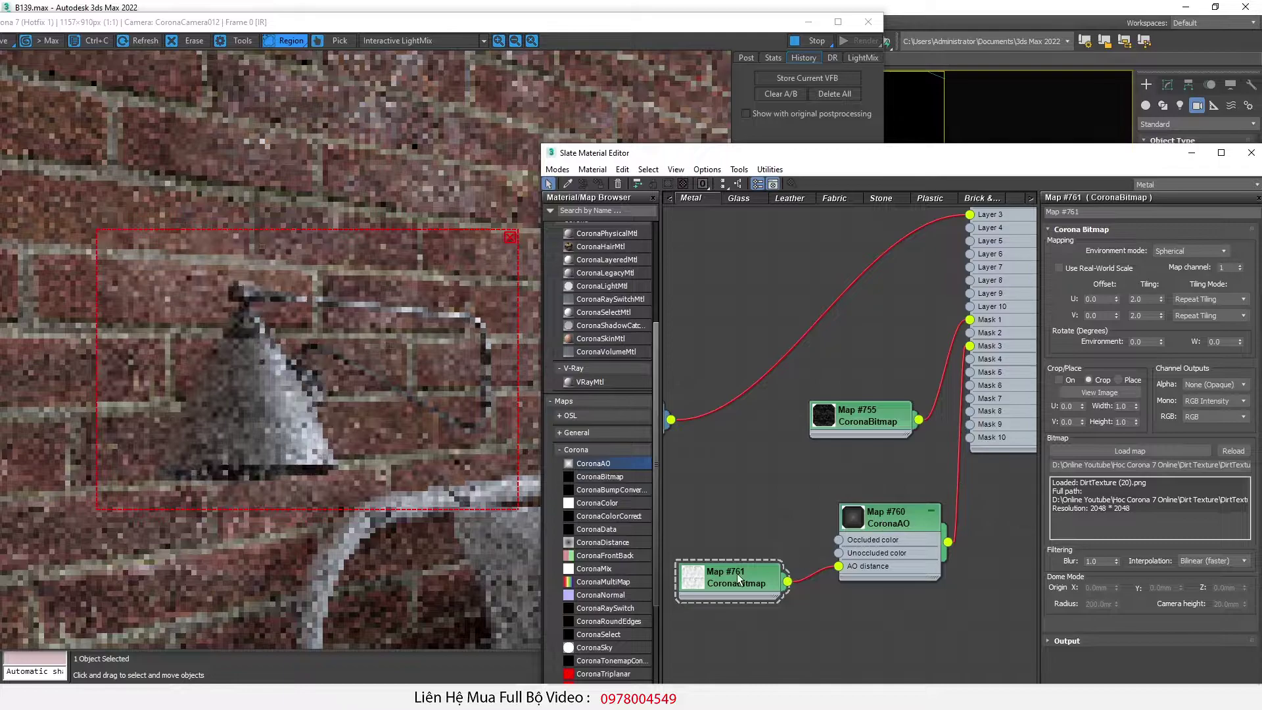
click(1071, 642)
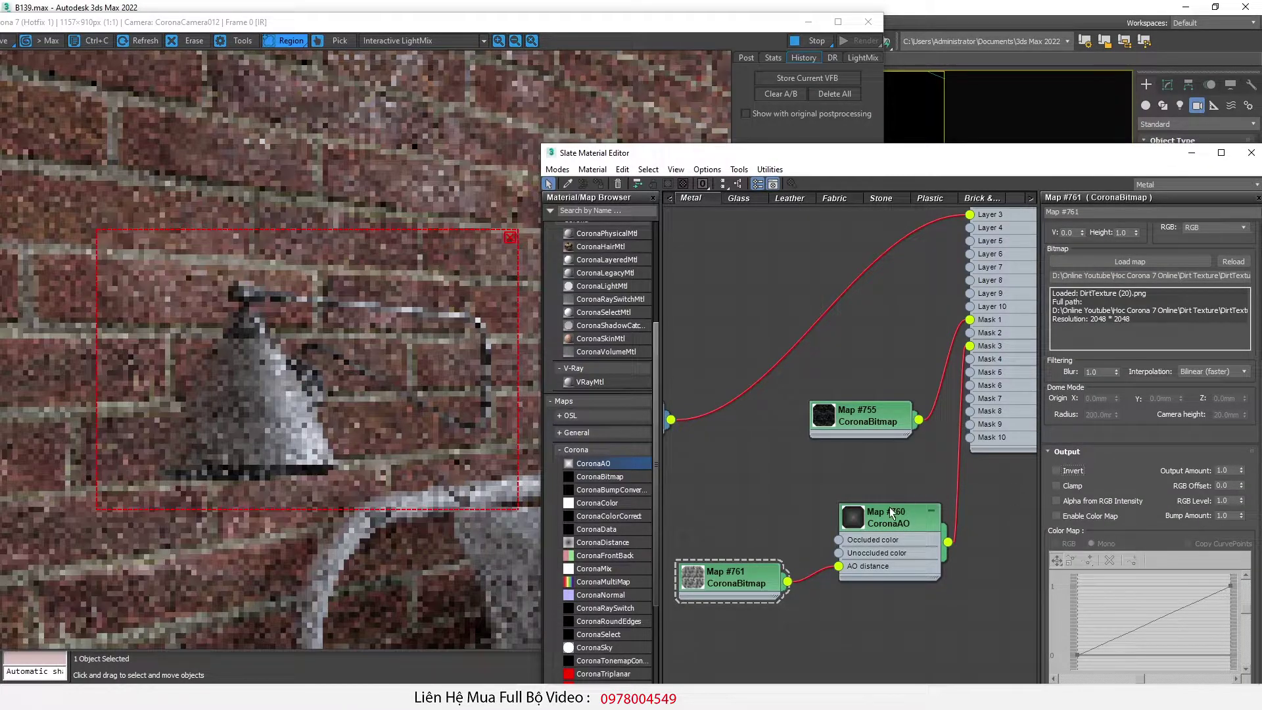
Step: Swap the CoronaAO map's occluded and unoccluded colors
click(890, 507)
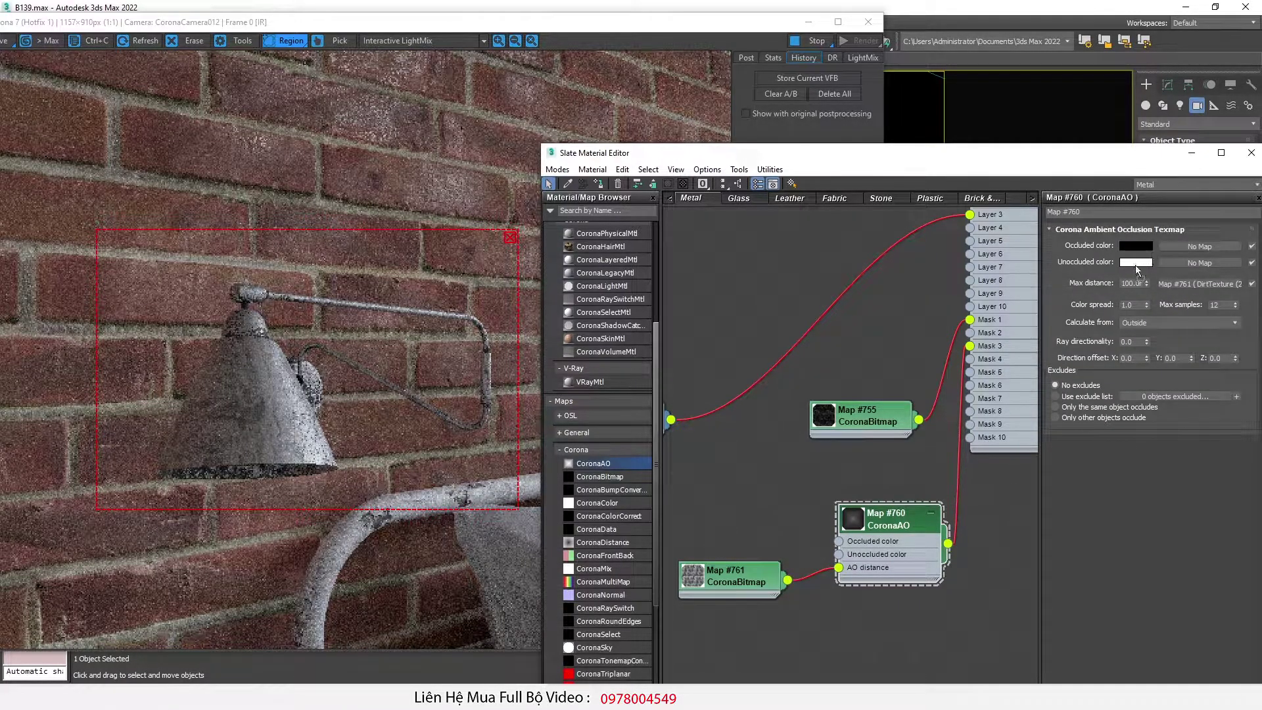
drag(1136, 262, 1135, 245)
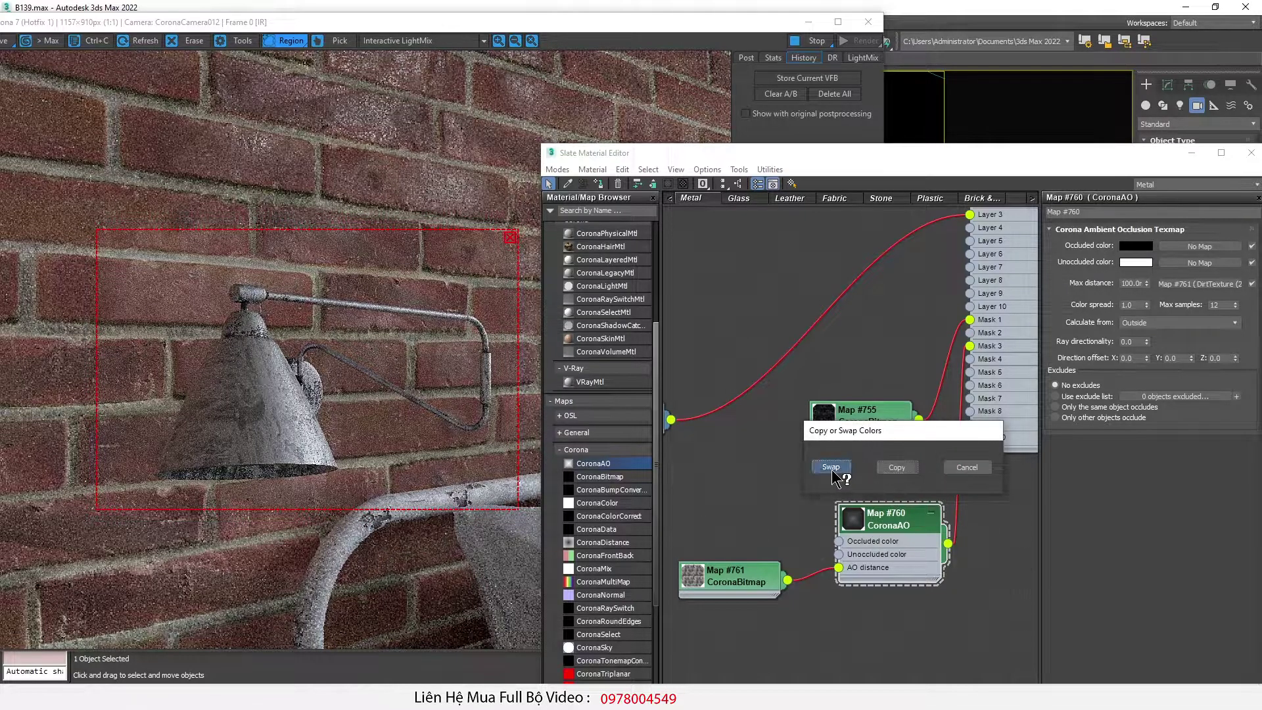
click(851, 468)
Step: Load 3metal_texture_big_100617.JPG from the Metal Texture folder into the upper bitmap of the copied metal material
scroll(809, 447, down, 2)
middle_drag(807, 443, 1034, 404)
scroll(851, 451, up, 1)
double_click(791, 447)
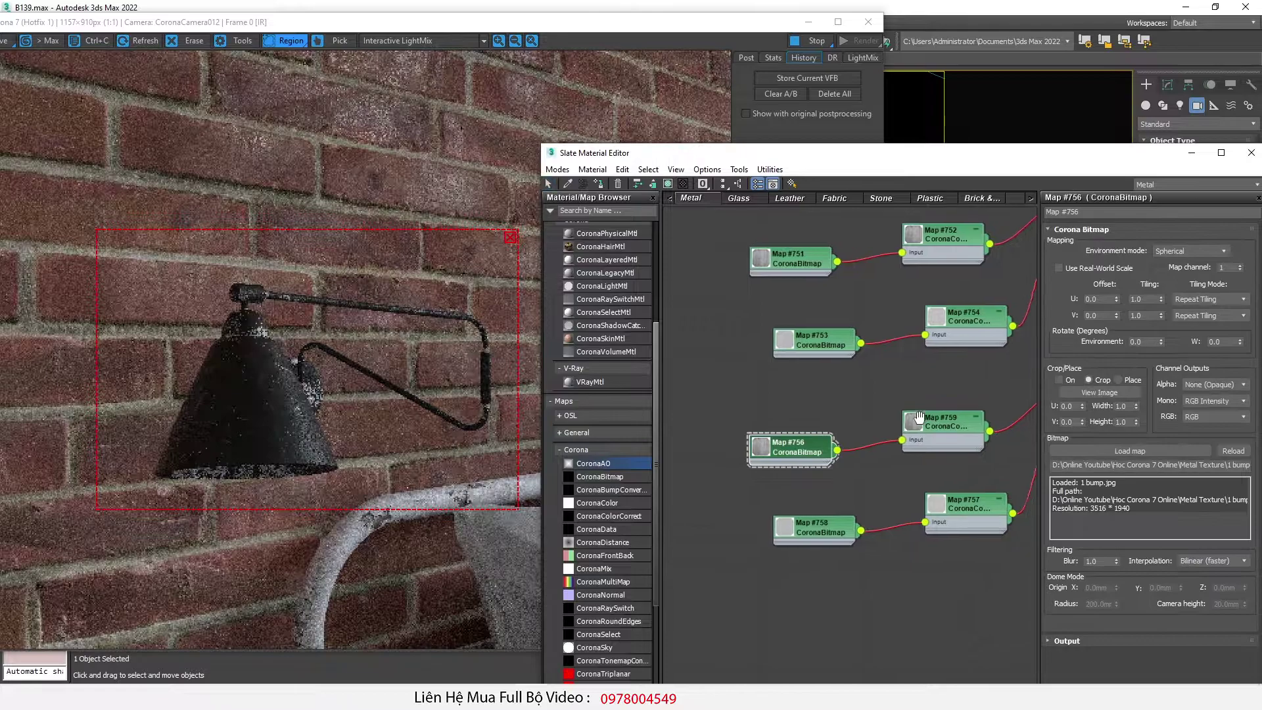
middle_drag(753, 440, 702, 480)
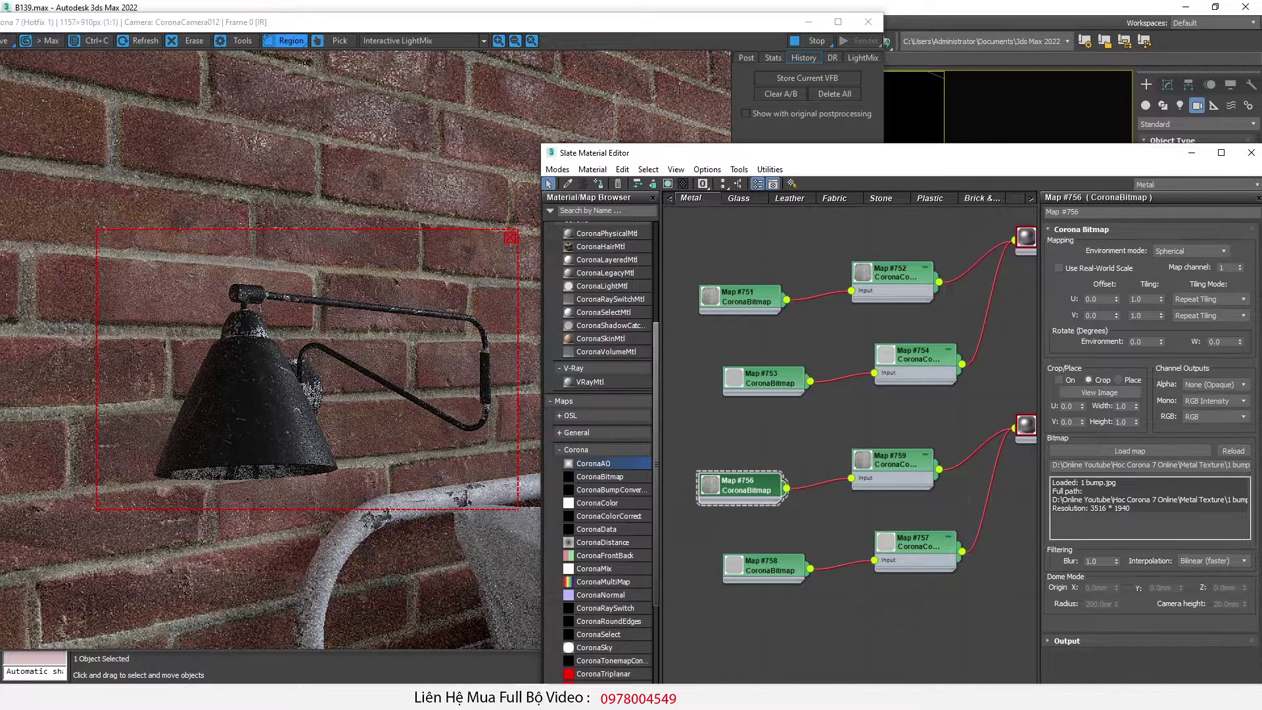
click(135, 697)
drag(436, 322, 1052, 454)
middle_drag(917, 424, 859, 440)
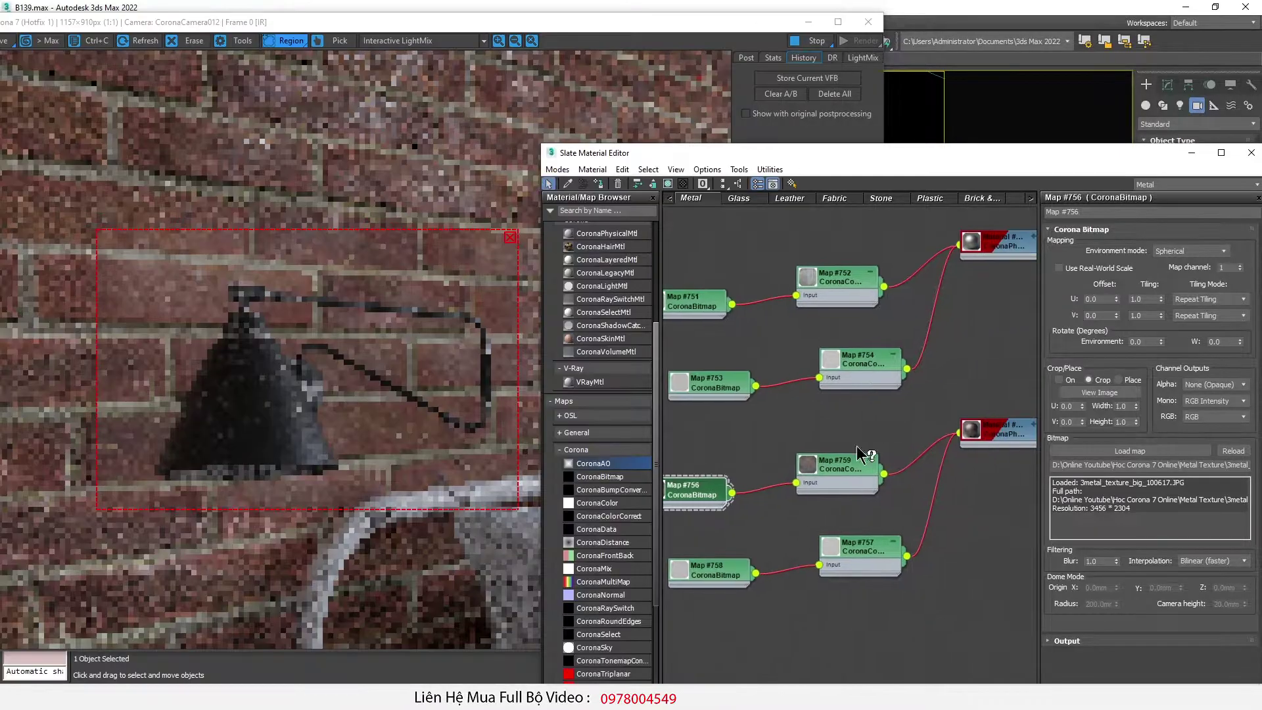
Step: Set the brightness of the color correction fed by the new metal texture to -0.15 and check the lamp's render
click(838, 466)
right_click(831, 466)
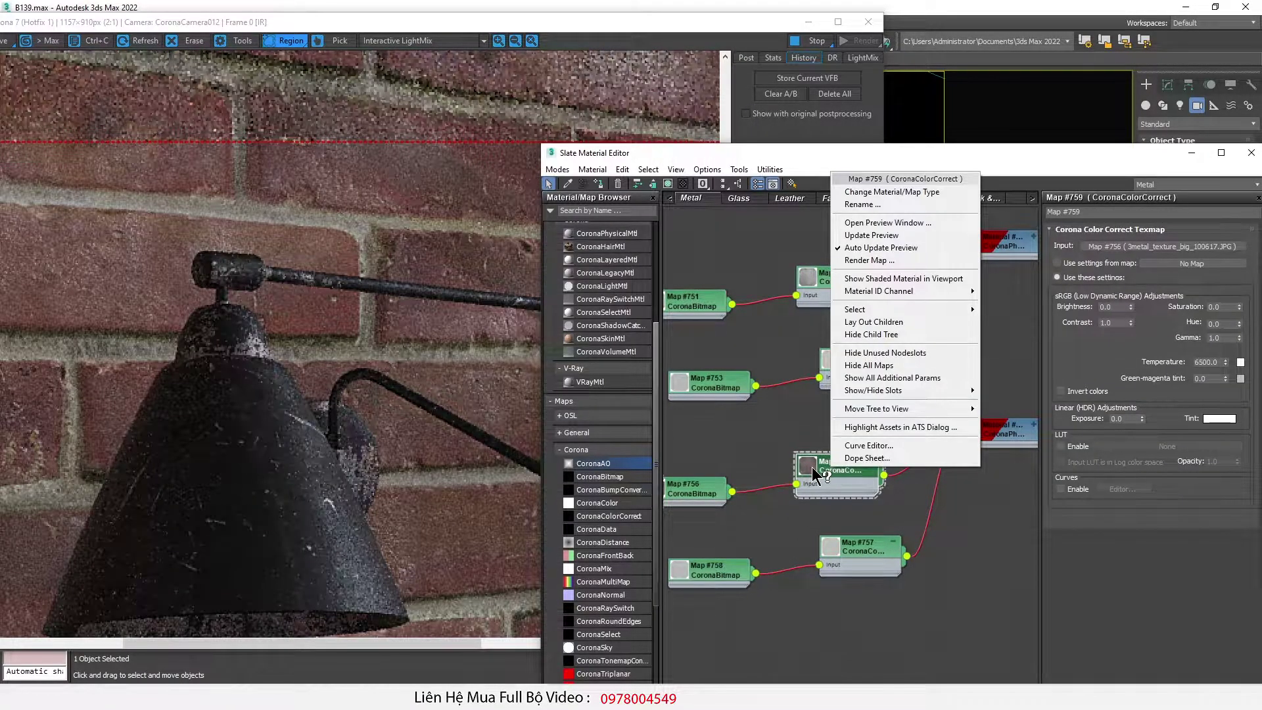
click(811, 467)
drag(1130, 308, 1130, 322)
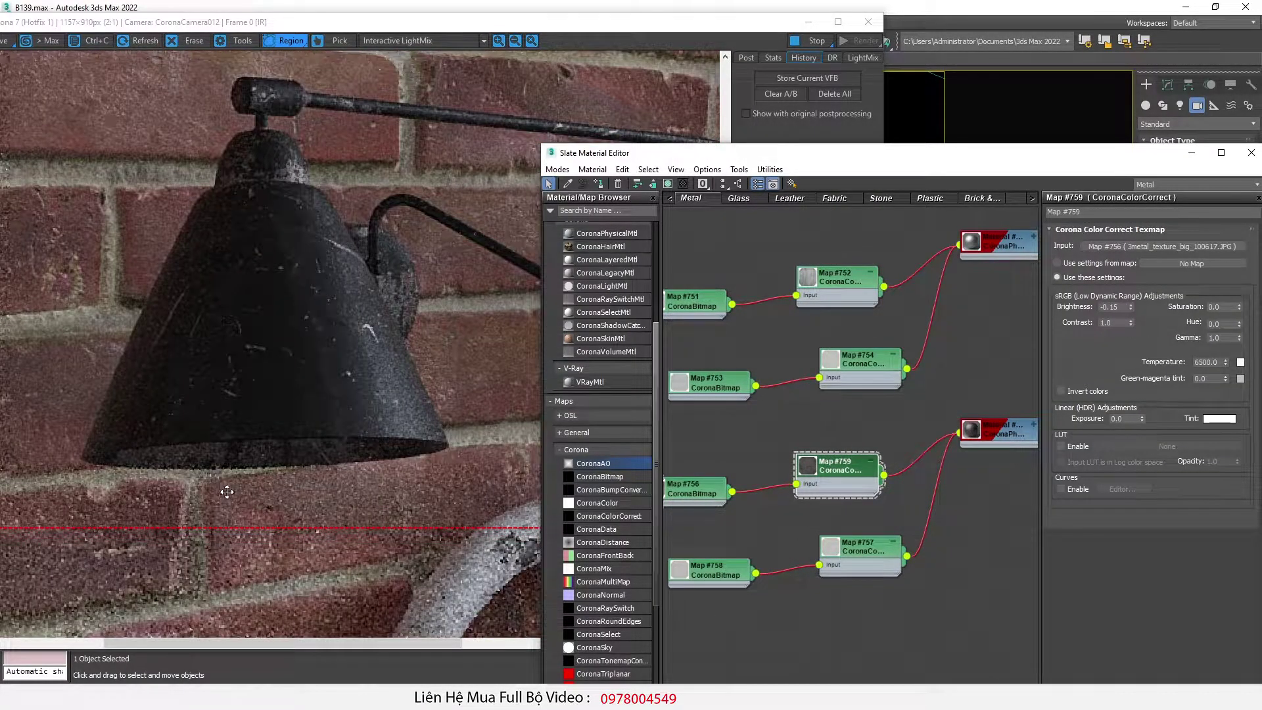
scroll(273, 459, up, 1)
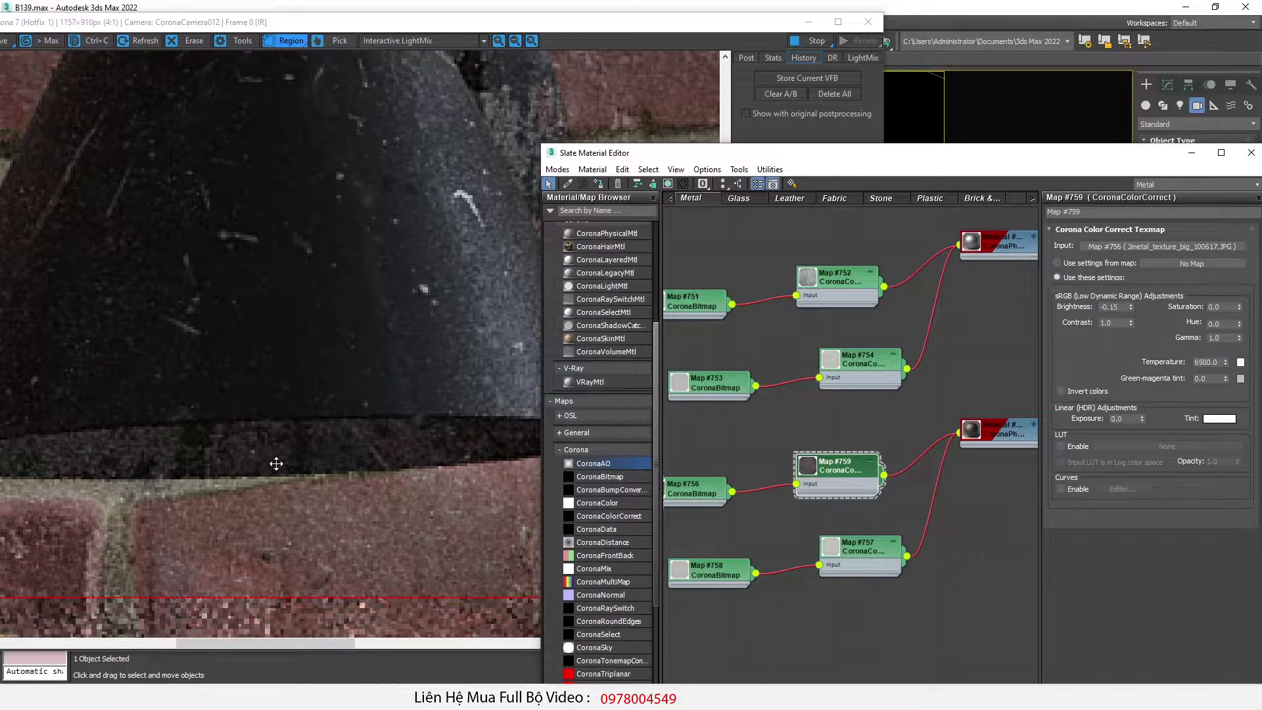
scroll(276, 464, down, 1)
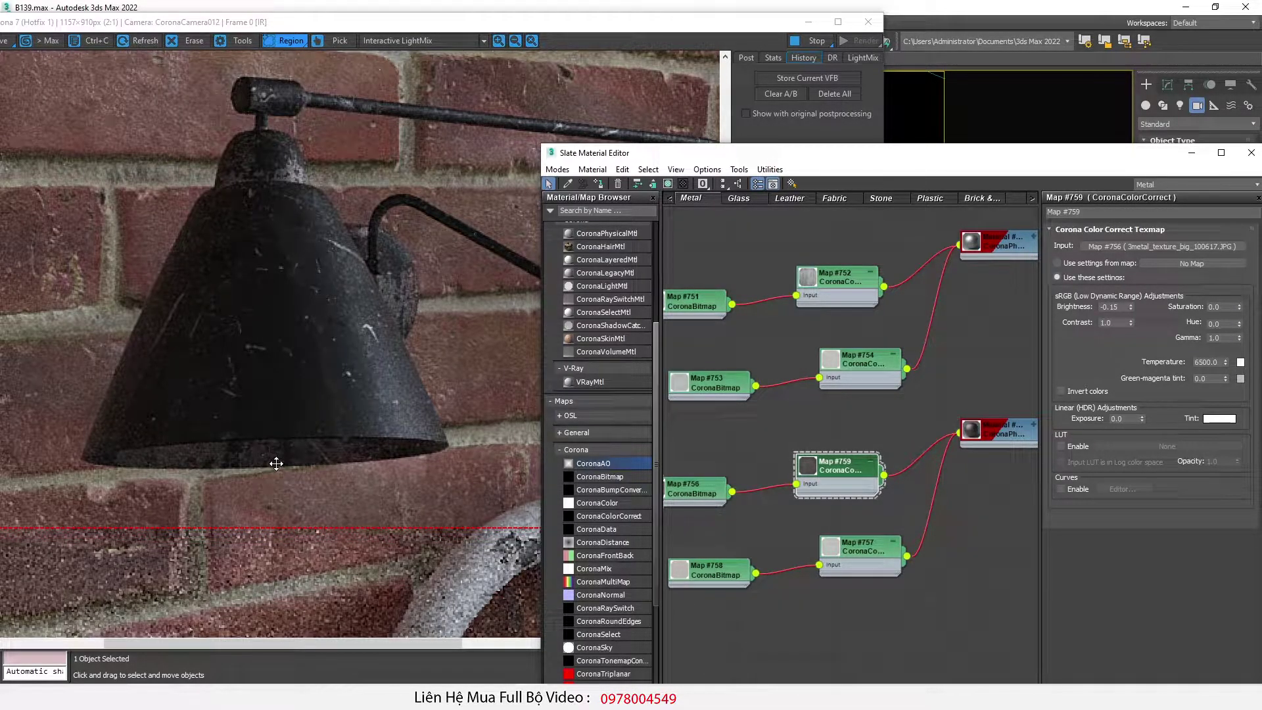
scroll(245, 471, up, 1)
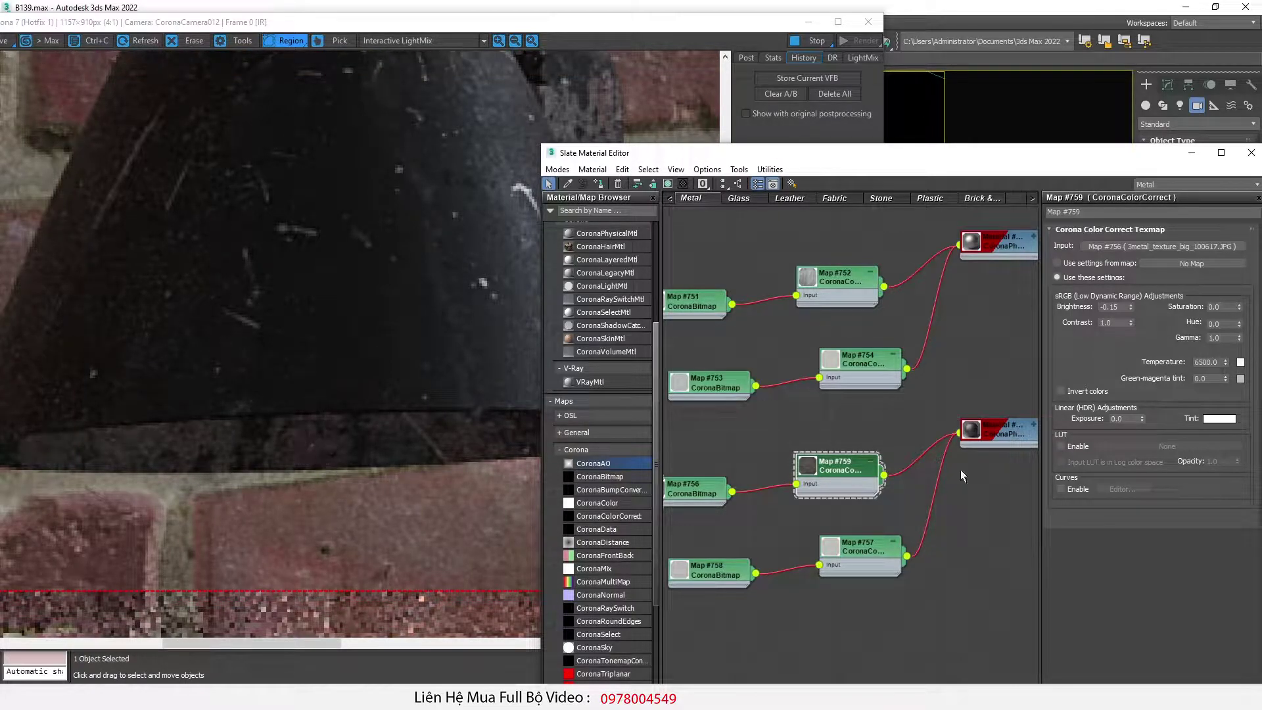
scroll(263, 461, down, 1)
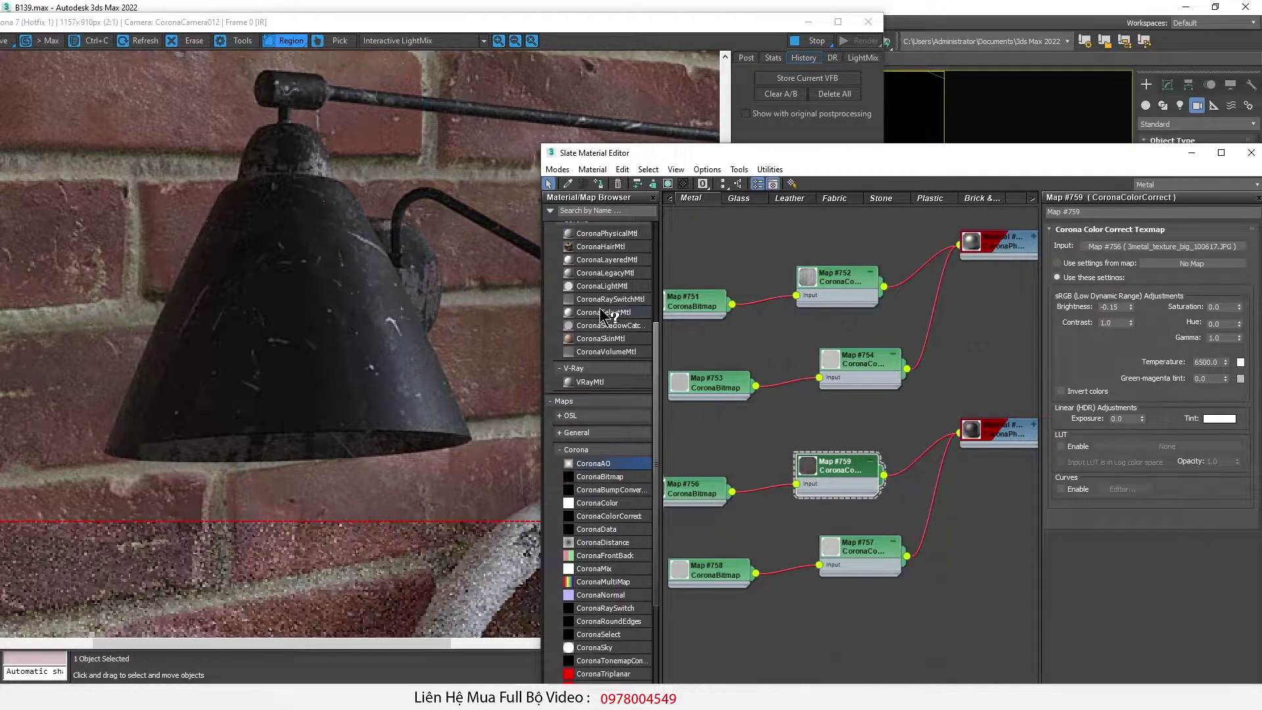
Step: Set the metal texture color correction's saturation to 0.17 and disconnect the roughness map from the lower copied metal material
drag(1240, 307, 1242, 298)
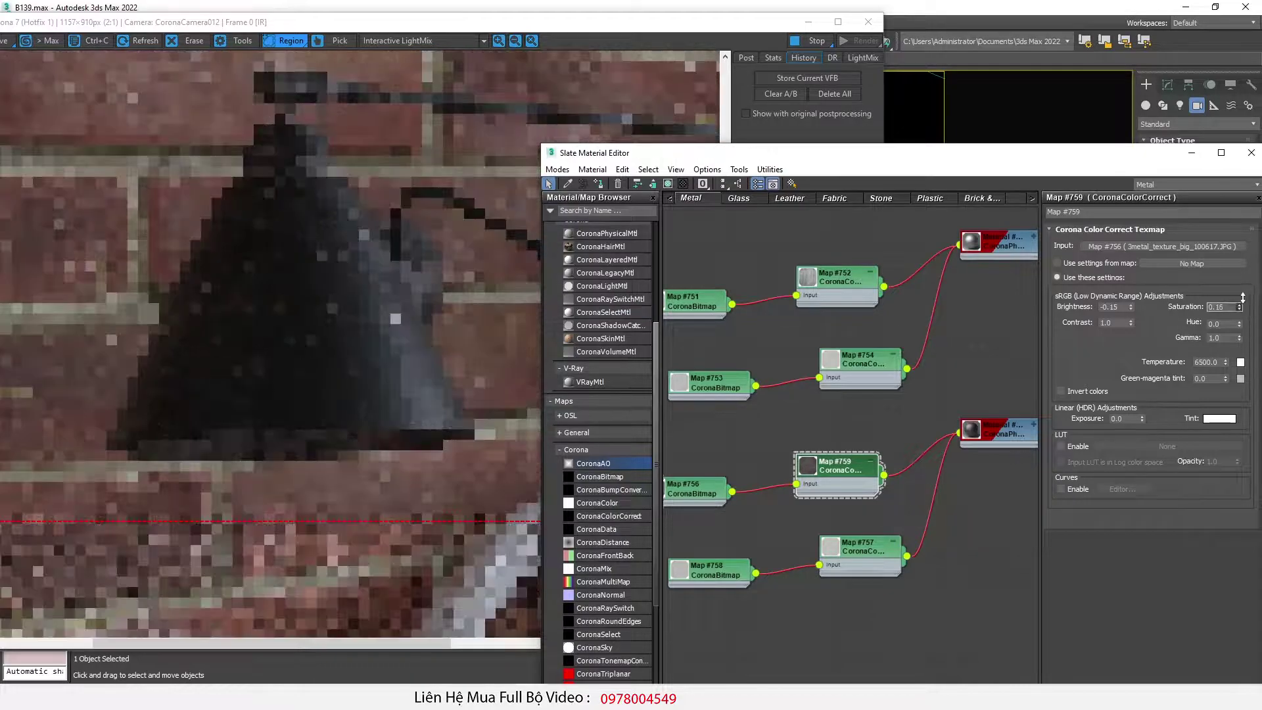
scroll(785, 420, down, 3)
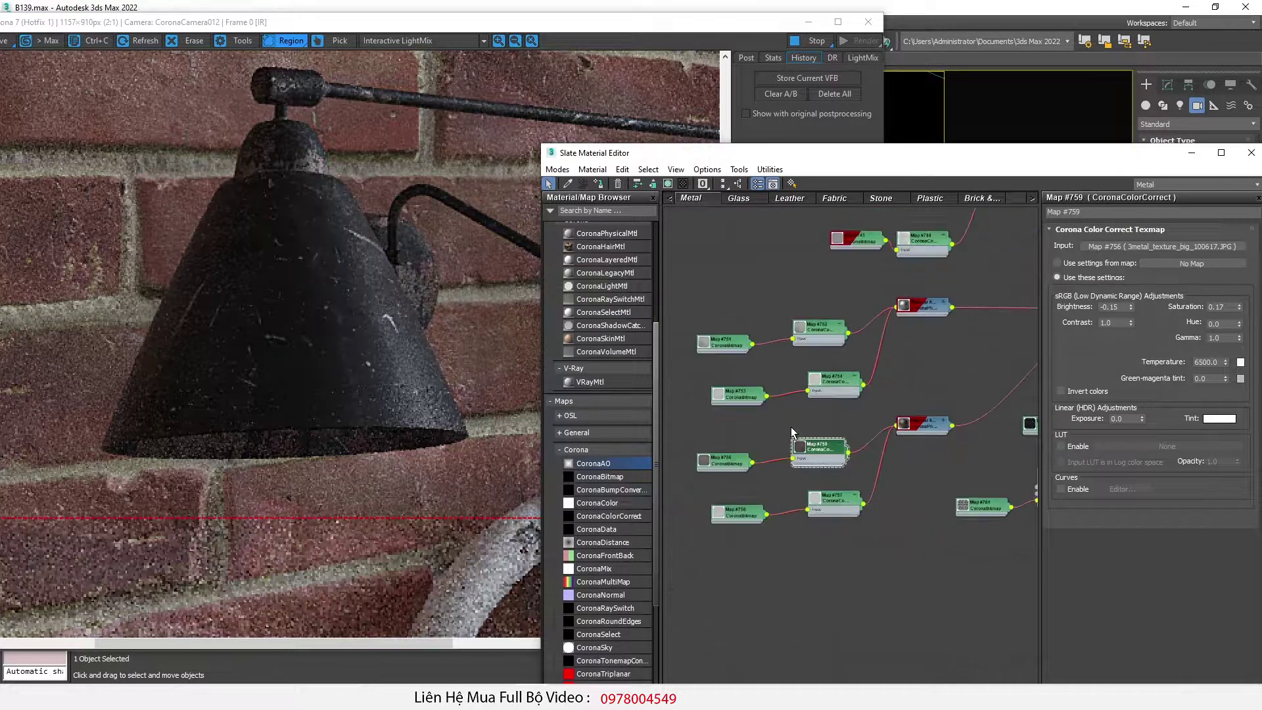
scroll(832, 485, up, 3)
double_click(938, 399)
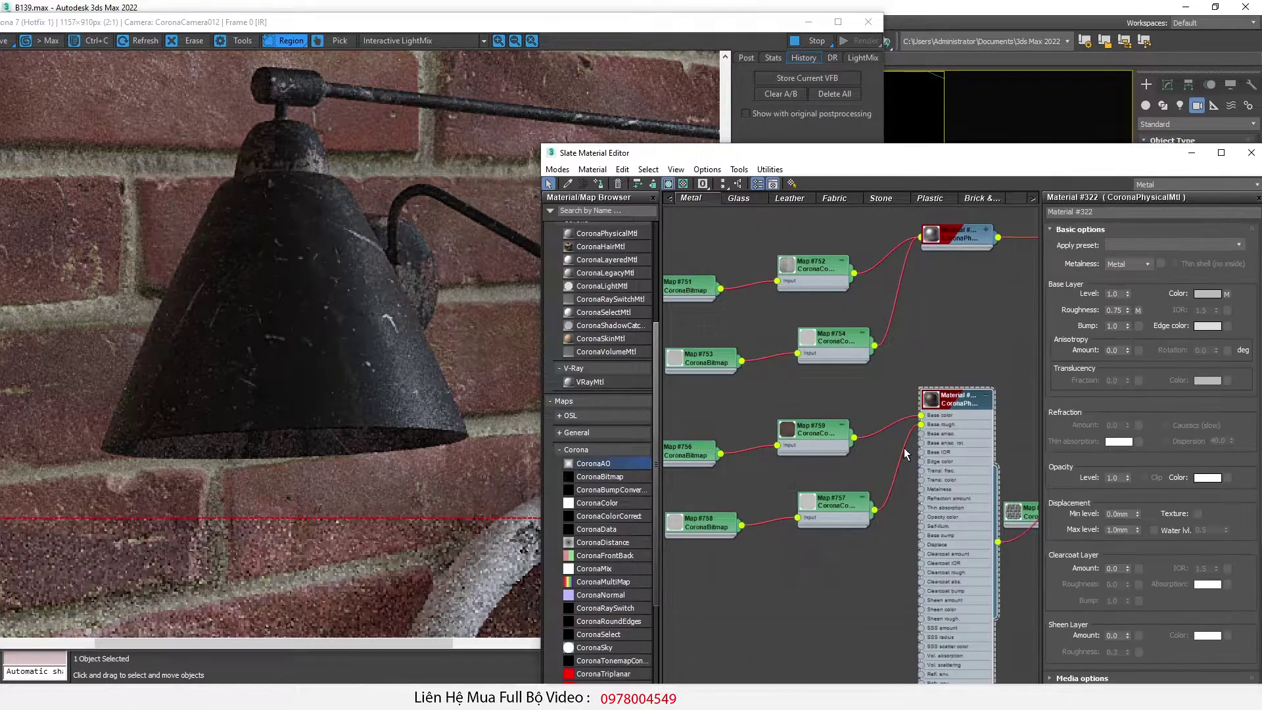
drag(921, 424, 889, 476)
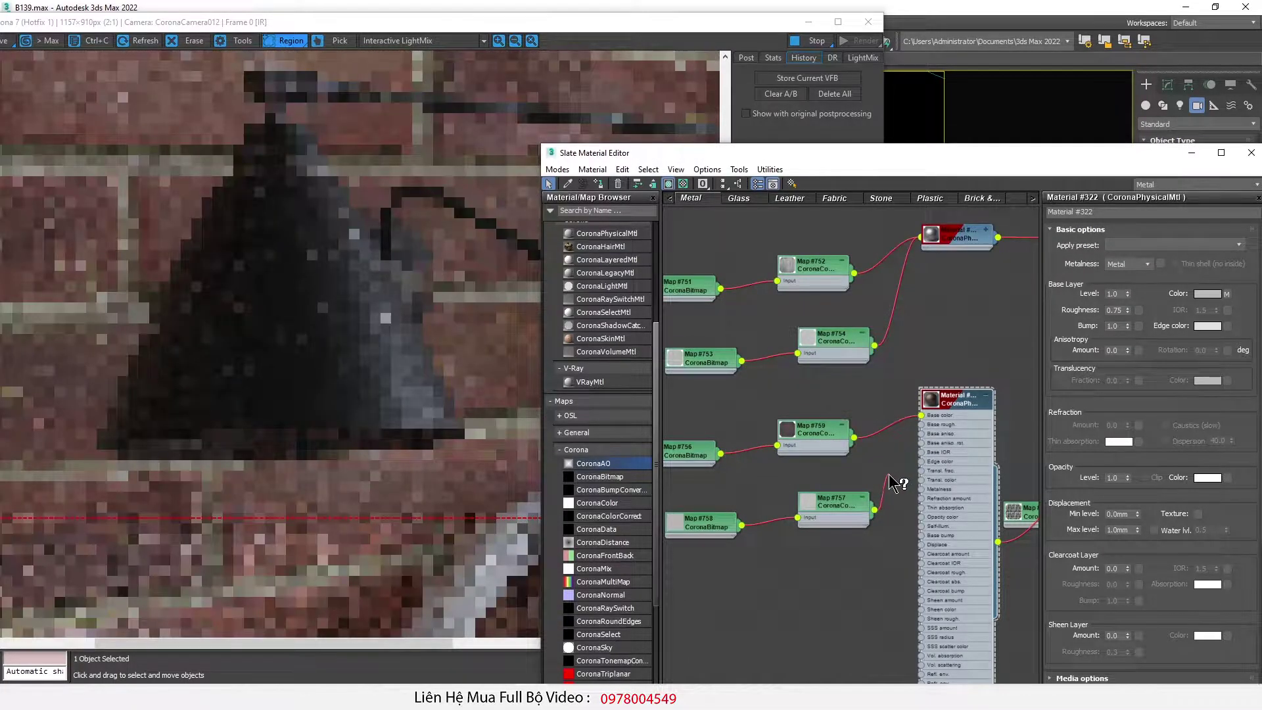
click(986, 397)
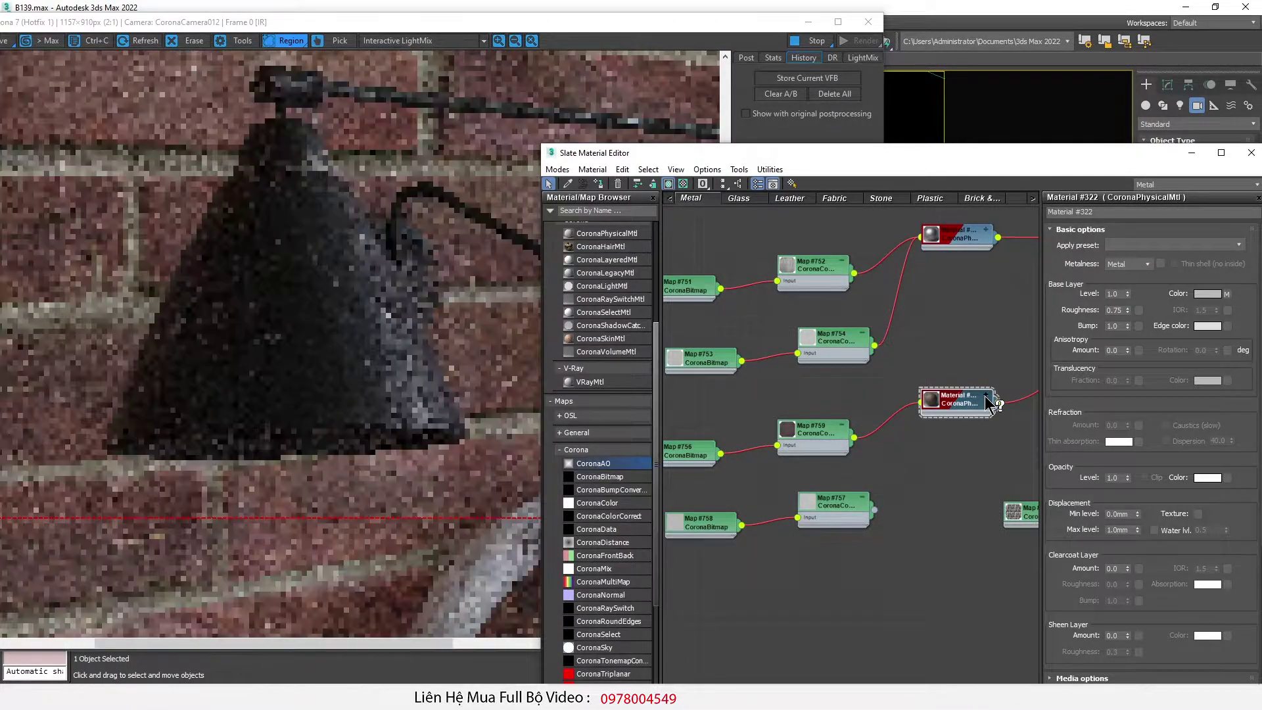
Step: Set the CoronaAO map's max distance to 20 mm
scroll(912, 400, down, 4)
middle_drag(955, 431, 837, 465)
scroll(909, 463, up, 3)
click(901, 467)
double_click(901, 467)
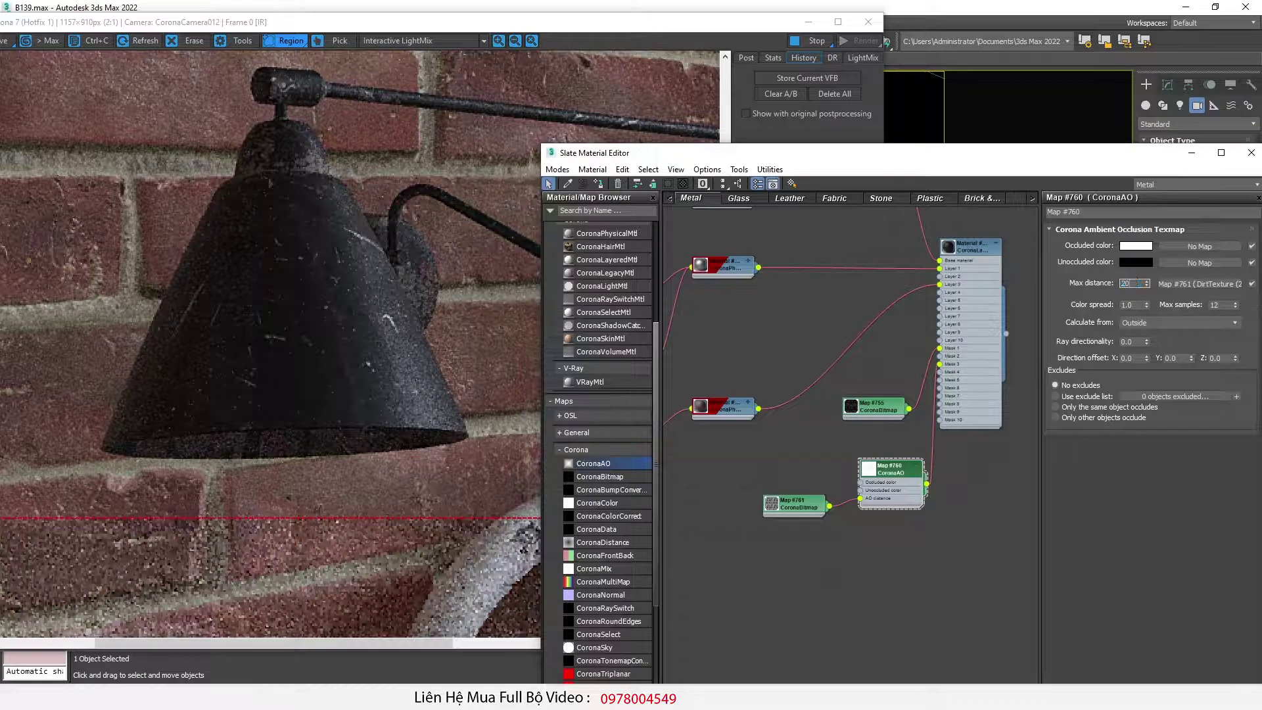
key(Return)
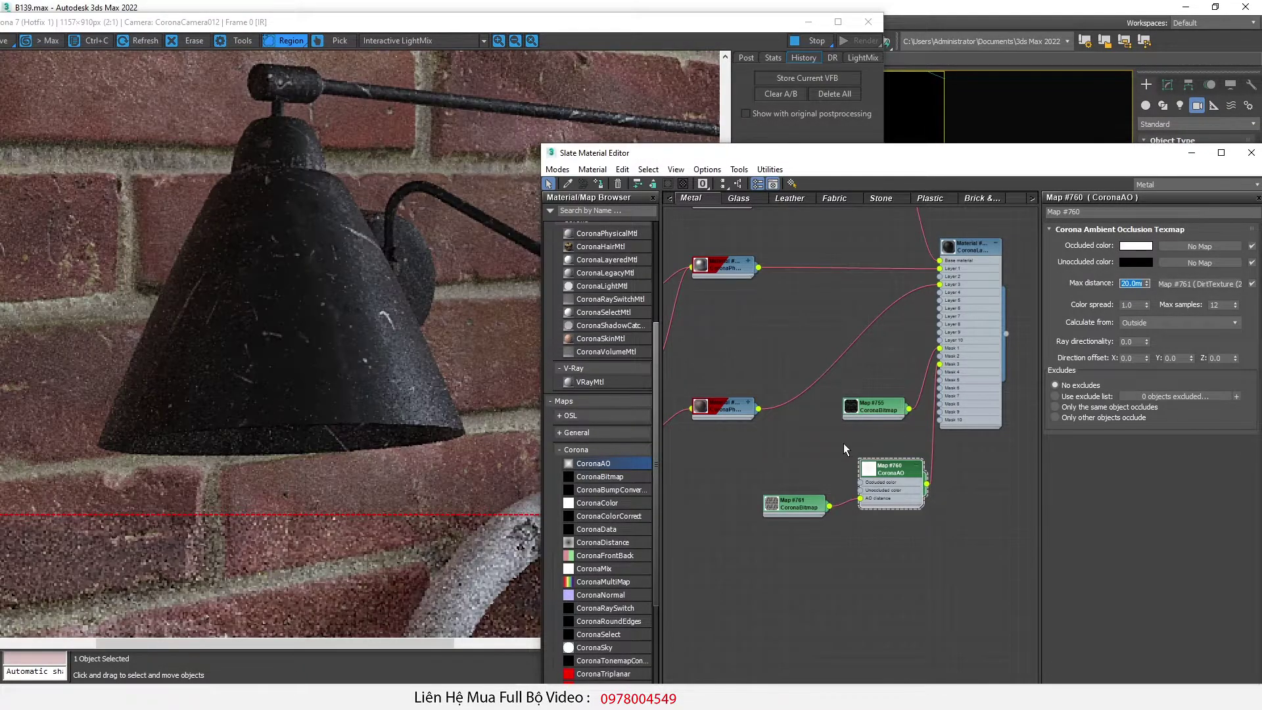
Step: Connect the upper metal material to Layer 2 of the layered material
scroll(953, 496, down, 5)
scroll(953, 426, up, 5)
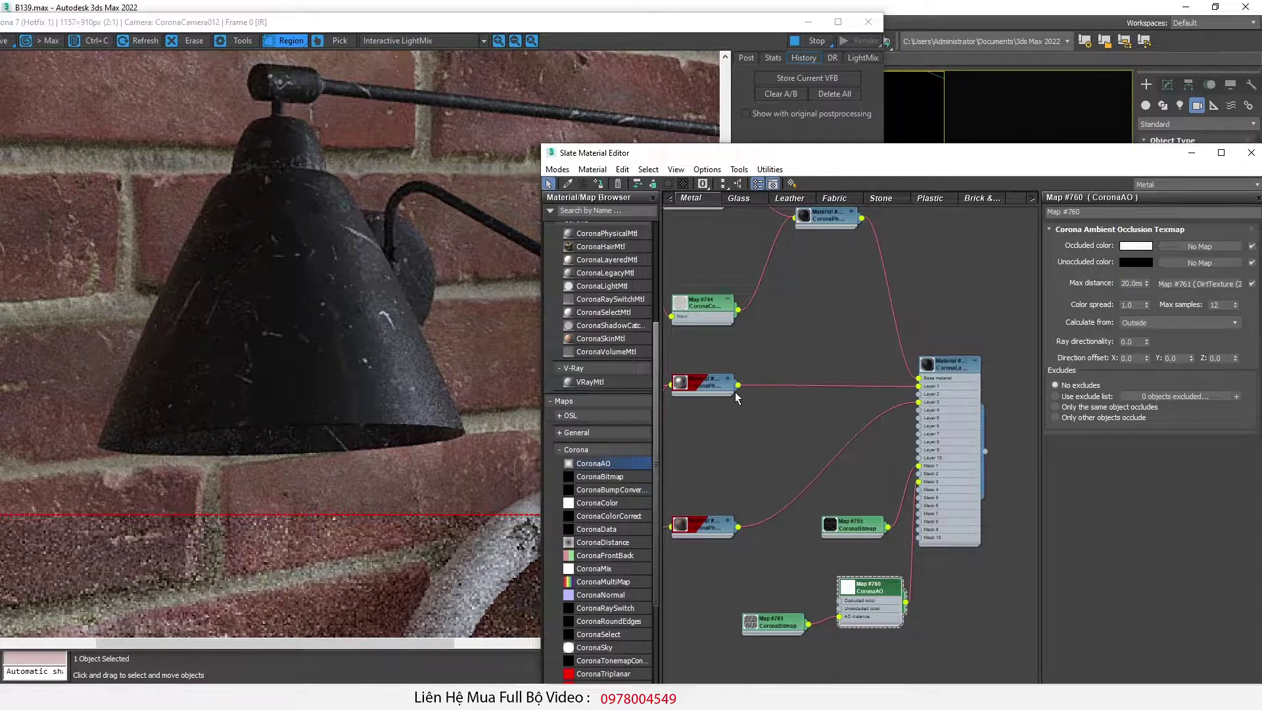
drag(738, 385, 919, 394)
scroll(921, 372, down, 3)
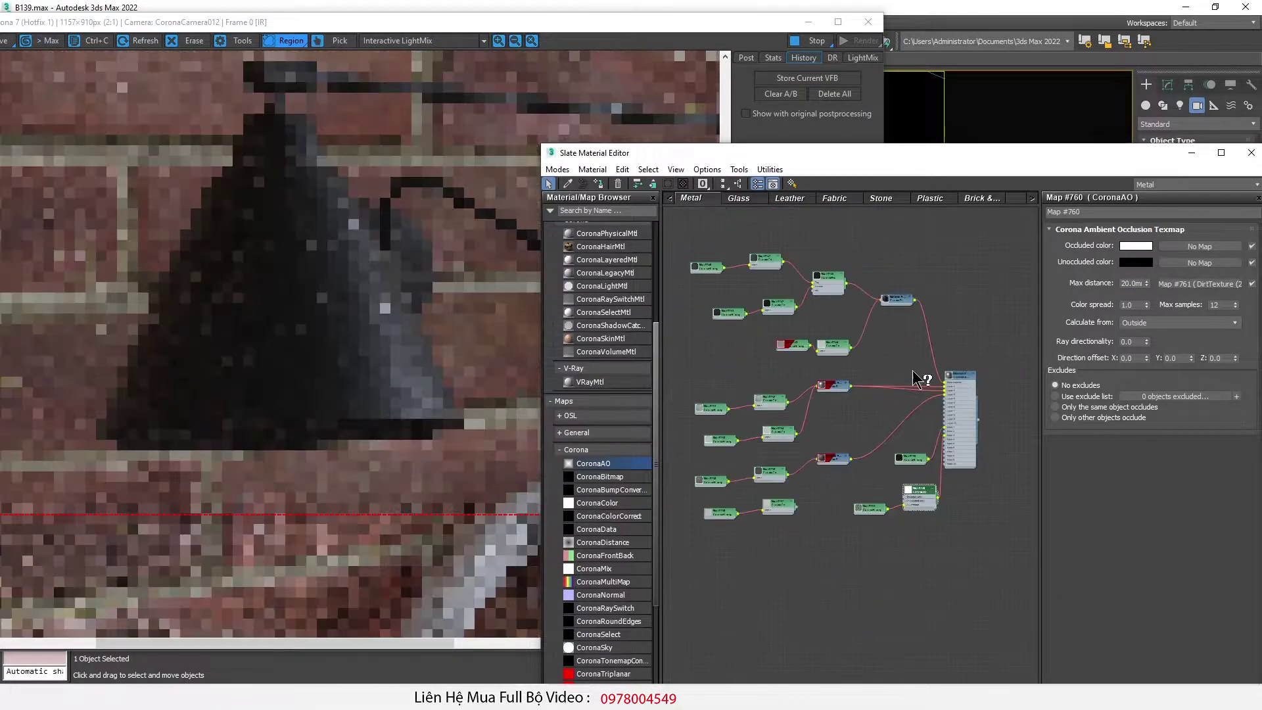
Step: Duplicate the CoronaAO map with its distance bitmap and set the copy to calculate from Inside
scroll(917, 401, up, 1)
scroll(917, 404, up, 1)
middle_drag(947, 487, 972, 430)
mouse_move(979, 500)
mouse_down()
mouse_move(868, 586)
mouse_move(961, 556)
mouse_move(946, 508)
mouse_move(925, 494)
mouse_up()
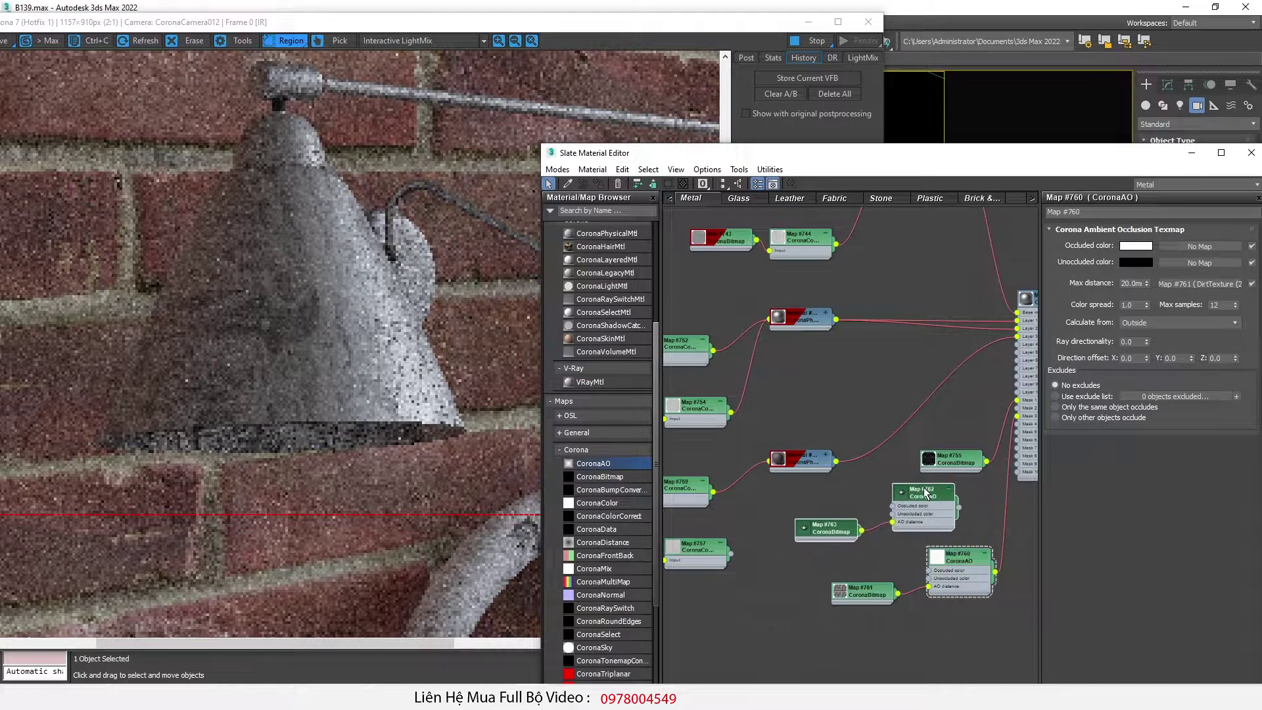
scroll(958, 507, up, 3)
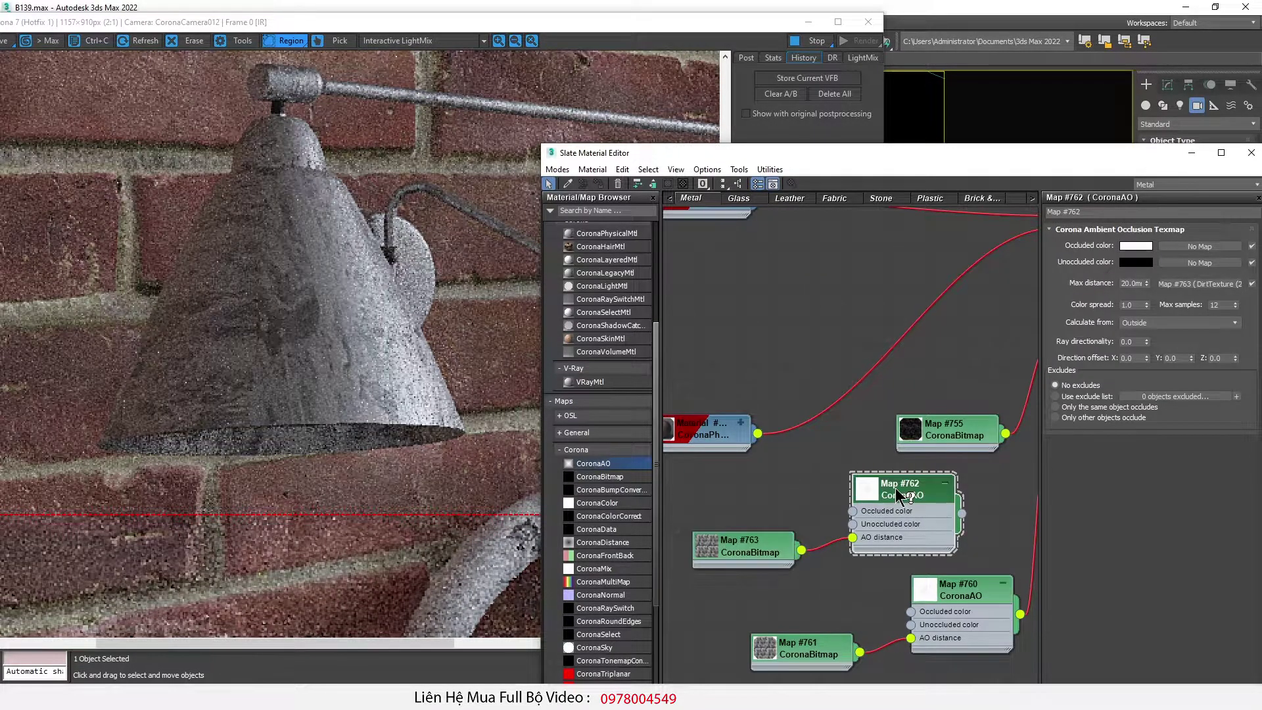
click(1139, 324)
click(1141, 341)
Step: Connect the copied CoronaAO map to Mask 2 of the layered material
scroll(217, 186, up, 1)
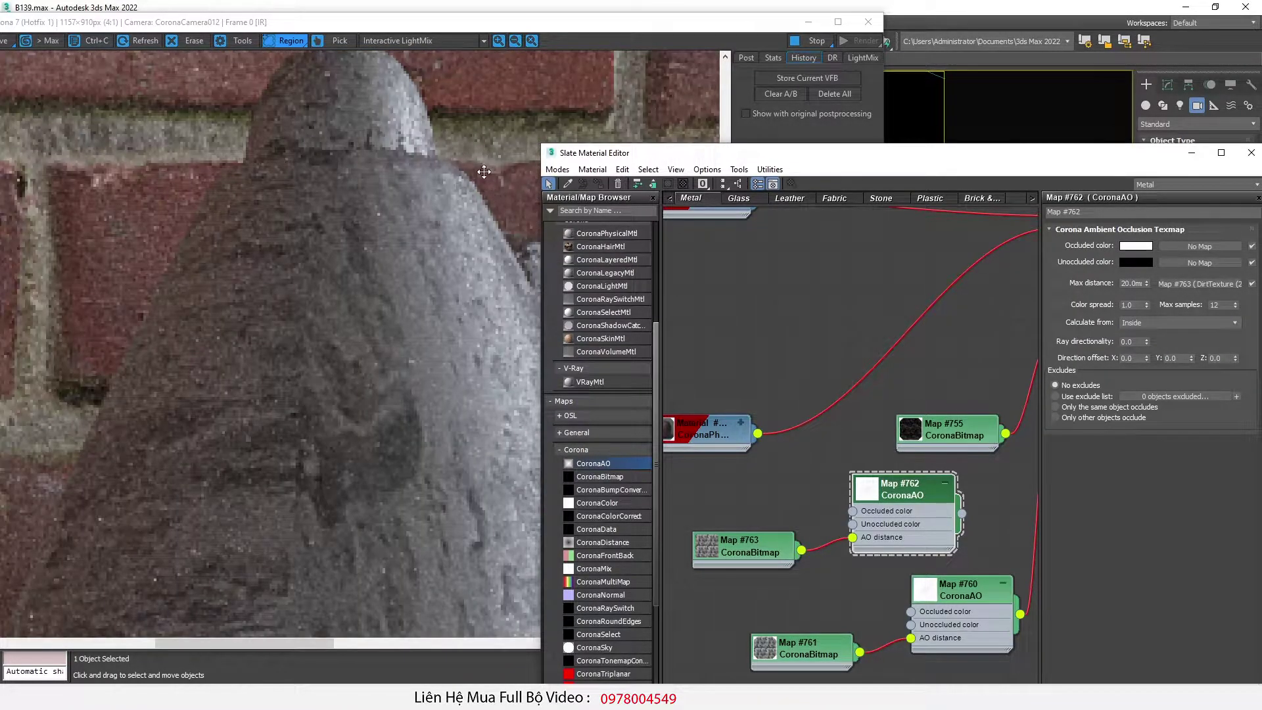
scroll(842, 557, down, 3)
middle_drag(942, 520, 910, 573)
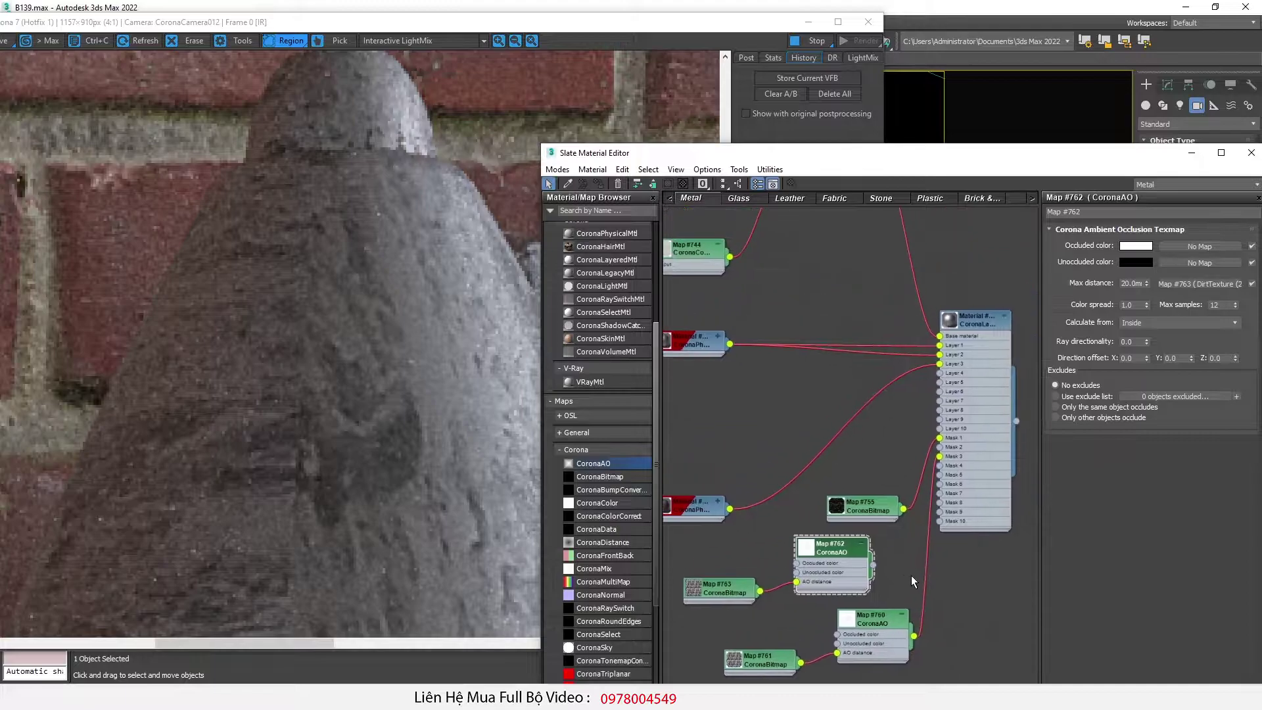
scroll(908, 571, up, 2)
drag(930, 524, 951, 420)
scroll(906, 476, down, 2)
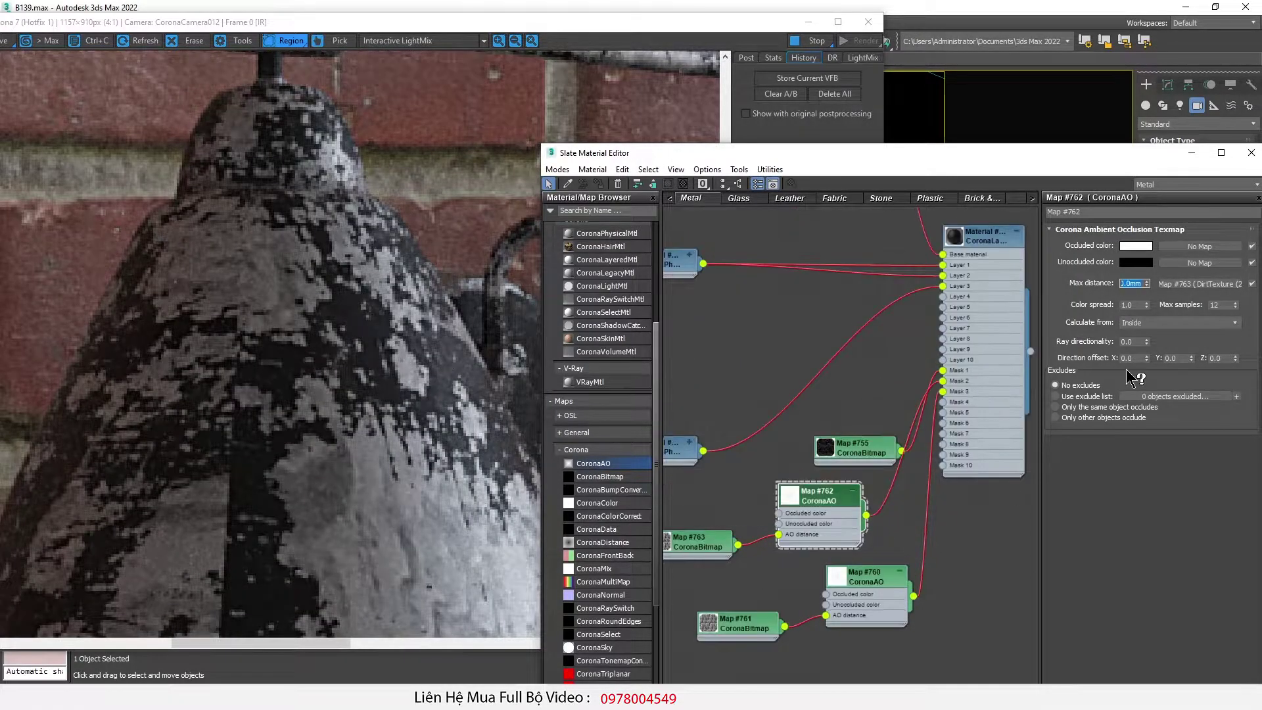
Step: Try a max distance of 5 mm on the copied CoronaAO map and inspect the lamp's render
text(5)
key(Return)
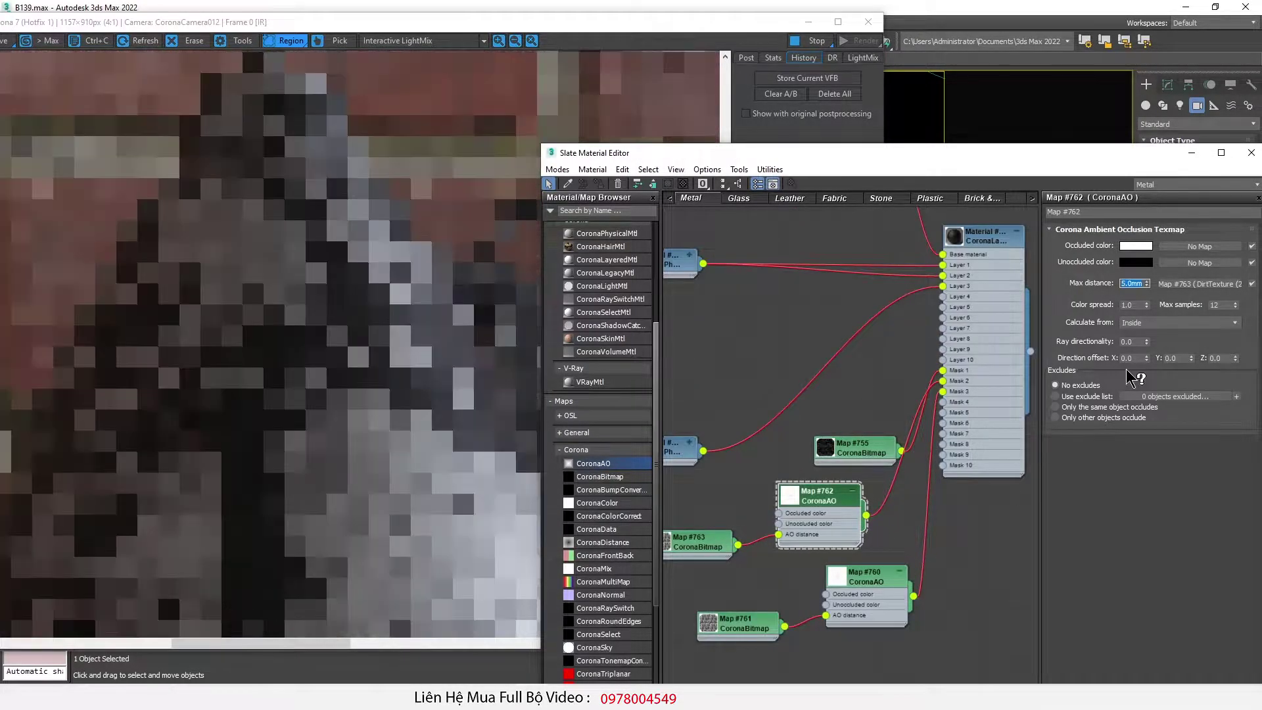
scroll(447, 352, down, 1)
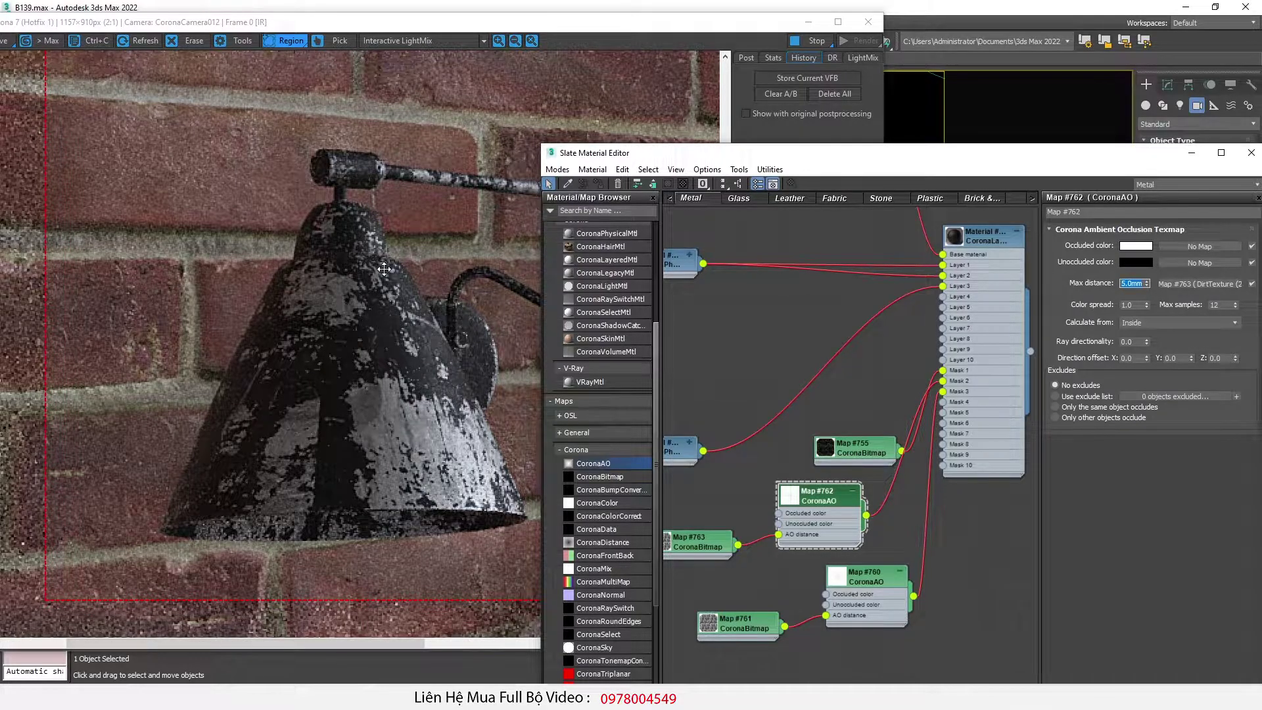
scroll(461, 419, up, 1)
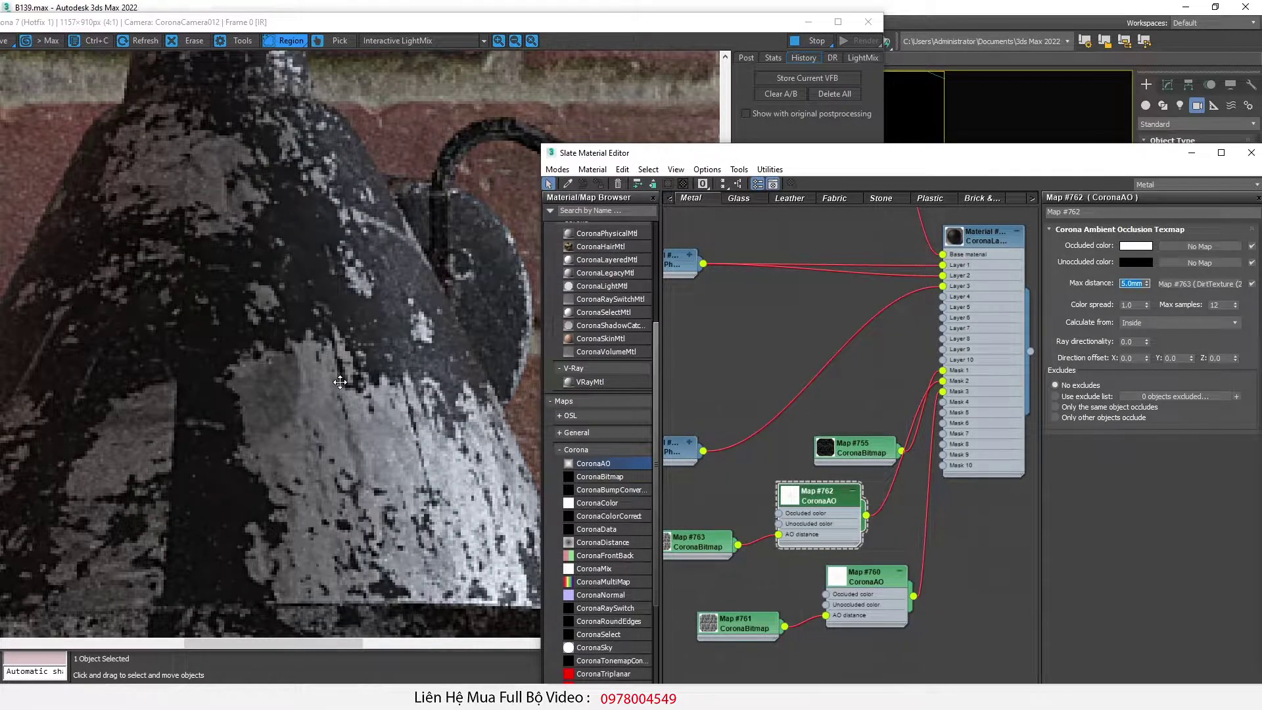
scroll(340, 382, down, 1)
Step: Set the copied CoronaAO map's max distance to 1 mm and check the lamp's render
key(Return)
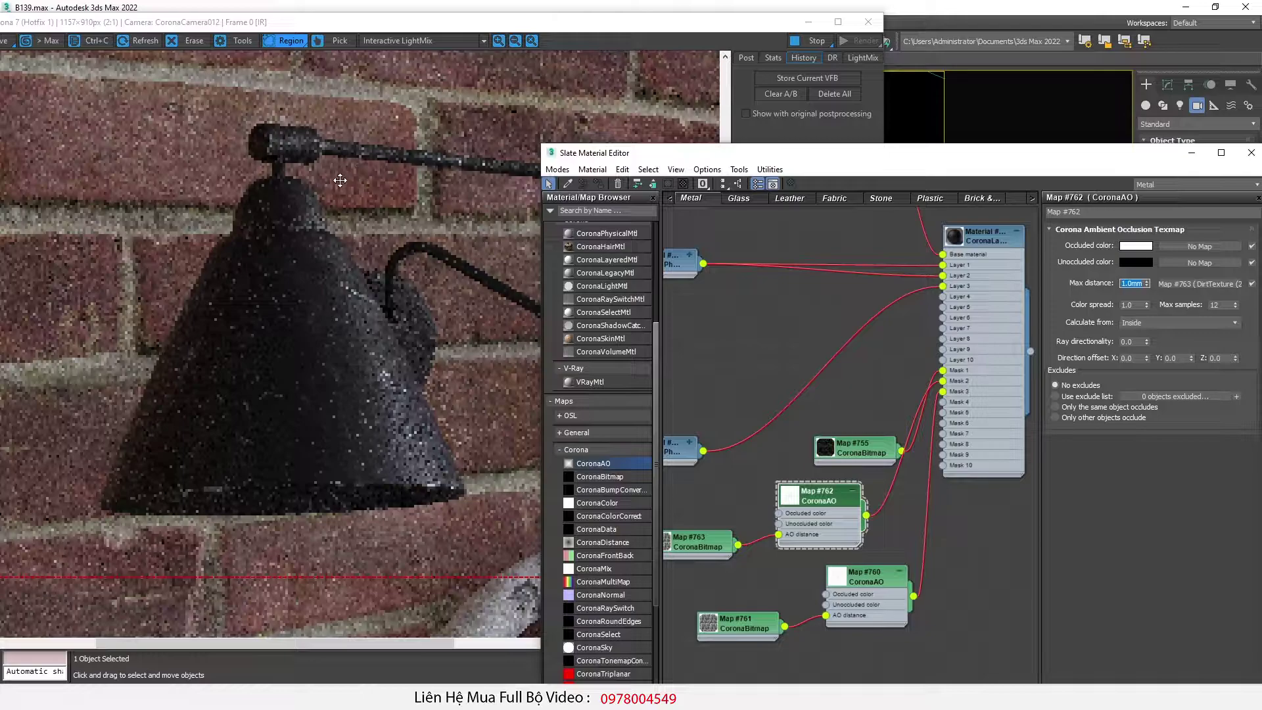
scroll(367, 392, down, 1)
scroll(237, 396, up, 1)
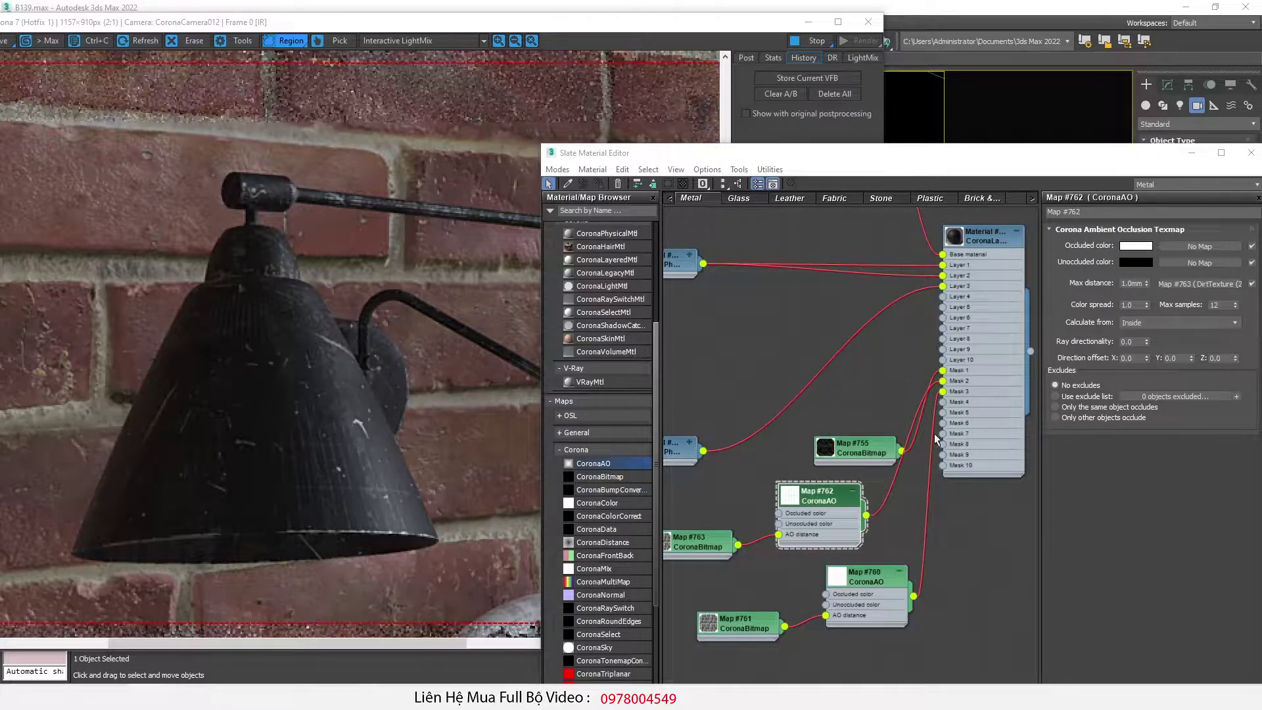
Step: Set the brightness of the color correction feeding the lower metal material to 0.11 and check the lamp's render
scroll(868, 443, down, 3)
middle_drag(733, 455, 826, 455)
scroll(776, 462, up, 3)
double_click(782, 455)
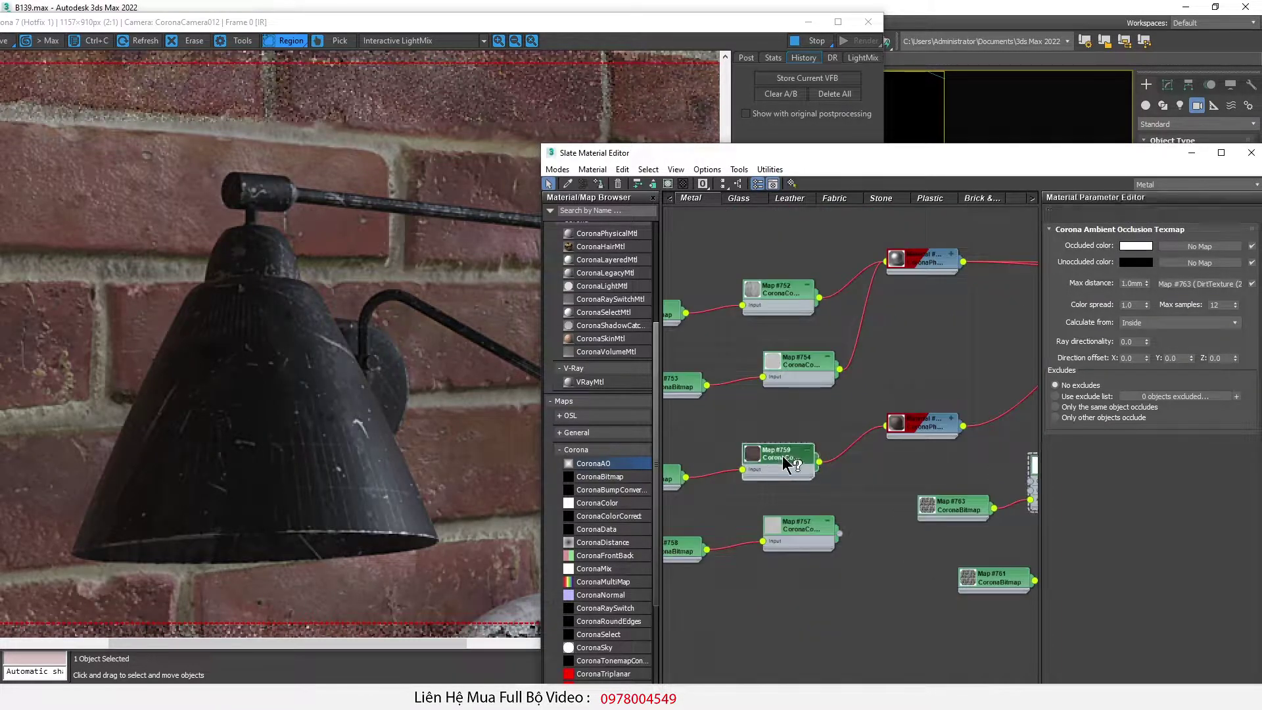
double_click(782, 456)
scroll(264, 275, up, 1)
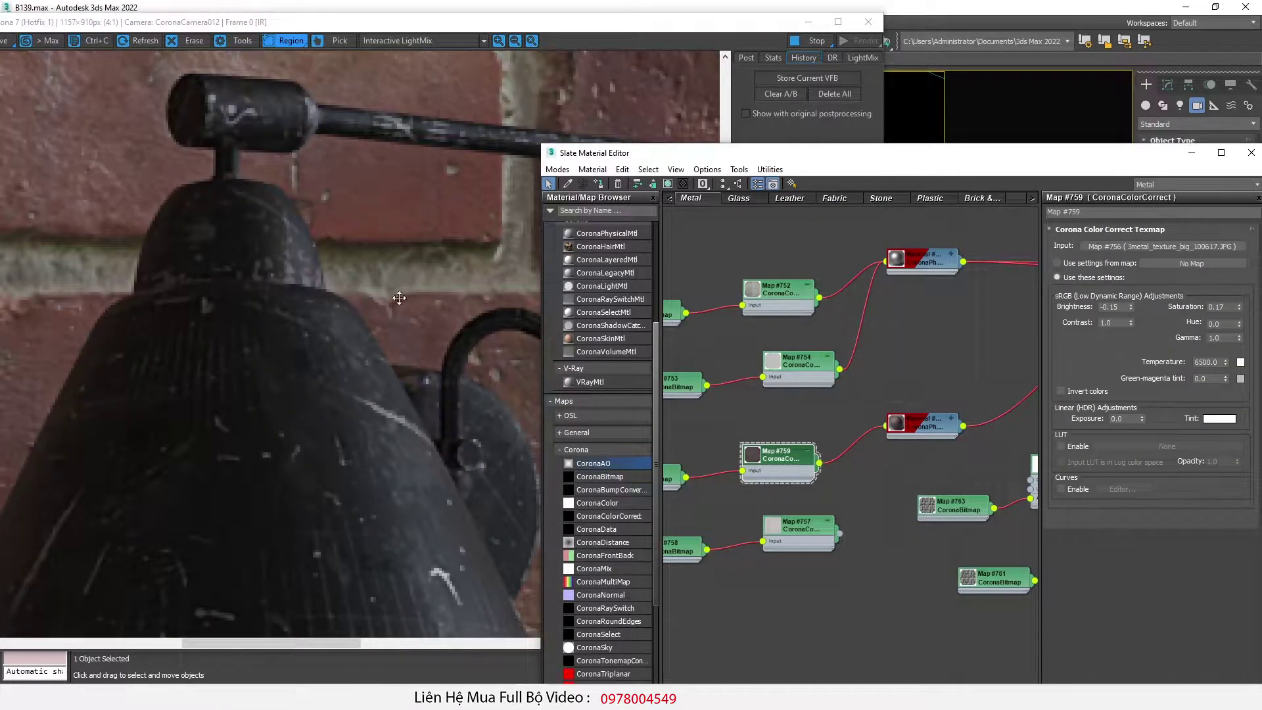
right_click(1131, 308)
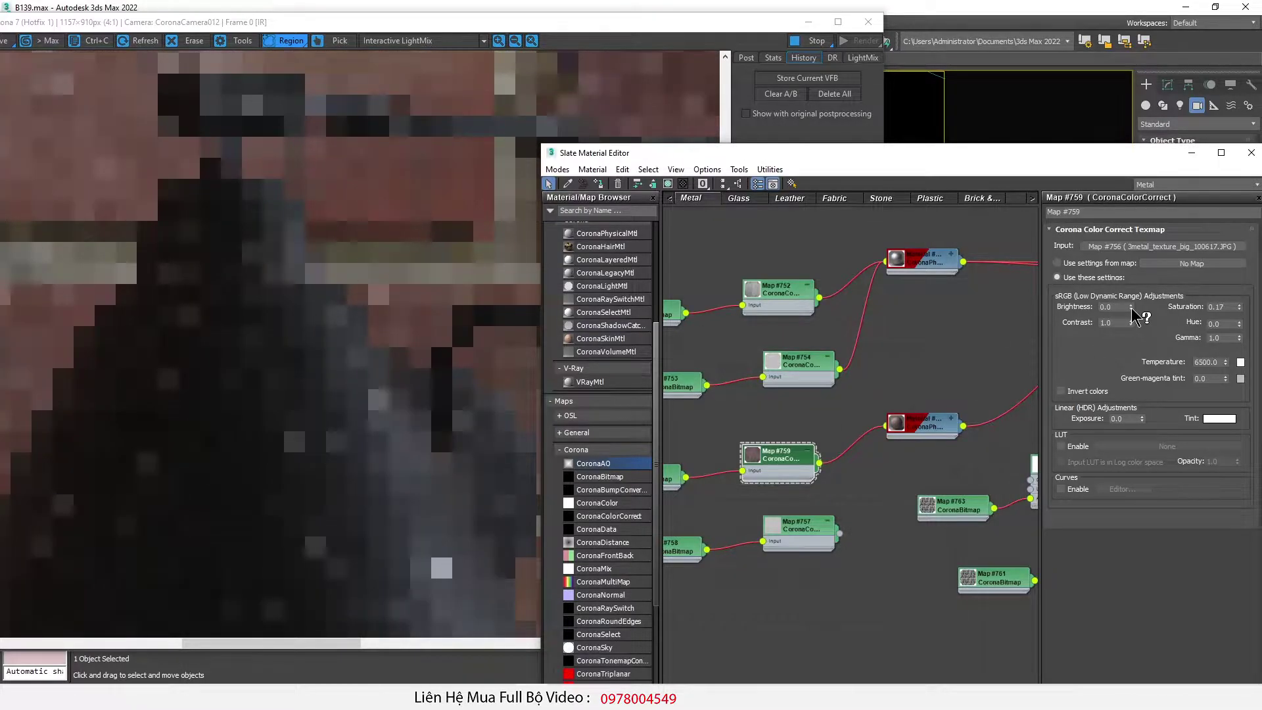
drag(1132, 309, 1132, 304)
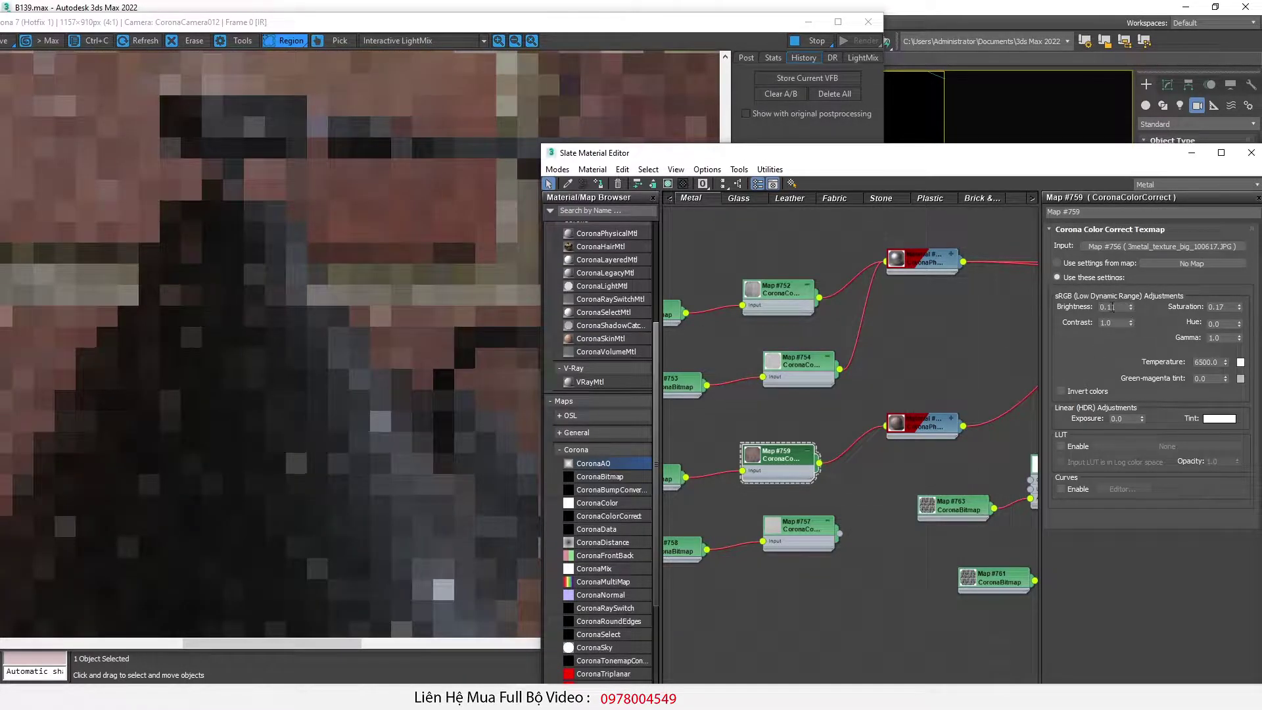
scroll(419, 331, down, 1)
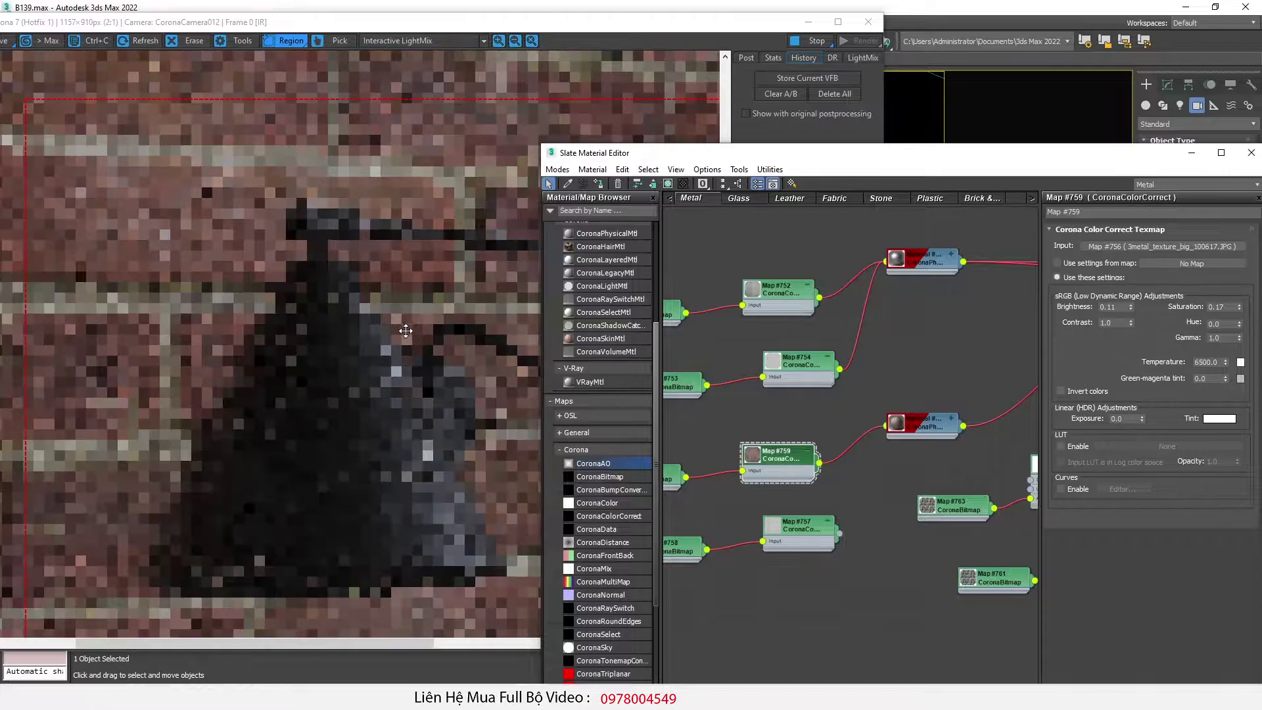
scroll(389, 333, up, 1)
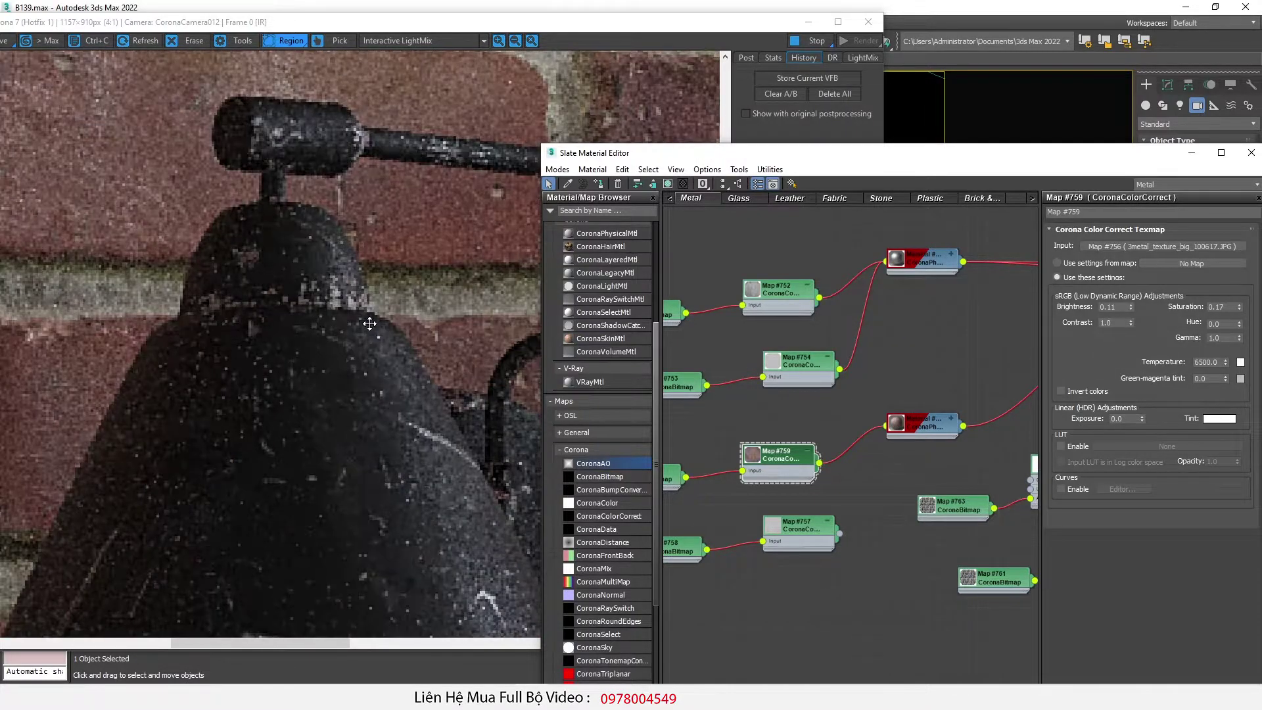
scroll(389, 332, down, 2)
scroll(218, 421, up, 1)
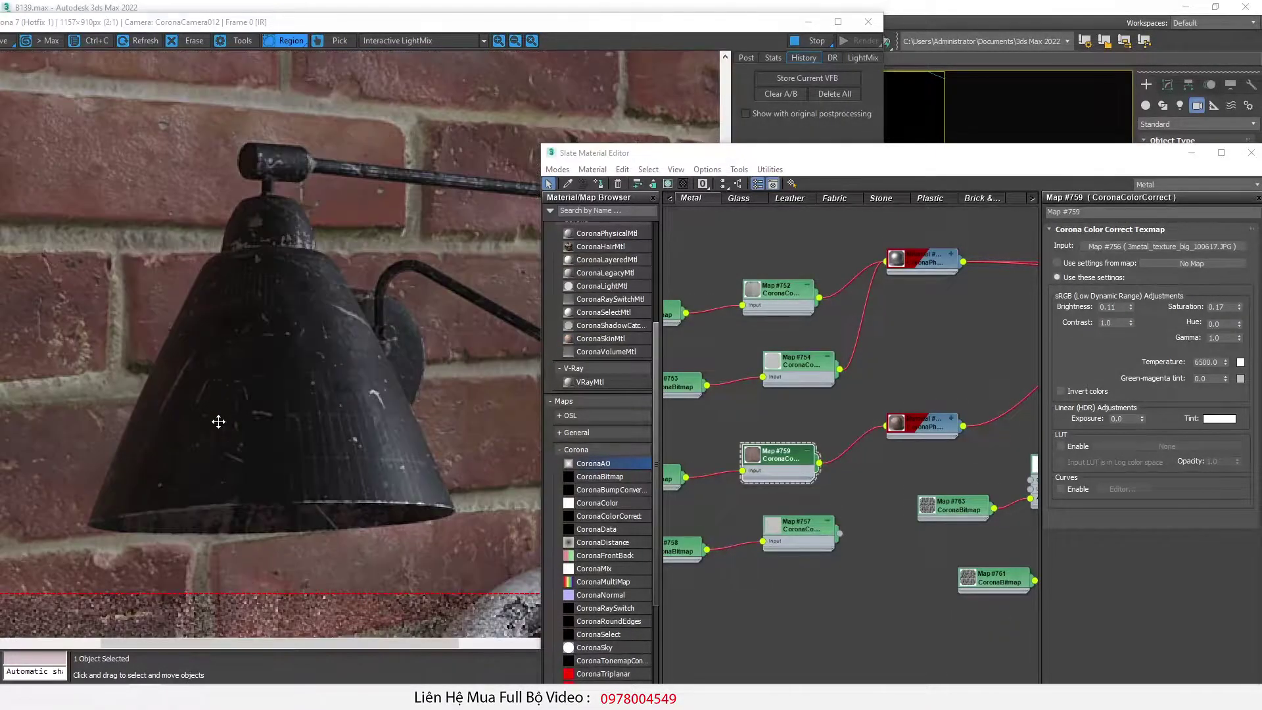
Step: Switch to Windows Photo Viewer and examine the worn metal edges and cage bars in the vintage industrial wall lamp reference photo
drag(0, 105, 324, 64)
scroll(326, 466, up, 3)
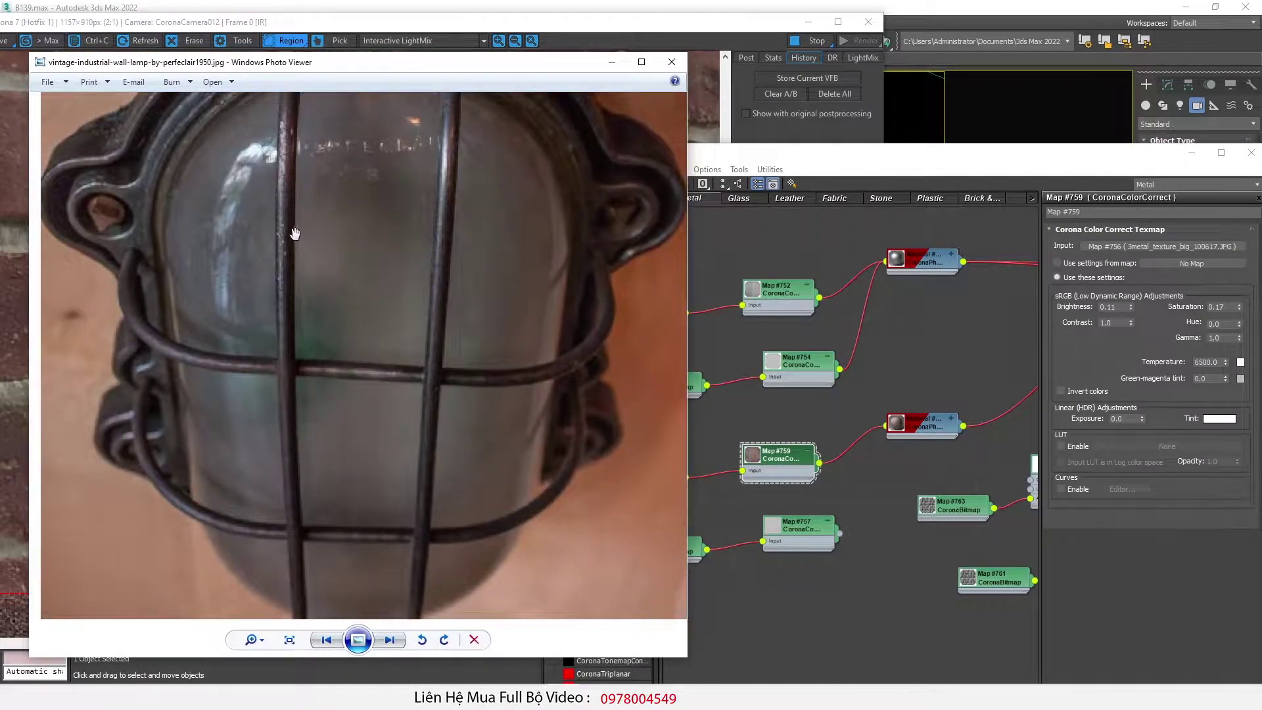
scroll(291, 384, down, 3)
scroll(329, 301, up, 3)
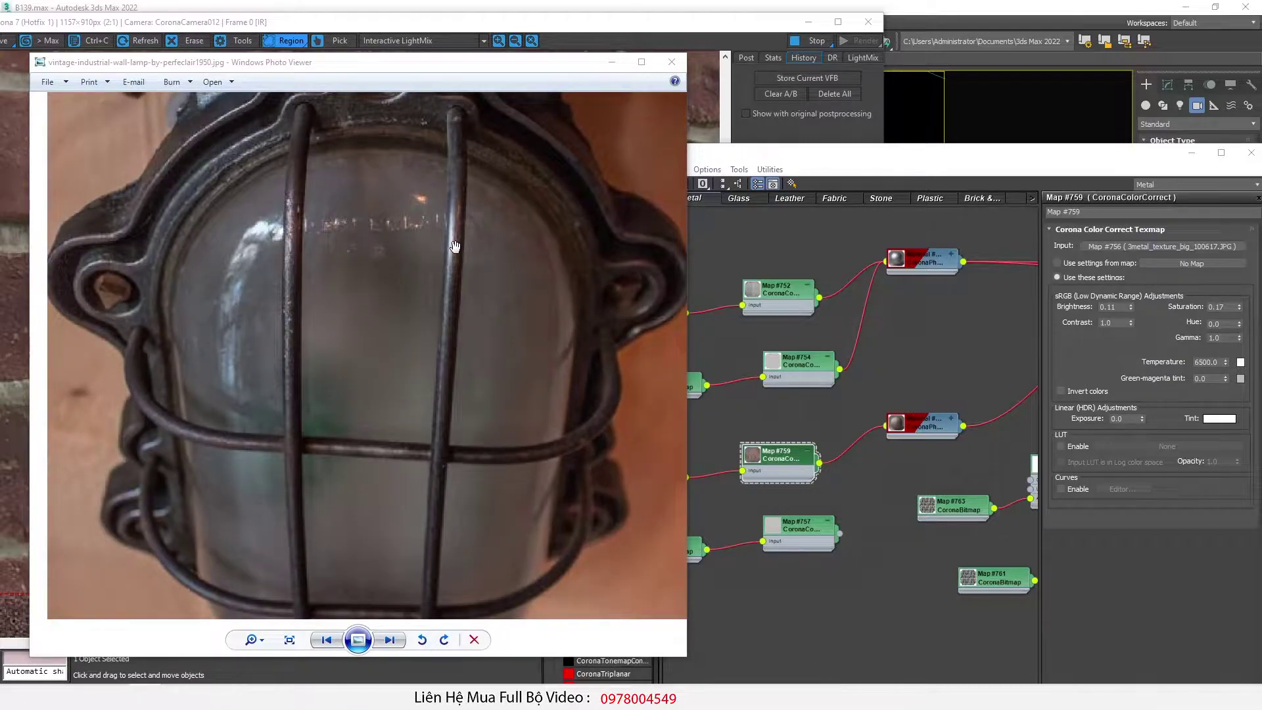
scroll(455, 246, up, 1)
scroll(450, 233, down, 1)
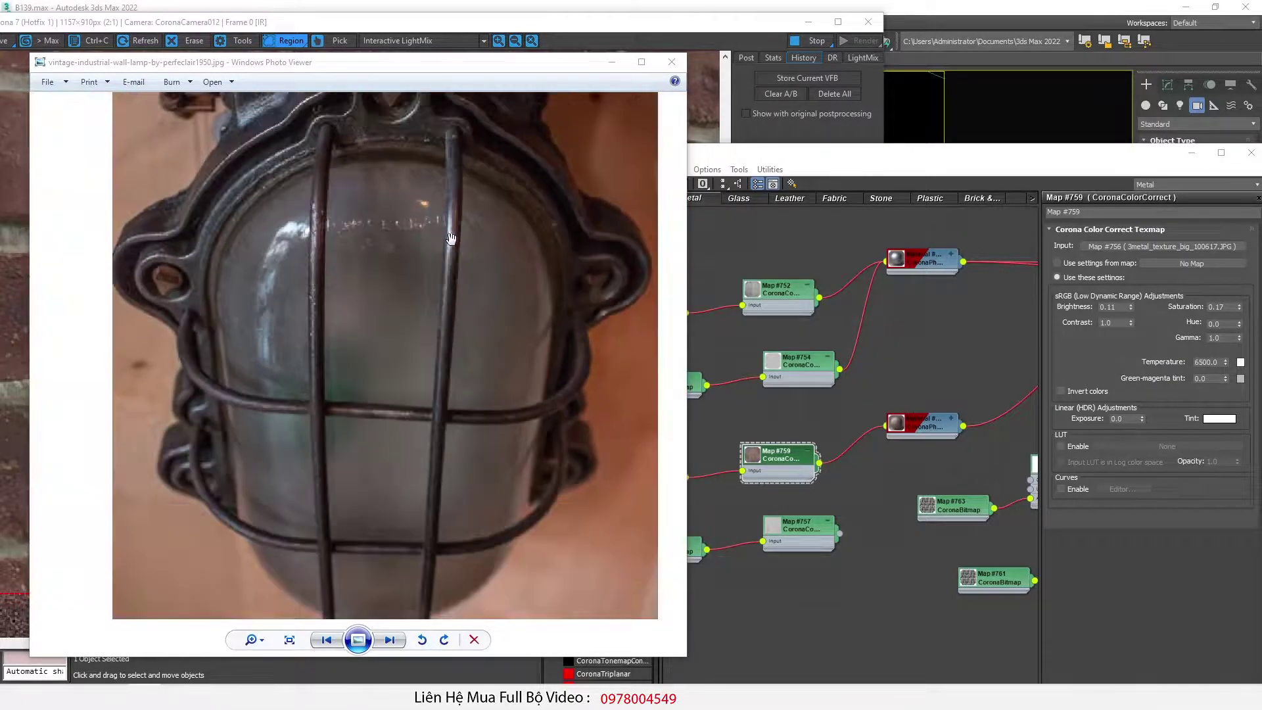
scroll(424, 457, up, 1)
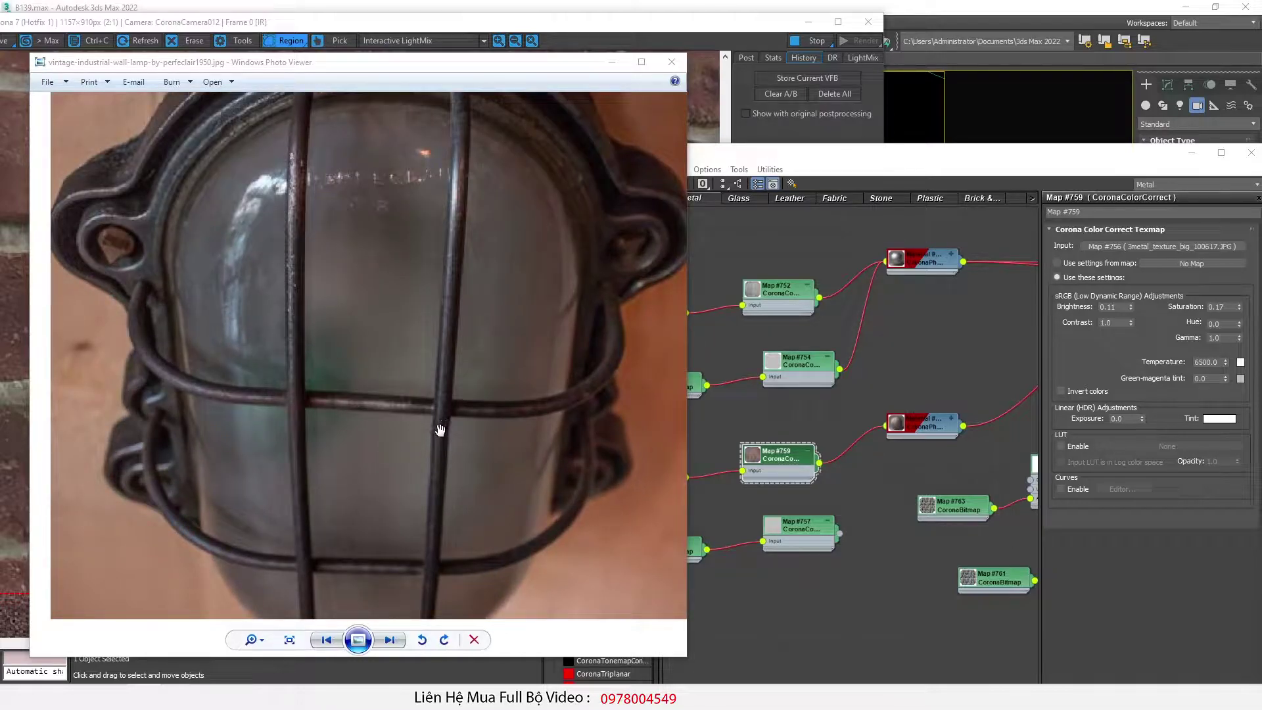
scroll(440, 430, down, 3)
scroll(409, 391, up, 3)
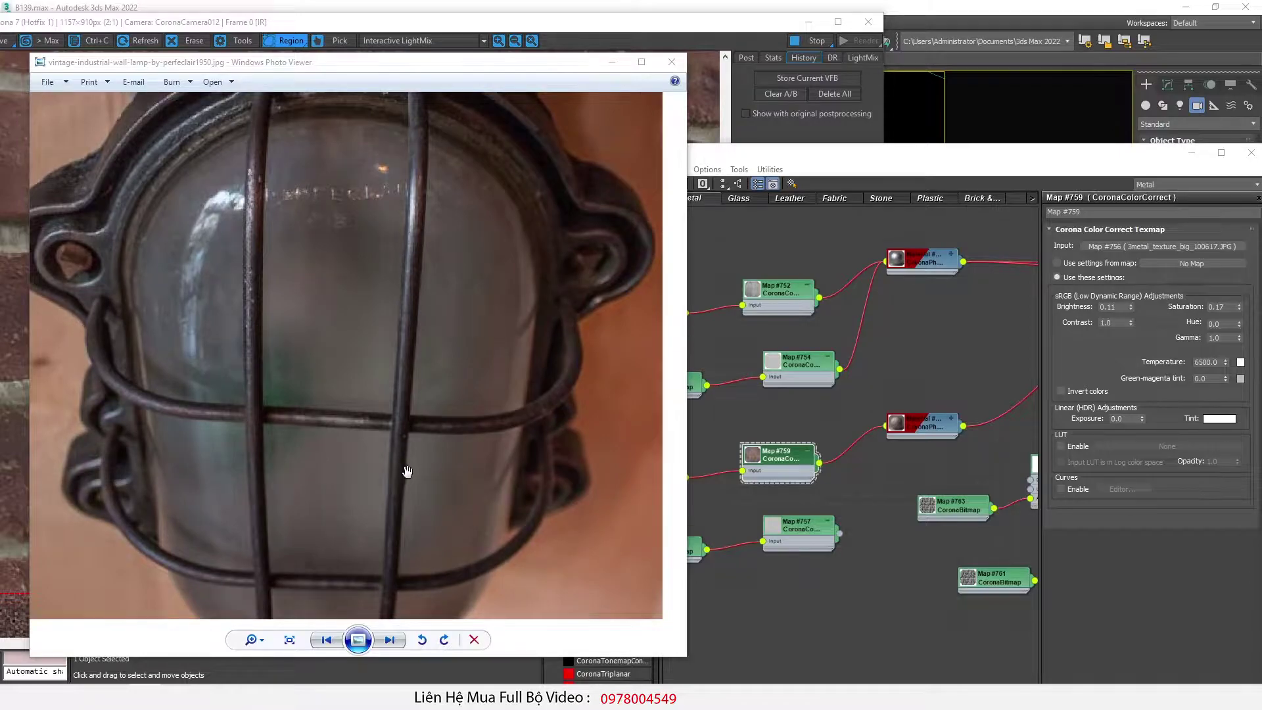
scroll(295, 346, down, 3)
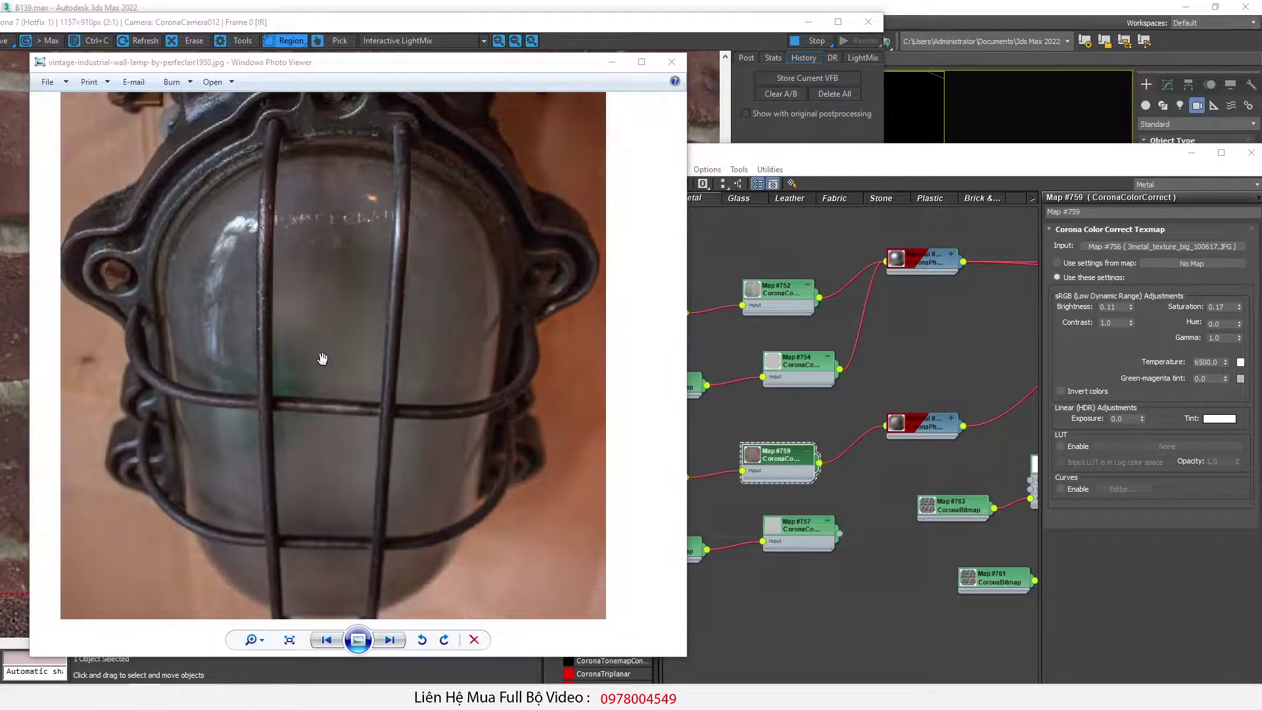
scroll(253, 453, up, 4)
scroll(282, 372, down, 3)
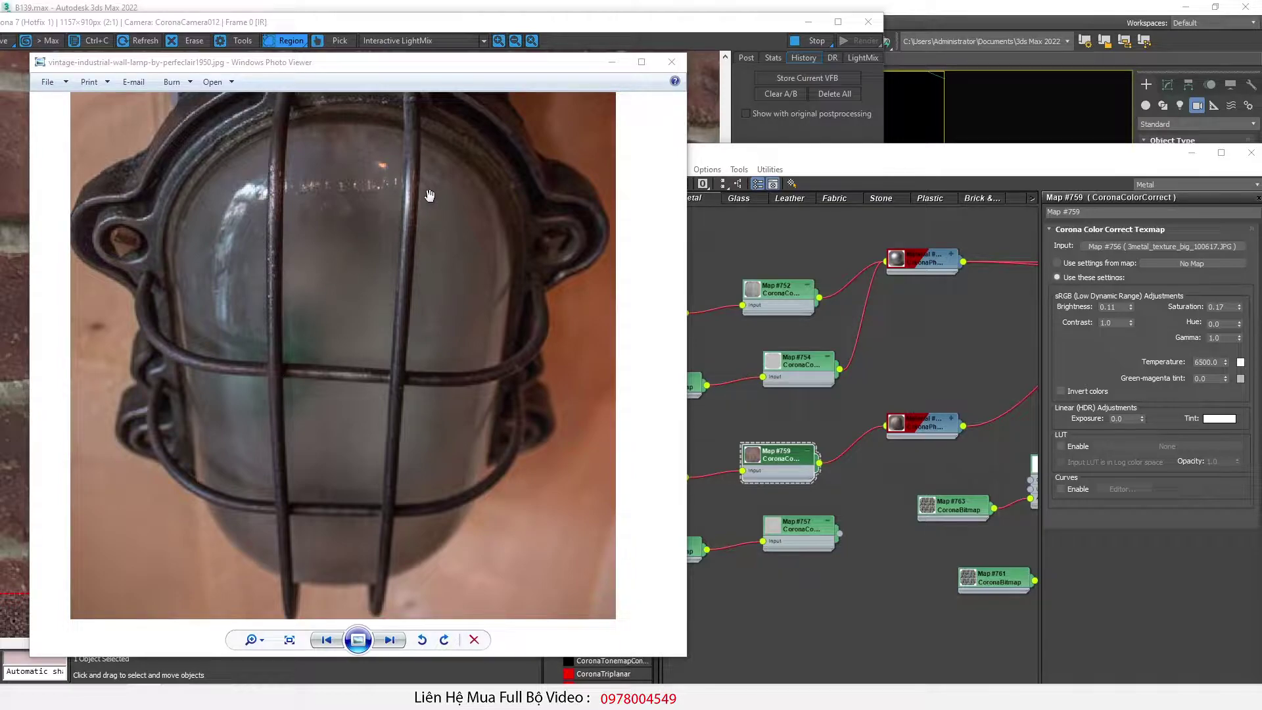
scroll(428, 196, up, 1)
scroll(409, 196, up, 1)
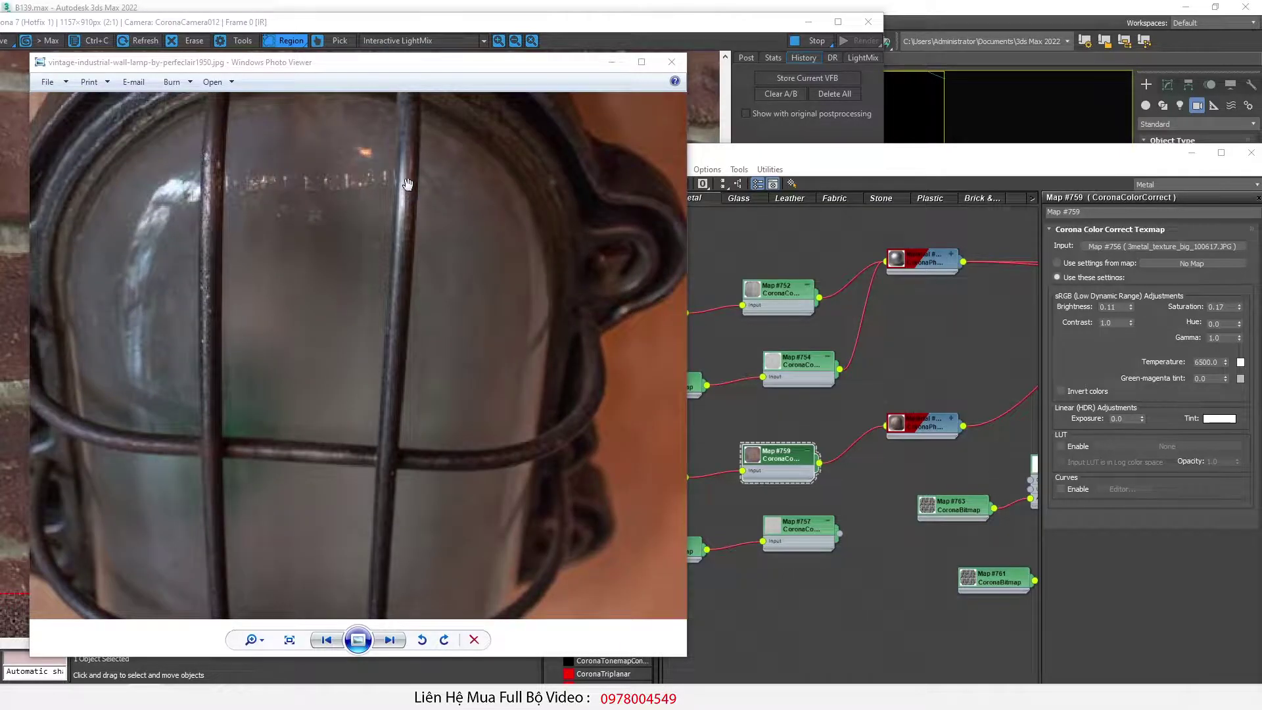
scroll(409, 190, down, 1)
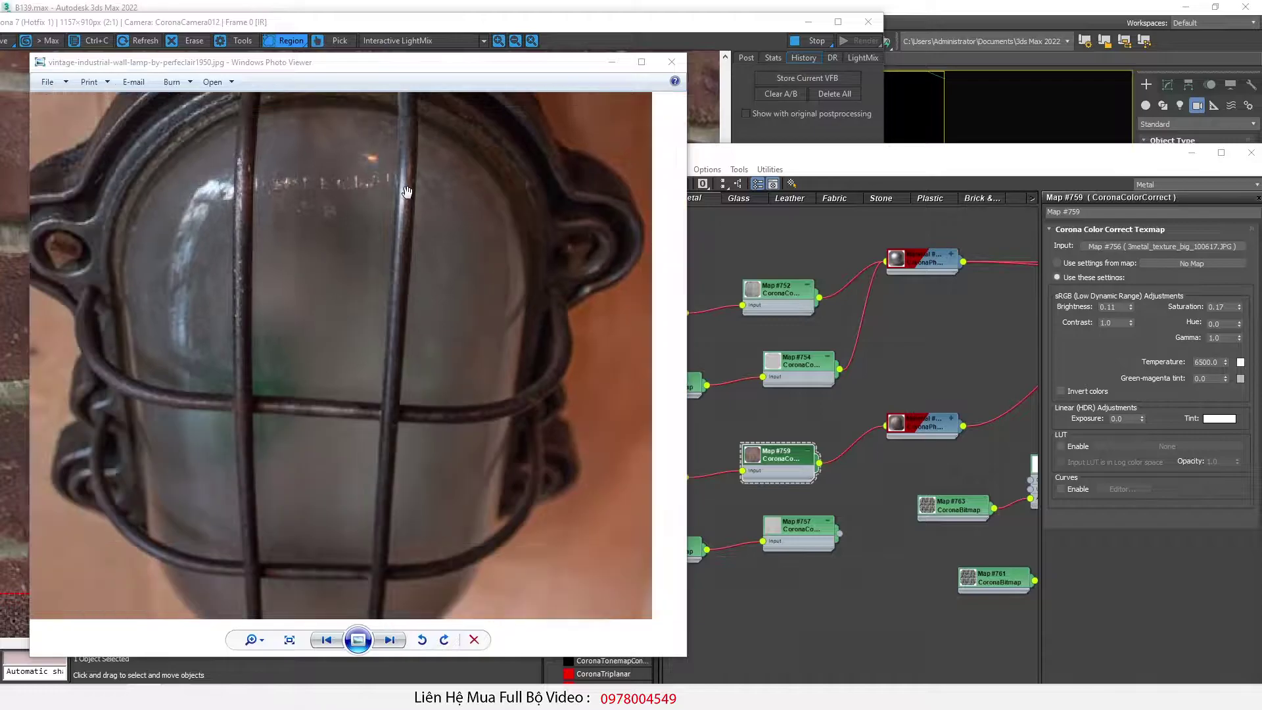
Step: Examine the cage bars, their crossings and the worn frame around the glass up close in the reference photo
scroll(386, 437, up, 1)
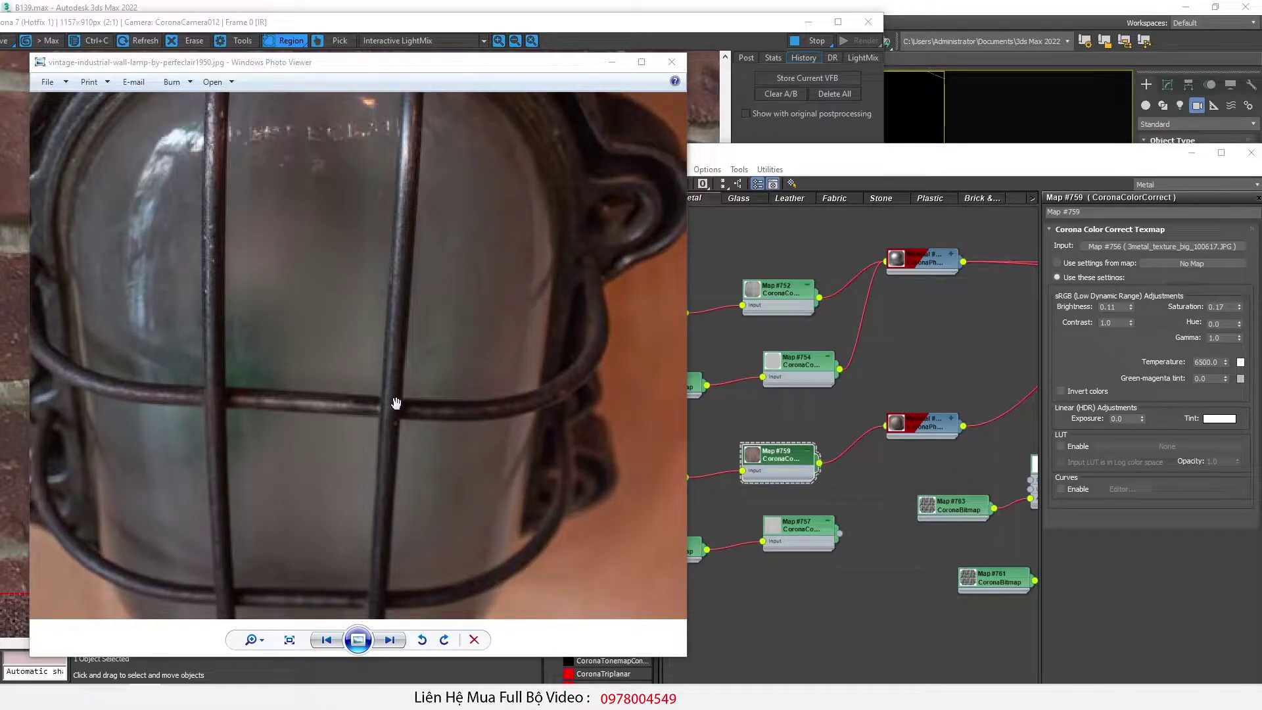
scroll(395, 403, down, 2)
scroll(395, 403, up, 1)
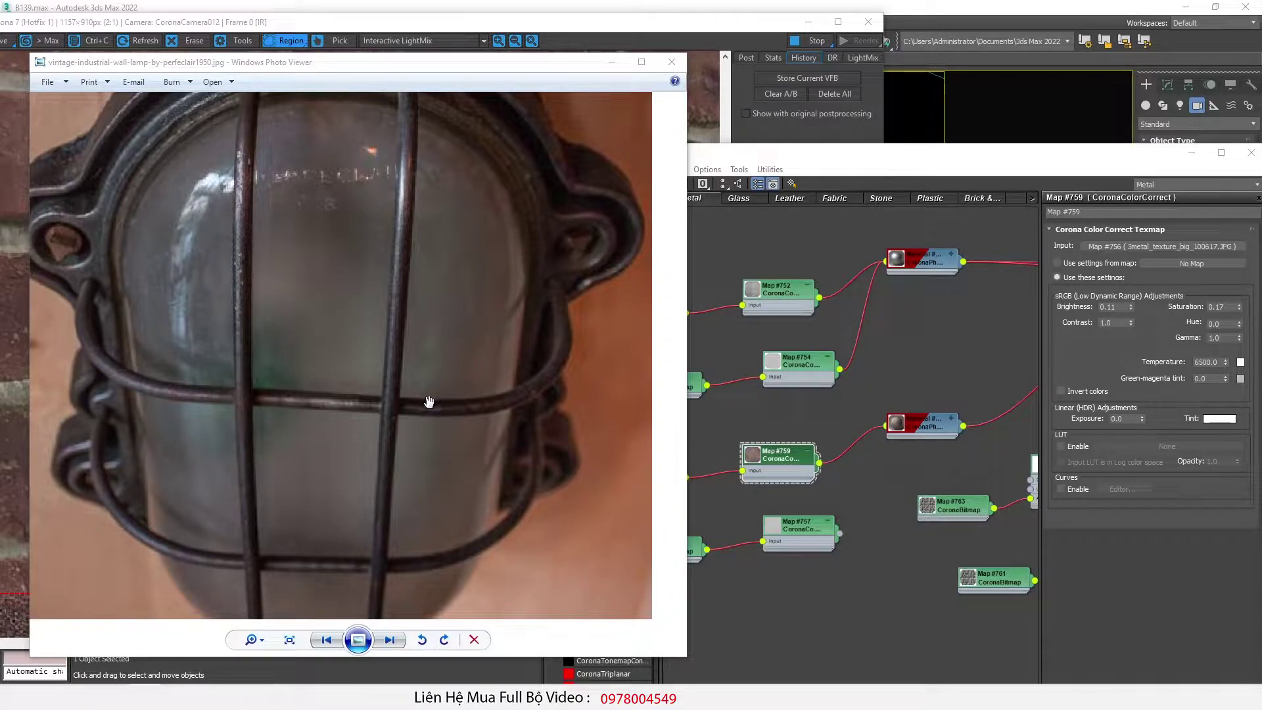
scroll(273, 416, up, 1)
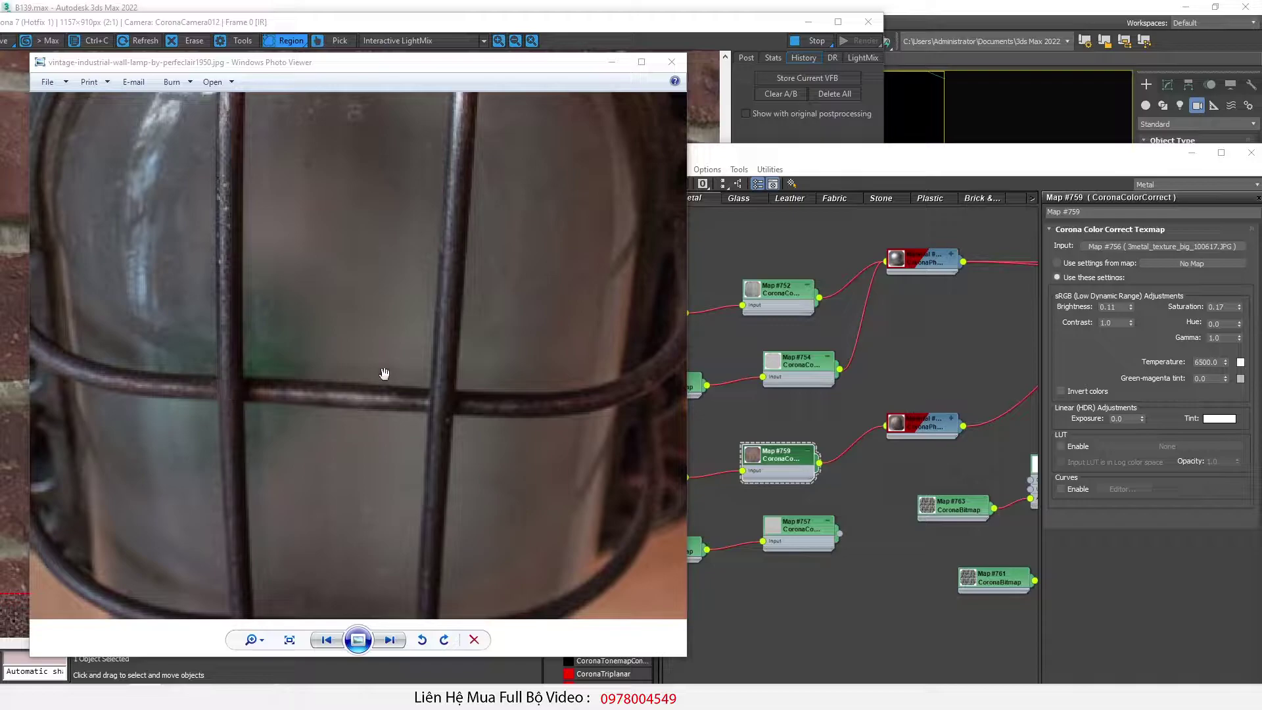
scroll(356, 376, down, 3)
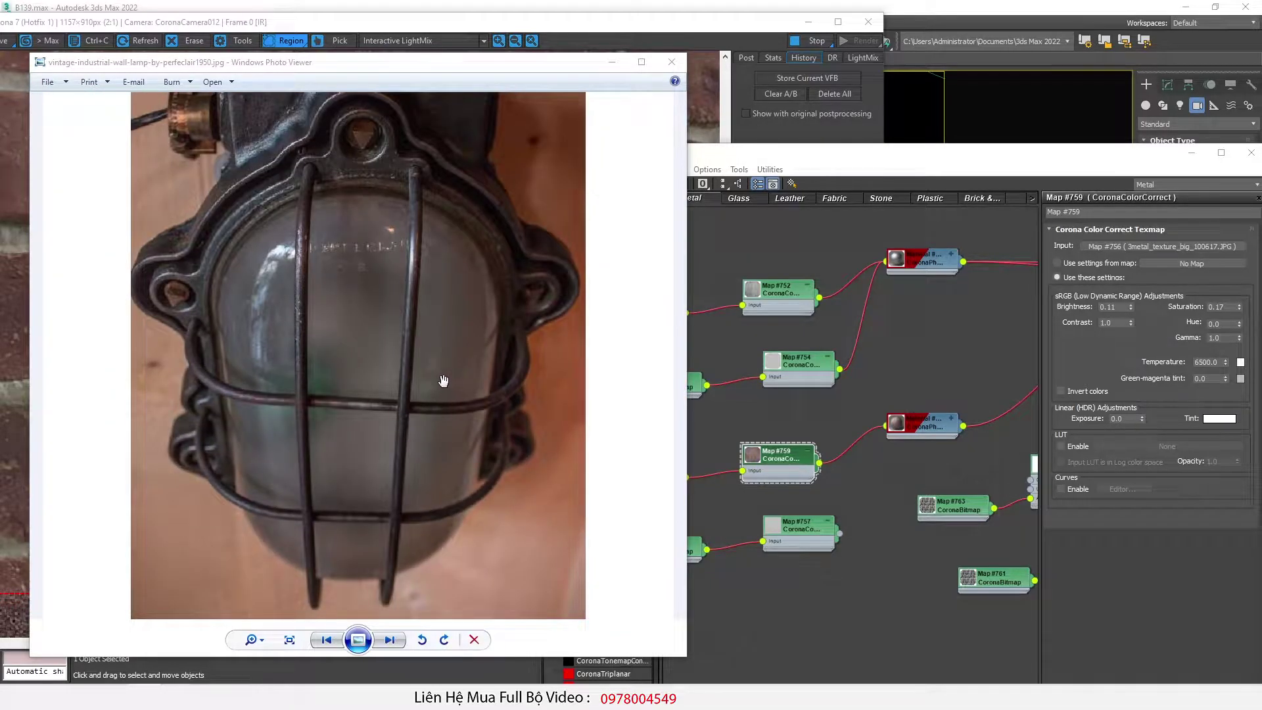
scroll(444, 381, up, 1)
scroll(399, 360, up, 1)
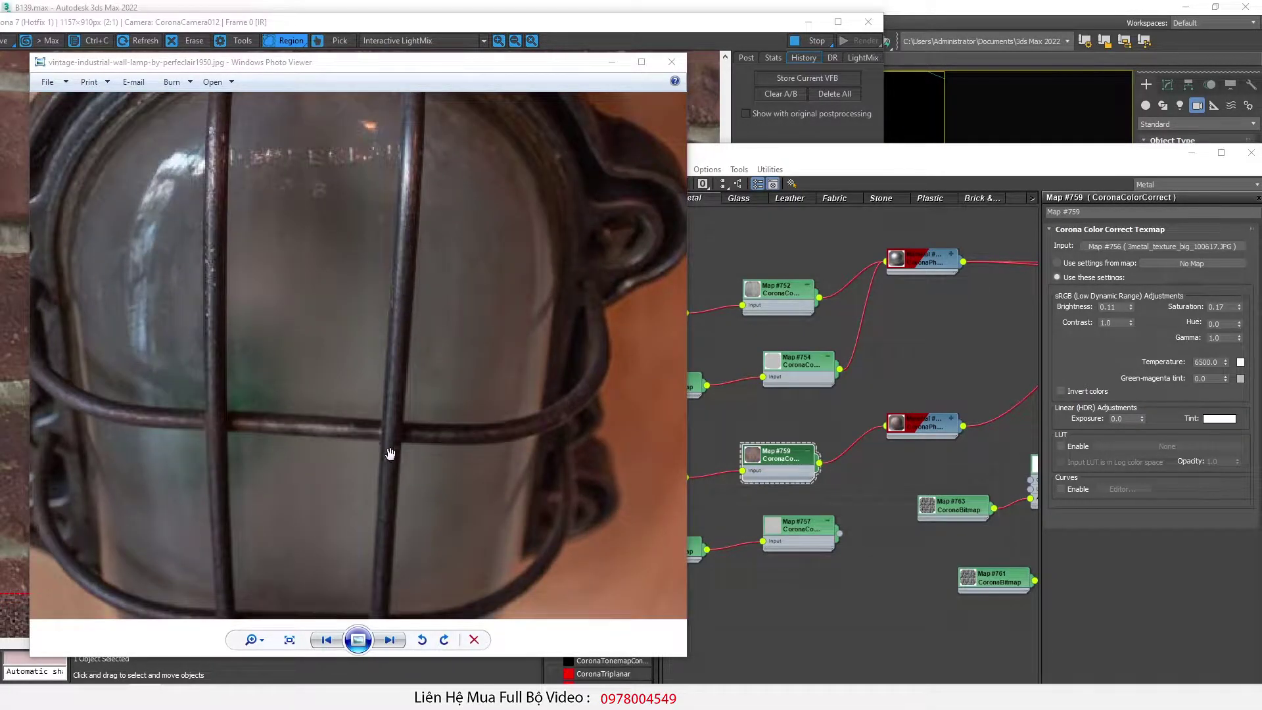
scroll(390, 455, up, 1)
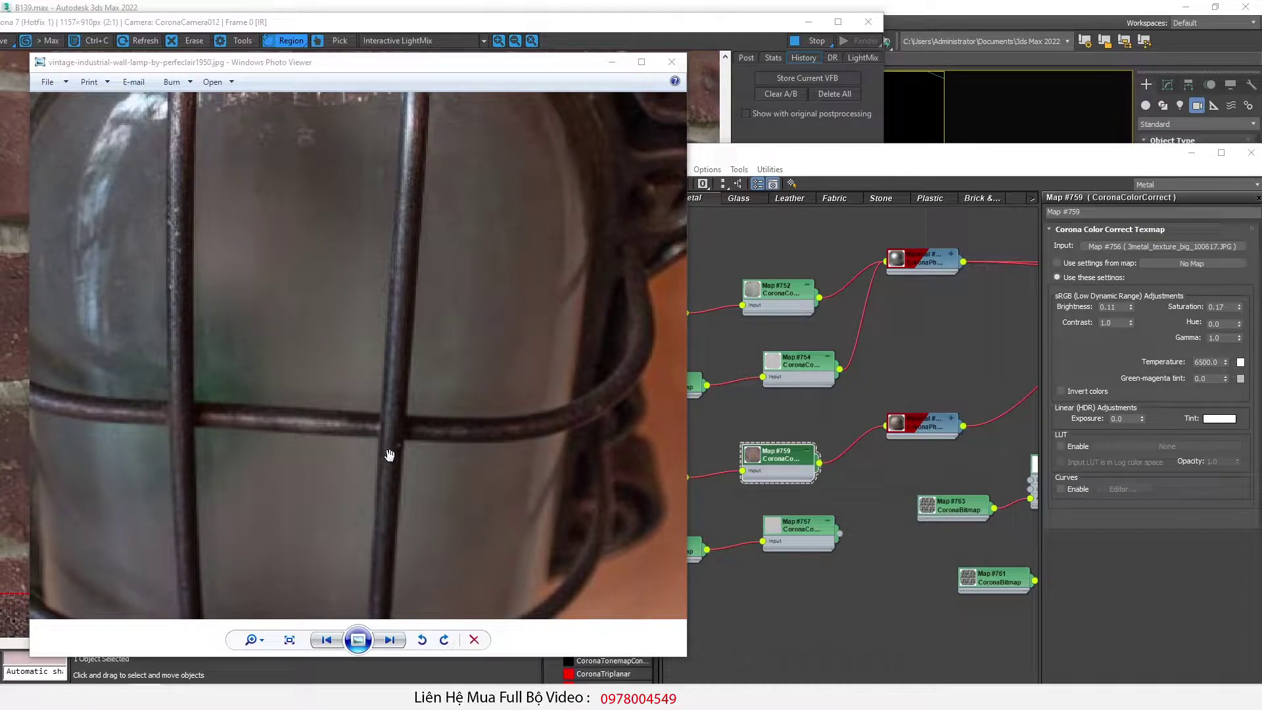
scroll(390, 454, down, 2)
scroll(209, 454, up, 3)
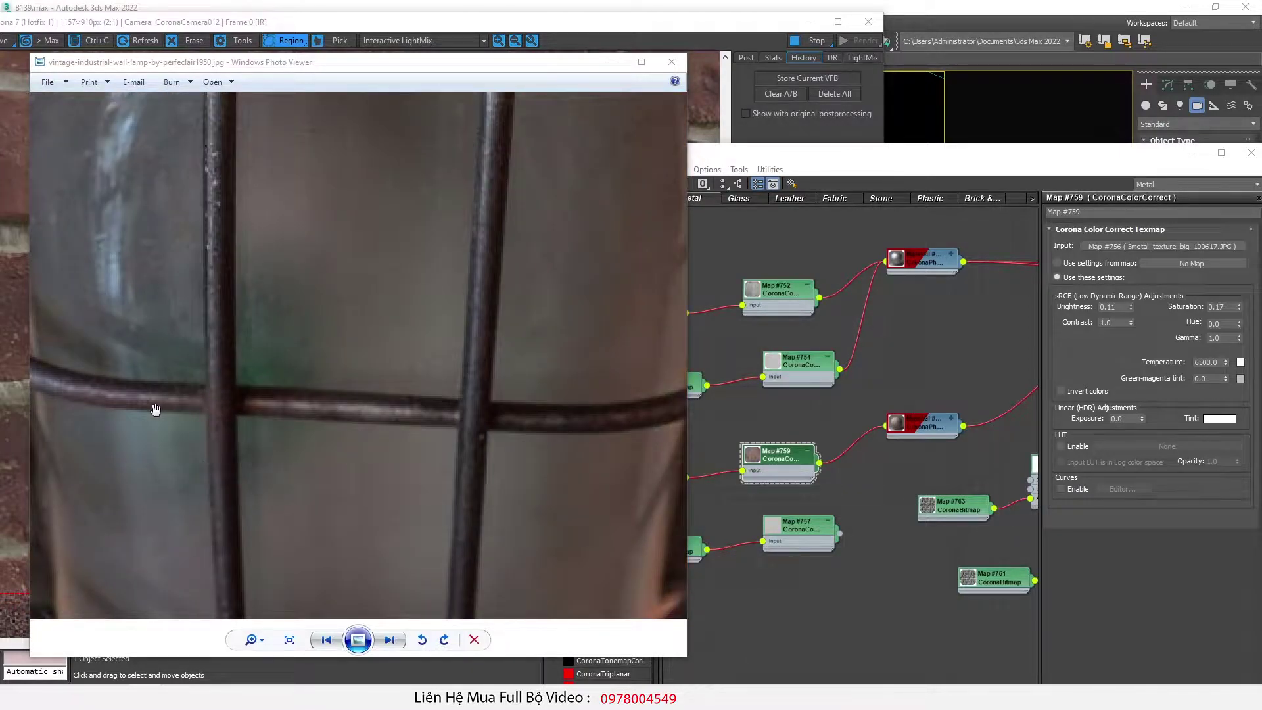
scroll(222, 410, down, 1)
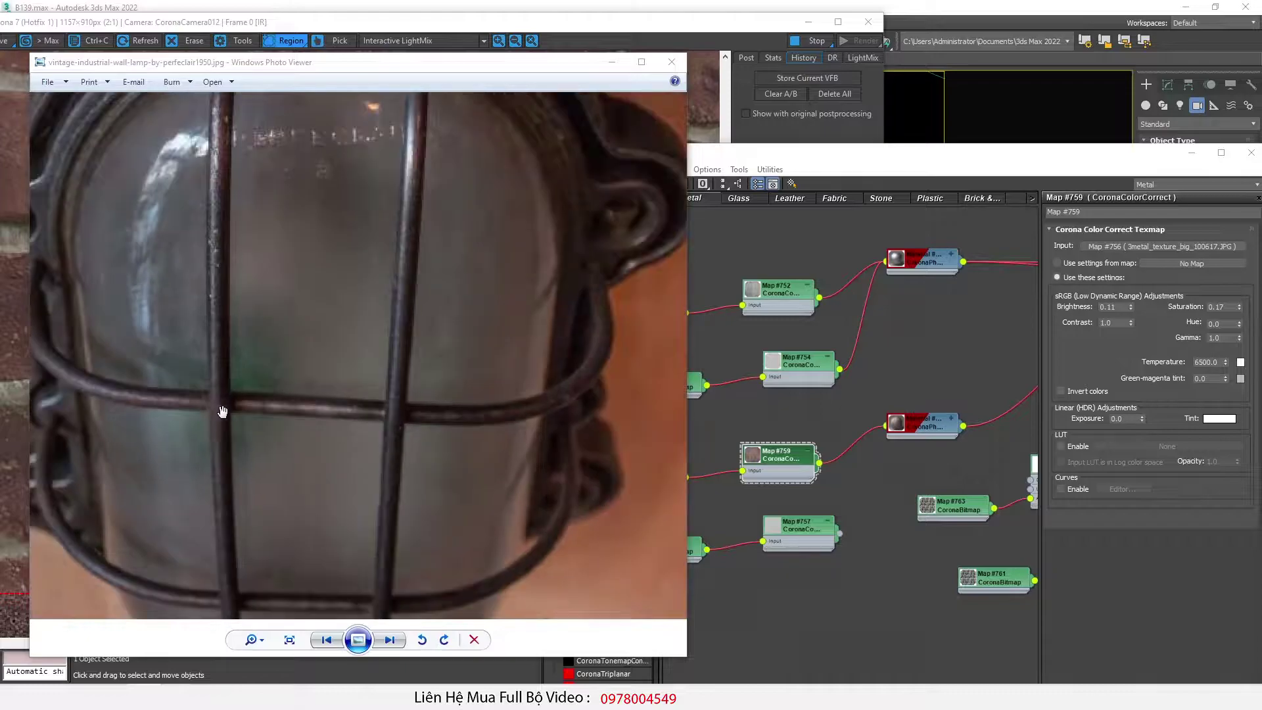
scroll(405, 384, up, 1)
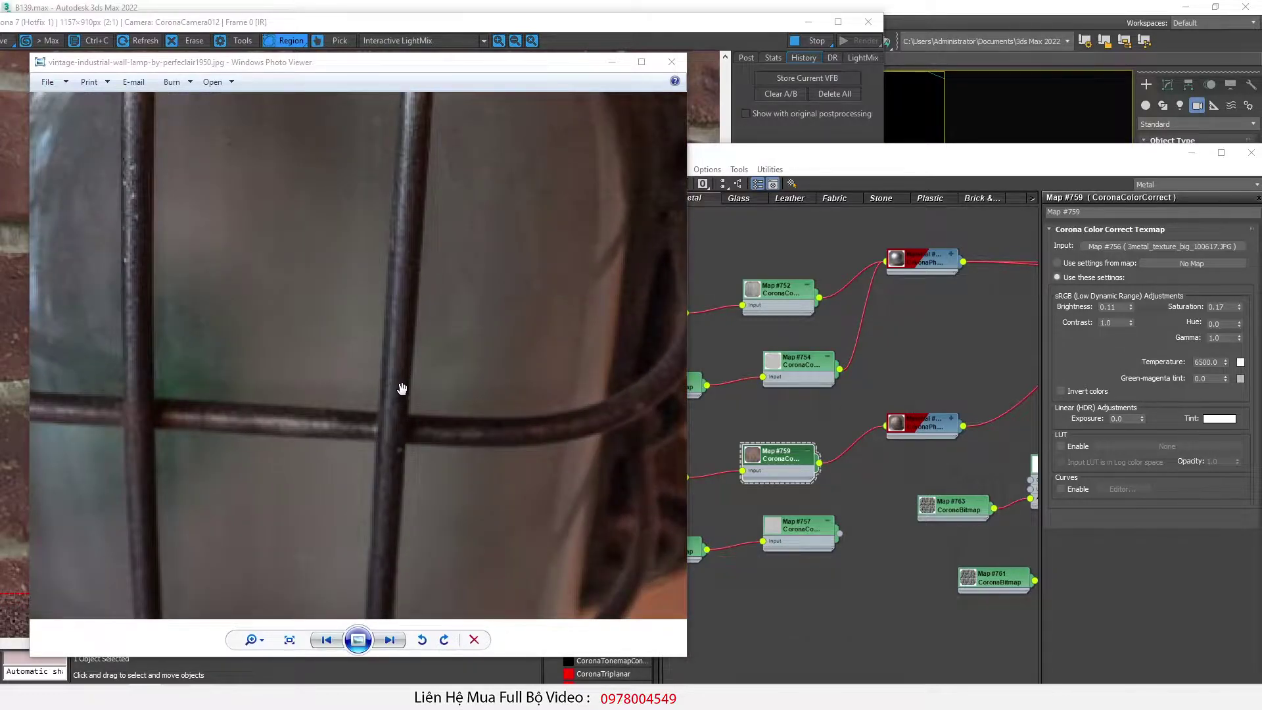
scroll(401, 389, down, 1)
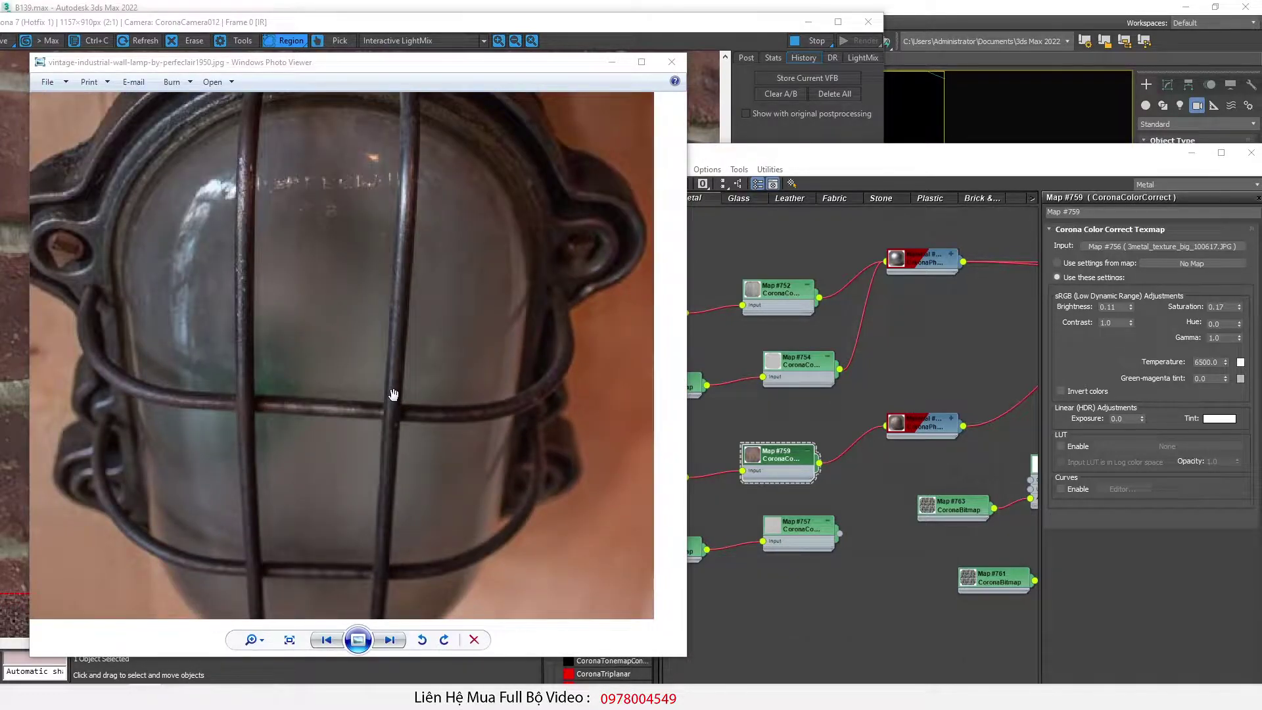
scroll(393, 395, down, 1)
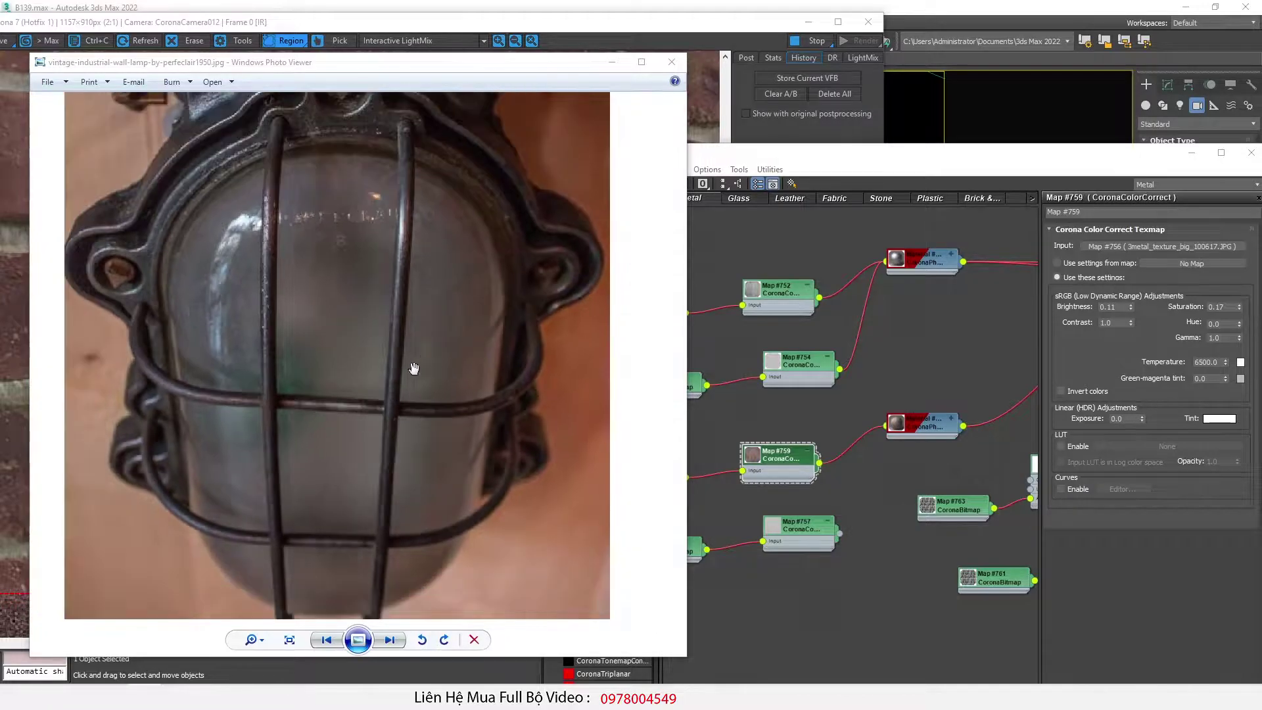
Step: Switch to the Dirt Texture folder in File Explorer, browse the textures and preview DirtTexture (16).jpg and DirtTexture (34).jpg
key(alt+Tab)
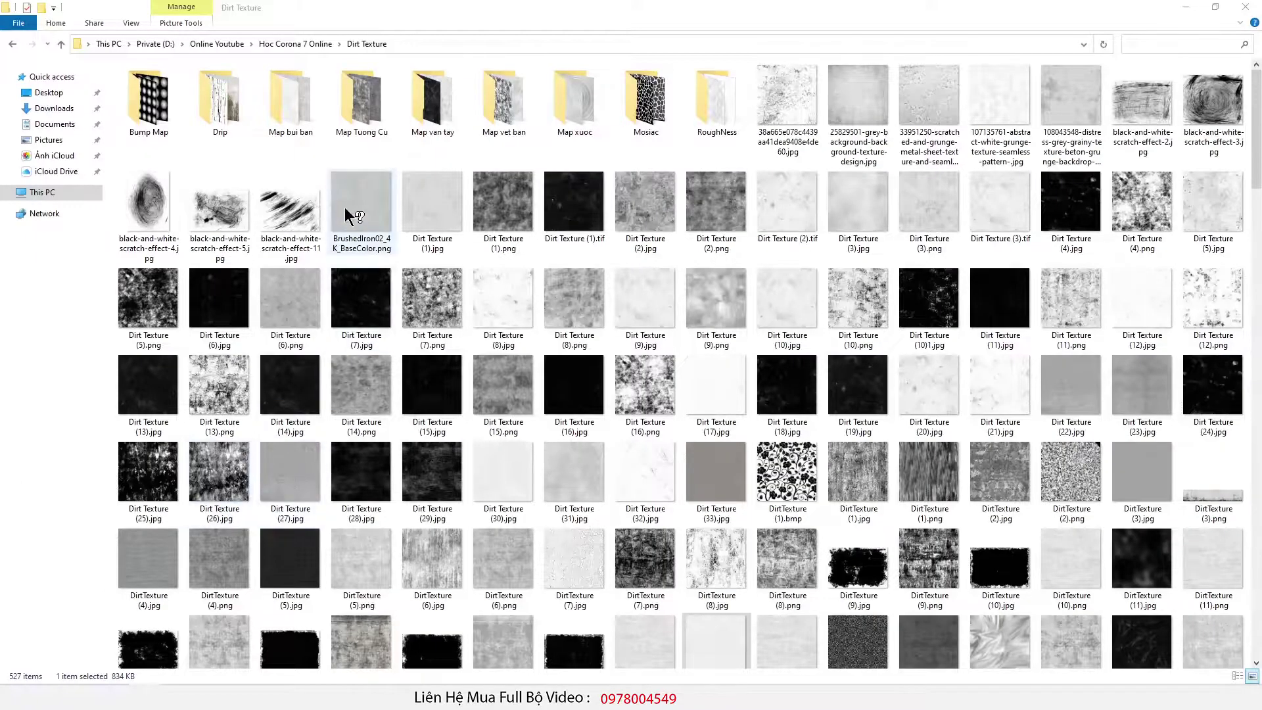
scroll(961, 291, down, 3)
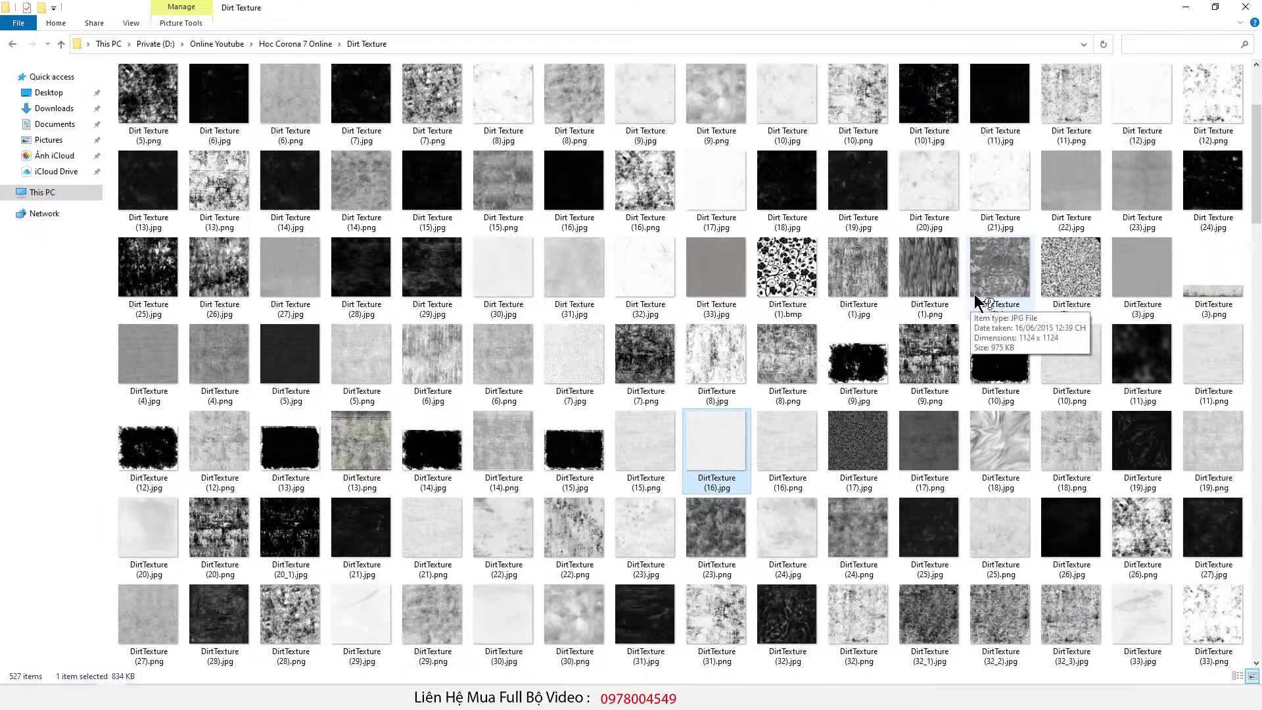
double_click(711, 448)
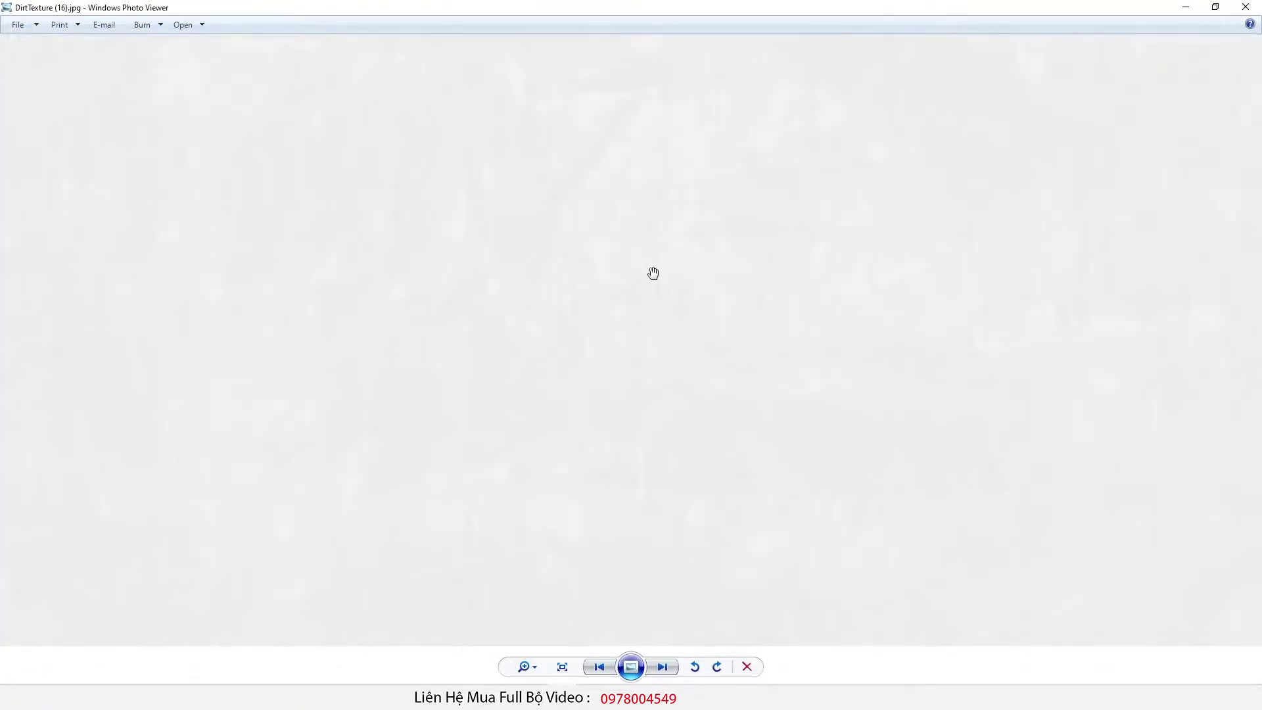
click(1246, 6)
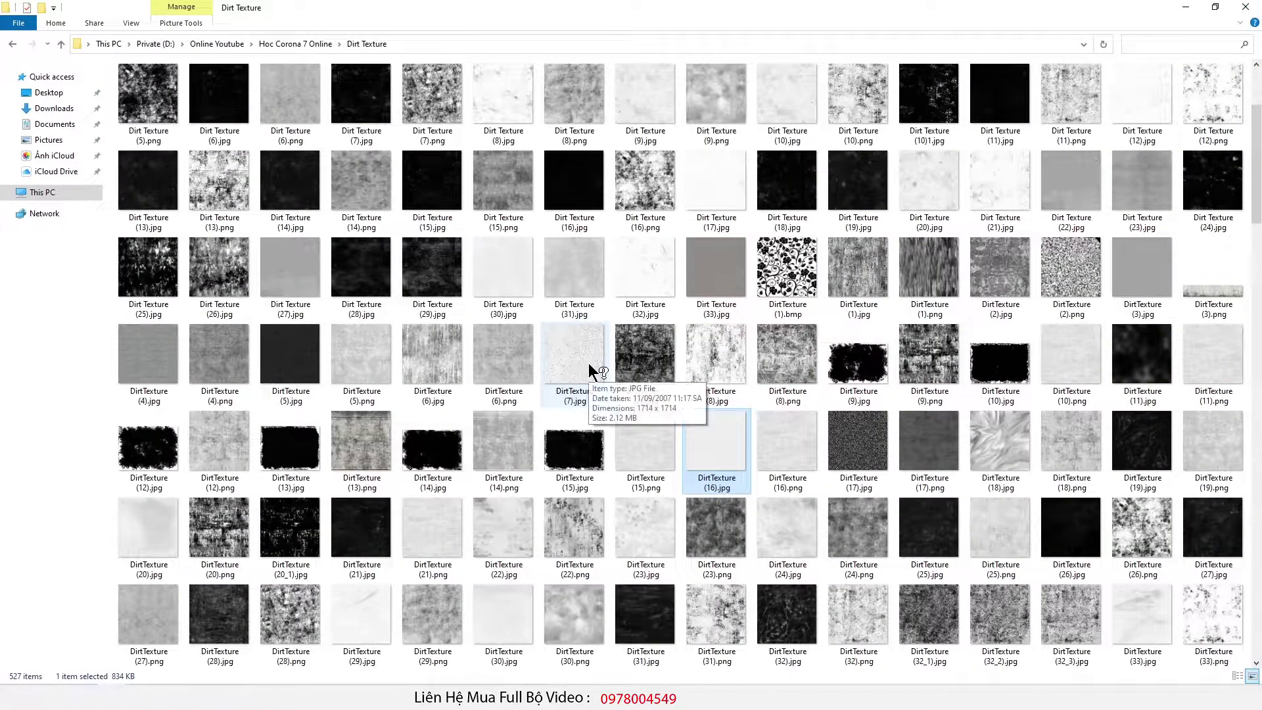
scroll(589, 363, down, 3)
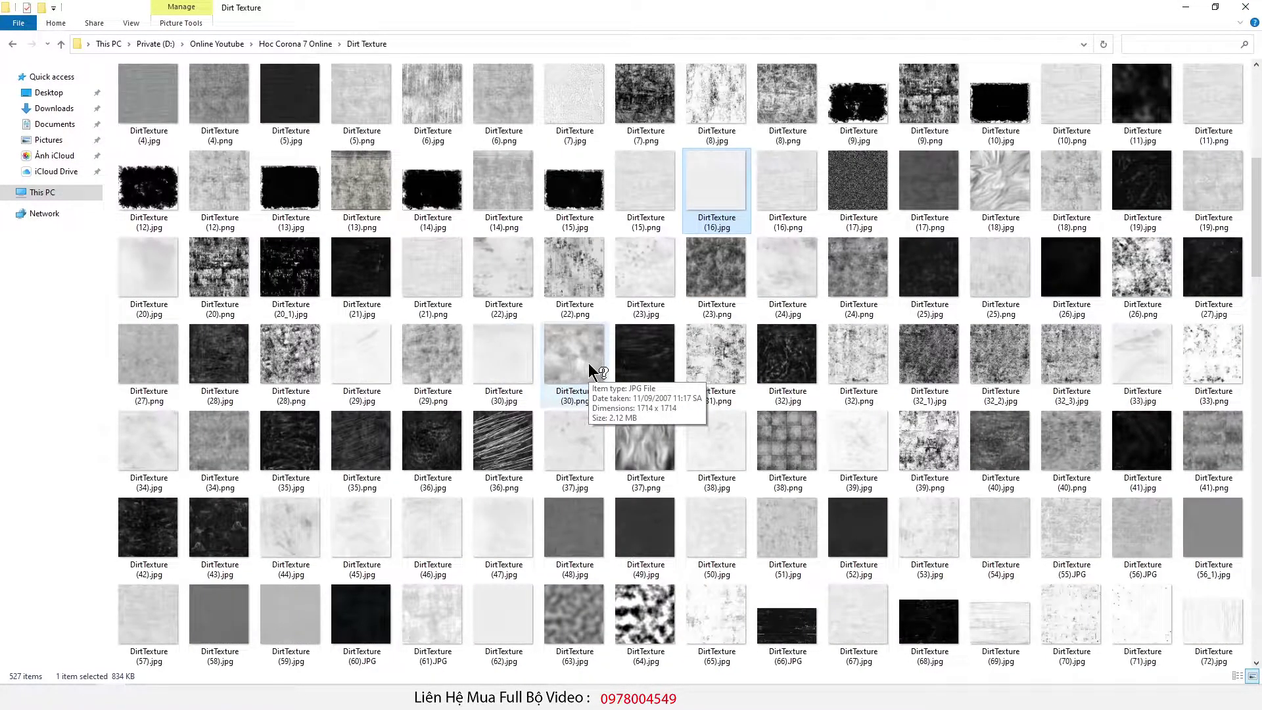
scroll(593, 361, down, 3)
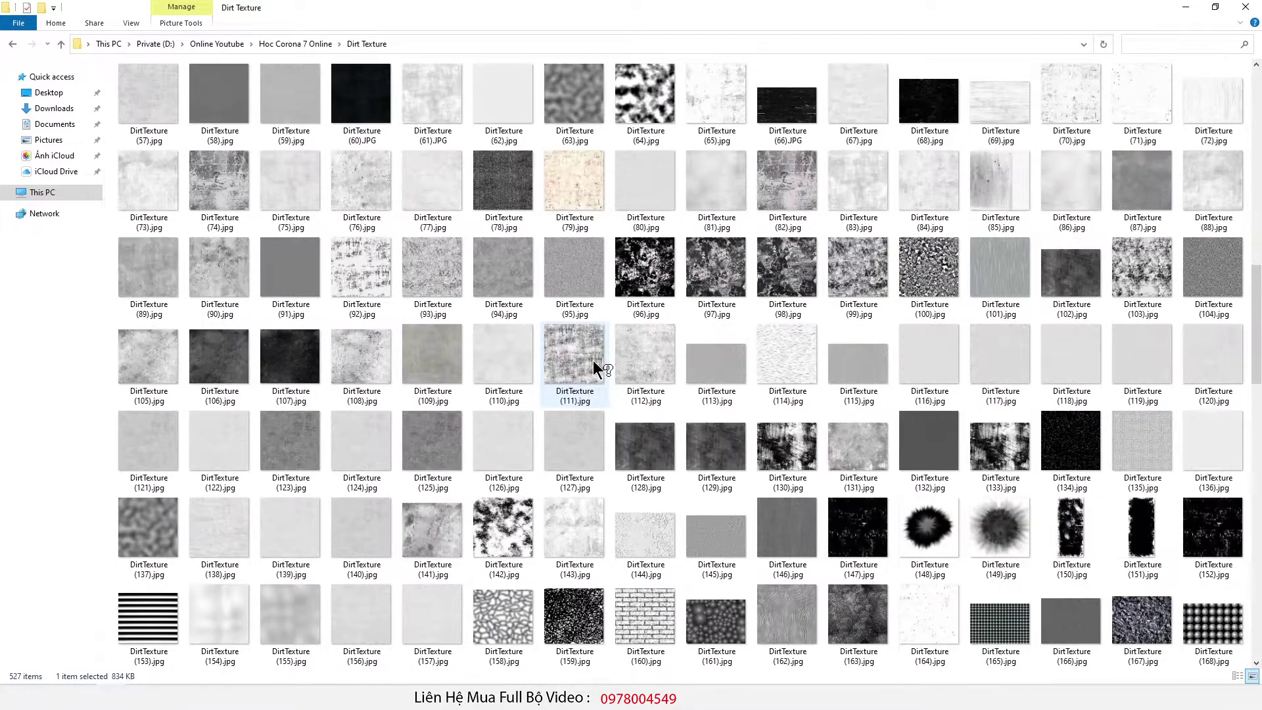
double_click(593, 361)
scroll(873, 226, up, 2)
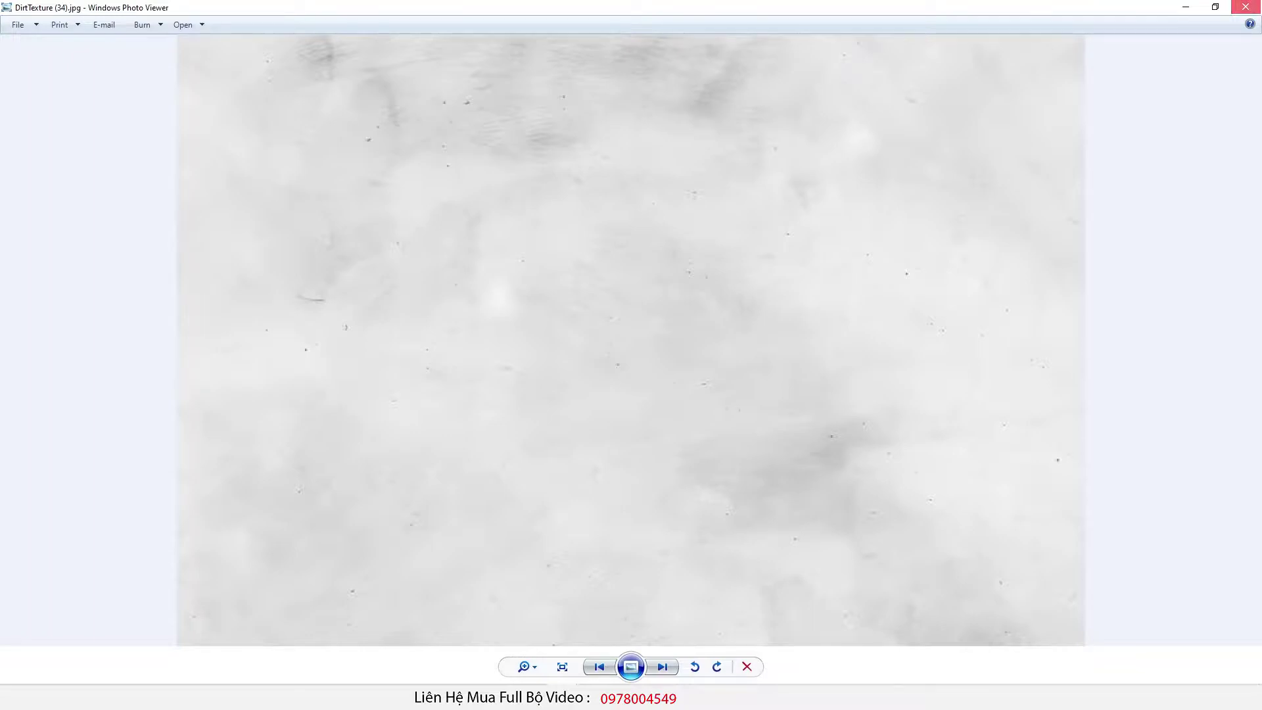
click(1246, 7)
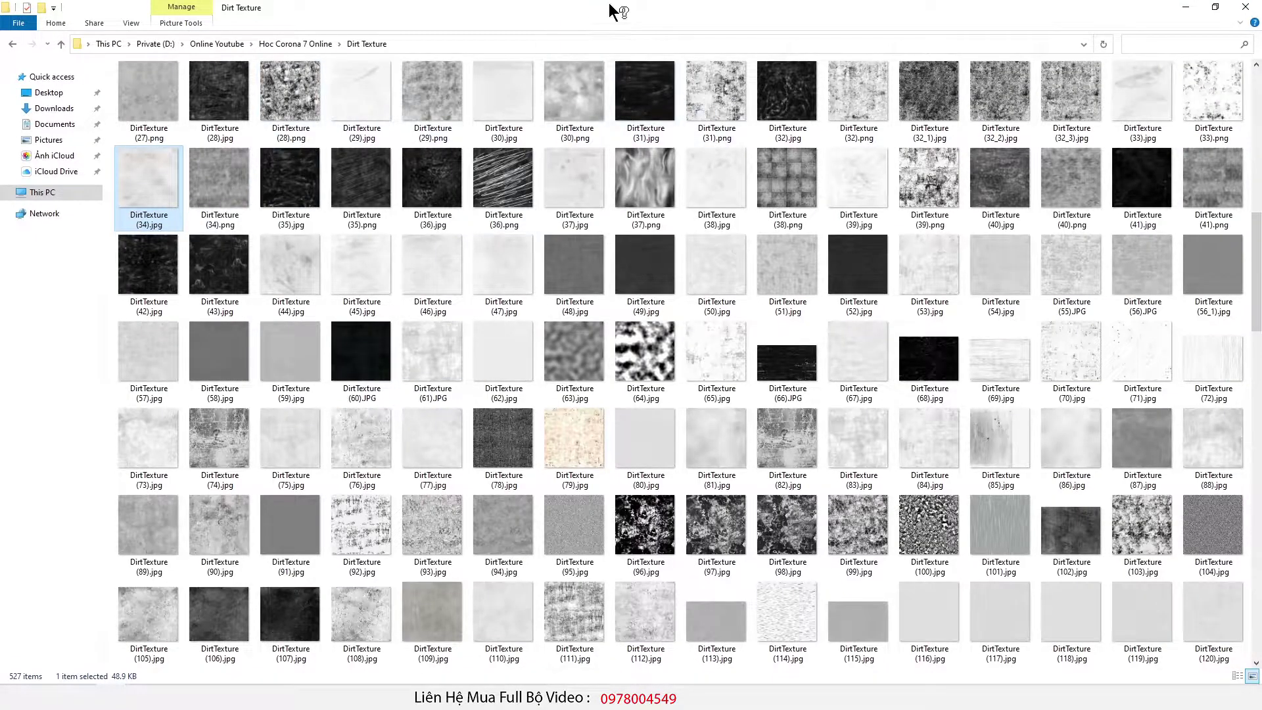
Step: Switch back to the Slate Material Editor in 3ds Max and add a new CoronaPhysicalMtl and an empty CoronaBitmap beside the existing network
drag(625, 9, 377, 43)
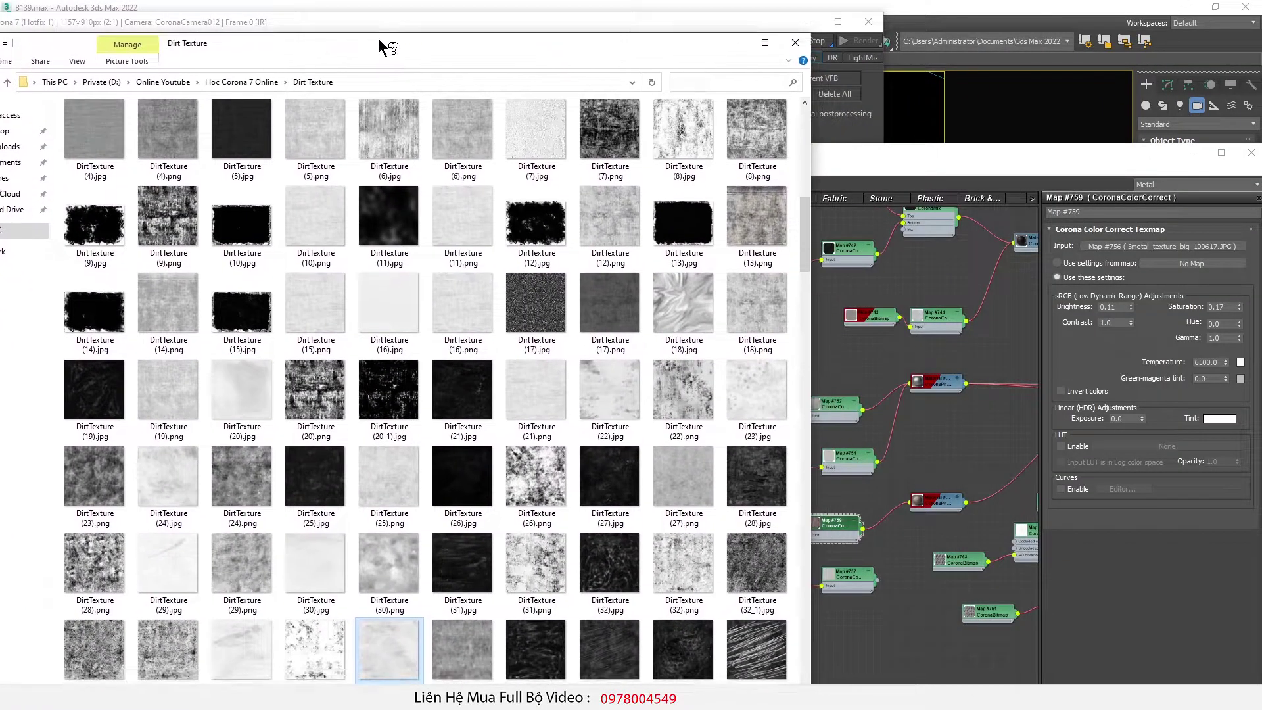
click(998, 172)
scroll(760, 522, down, 6)
scroll(871, 485, up, 4)
middle_drag(871, 491, 849, 526)
drag(605, 235, 966, 314)
double_click(967, 309)
middle_drag(925, 330, 875, 395)
drag(594, 478, 846, 358)
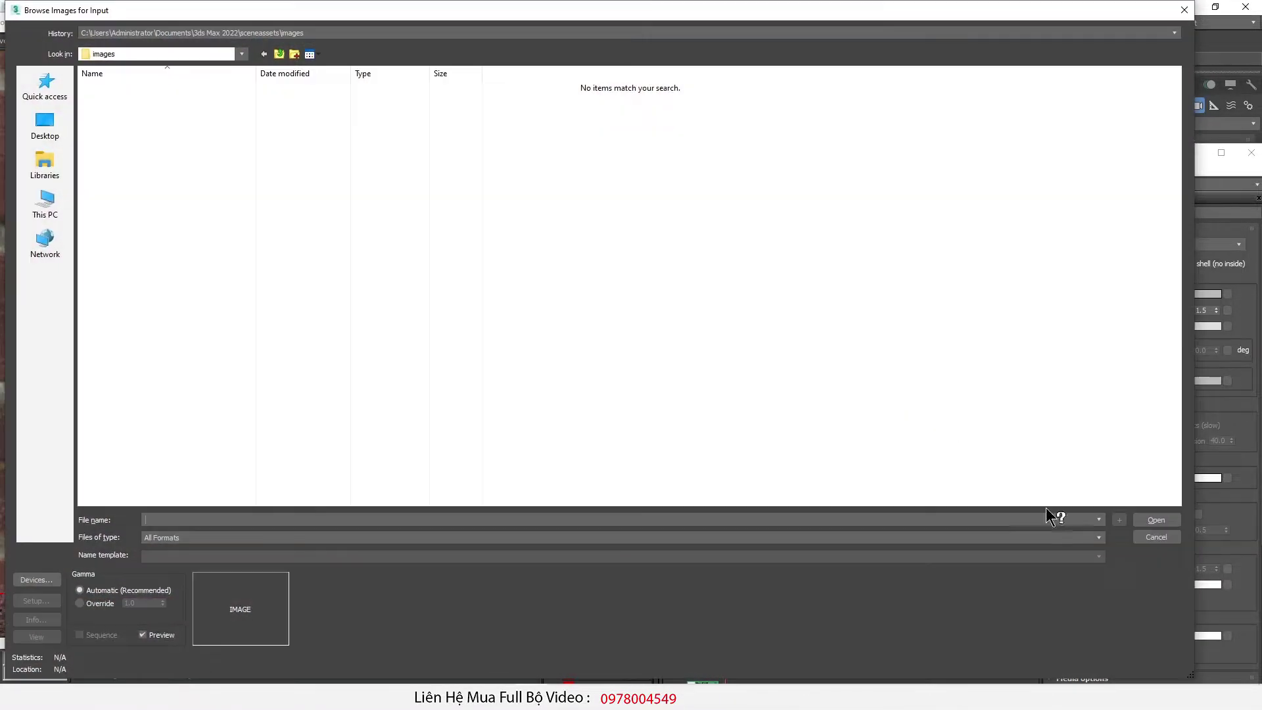
click(1153, 537)
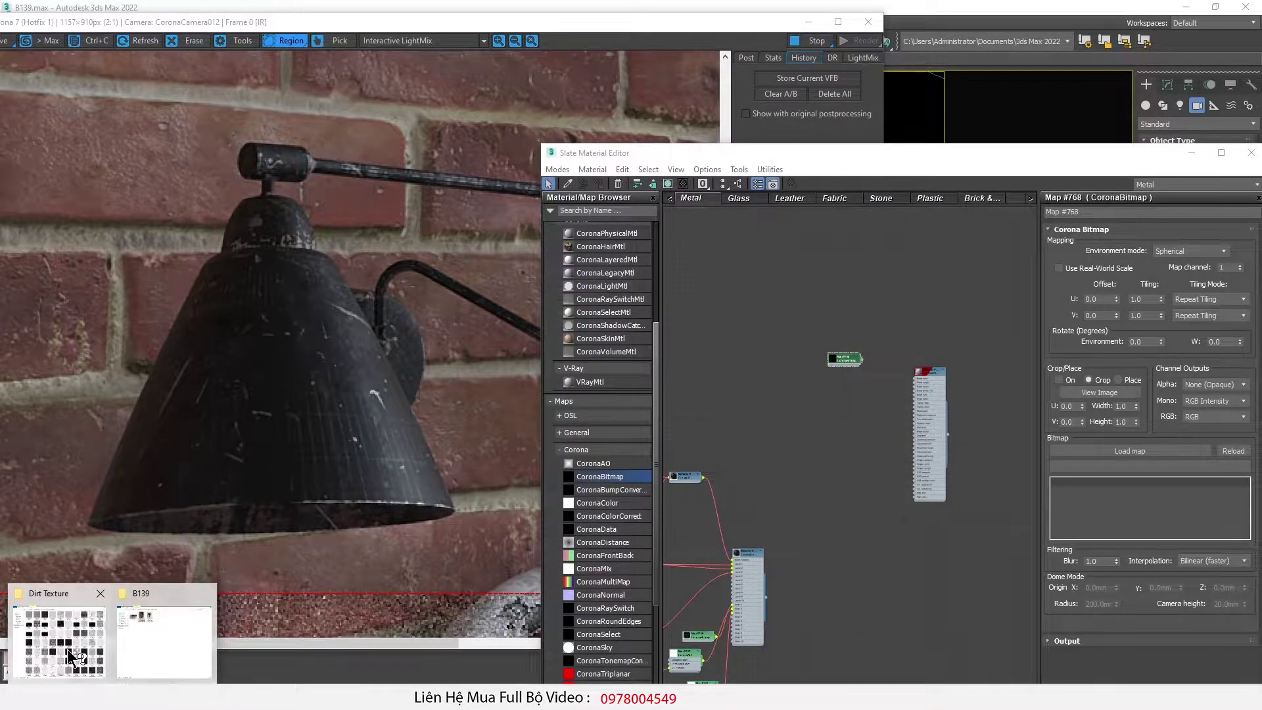
Step: Load DirtTexture (34).jpg into the new bitmap and feed it through a CoronaColorCorrect into the new physical material's base color
click(67, 649)
drag(381, 654, 1126, 461)
click(992, 464)
scroll(944, 295, up, 3)
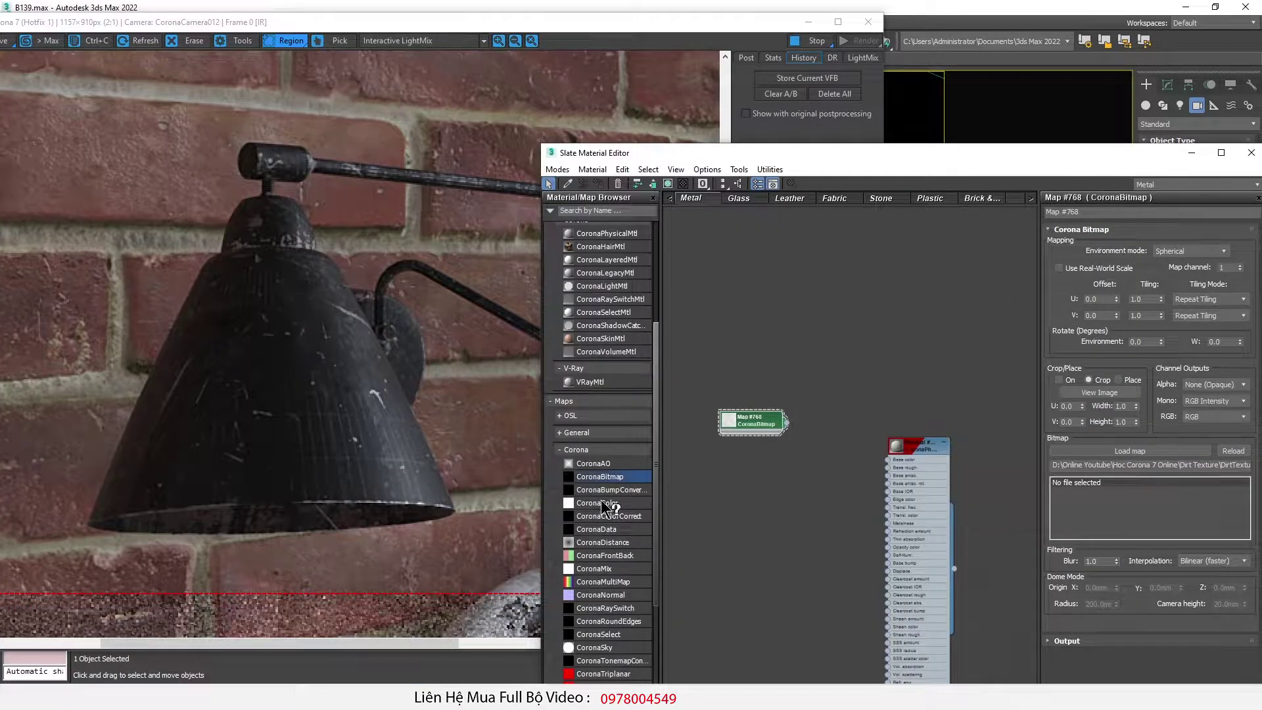
drag(605, 516, 890, 461)
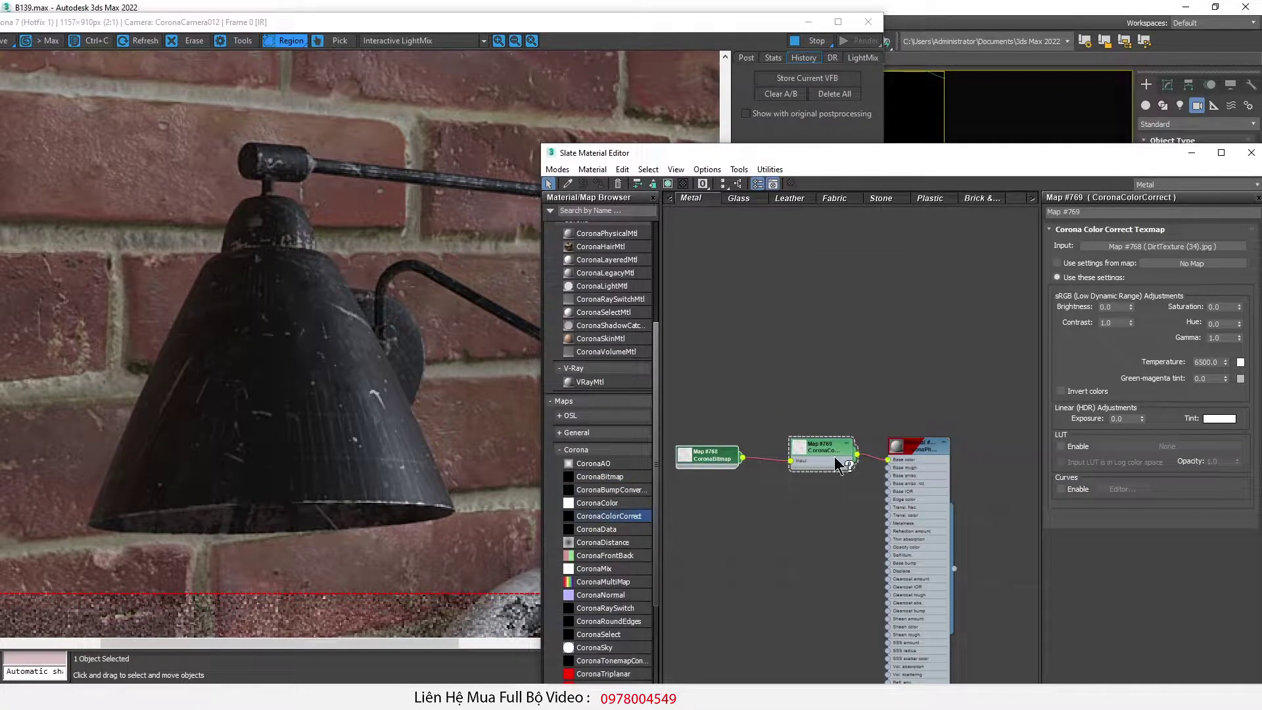
Step: Copy the new bitmap and color correction pair below the original and load DirtTexture (58).jpg into the copied bitmap
scroll(836, 458, up, 2)
scroll(818, 456, down, 1)
ctrl+click(807, 457)
shift+drag(807, 456, 817, 539)
double_click(702, 543)
click(145, 697)
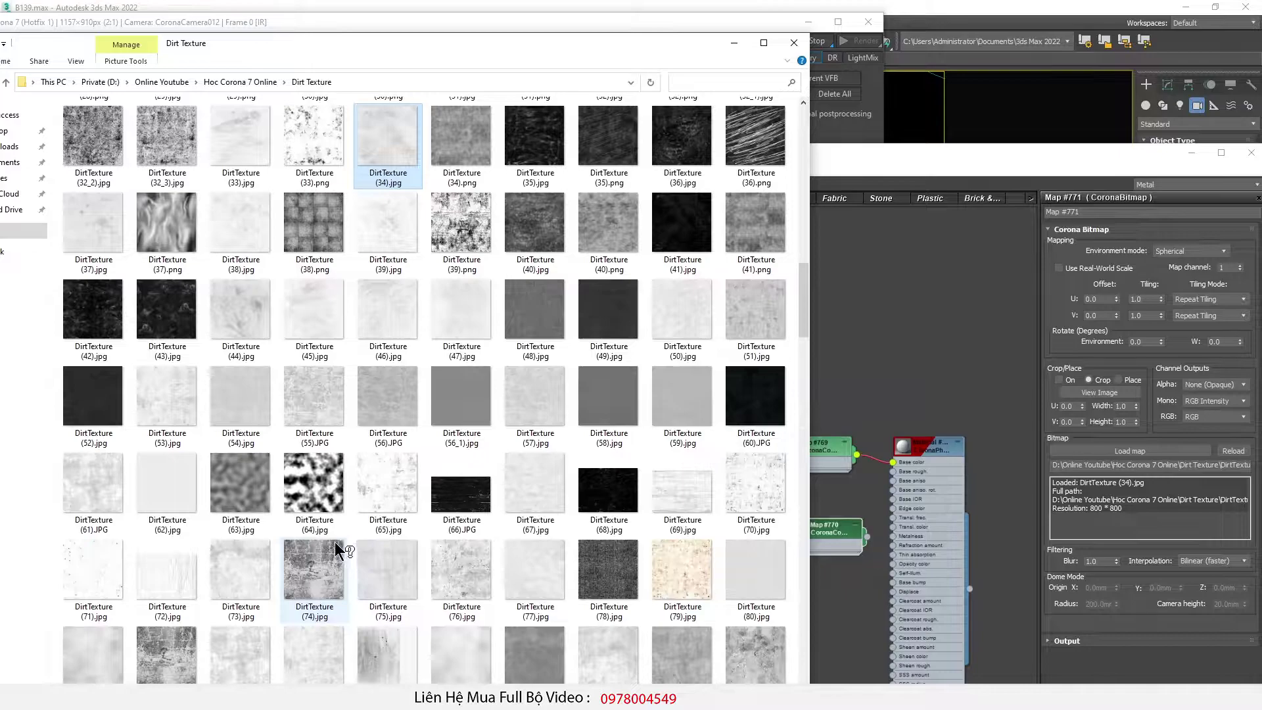
double_click(602, 405)
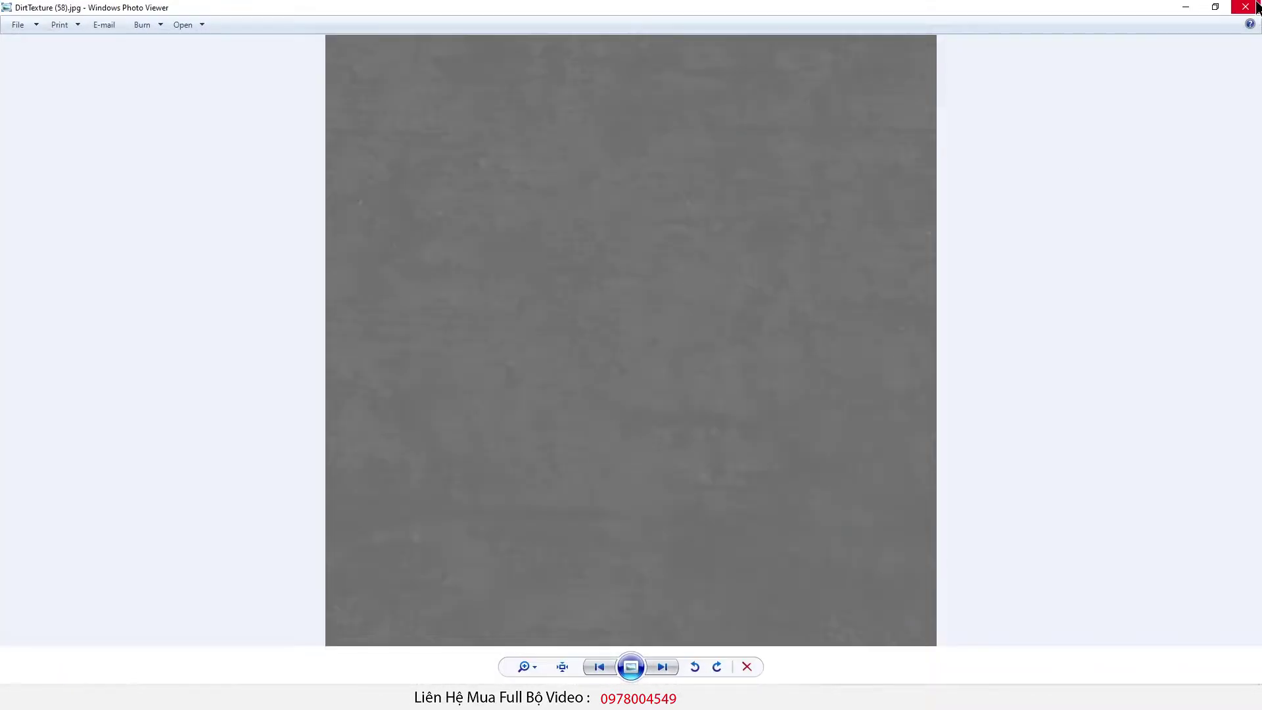
click(1246, 7)
drag(609, 394, 1147, 449)
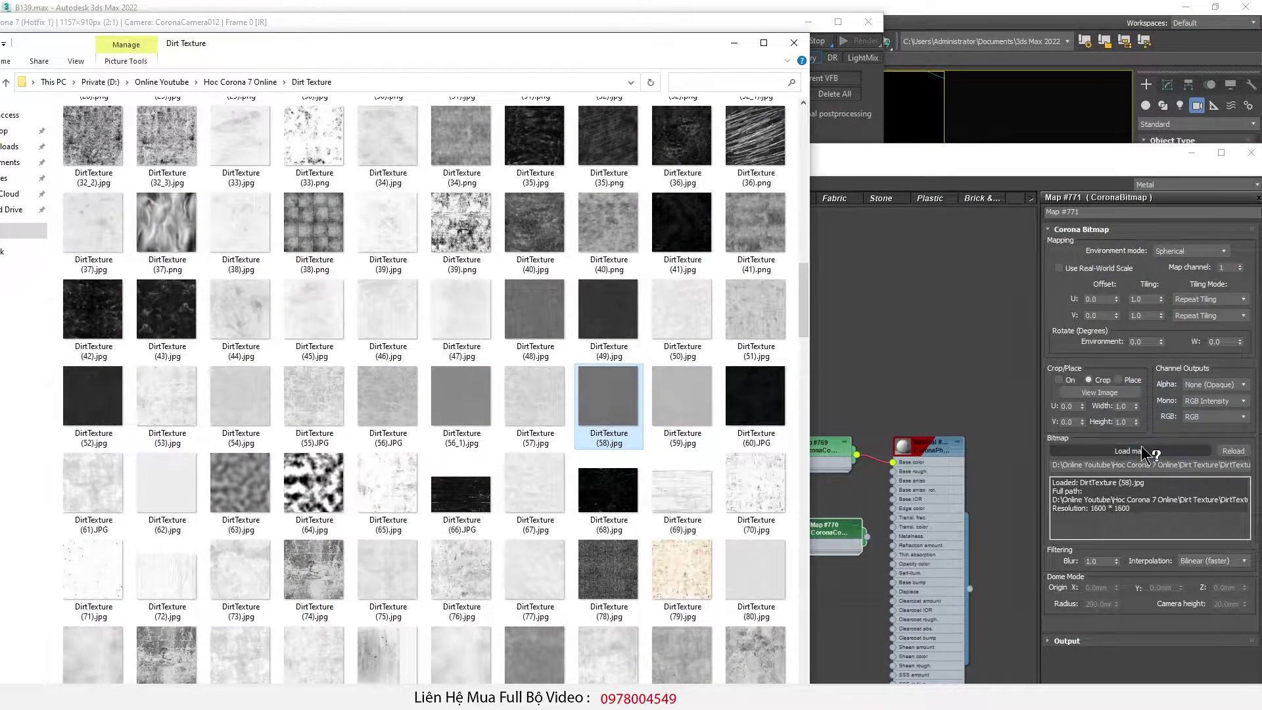
Step: Connect the copied color correction to the new physical material's base roughness and set the material's metalness to Metal
middle_click(934, 386)
scroll(848, 526, up, 2)
drag(880, 543, 921, 440)
double_click(973, 405)
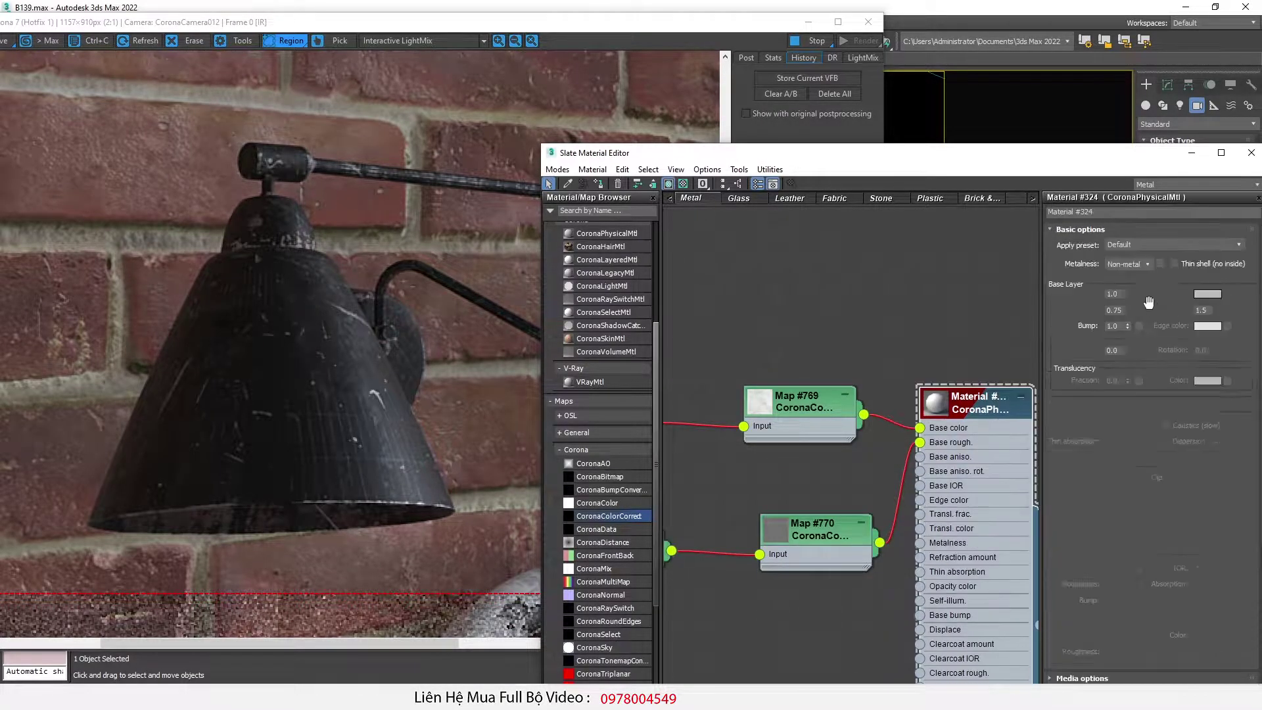
Step: Inspect the new metal material in an enlarged preview window and close it
right_click(979, 405)
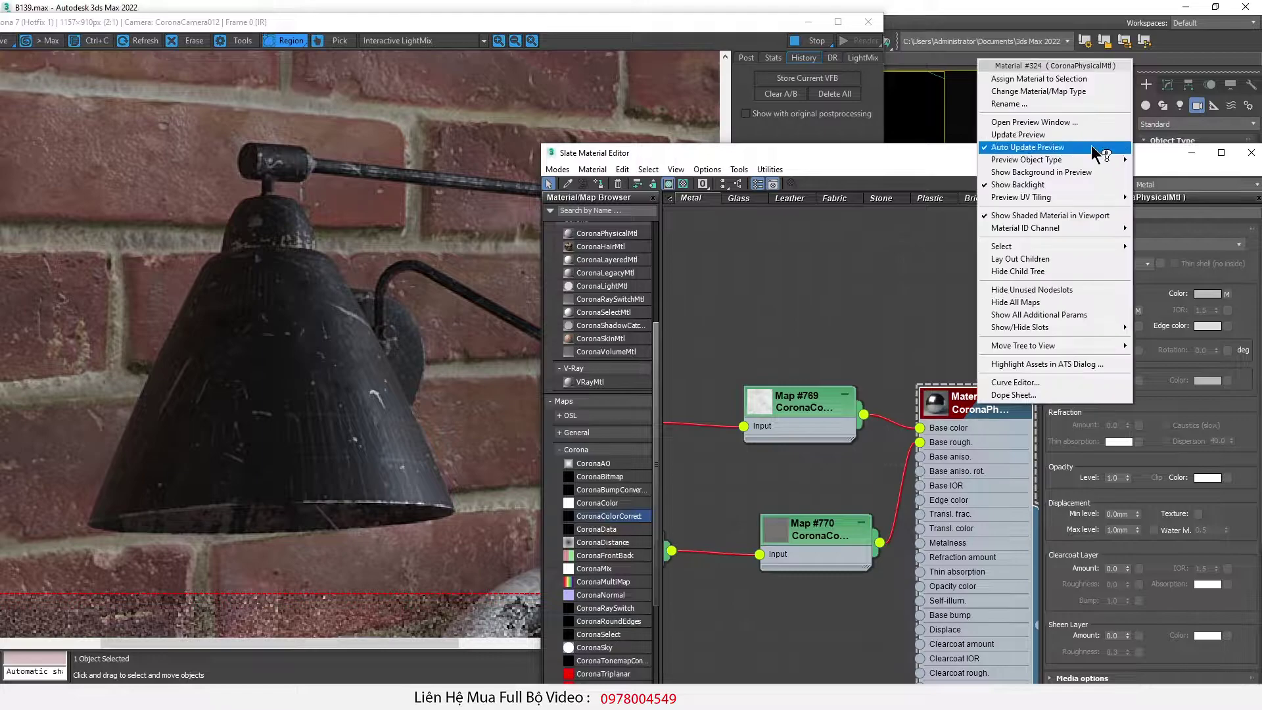
click(1065, 123)
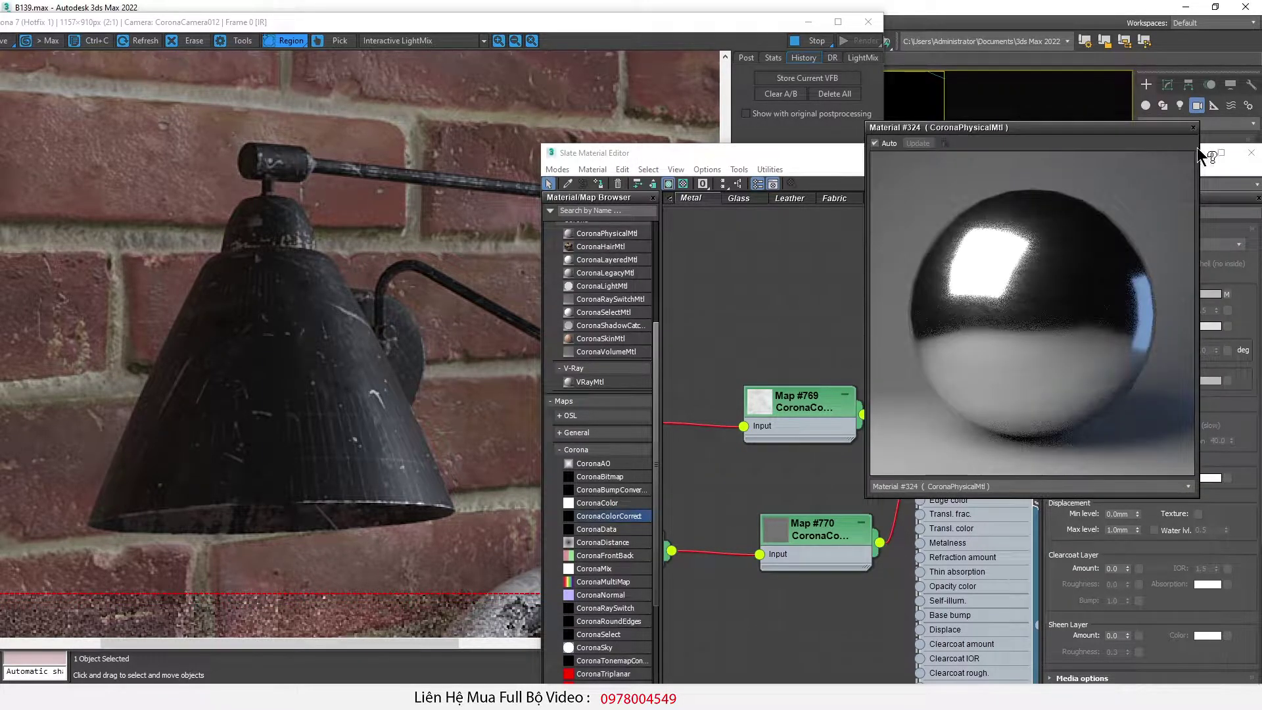
click(1194, 127)
Step: Add a new CoronaLayeredMtl beside the new physical metal material
scroll(843, 350, down, 5)
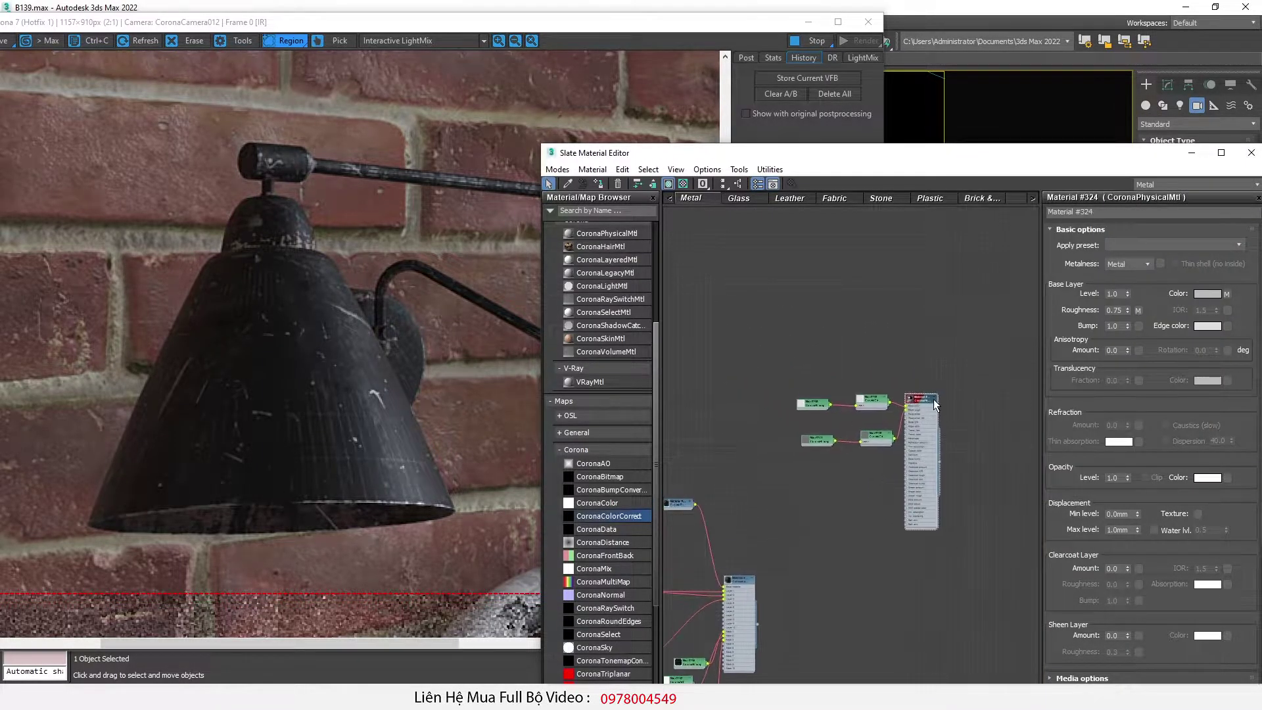
drag(1004, 451, 1004, 450)
double_click(1004, 450)
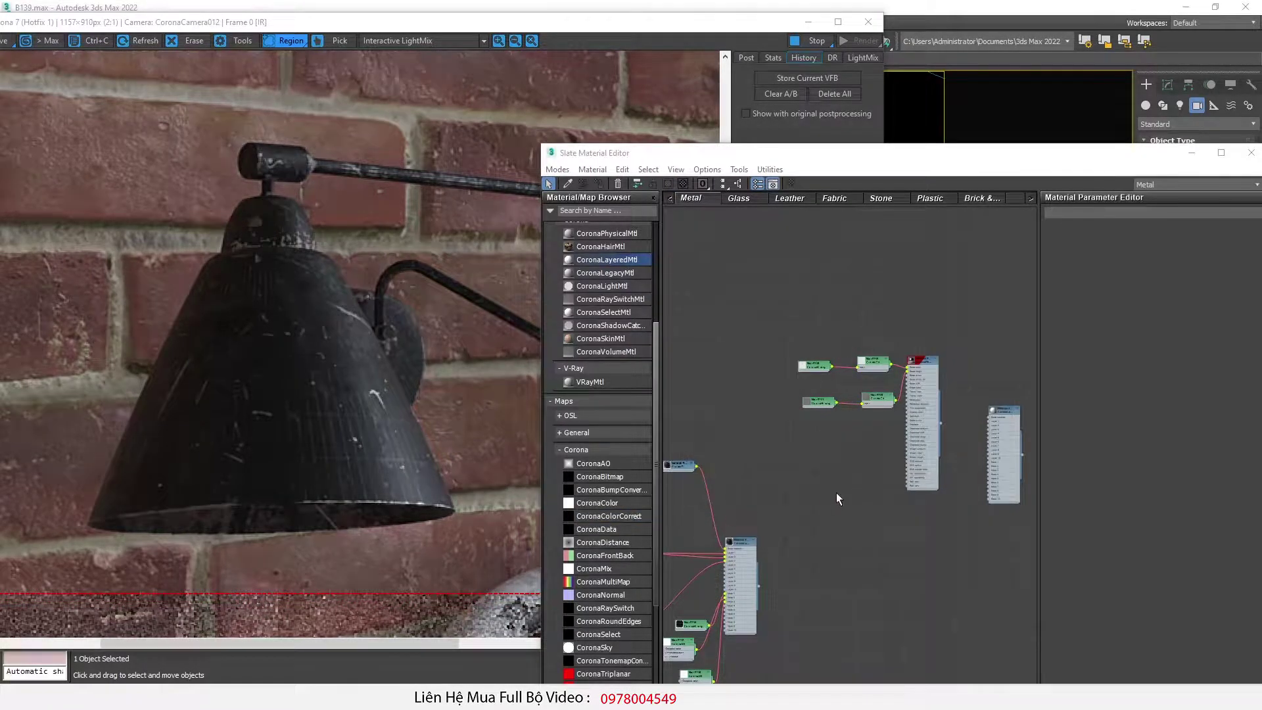
Step: Copy the bitmap and color correction pair feeding the existing network's lower metal material to the free area below the new material
scroll(960, 444, up, 2)
scroll(852, 492, up, 6)
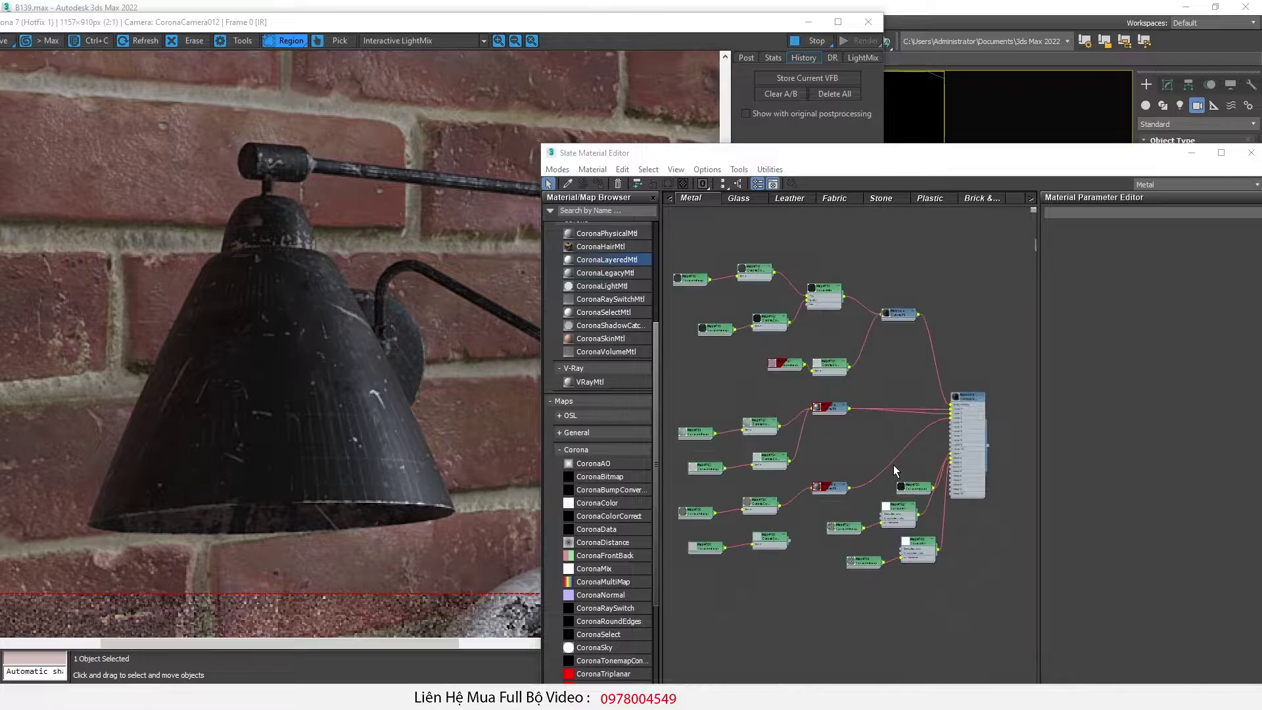
scroll(781, 530, down, 6)
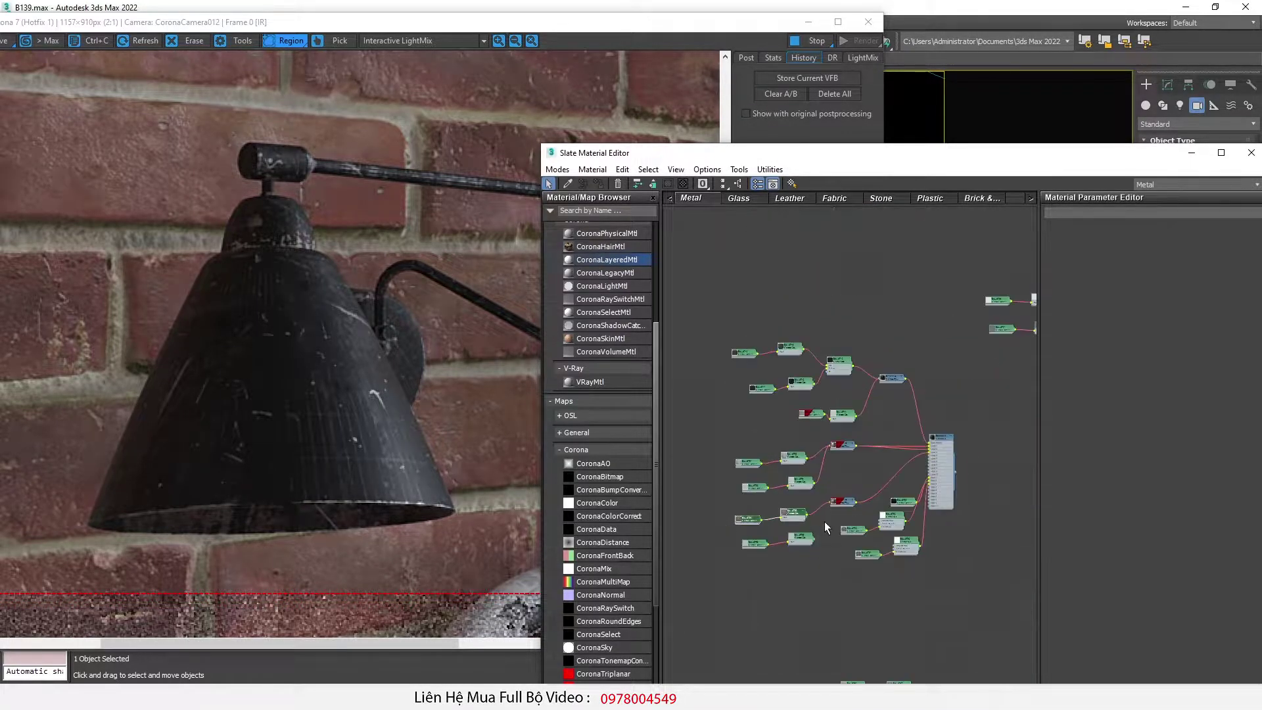
mouse_move(734, 529)
shift+mouse_down()
mouse_move(1003, 519)
mouse_move(1019, 481)
shift+mouse_up()
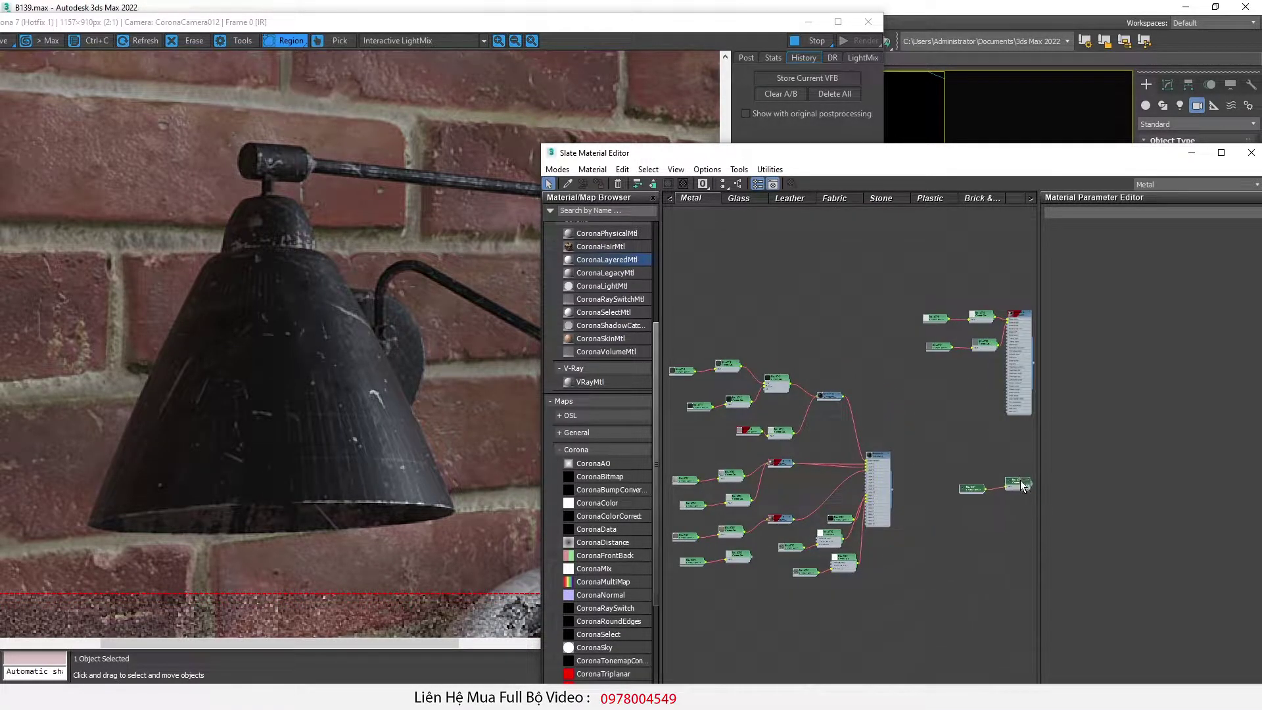
Step: Copy the existing network's dark 742.jpg bitmap and color correction pair and place it below the copied rusty texture pair
scroll(735, 388, up, 6)
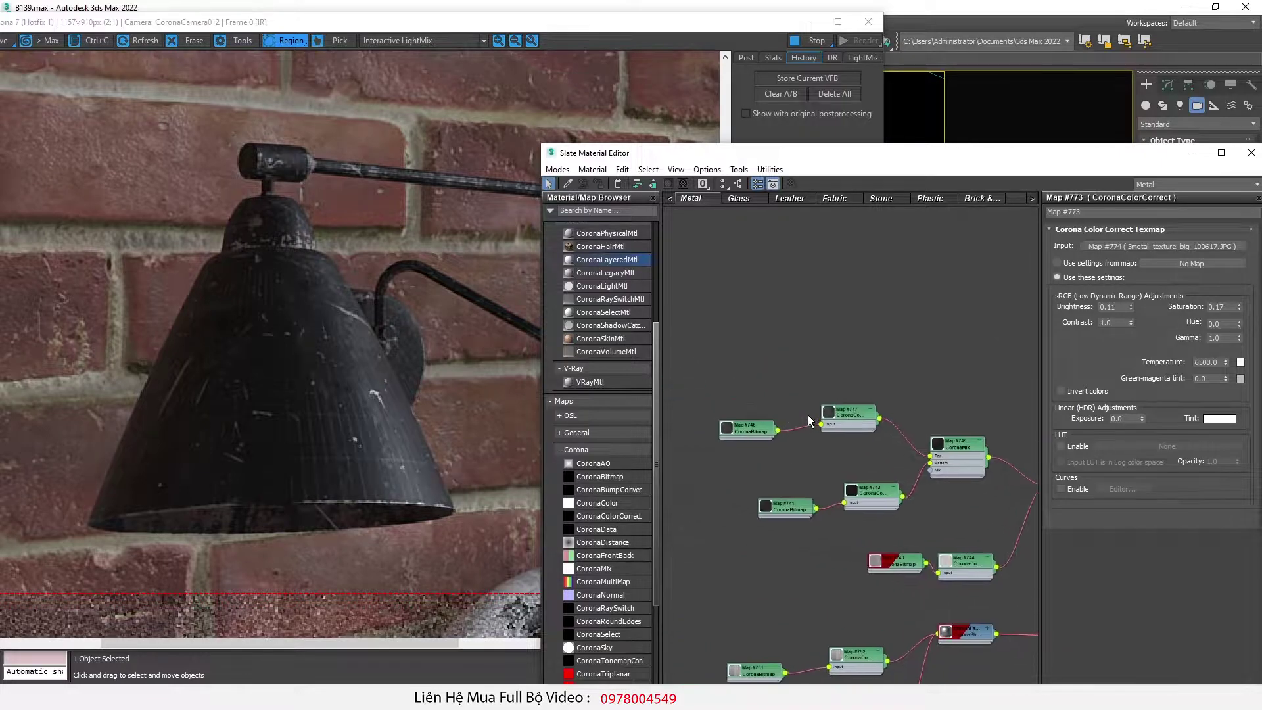
scroll(877, 423, up, 3)
scroll(860, 406, down, 5)
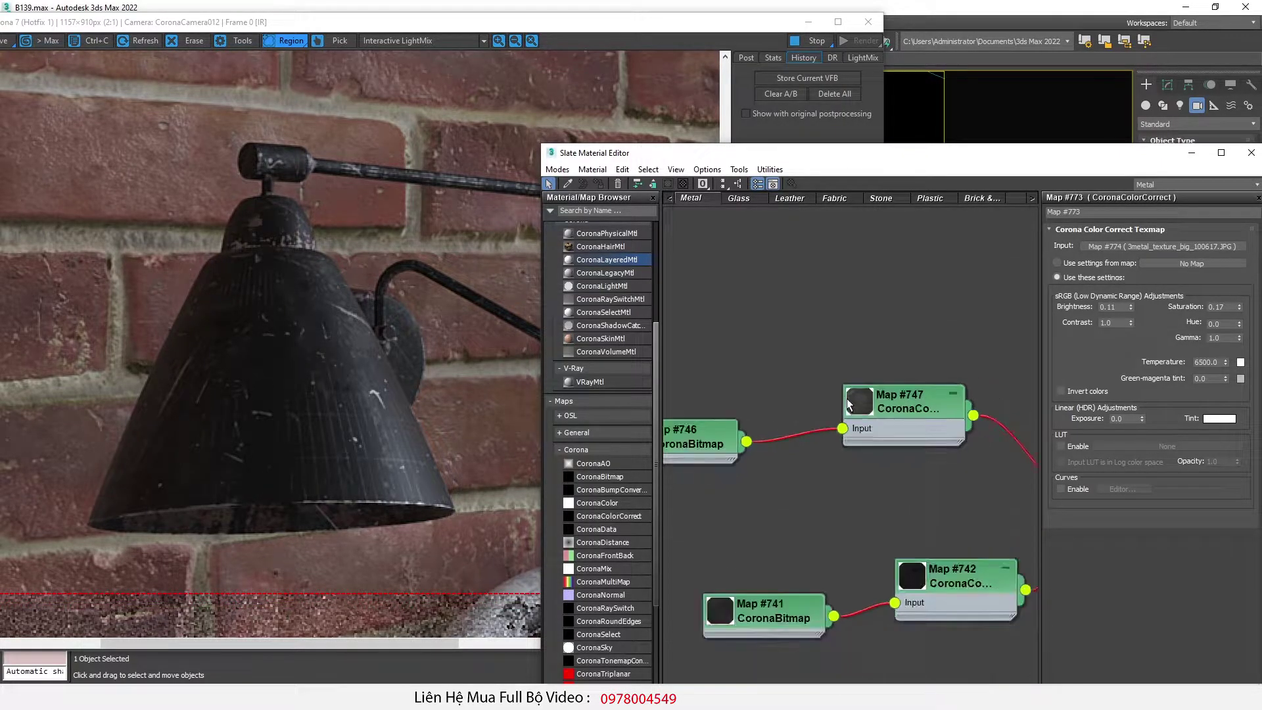
drag(916, 507, 906, 524)
scroll(736, 516, down, 5)
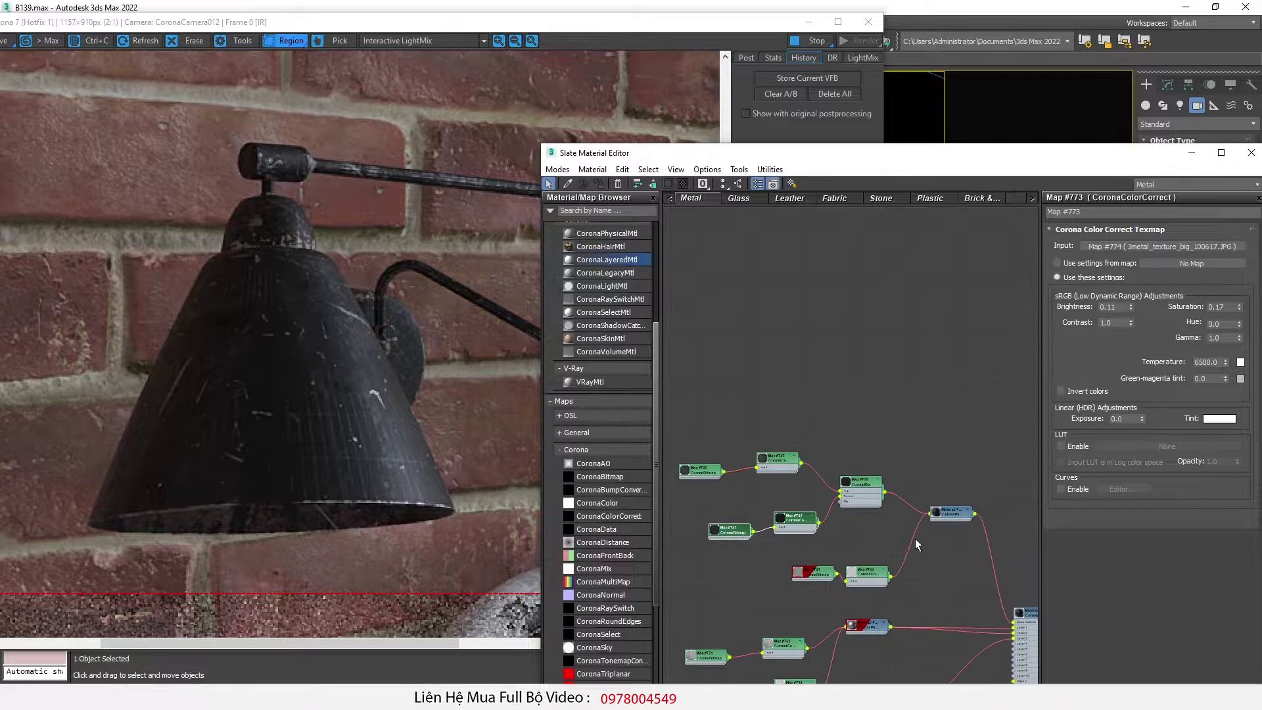
mouse_move(704, 460)
shift+mouse_down()
mouse_move(978, 614)
mouse_move(1008, 603)
shift+mouse_up()
middle_drag(983, 541, 800, 439)
scroll(816, 473, up, 2)
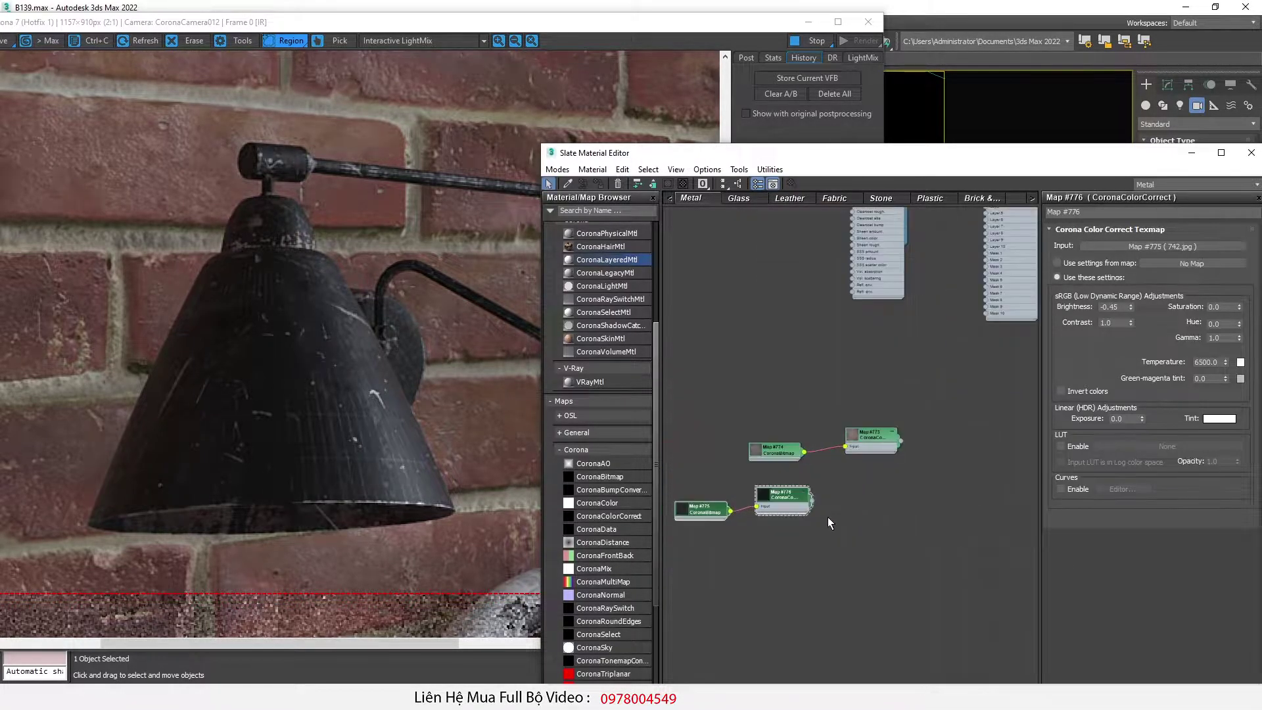
drag(787, 498, 885, 486)
scroll(963, 438, up, 2)
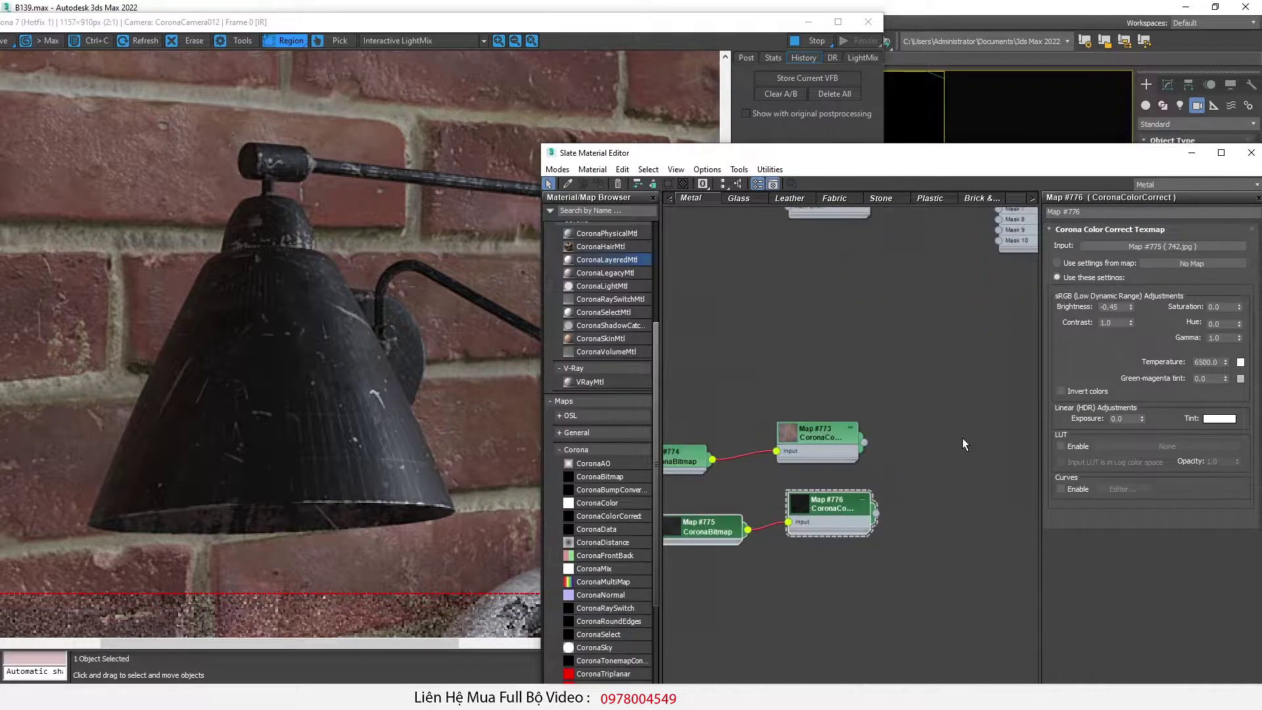
Step: Add a CoronaMix with the rusty color correction on top and the dark one at the bottom, using the Mix operation
drag(588, 568, 955, 470)
scroll(848, 460, up, 1)
drag(890, 528, 955, 482)
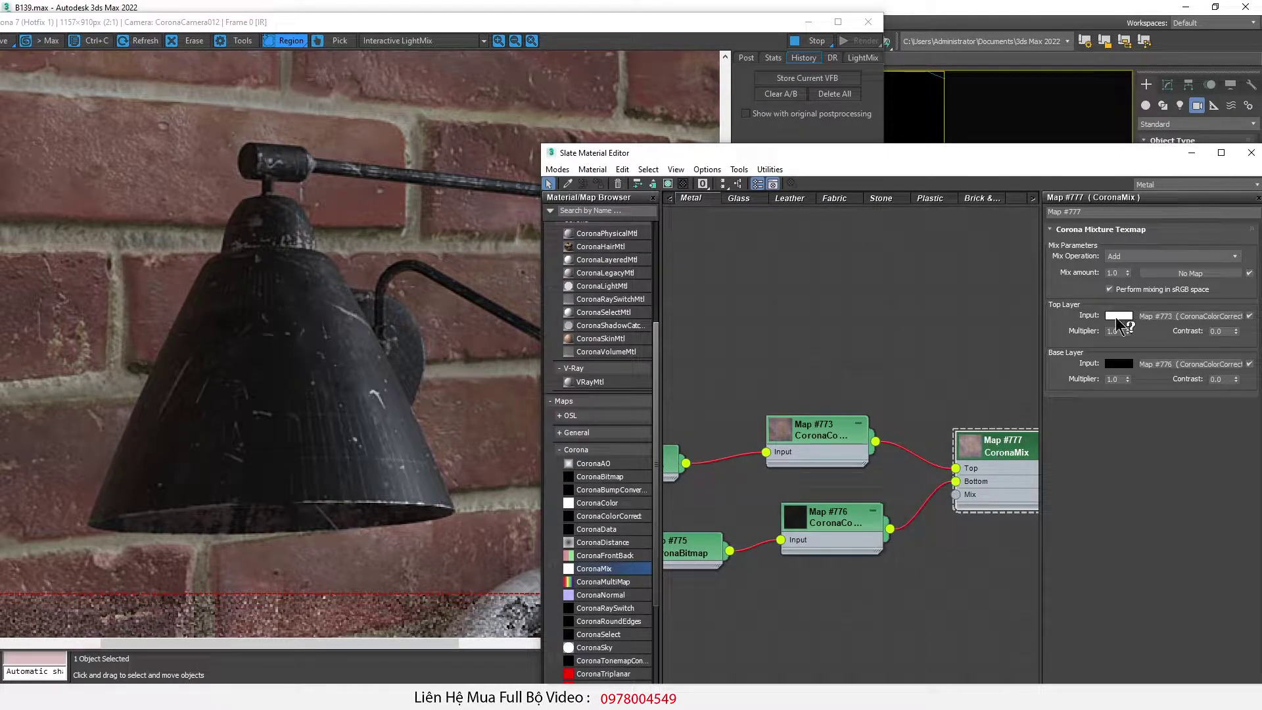
click(1132, 256)
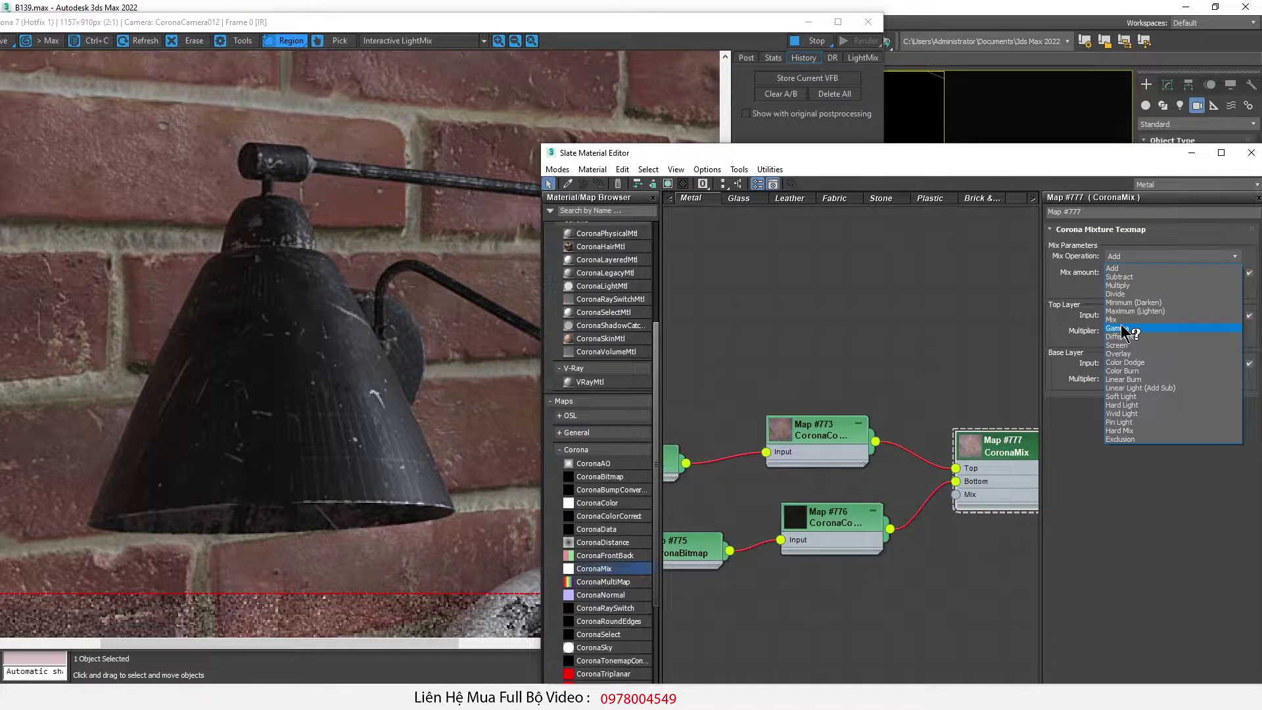
click(1122, 320)
Step: Copy the 742.jpg bitmap below its color correction and load DirtTexture (97).jpg into the copy
scroll(867, 442, down, 1)
click(699, 536)
shift+drag(690, 546, 879, 585)
double_click(878, 585)
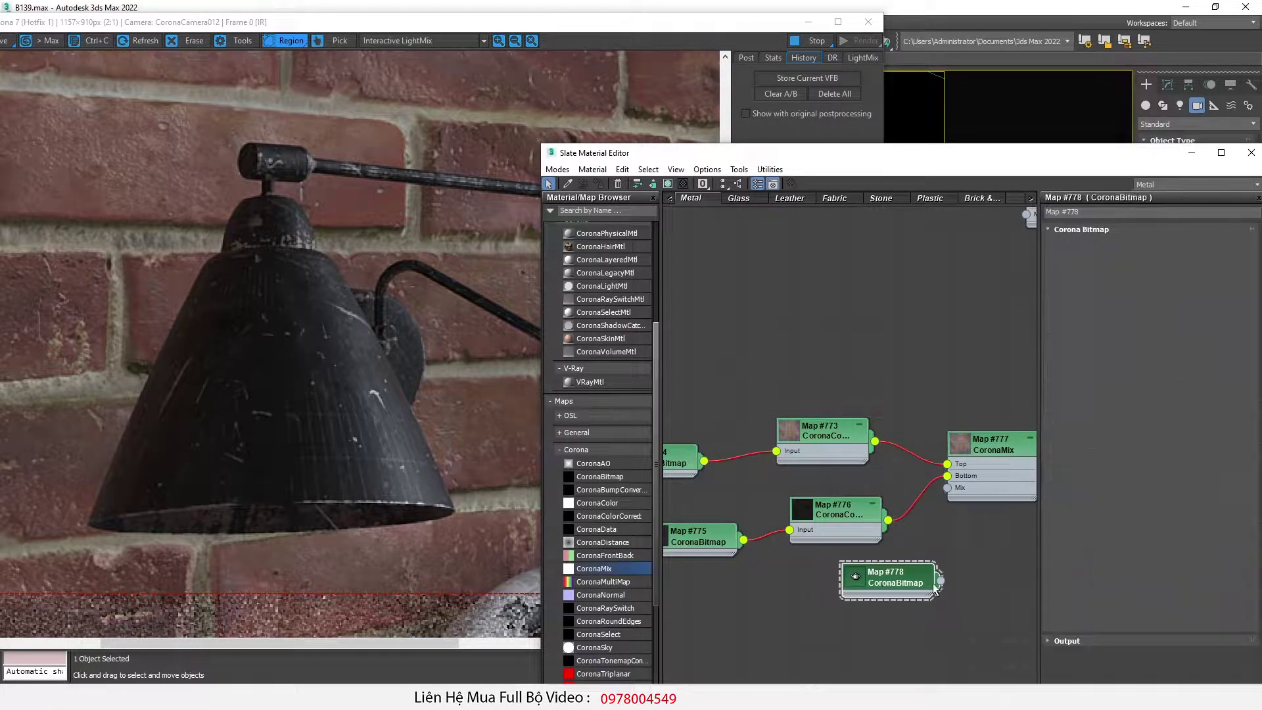
key(alt+Tab)
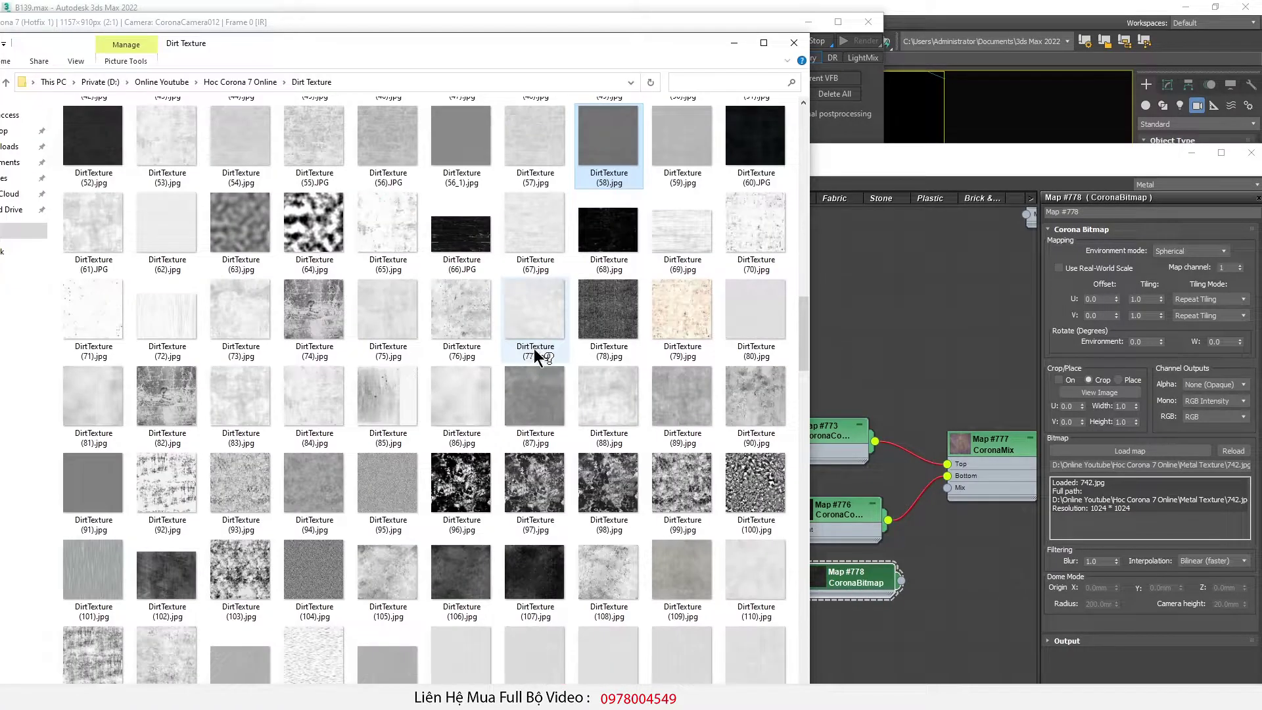
click(534, 485)
double_click(534, 485)
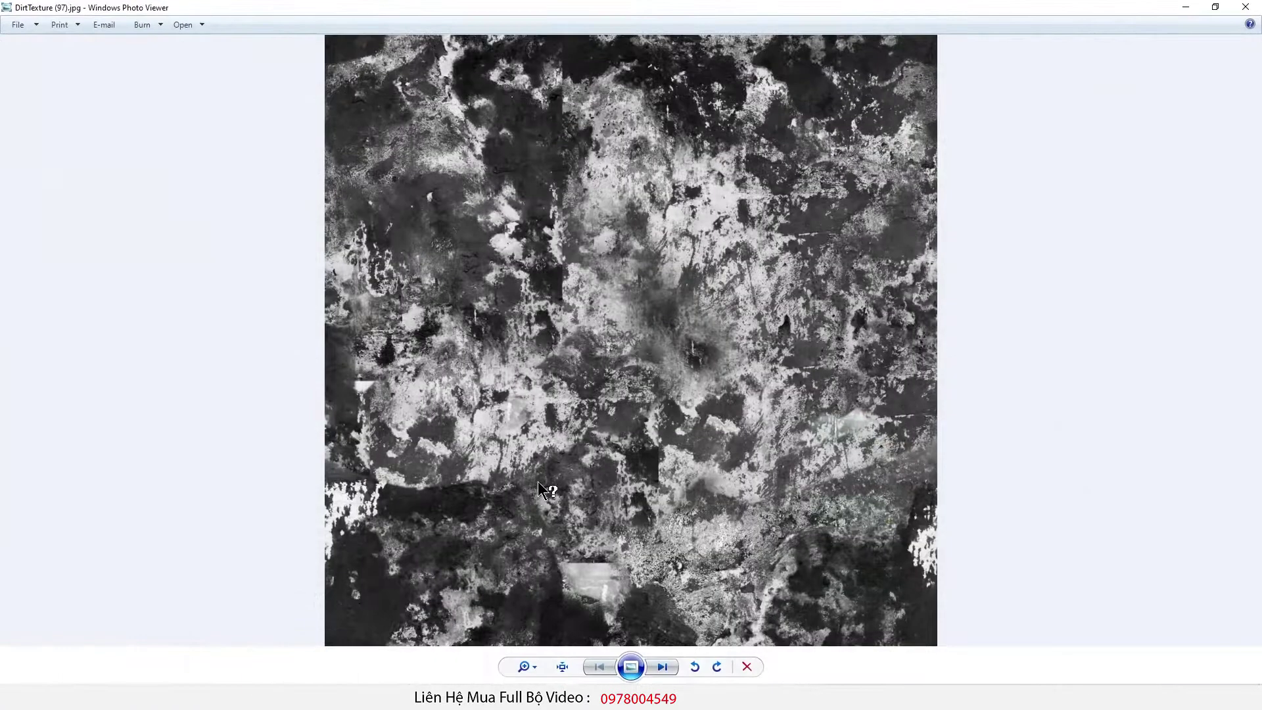
click(1246, 7)
drag(559, 460, 1110, 458)
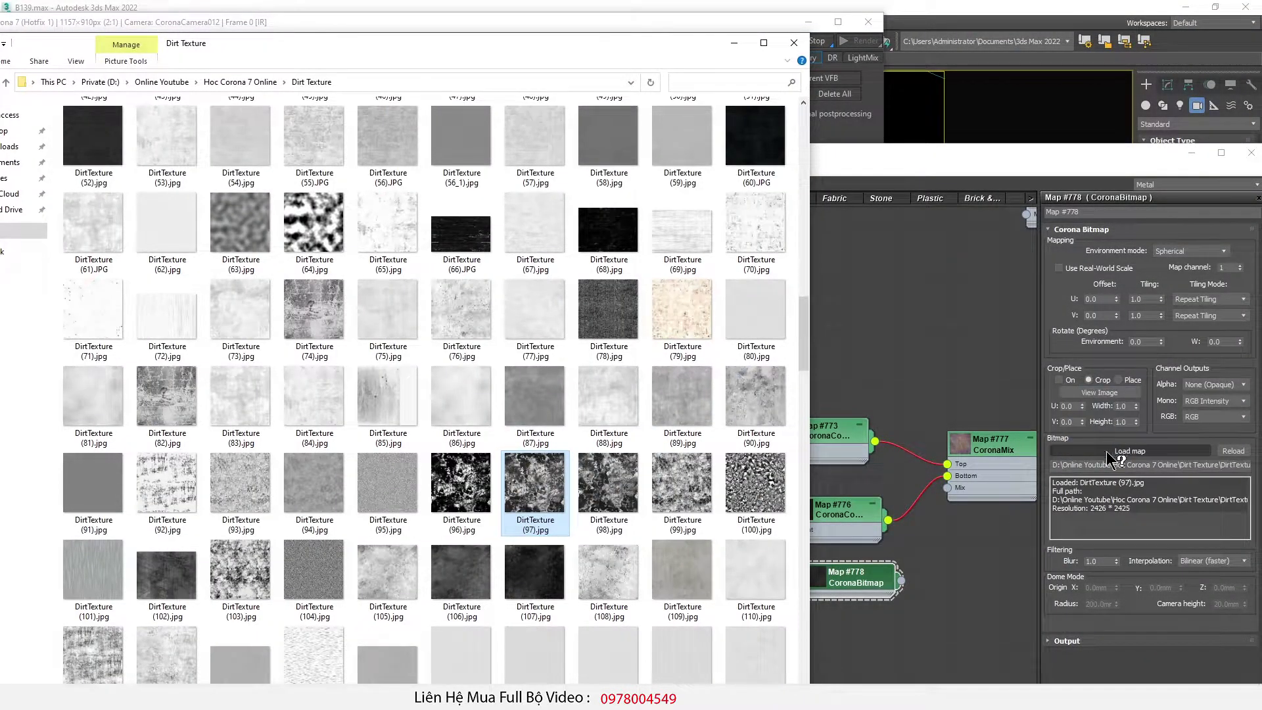
Step: Connect the DirtTexture (97).jpg bitmap to the CoronaMix's Mix input and inspect the blend in an enlarged preview window
click(964, 526)
drag(900, 581, 951, 479)
right_click(966, 429)
click(1076, 191)
drag(1146, 180, 338, 212)
click(499, 213)
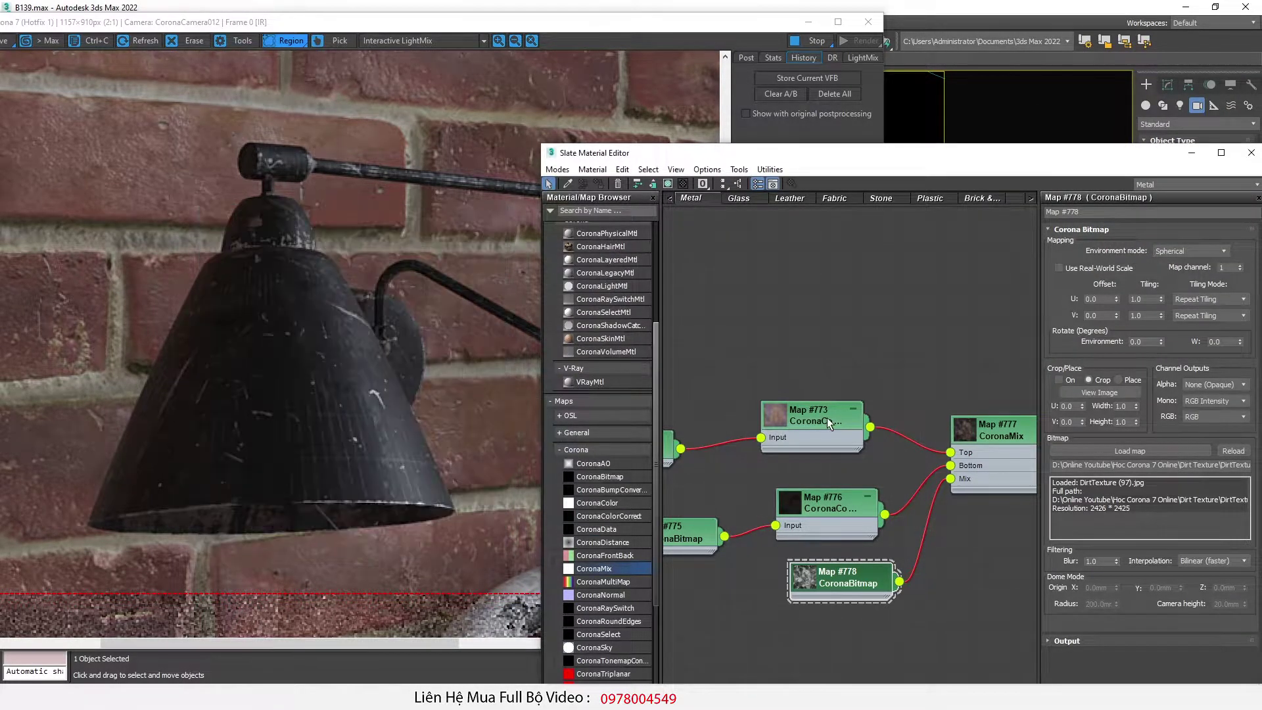
Step: Add a new CoronaPhysicalMtl beside the CoronaMix and connect the mix to its base color
scroll(828, 417, down, 3)
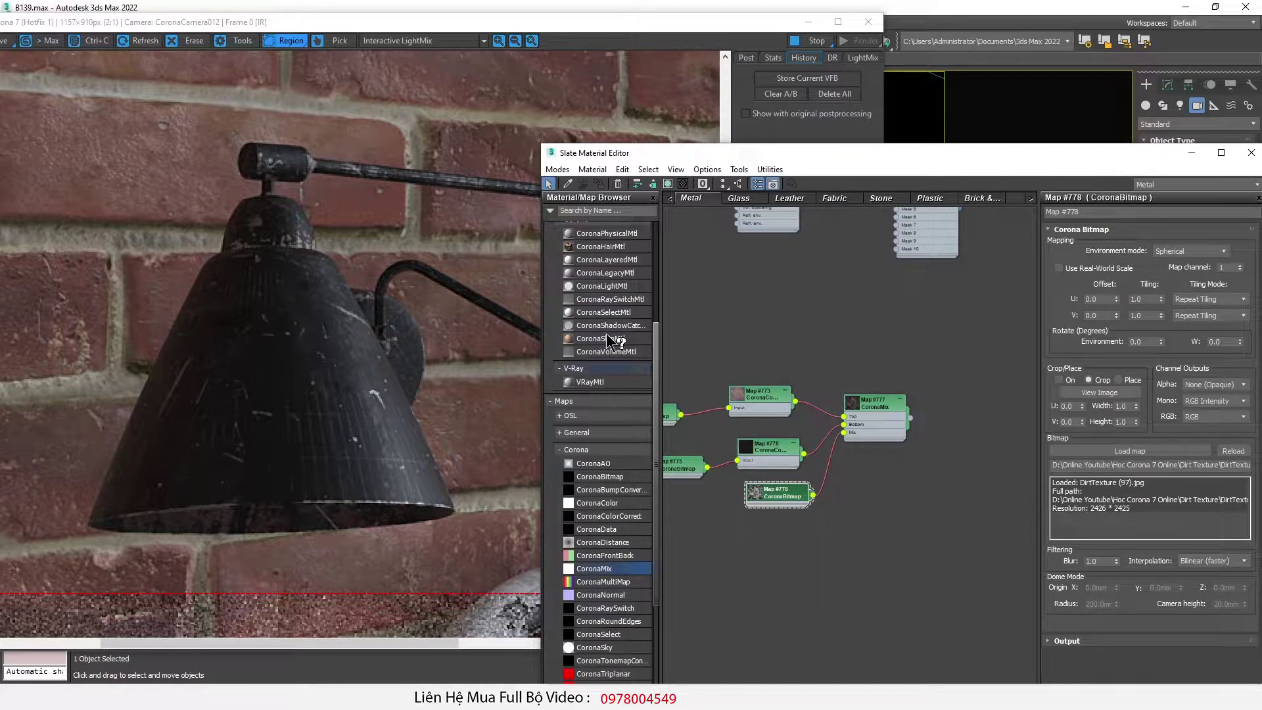
drag(606, 235, 995, 429)
double_click(992, 426)
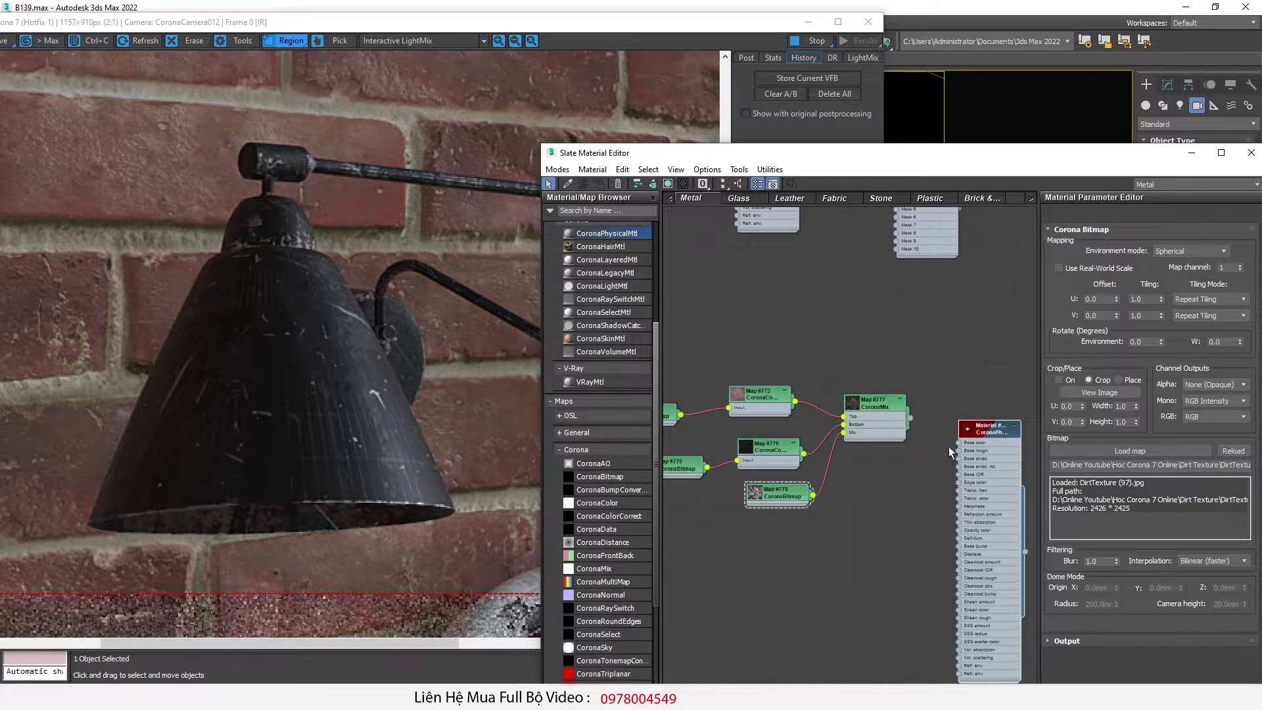
scroll(948, 447, up, 3)
drag(881, 397, 971, 447)
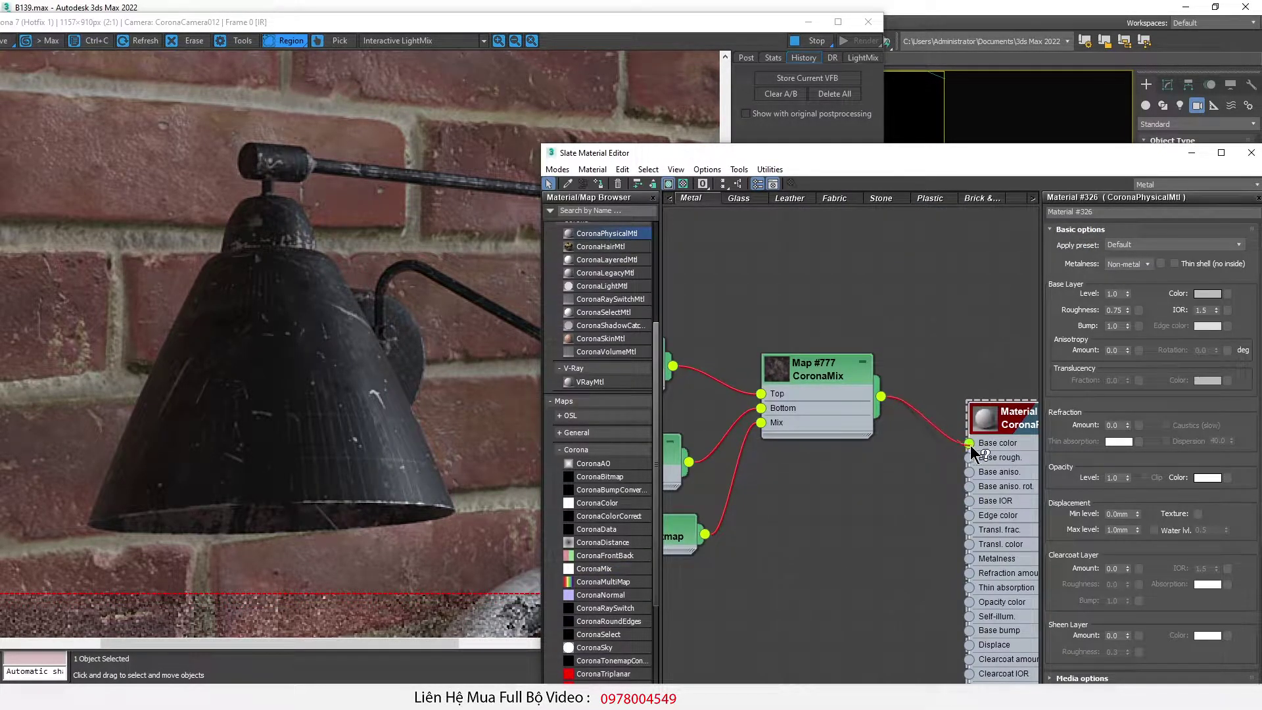
scroll(996, 421, down, 2)
Step: Inspect the DirtTexture (97).jpg mask bitmap in a preview window and close it
right_click(731, 495)
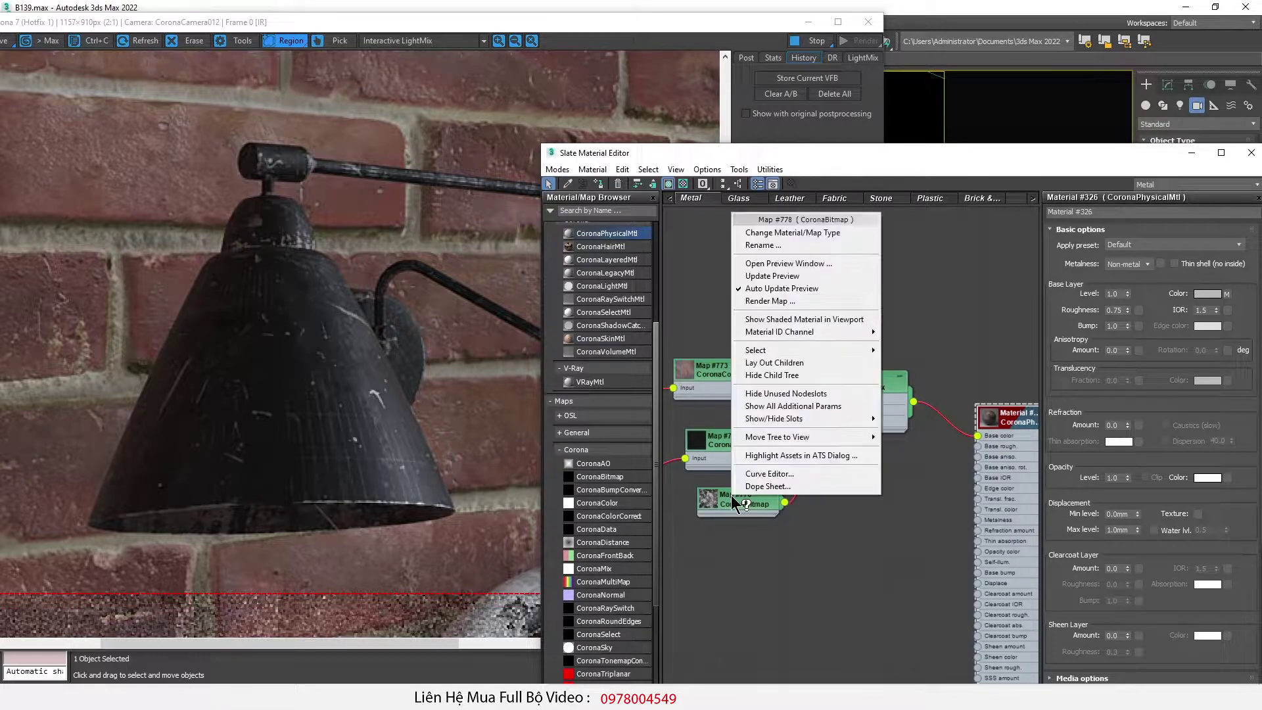
click(818, 265)
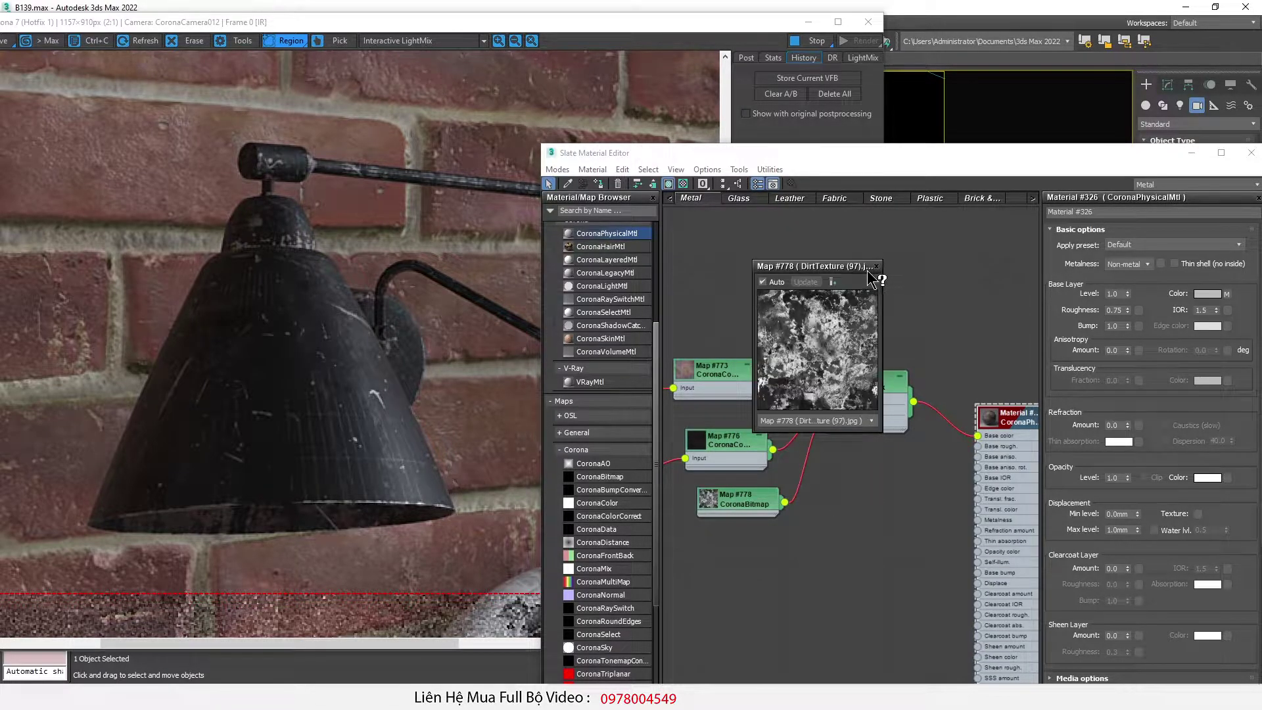
click(877, 266)
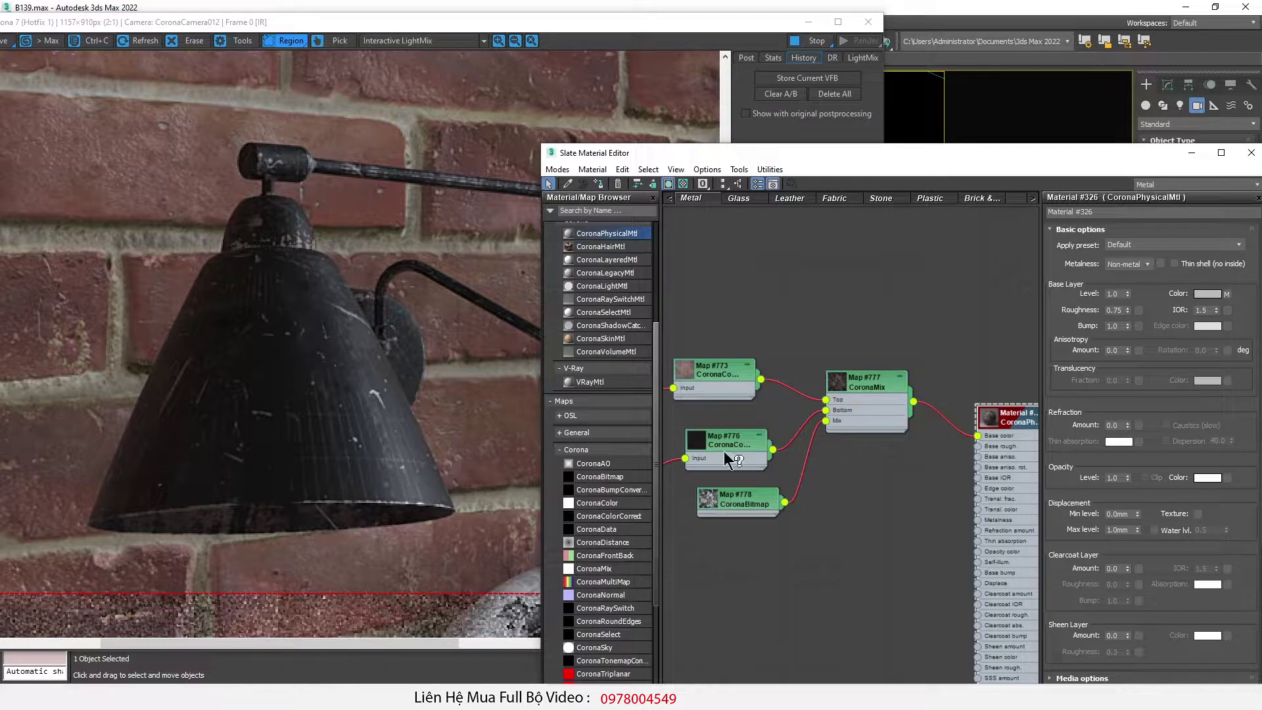
middle_drag(725, 453, 835, 444)
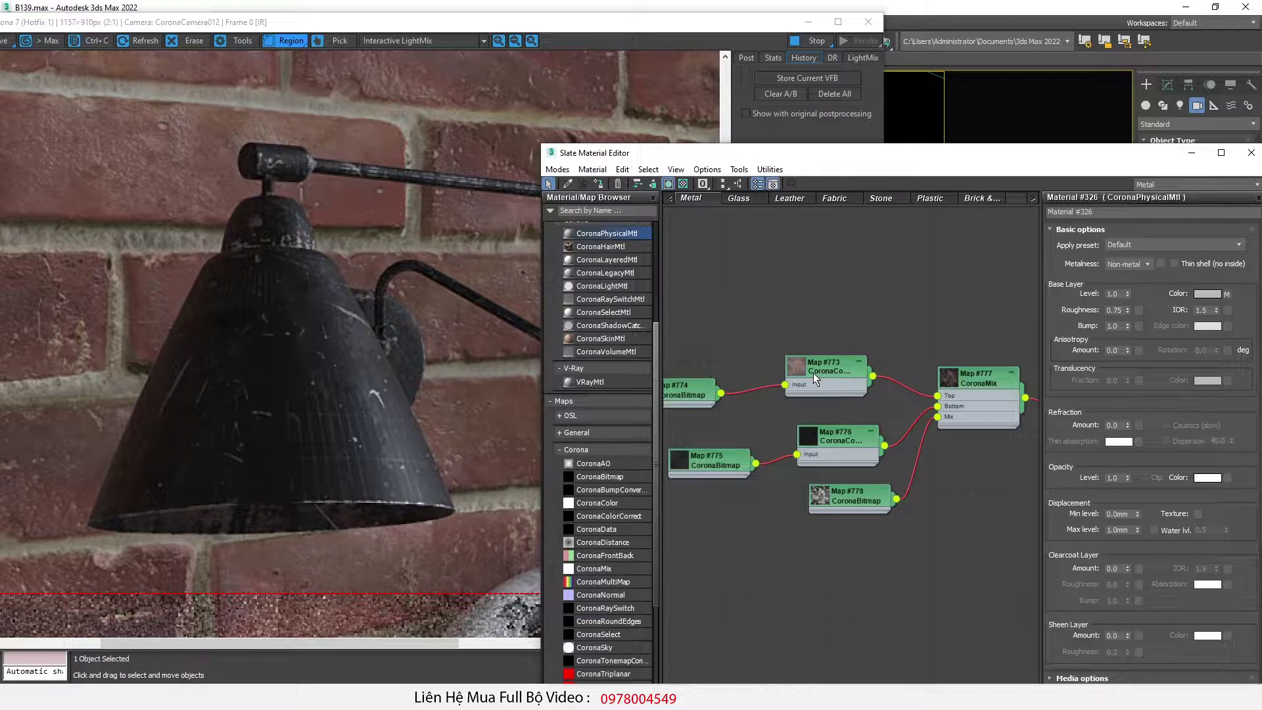
Step: Copy the DirtTexture (97).jpg bitmap beside the rusty physical material and connect the copy to its base roughness
scroll(814, 375, down, 2)
middle_drag(974, 451, 847, 438)
click(730, 460)
shift+drag(731, 461, 854, 451)
scroll(827, 441, up, 2)
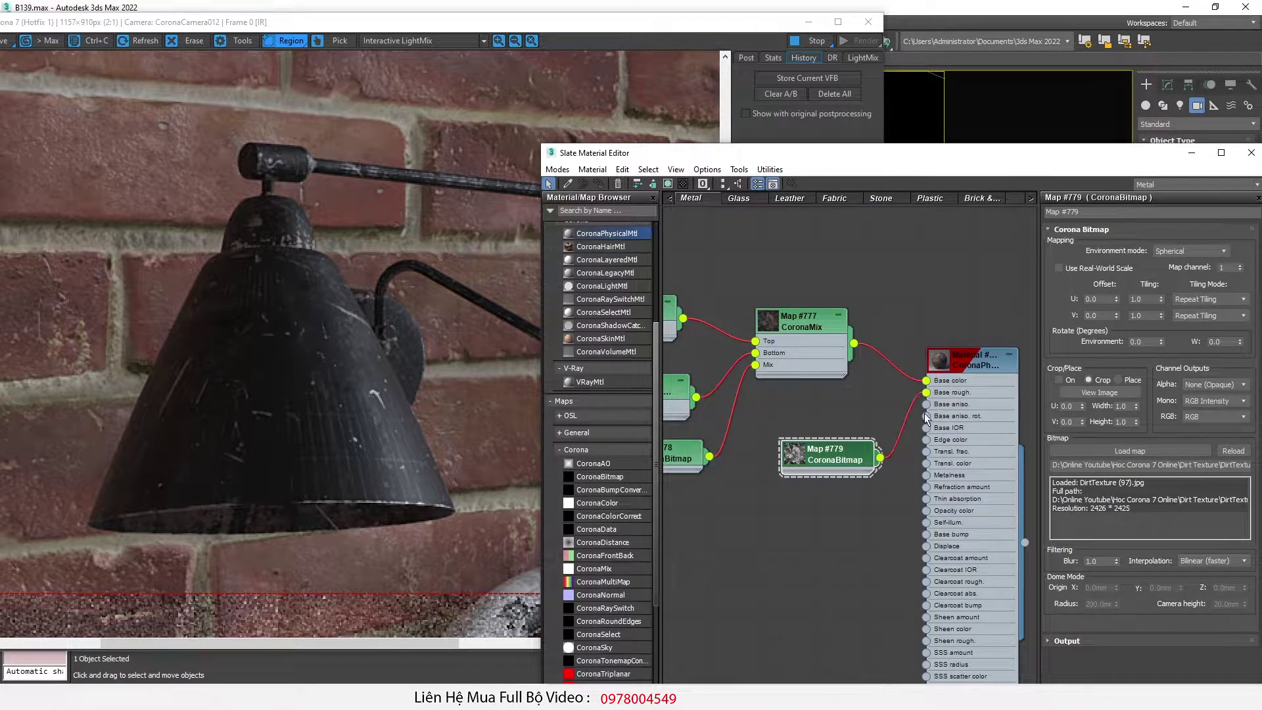
Step: Inspect the rusty physical material in an enlarged preview window and close it
right_click(978, 370)
click(1068, 81)
drag(1068, 80, 369, 513)
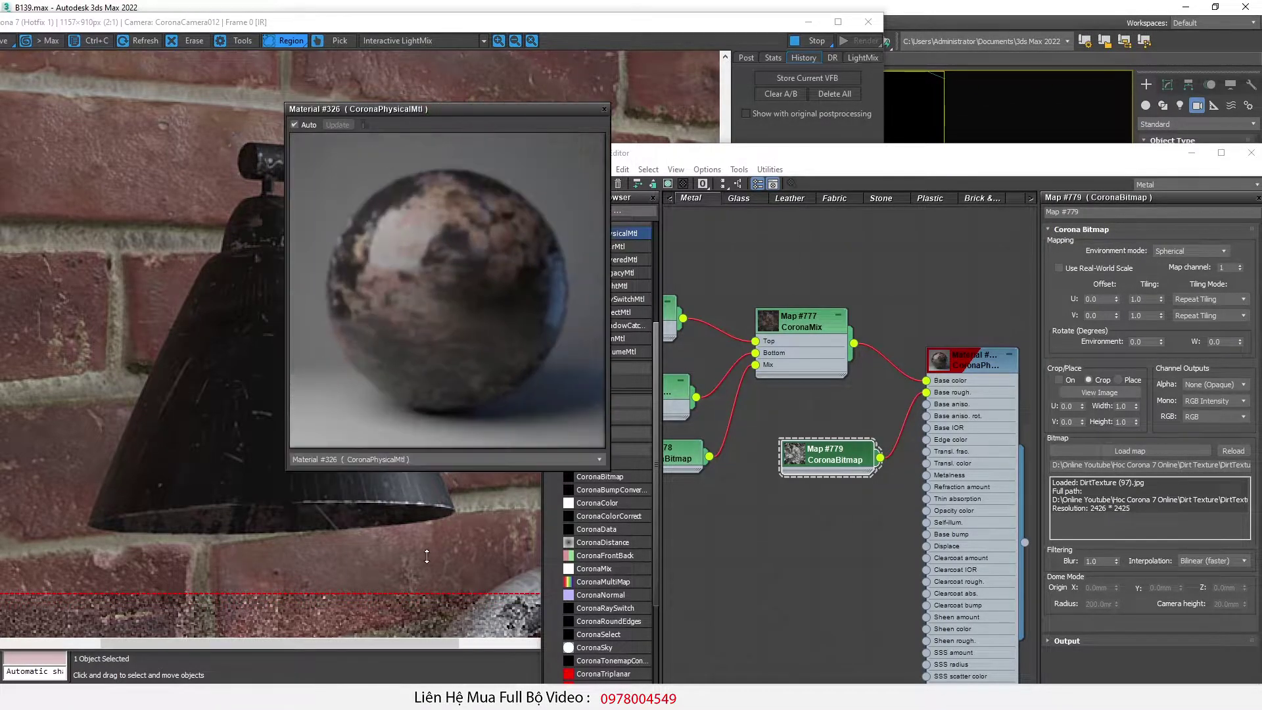
drag(500, 117, 316, 119)
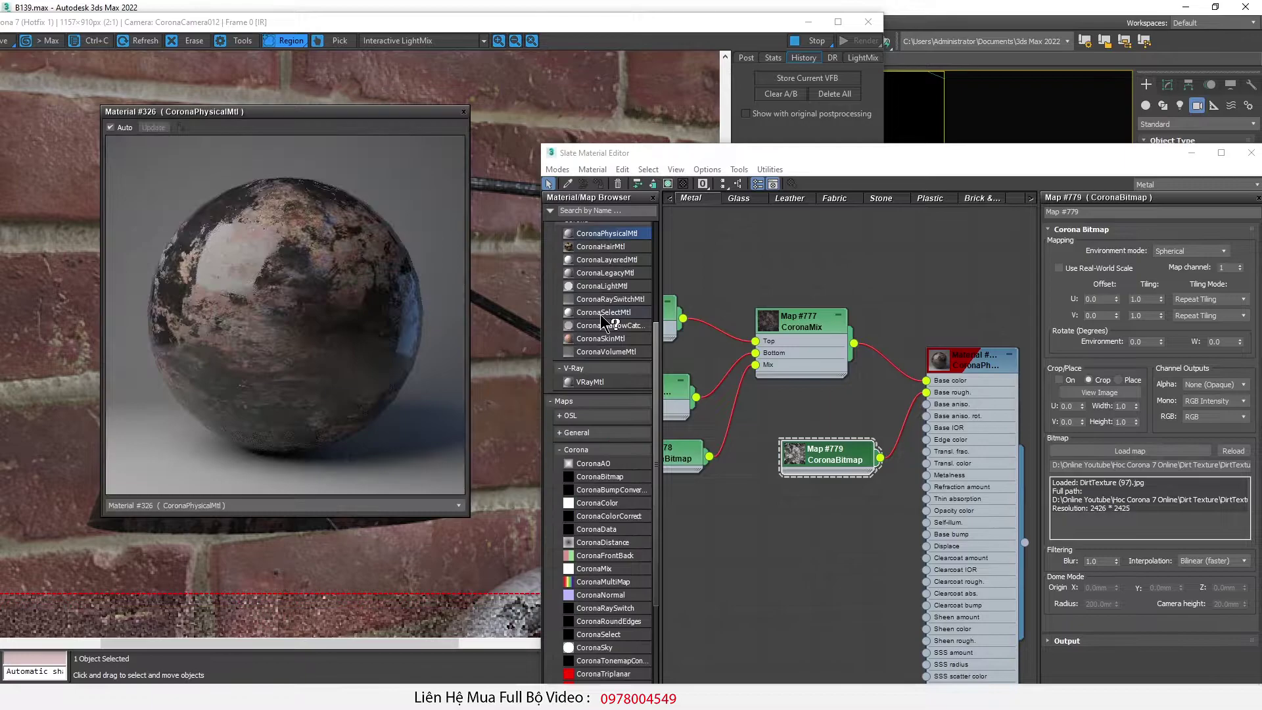
middle_drag(770, 484, 854, 476)
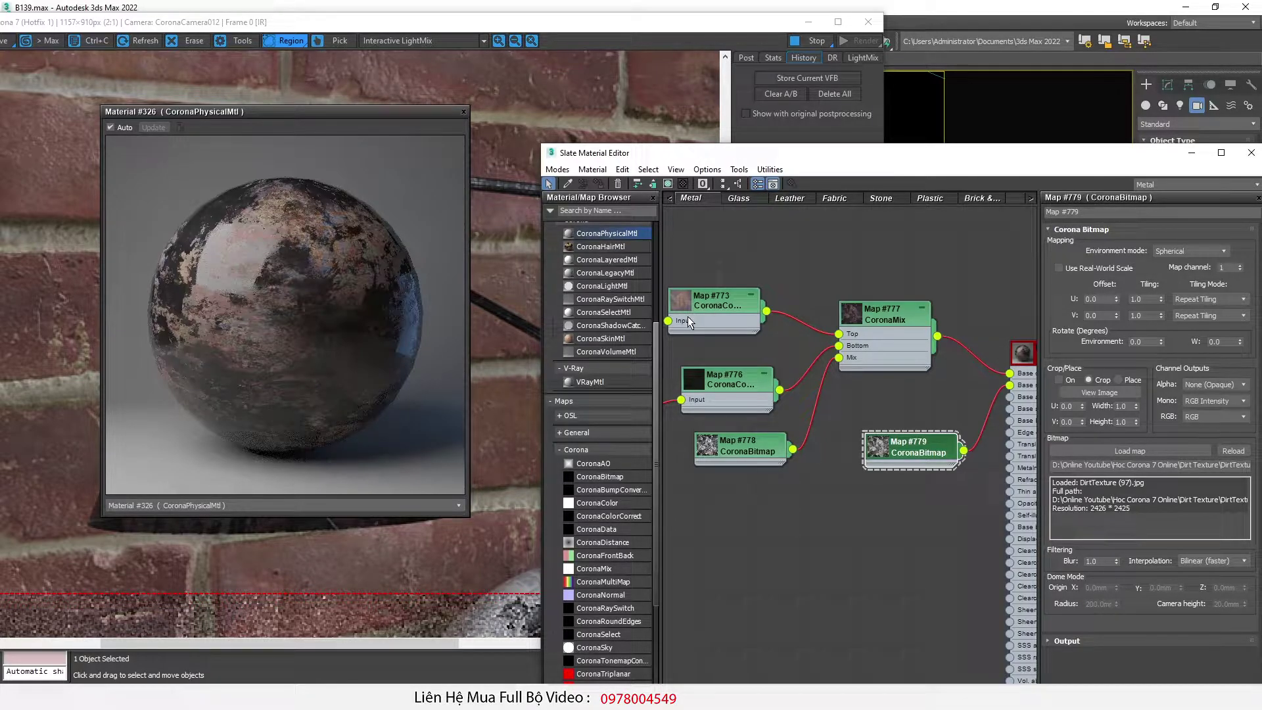
click(463, 112)
Step: Move the rusty material network and the layered material closer to the upper metal material
scroll(797, 421, down, 6)
middle_drag(862, 419, 787, 506)
scroll(762, 375, up, 2)
drag(777, 345, 847, 358)
scroll(878, 499, down, 2)
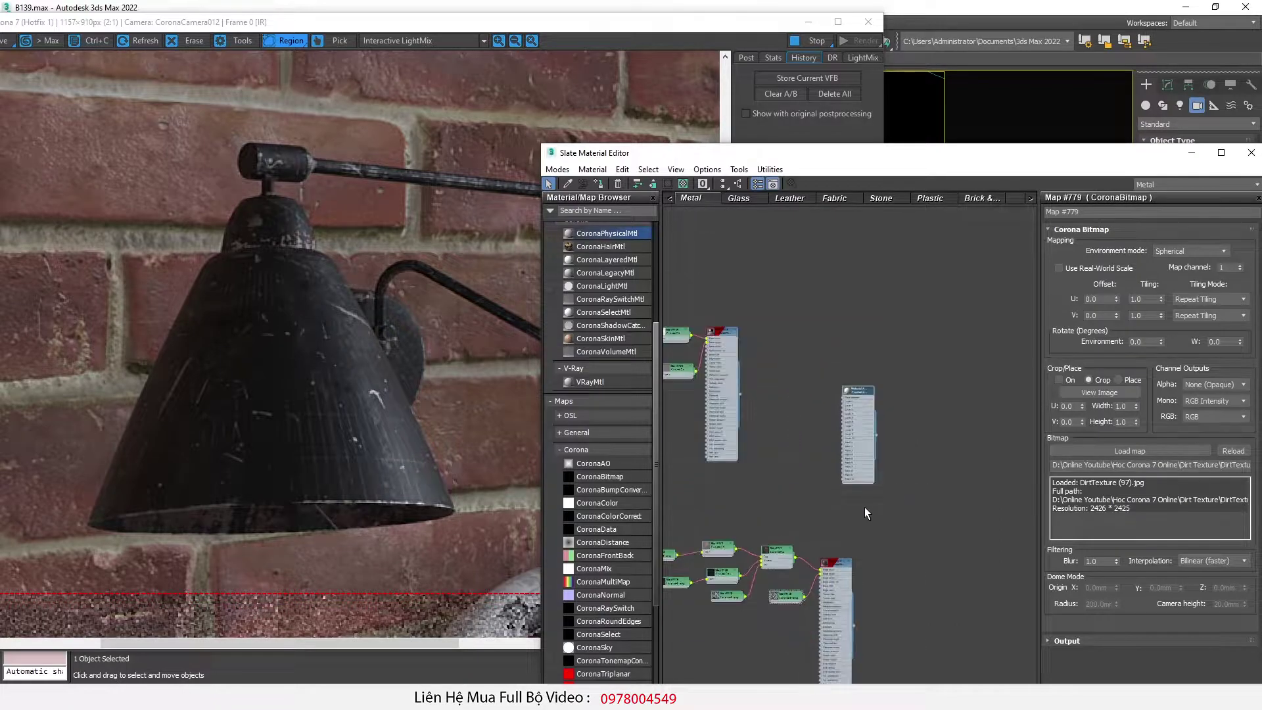
middle_drag(878, 499, 983, 461)
drag(988, 495, 732, 607)
drag(953, 528, 886, 459)
scroll(887, 459, up, 2)
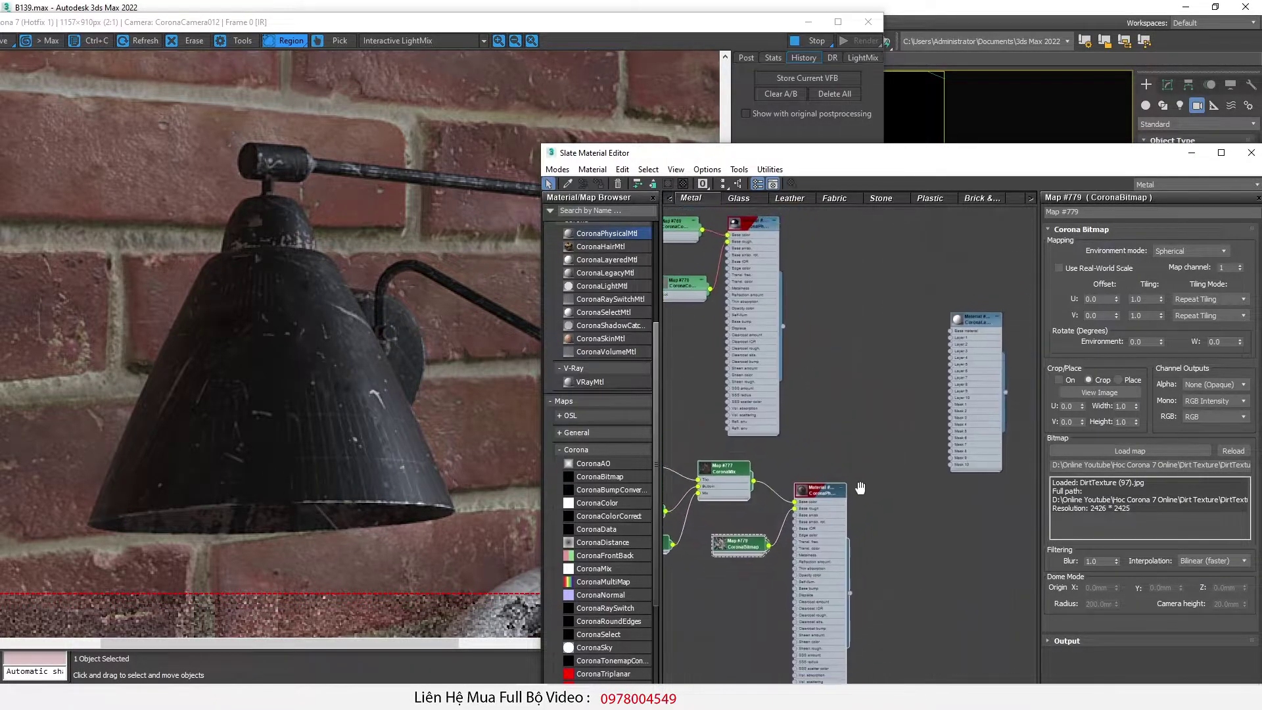
drag(960, 334, 897, 397)
Step: Connect the rusty material to Layer 1 and the upper metal material to the base material of the new layered material
drag(843, 607, 886, 419)
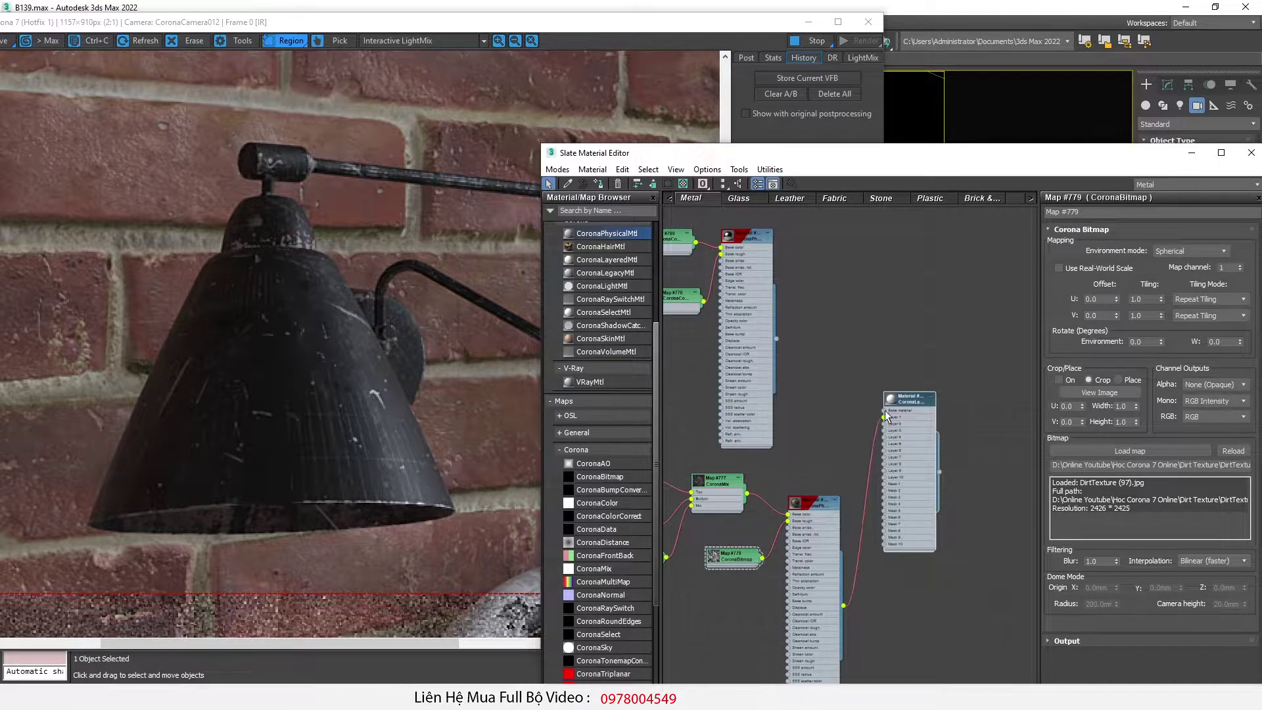
scroll(886, 420, up, 2)
drag(714, 316, 885, 429)
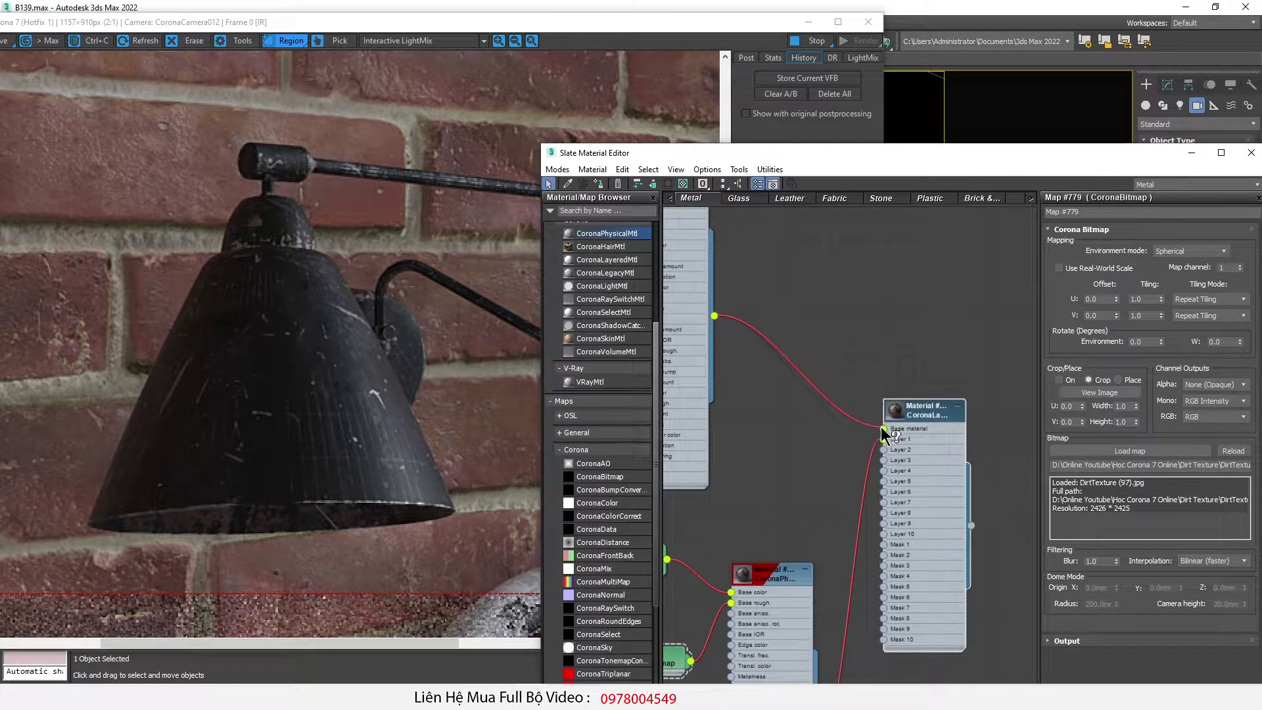
Step: Collapse the rusty material's node and copy its roughness bitmap below it
scroll(930, 409, down, 2)
double_click(852, 512)
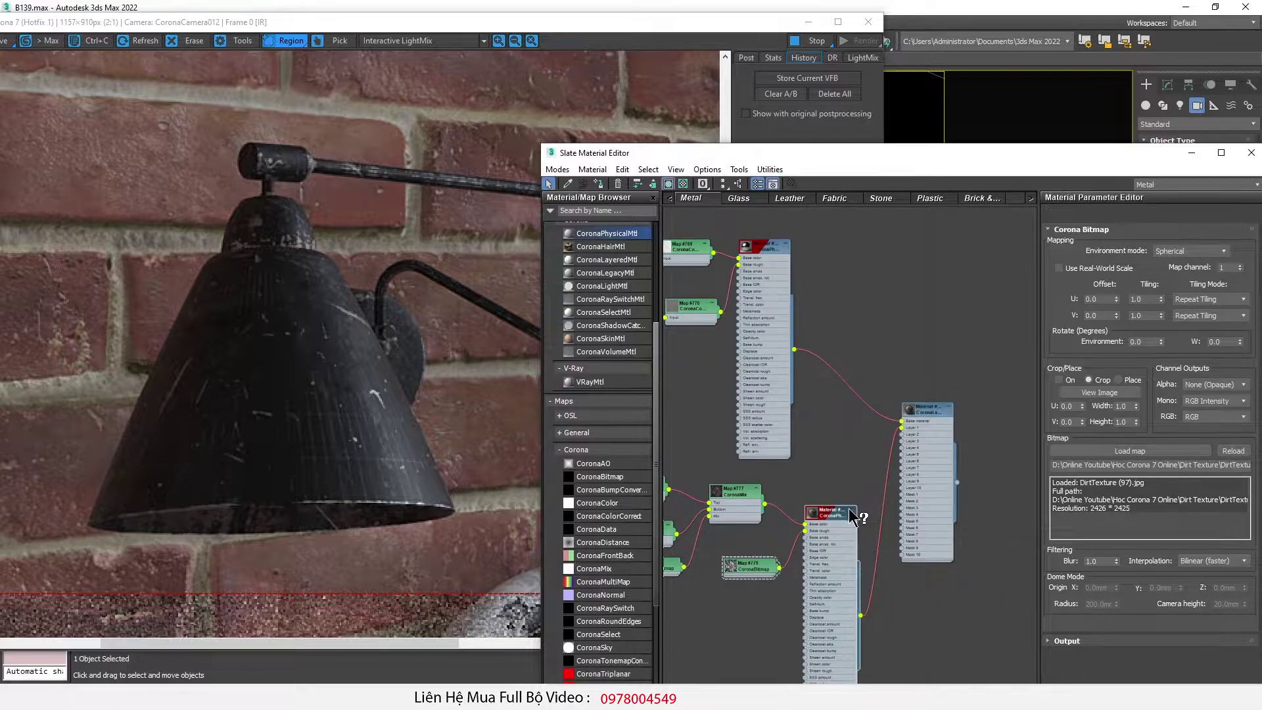
click(852, 510)
shift+drag(750, 565, 846, 588)
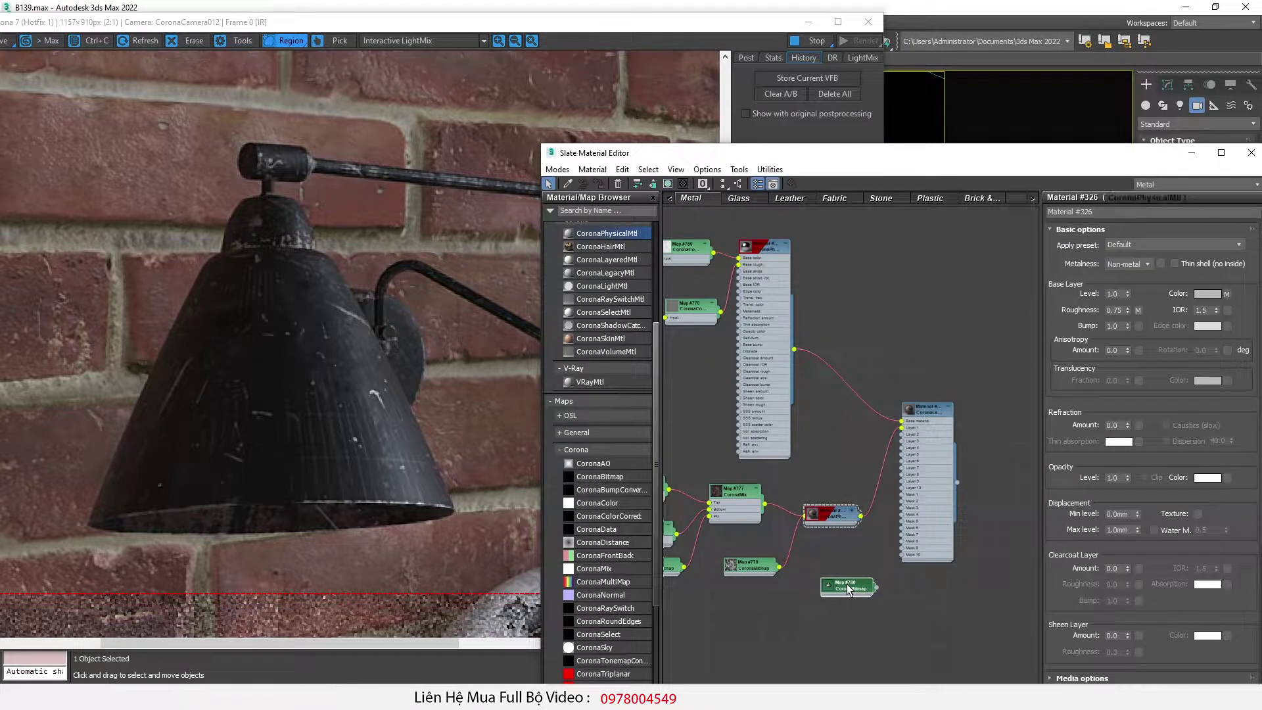
double_click(846, 588)
Step: Load DirtTexture (20).png into the copied bitmap and connect it to Mask 1 of the layered material
key(alt+Tab)
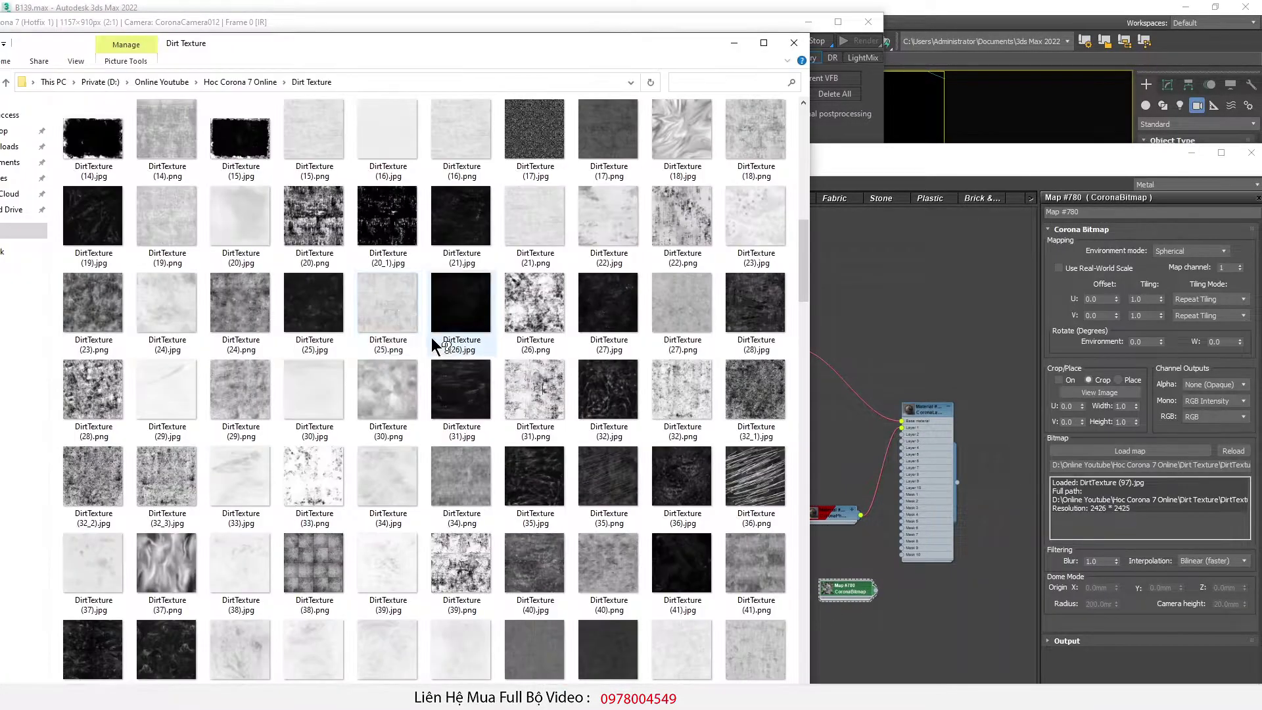
double_click(313, 217)
click(1258, 8)
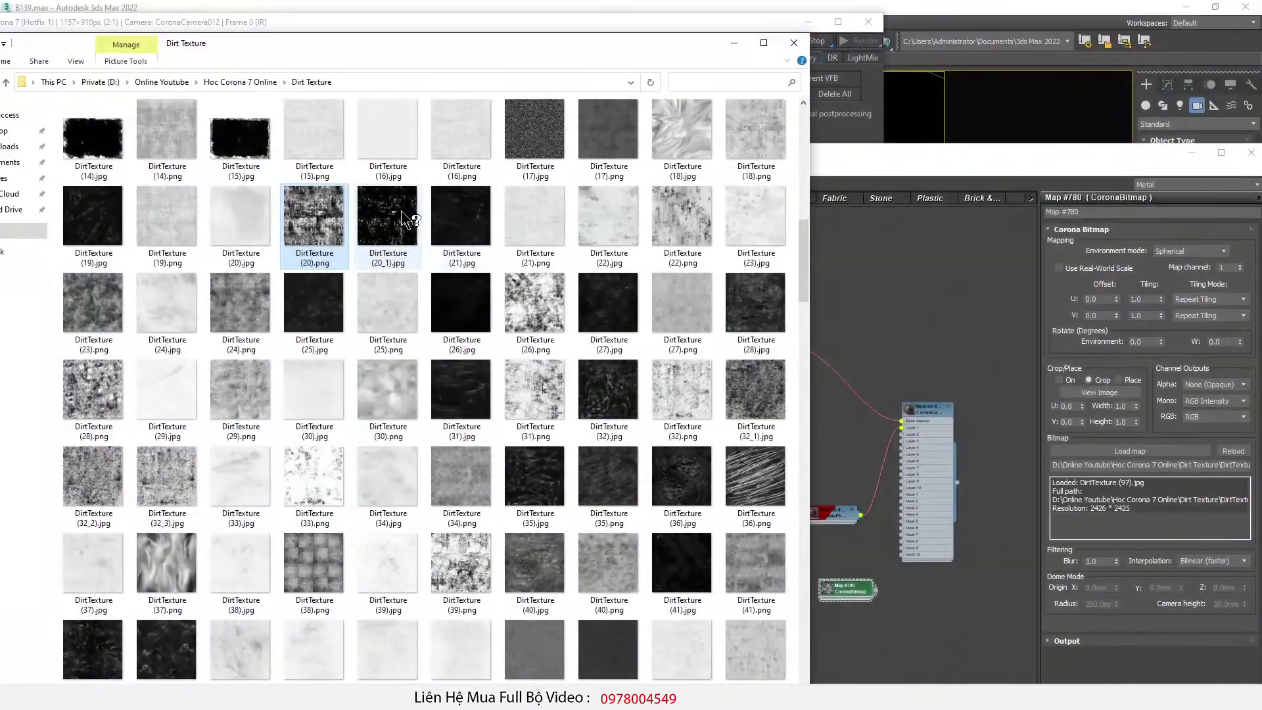
drag(332, 227, 1129, 451)
key(alt+Tab)
scroll(907, 570, up, 3)
drag(847, 608, 897, 421)
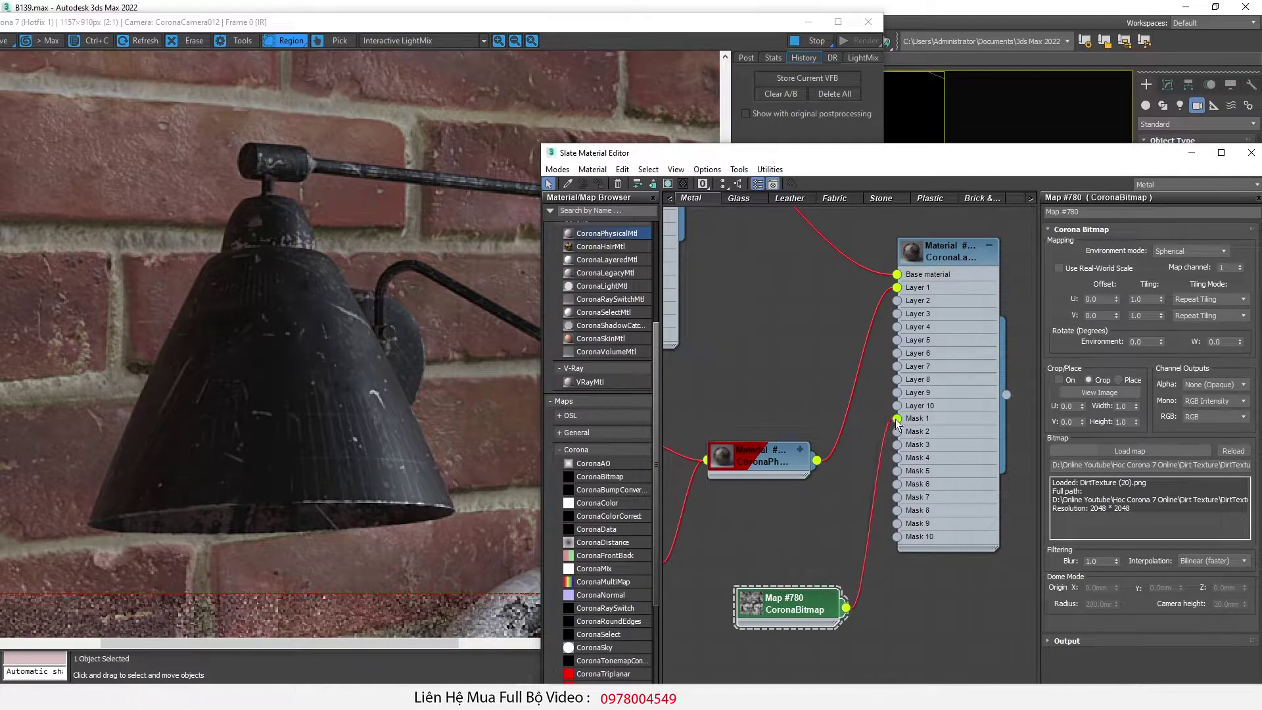
Step: Assign the new layered material to the wall lamp and bring the render window back into view
drag(674, 27, 511, 555)
double_click(940, 259)
drag(848, 154, 1059, 153)
click(511, 317)
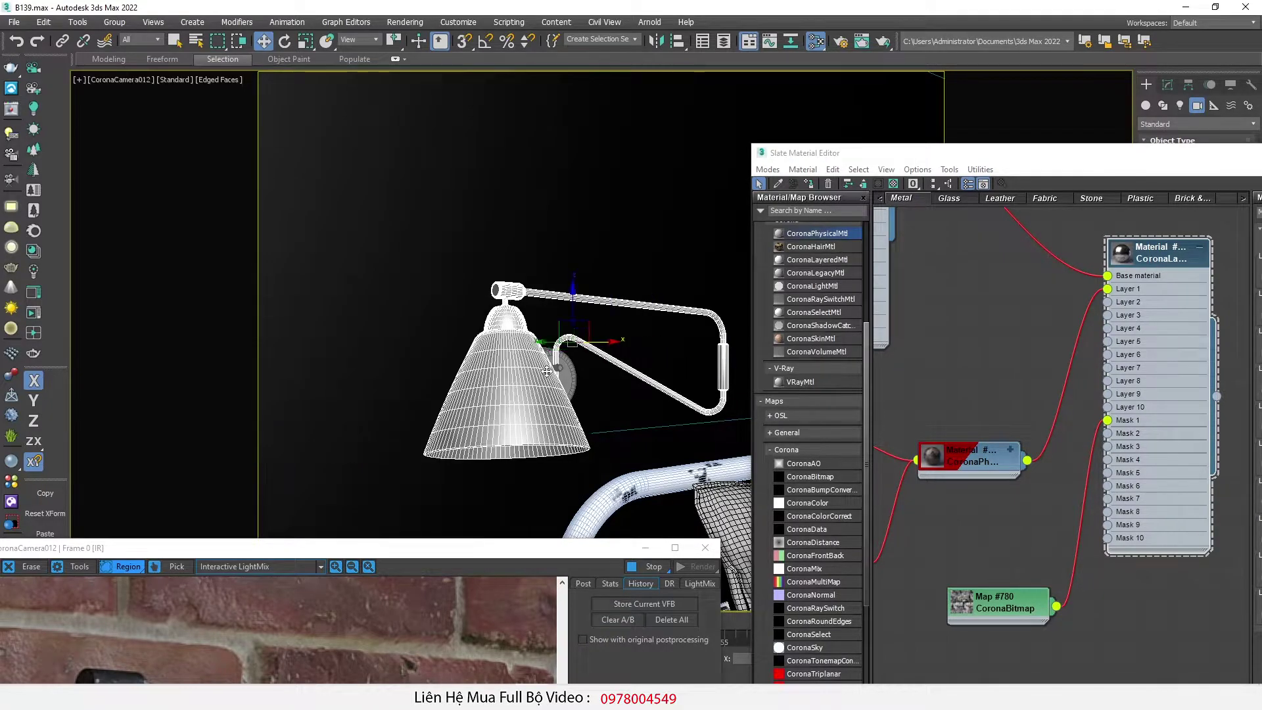
click(1177, 253)
click(809, 185)
drag(429, 547, 579, 36)
drag(949, 161, 902, 154)
Step: Open the Mask 1 bitmap's parameters, show it in the viewport and arrange the editor beside the render
double_click(957, 602)
double_click(956, 599)
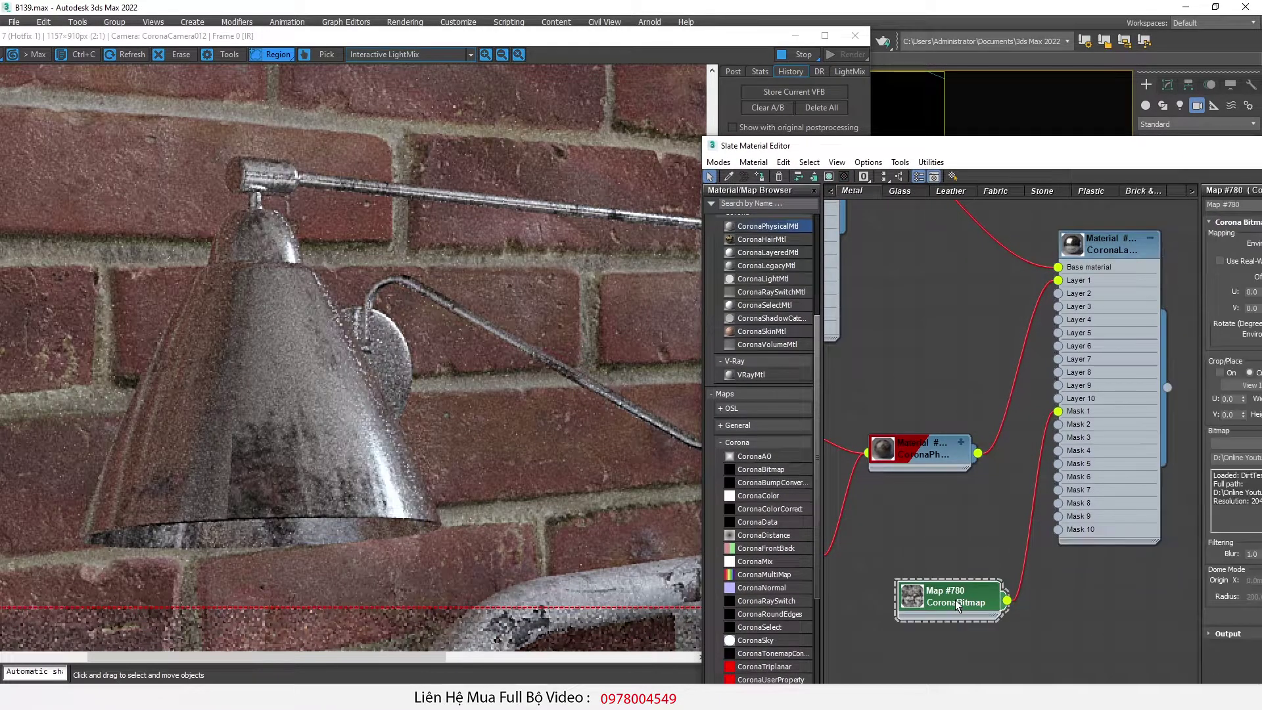
click(844, 177)
drag(630, 38, 576, 112)
mouse_move(1083, 479)
middle_down()
mouse_move(1004, 436)
mouse_move(1089, 463)
middle_up()
drag(1021, 147, 795, 119)
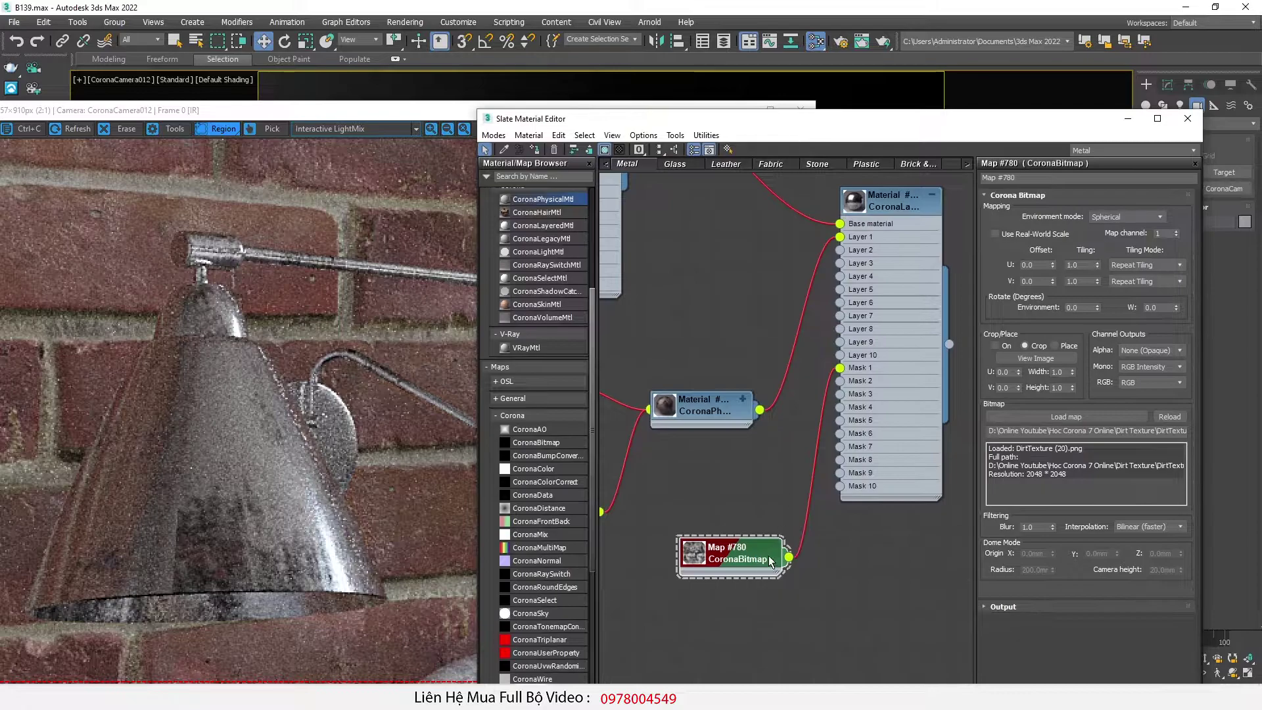
Step: Invert the output of the Mask 1 dirt bitmap and check the wall lamp's render
scroll(1043, 614, down, 5)
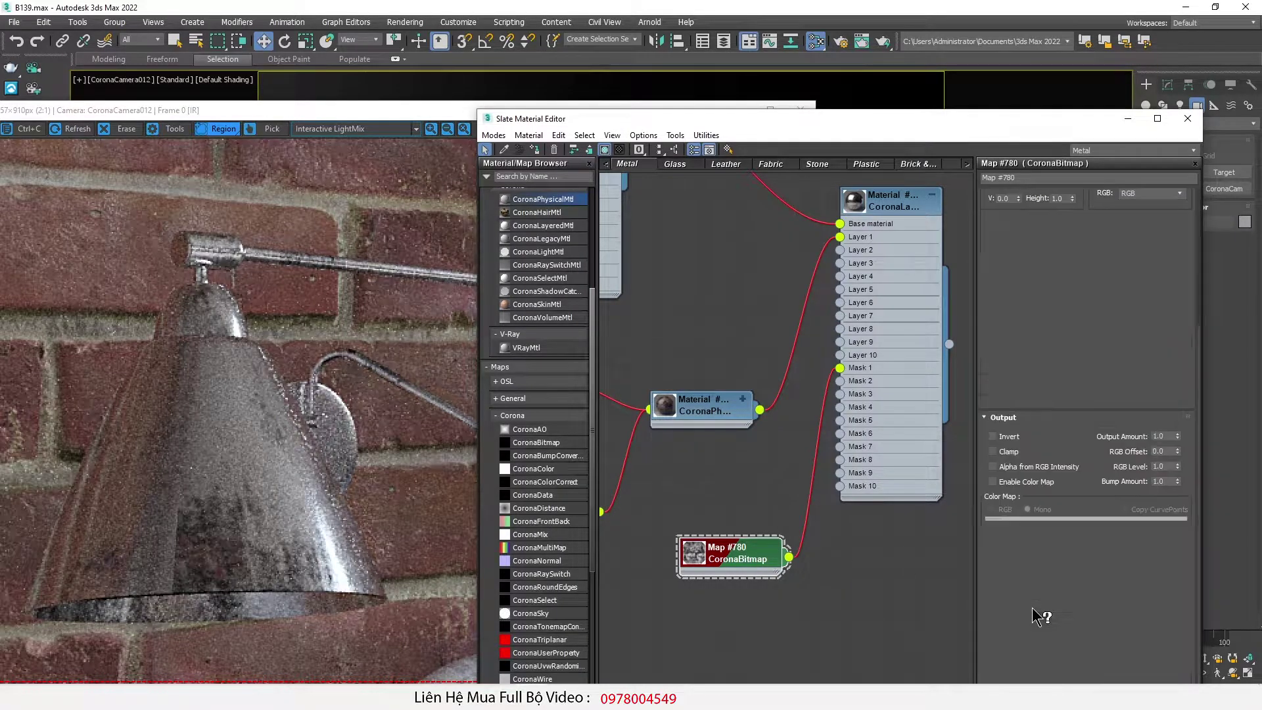
click(1006, 440)
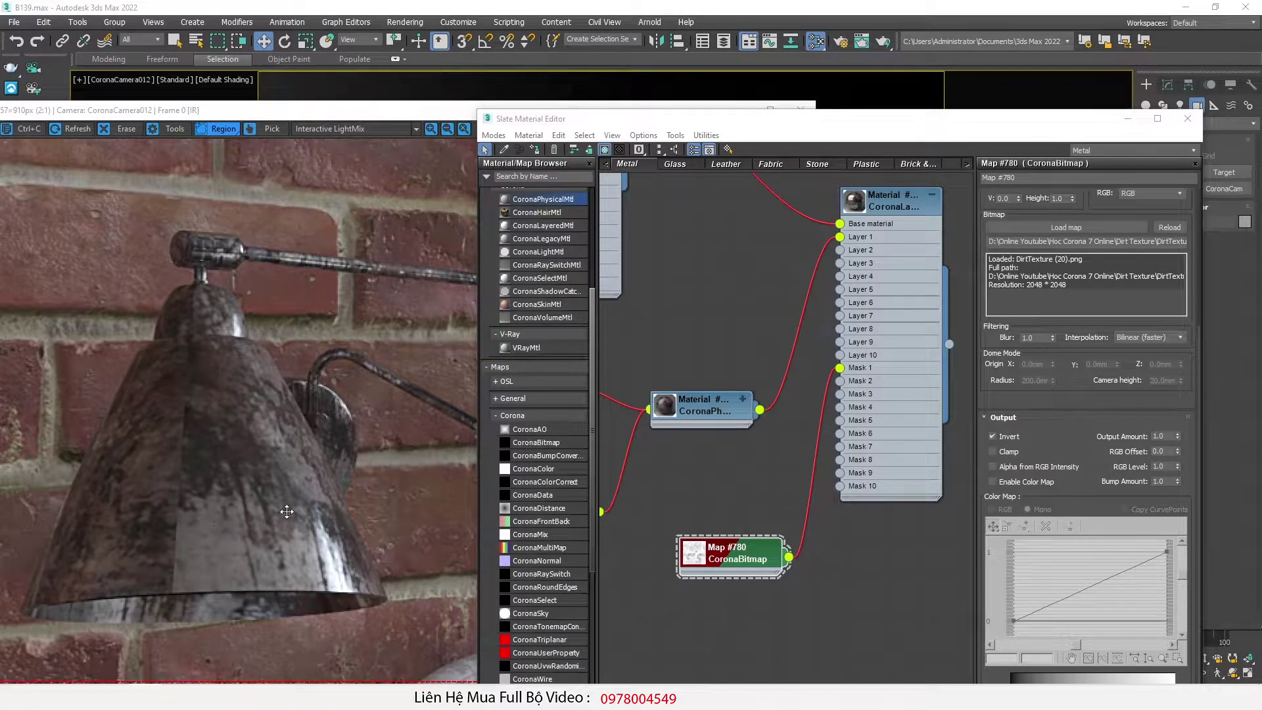
scroll(227, 482, up, 1)
scroll(257, 453, down, 1)
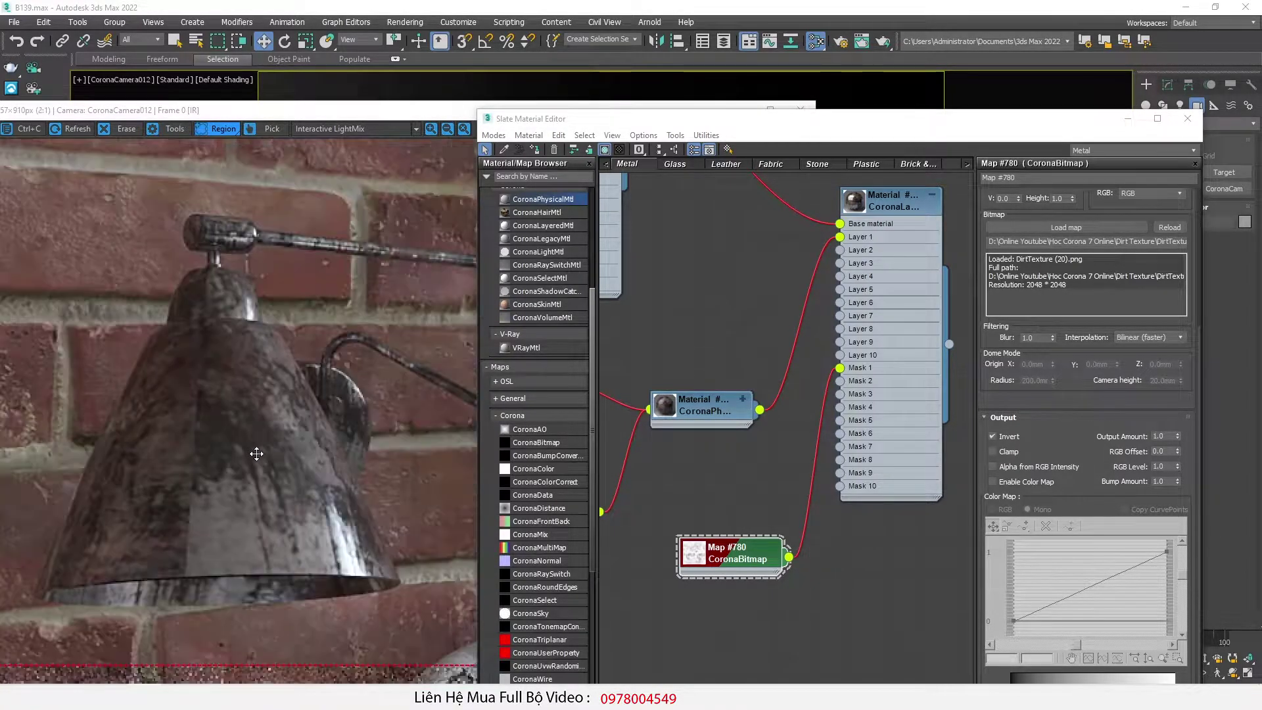
Step: Set the U and V tiling of the rusty material's 3metal_texture_big_100617.JPG bitmap to 4
scroll(836, 463, down, 2)
middle_drag(739, 437, 895, 452)
middle_drag(677, 448, 834, 442)
double_click(730, 423)
double_click(732, 424)
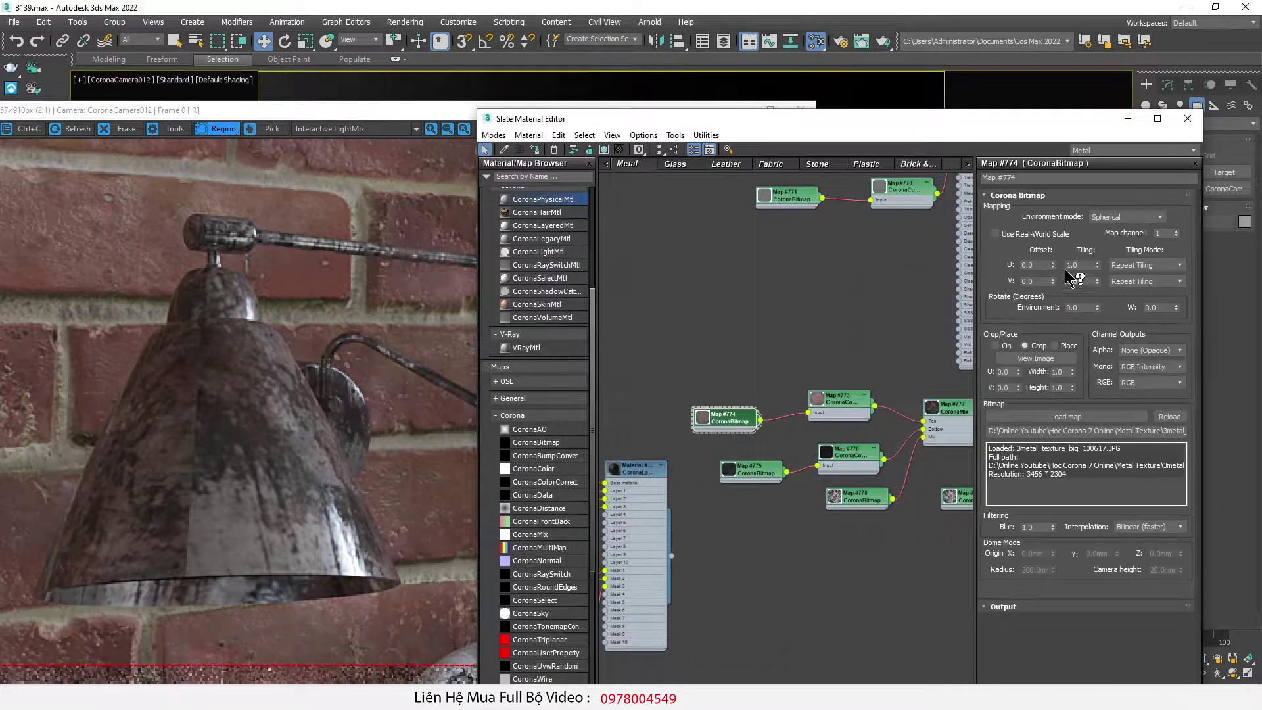
text(4)
key(Return)
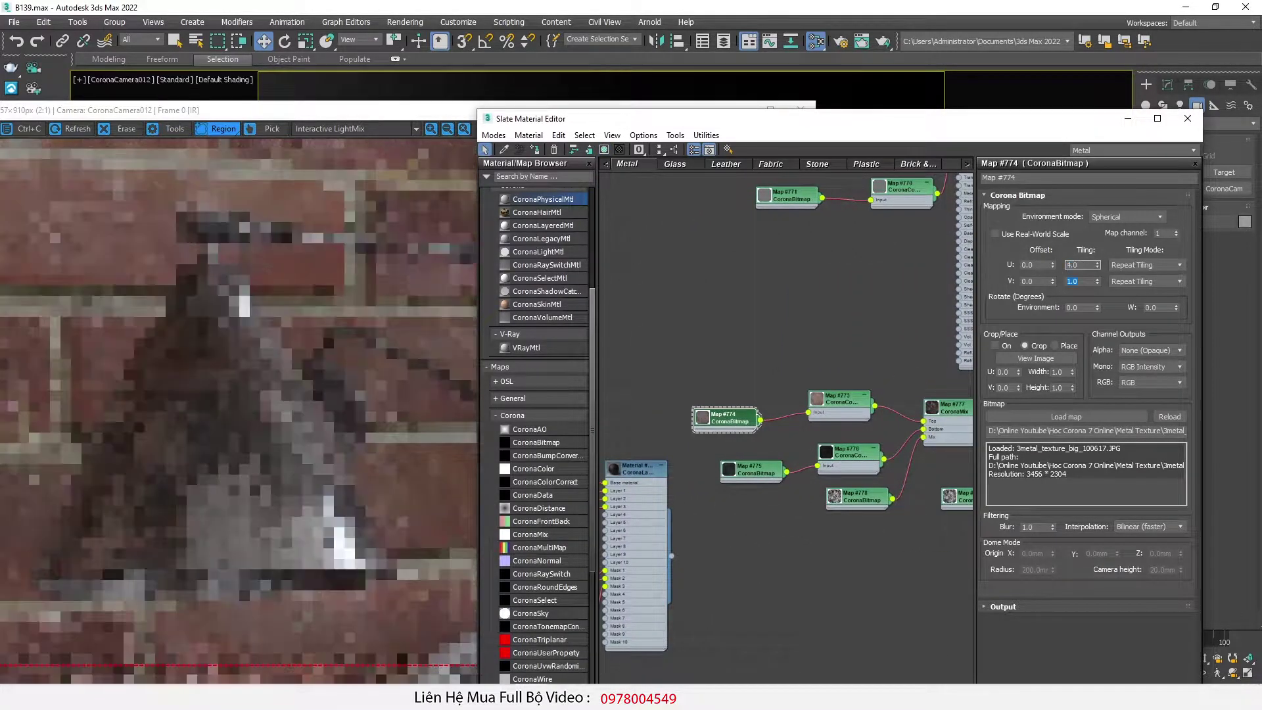
Step: Set the U and V tiling of the rusty material's 742.jpg bitmap to 4
scroll(742, 465, up, 2)
double_click(741, 487)
double_click(1089, 265)
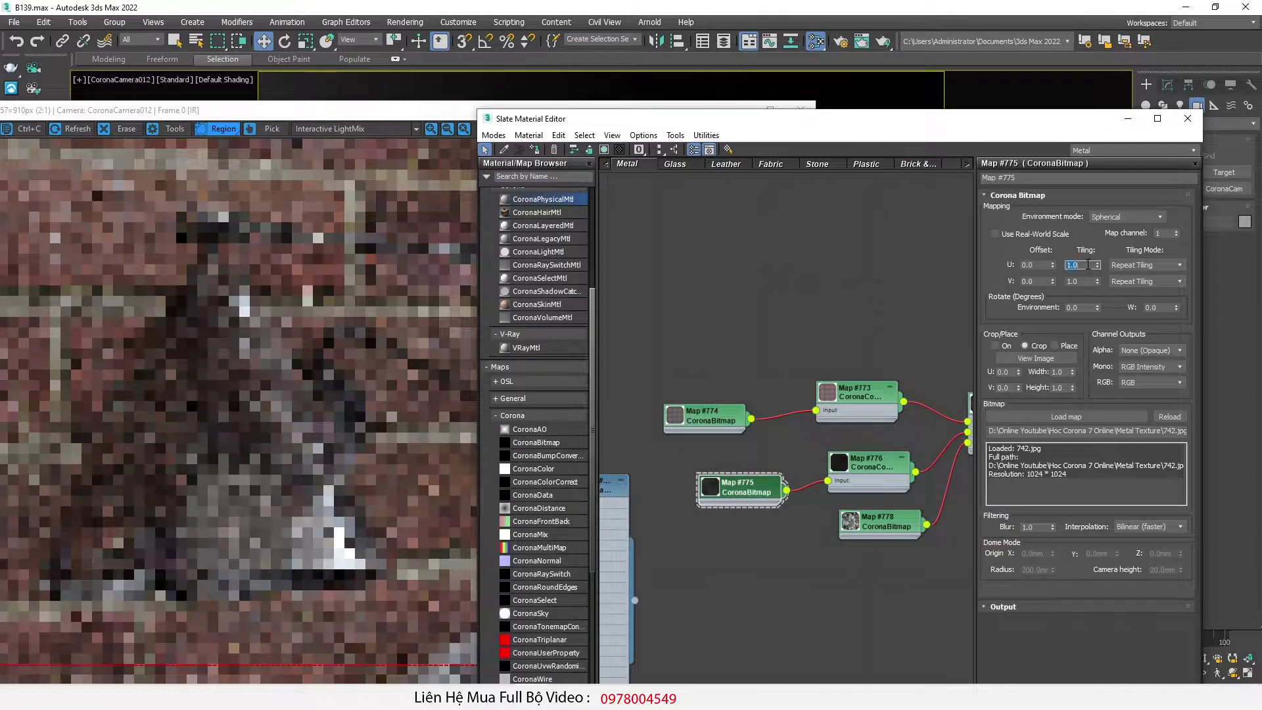
key(Tab)
text(4)
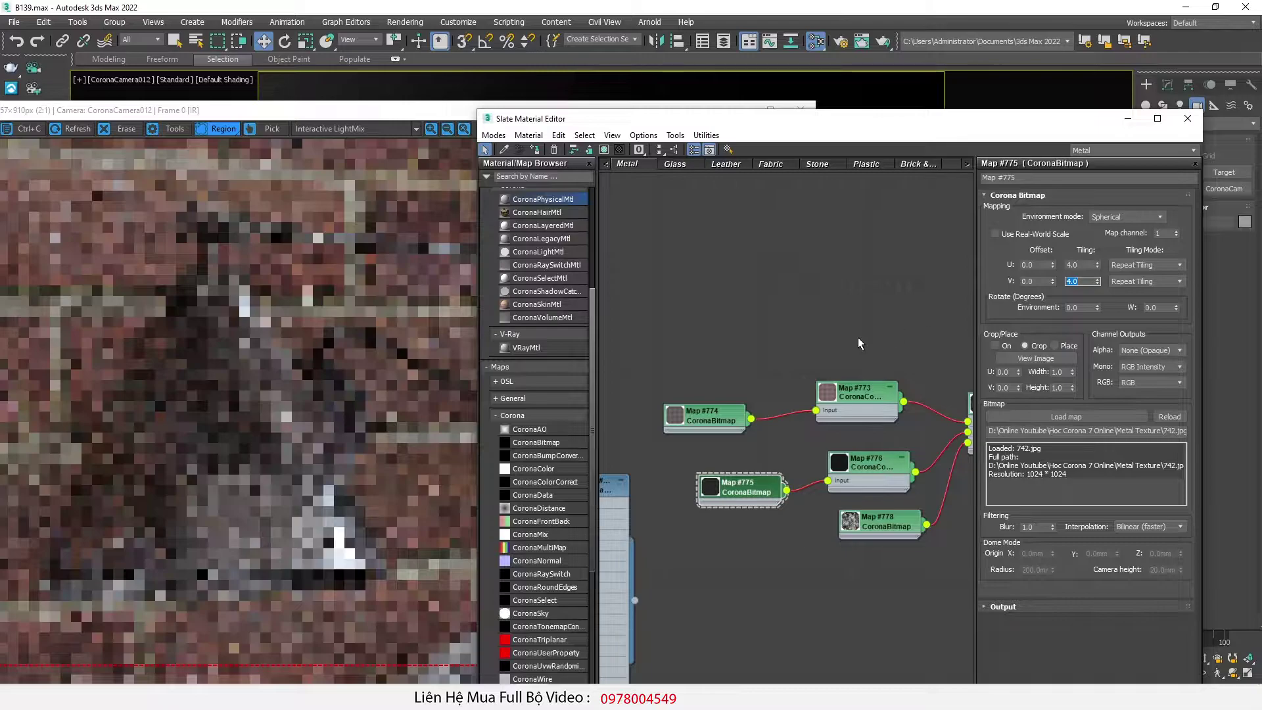
Step: In the earlier layered material, set U and V tiling to 4 on the 742.jpg and 3metal_texture_big_100617.JPG bitmaps
scroll(868, 338, down, 6)
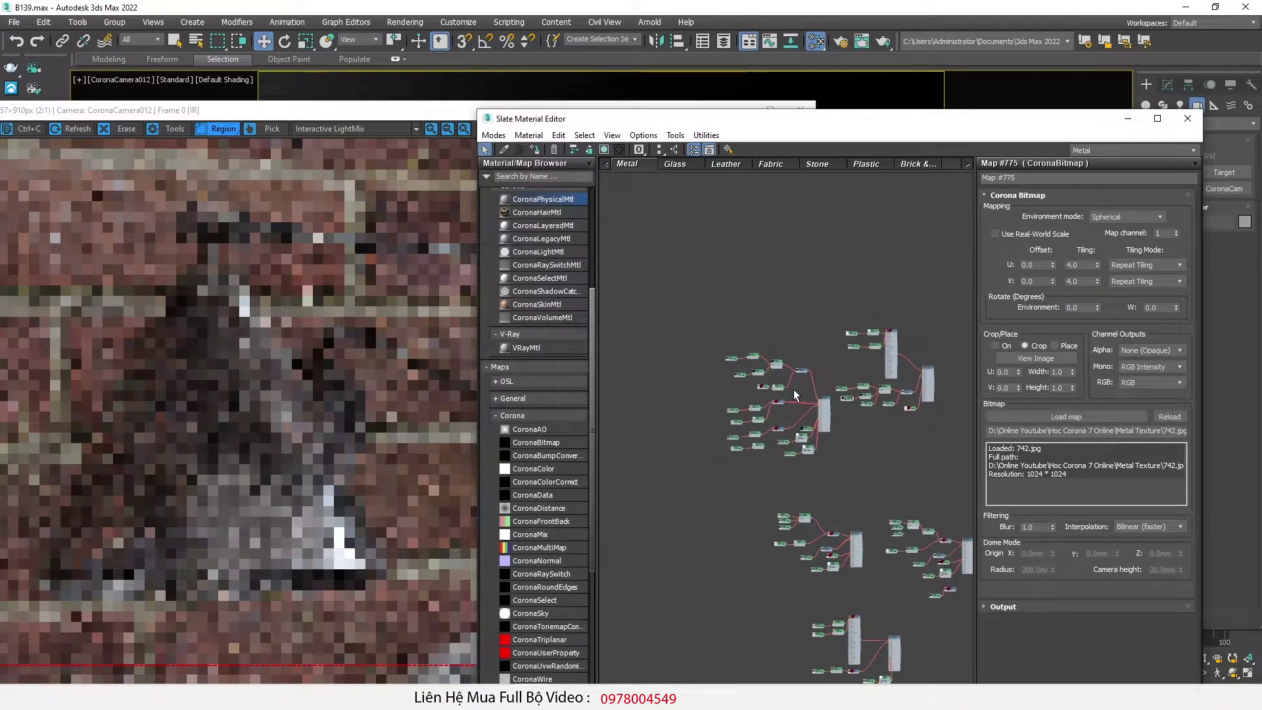
scroll(743, 385, up, 3)
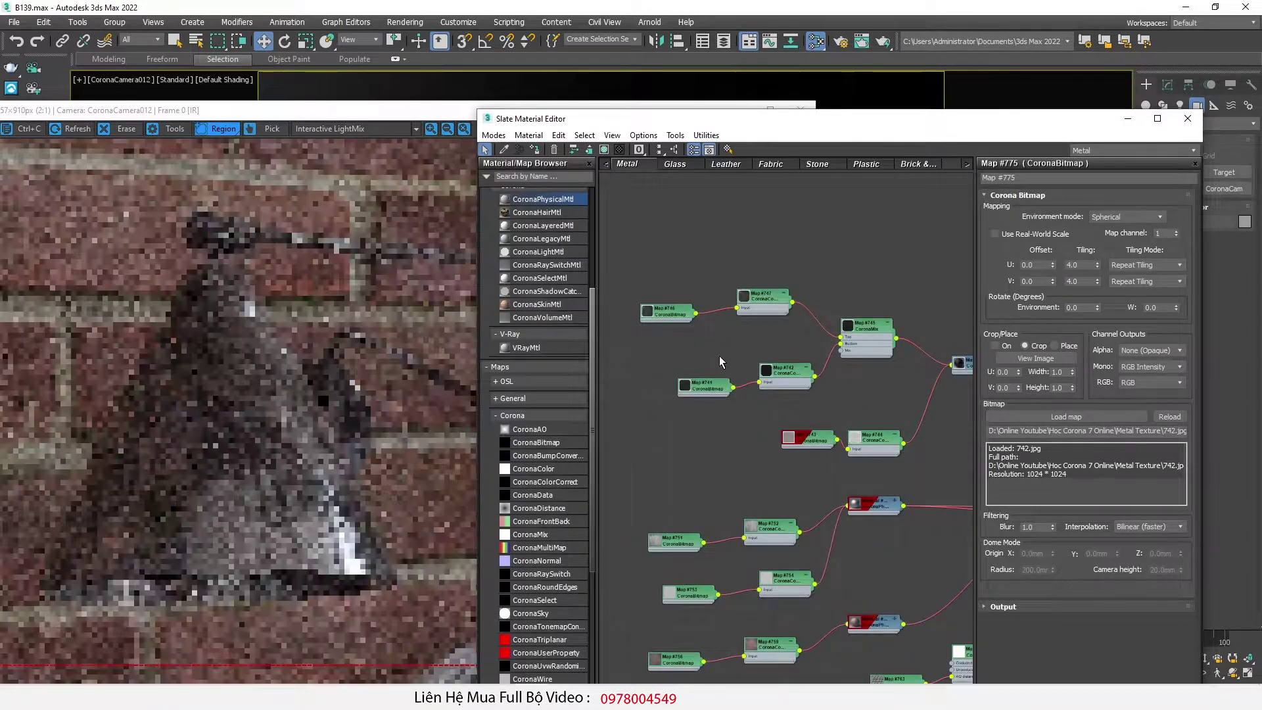
scroll(704, 351, up, 2)
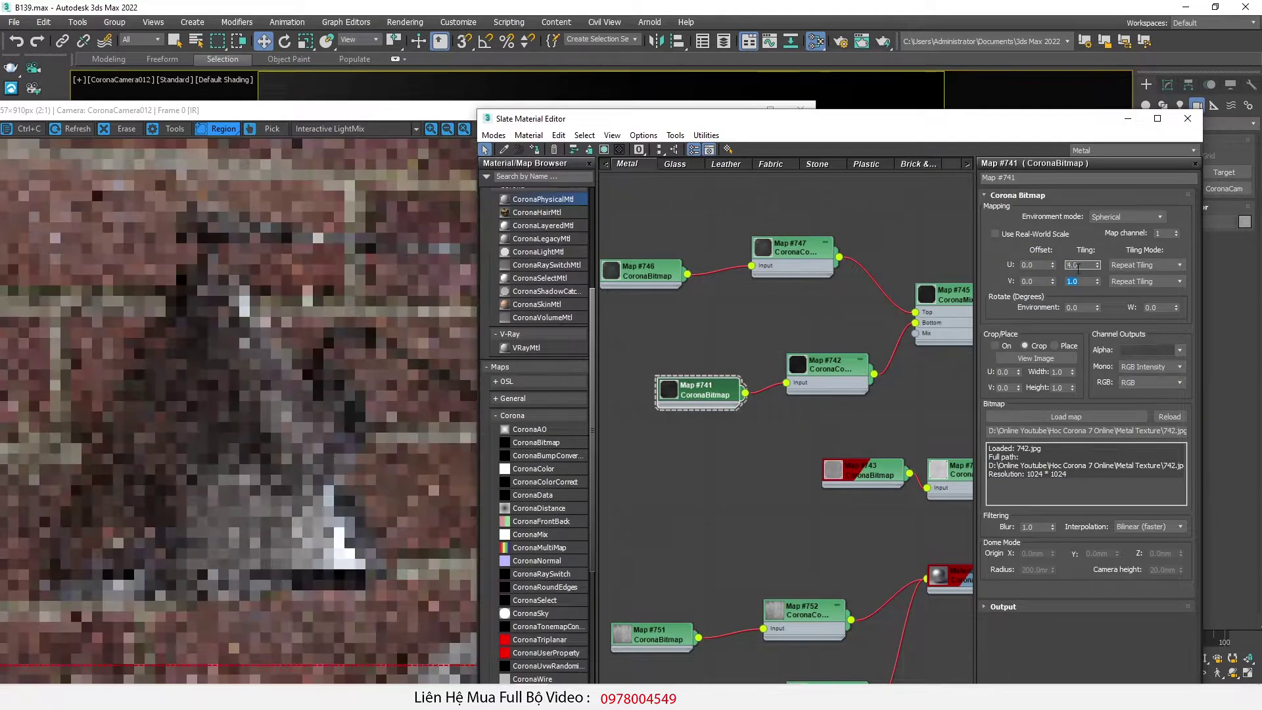
scroll(840, 463, down, 4)
scroll(822, 470, up, 2)
click(701, 516)
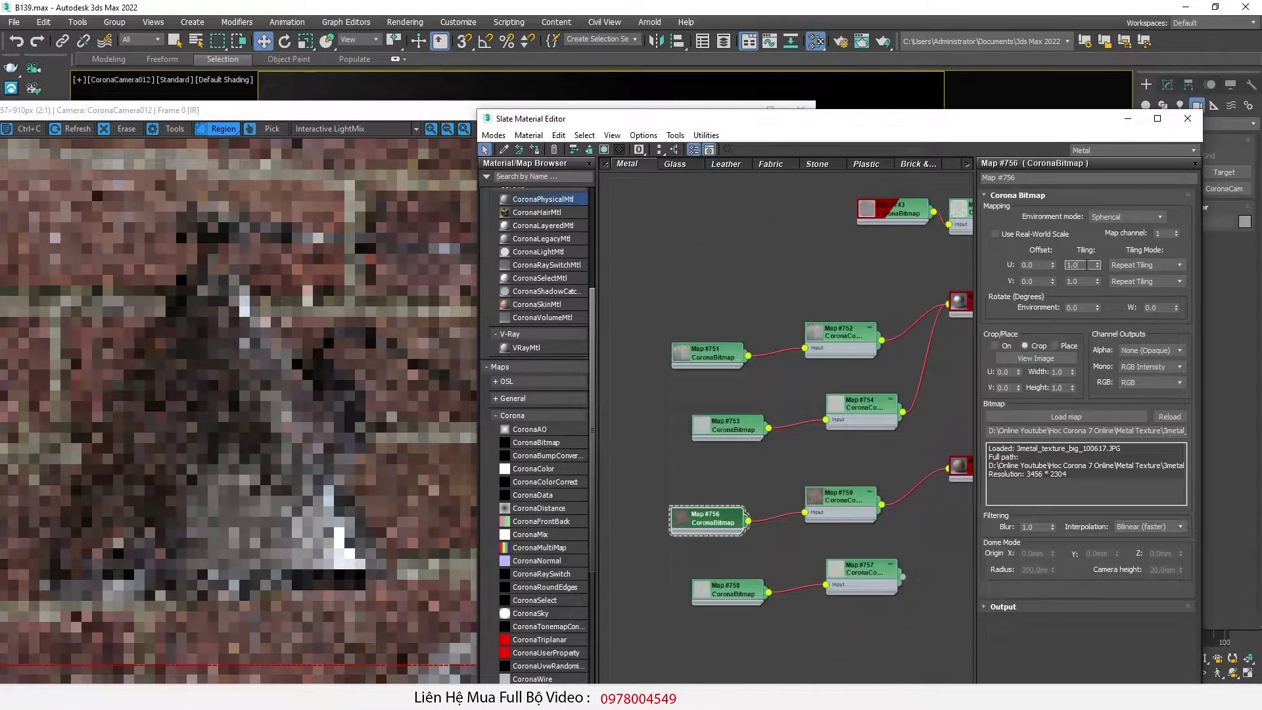
scroll(673, 352, down, 4)
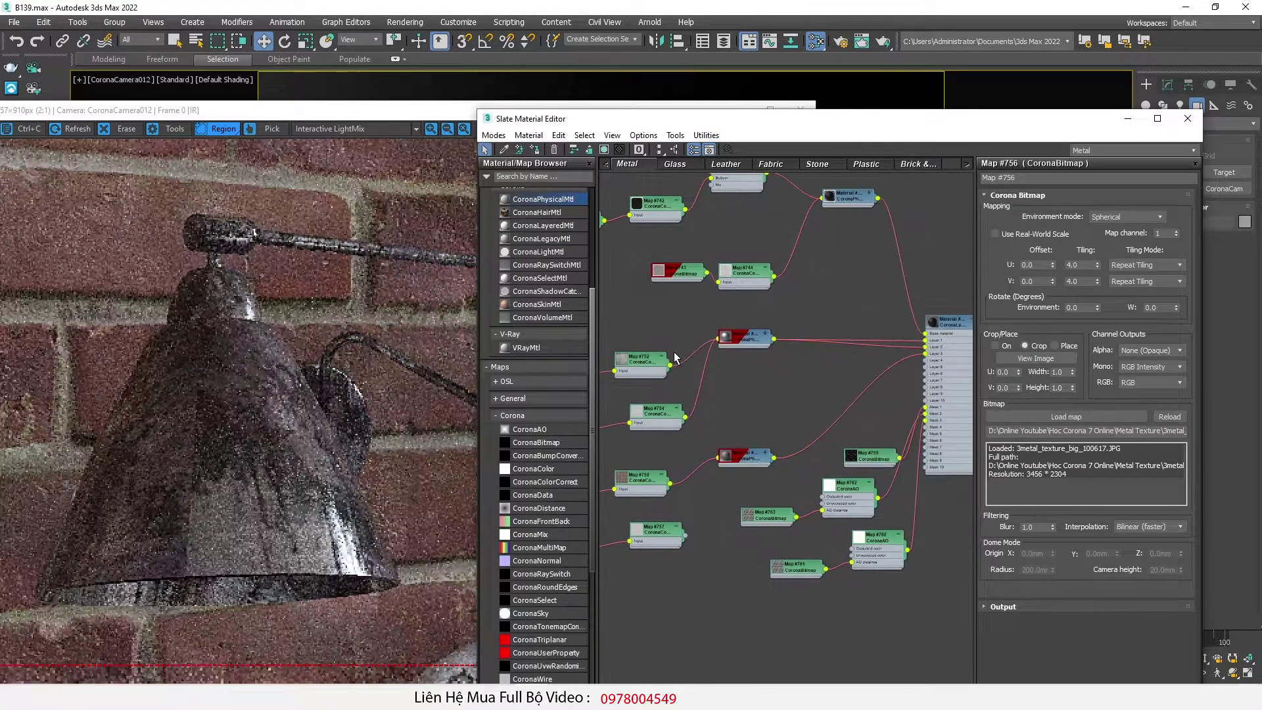
Step: Return to the new layered material, set its Mask 1 bitmap's U and V tiling to 4 and check the render
scroll(763, 356, up, 2)
scroll(764, 356, down, 4)
scroll(931, 334, up, 3)
middle_drag(911, 349, 847, 433)
scroll(847, 433, up, 2)
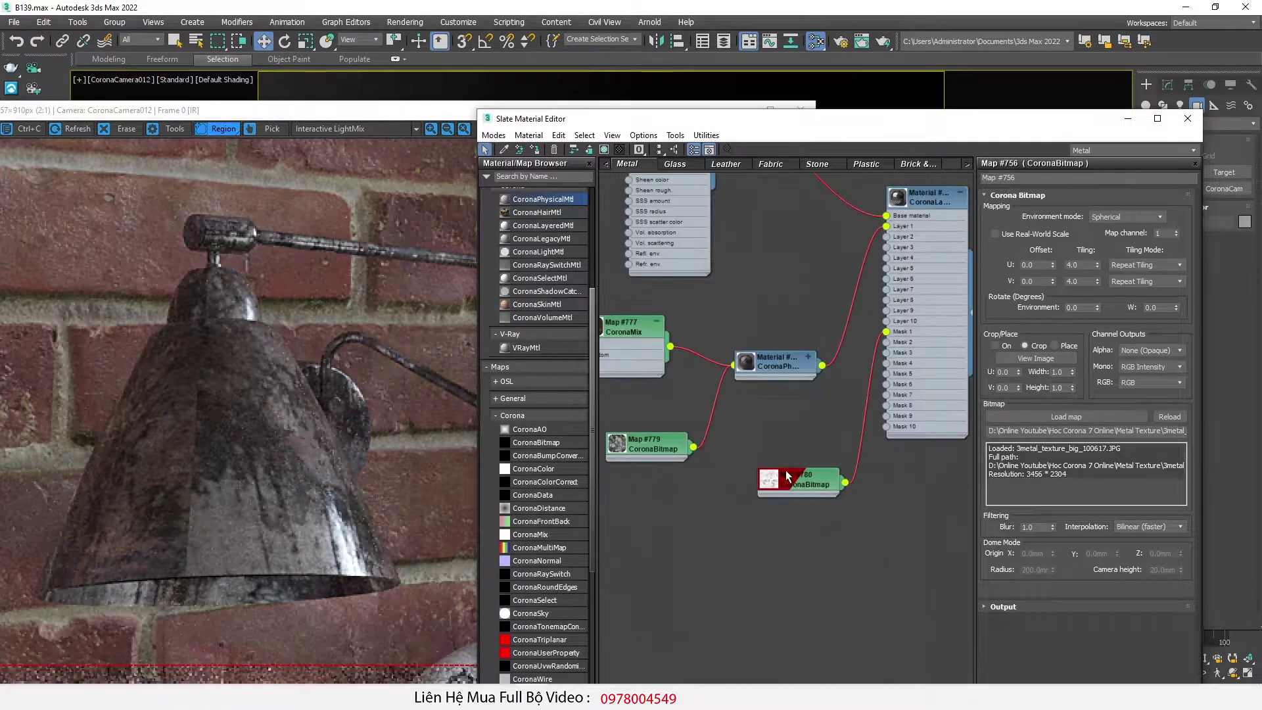
double_click(790, 480)
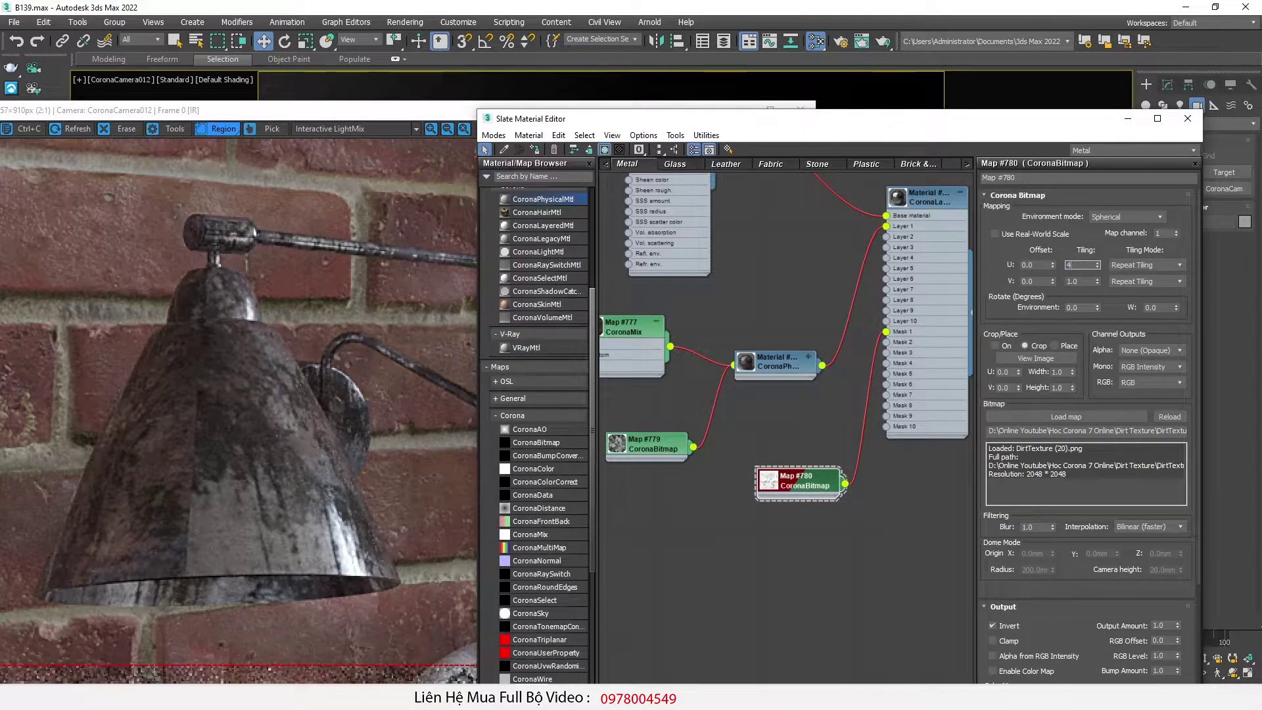
text(4)
key(Tab)
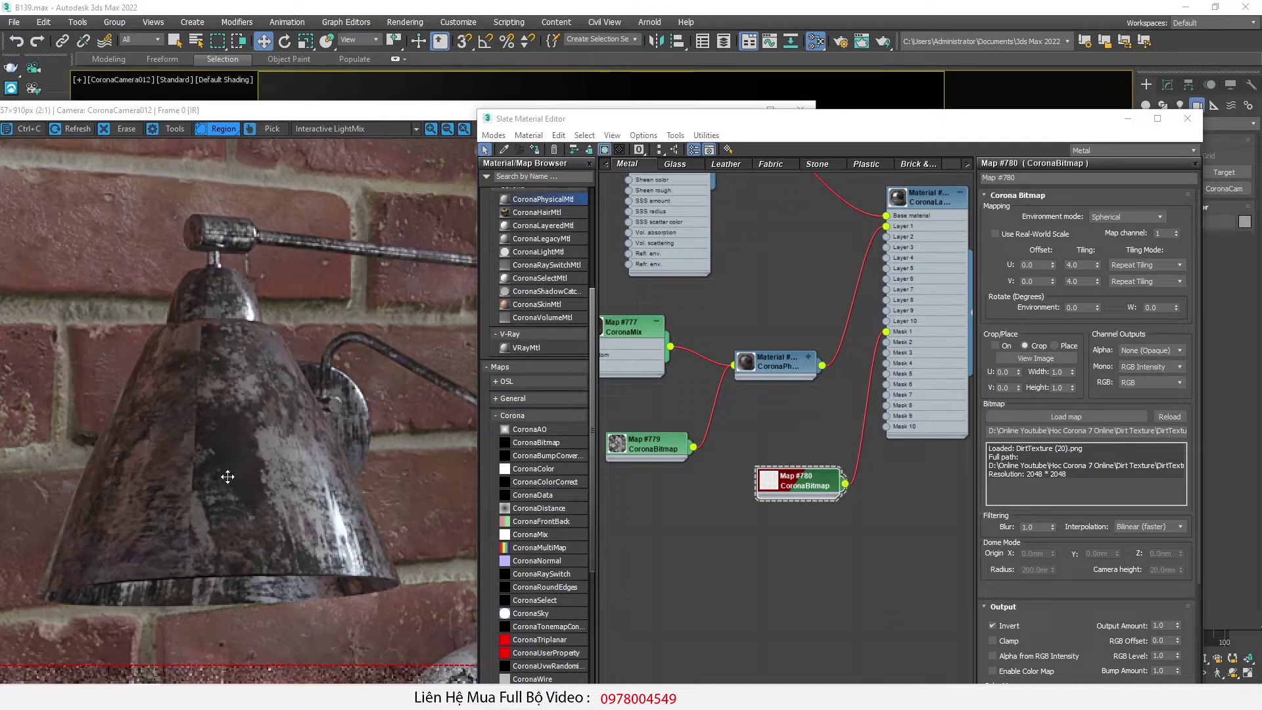
scroll(227, 477, up, 1)
scroll(229, 459, down, 1)
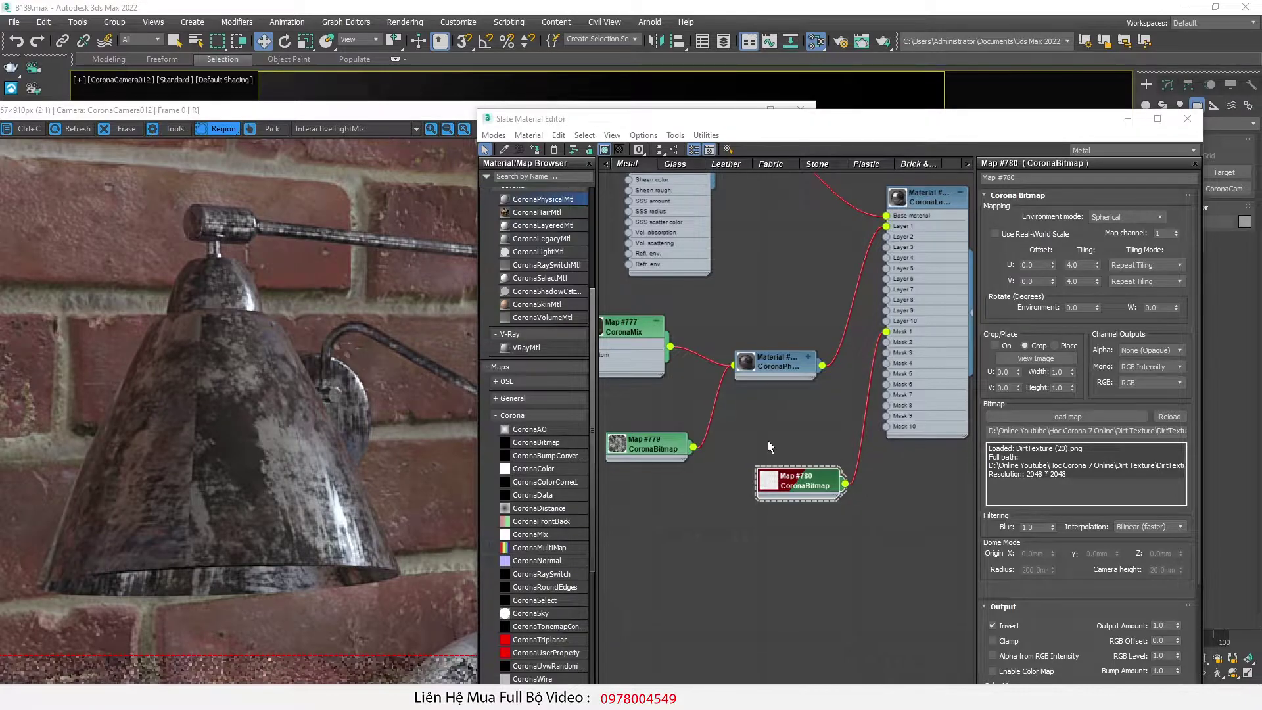
Step: Expand the rusty material's node and insert a CoronaColorCorrect between the DirtTexture (97).jpg bitmap and its base roughness
middle_drag(757, 442, 850, 430)
scroll(851, 430, down, 2)
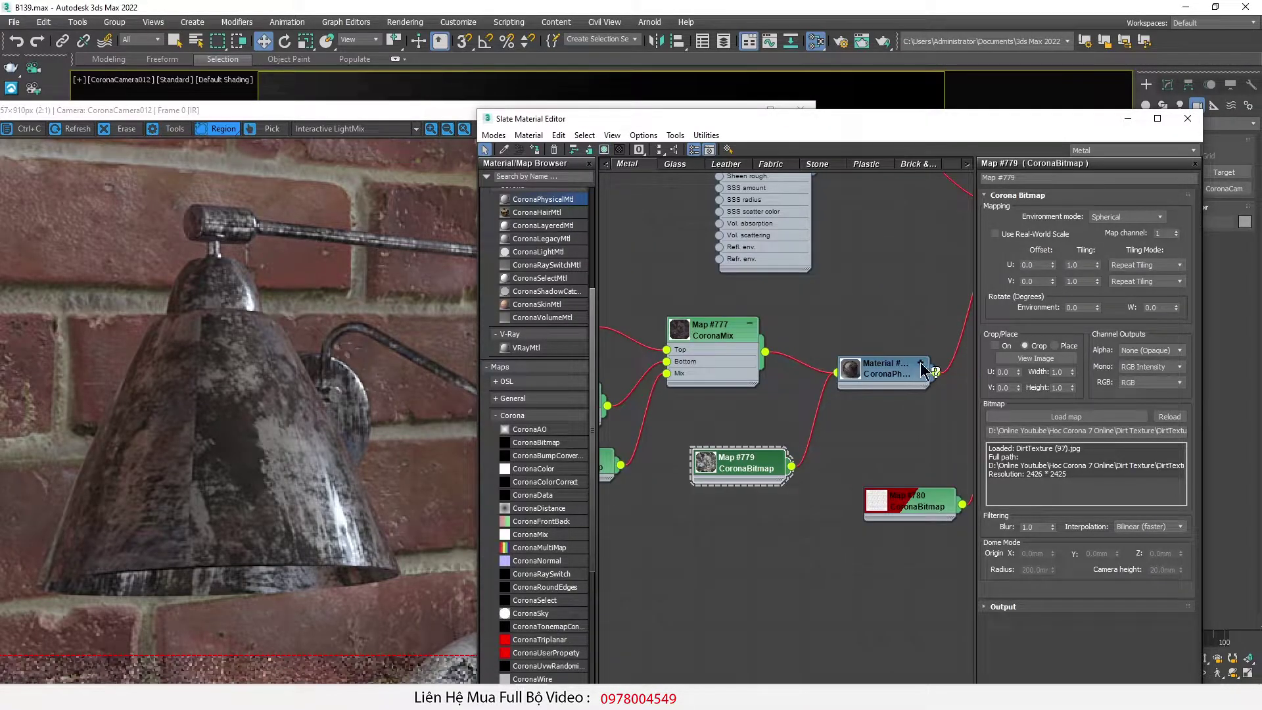
click(921, 364)
middle_drag(766, 448, 873, 417)
drag(847, 438, 742, 518)
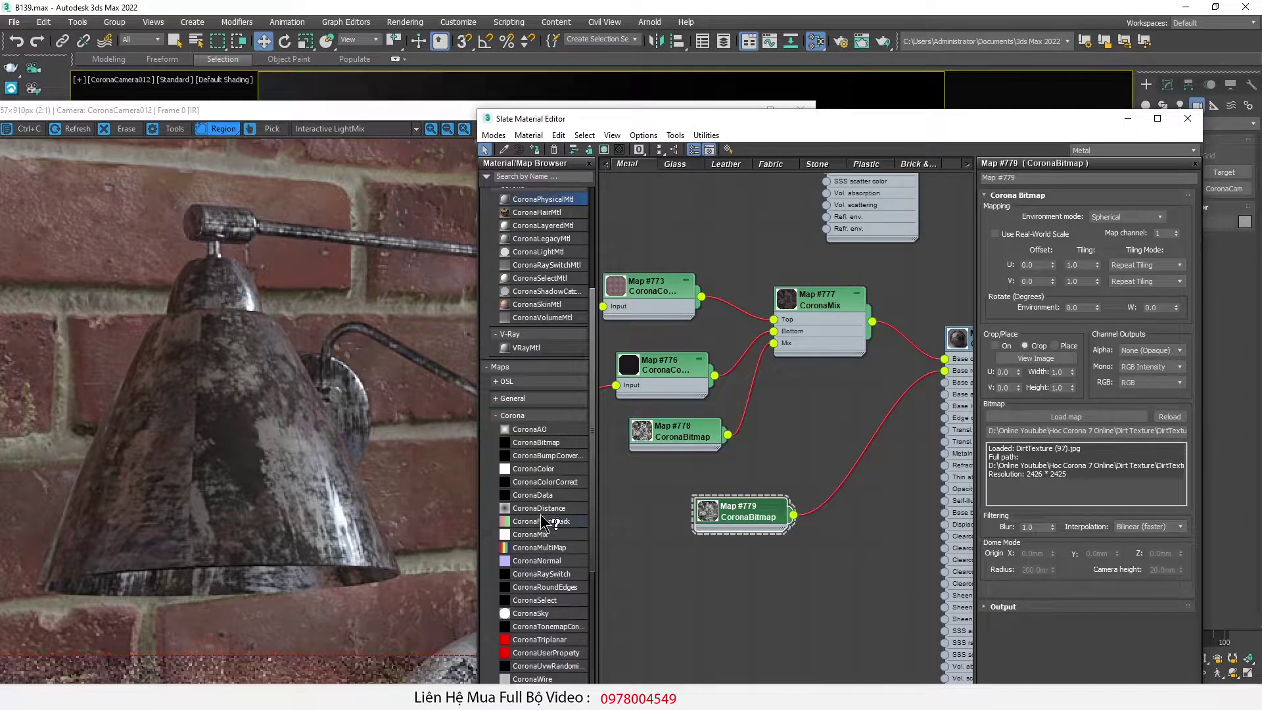
drag(543, 481, 862, 451)
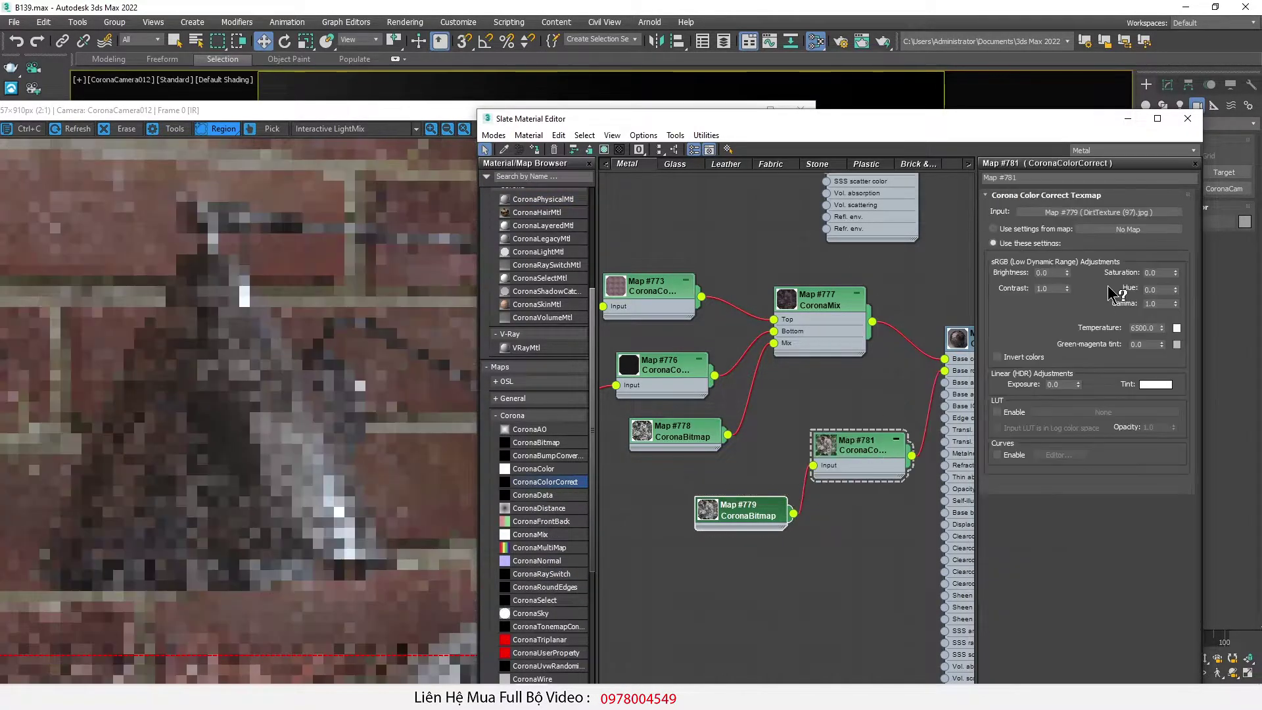
Step: Set the roughness color correction's brightness to 0.36 and collapse the rusty material's node
drag(1067, 272, 1071, 251)
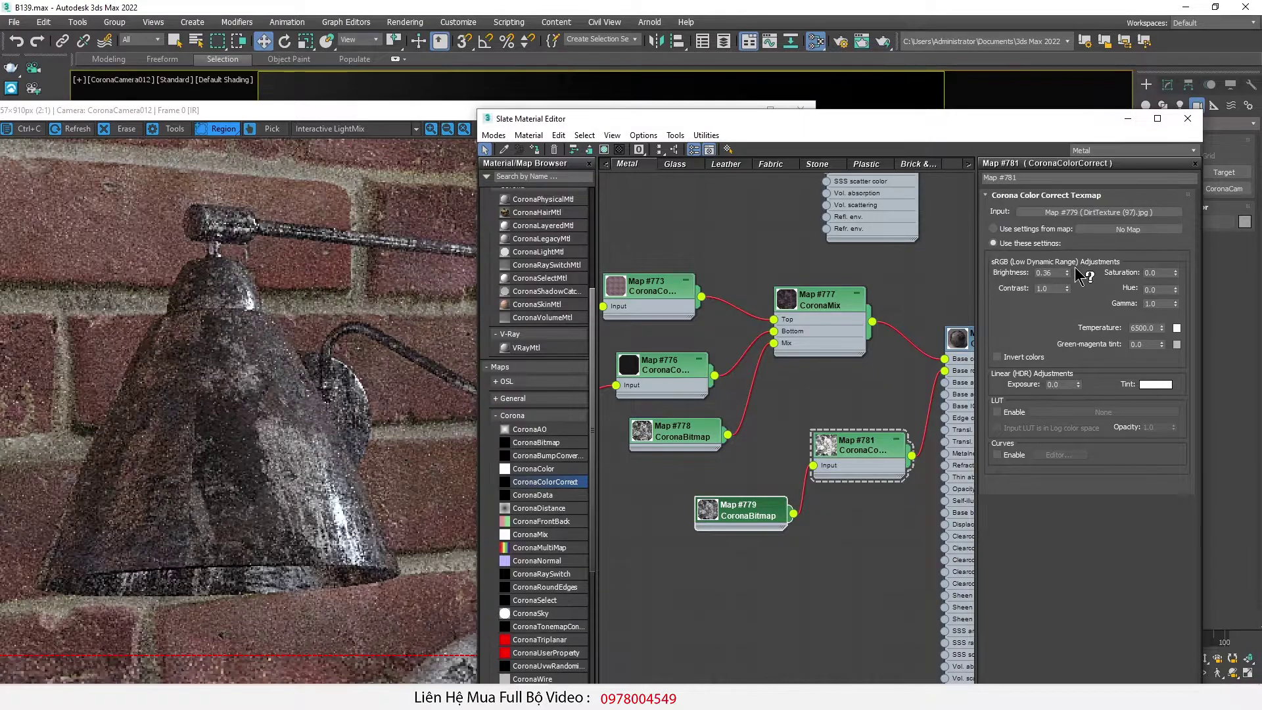
scroll(782, 420, down, 4)
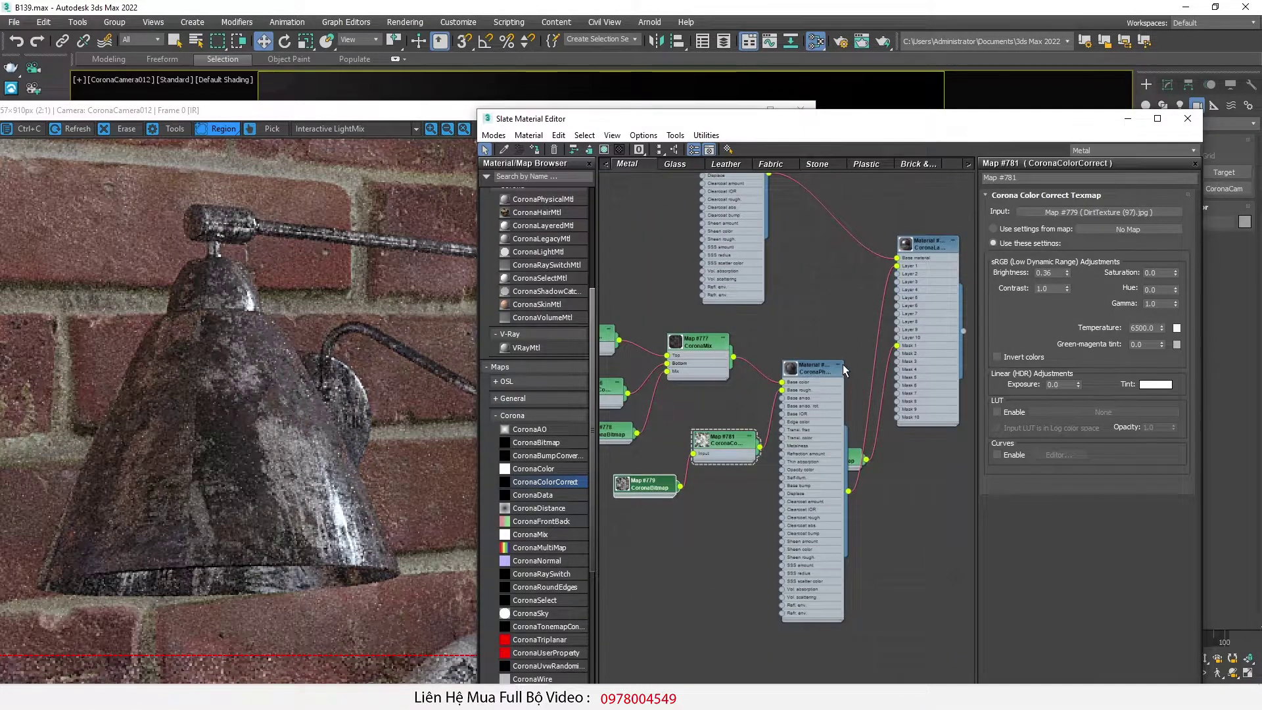
click(839, 364)
Step: Replace the Mask 1 bitmap's image with DirtTexture (20_1).jpg from the Dirt Texture folder after previewing it
double_click(825, 461)
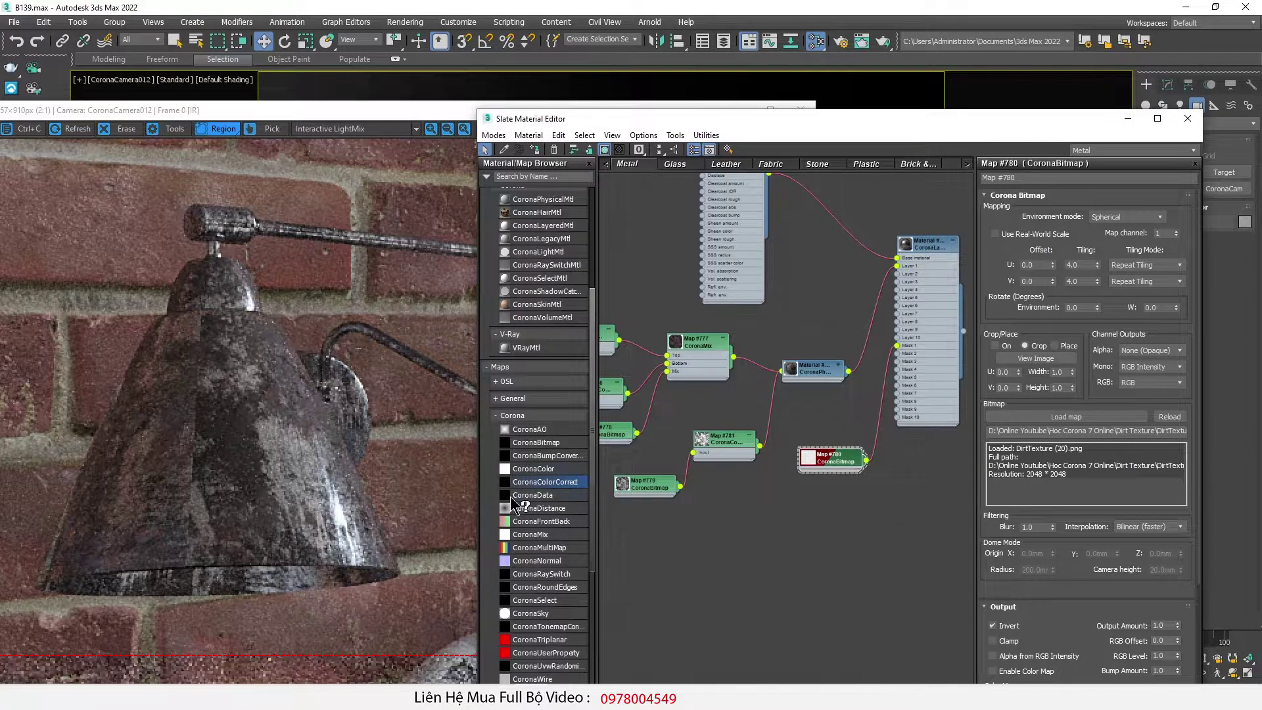
key(alt+Tab)
double_click(310, 348)
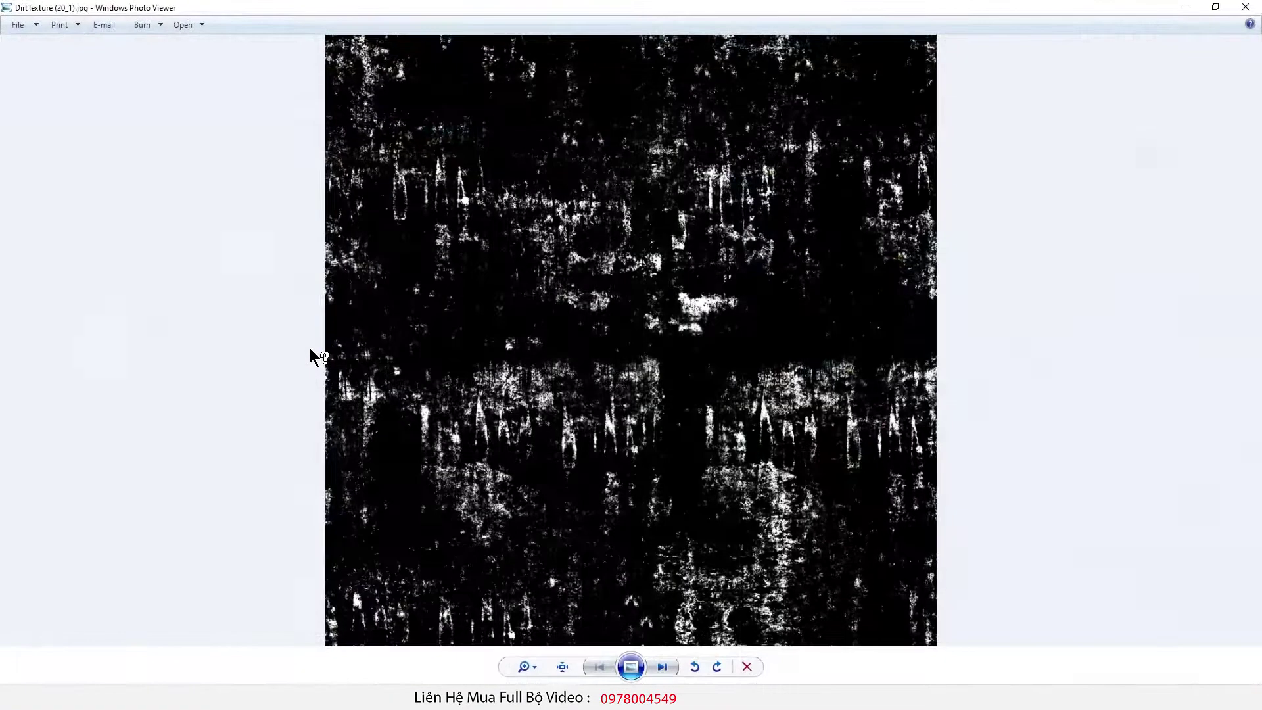
click(1244, 7)
drag(379, 344, 1083, 418)
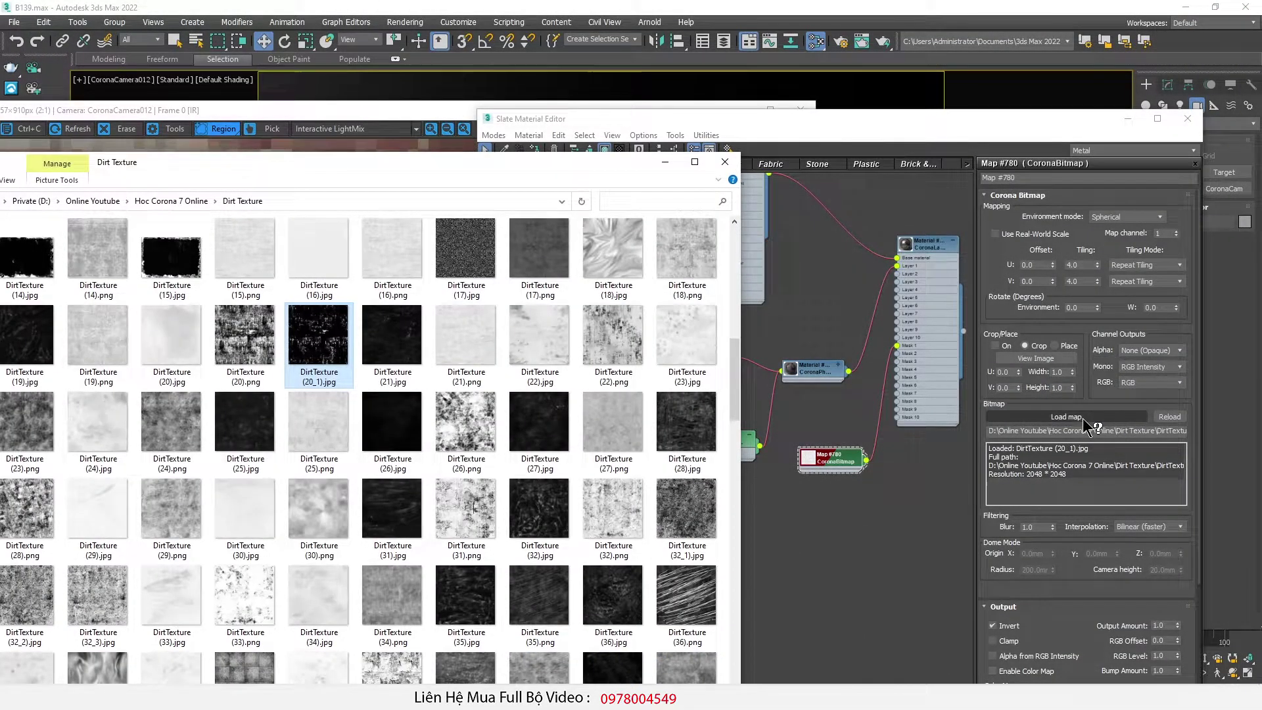
click(854, 511)
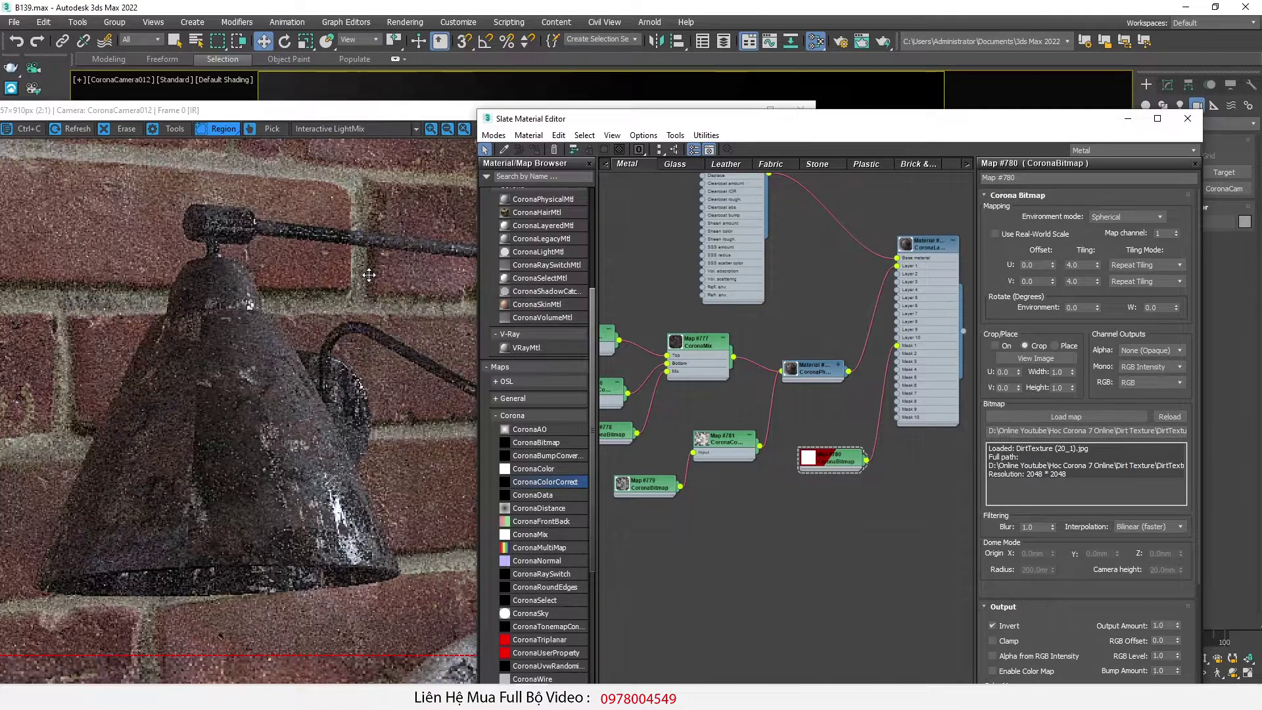
Step: Examine the worn metal on the wall lamp's arm and shade up close in the interactive render
click(369, 276)
middle_drag(325, 249, 215, 238)
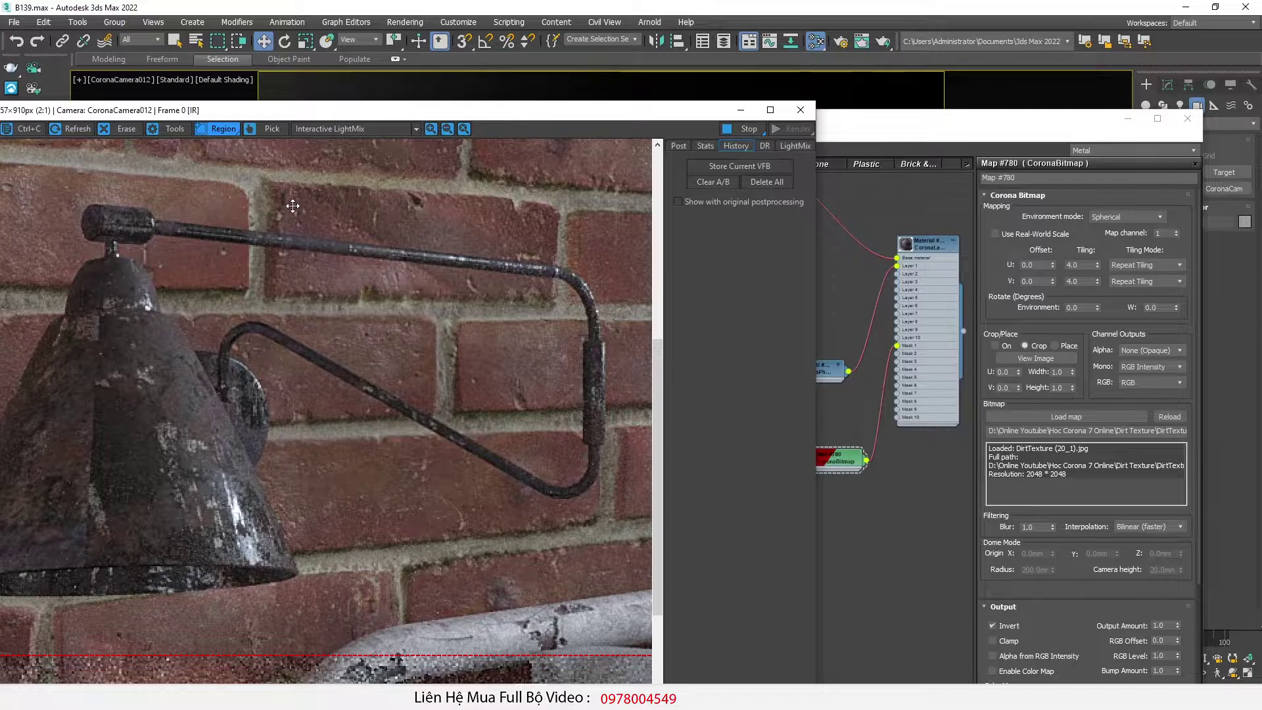
scroll(252, 209, up, 1)
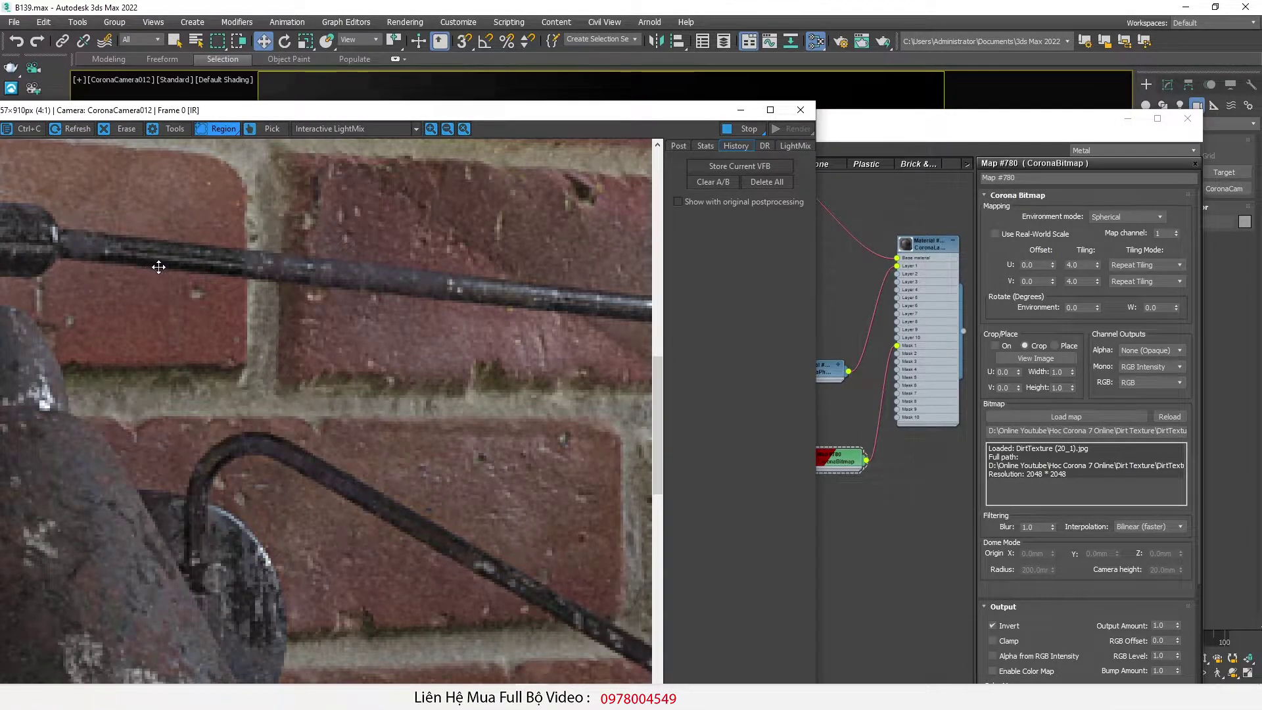
scroll(158, 267, down, 2)
scroll(279, 270, up, 2)
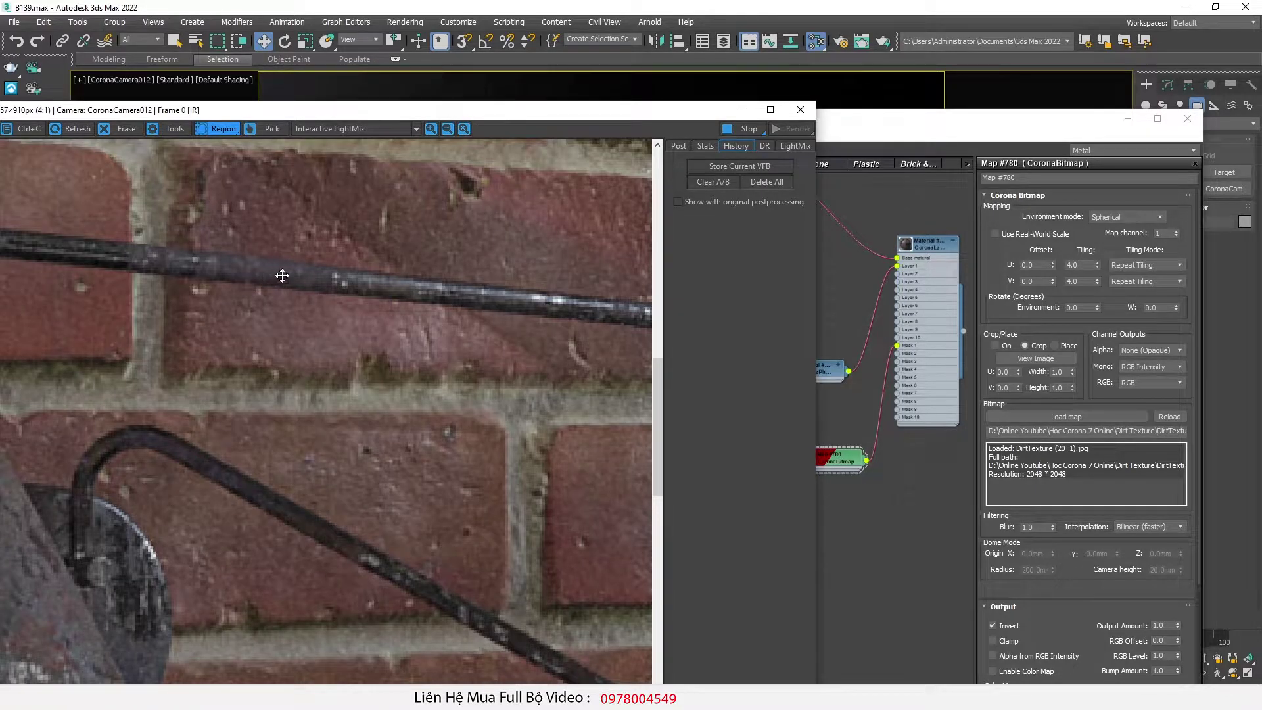
scroll(282, 275, down, 1)
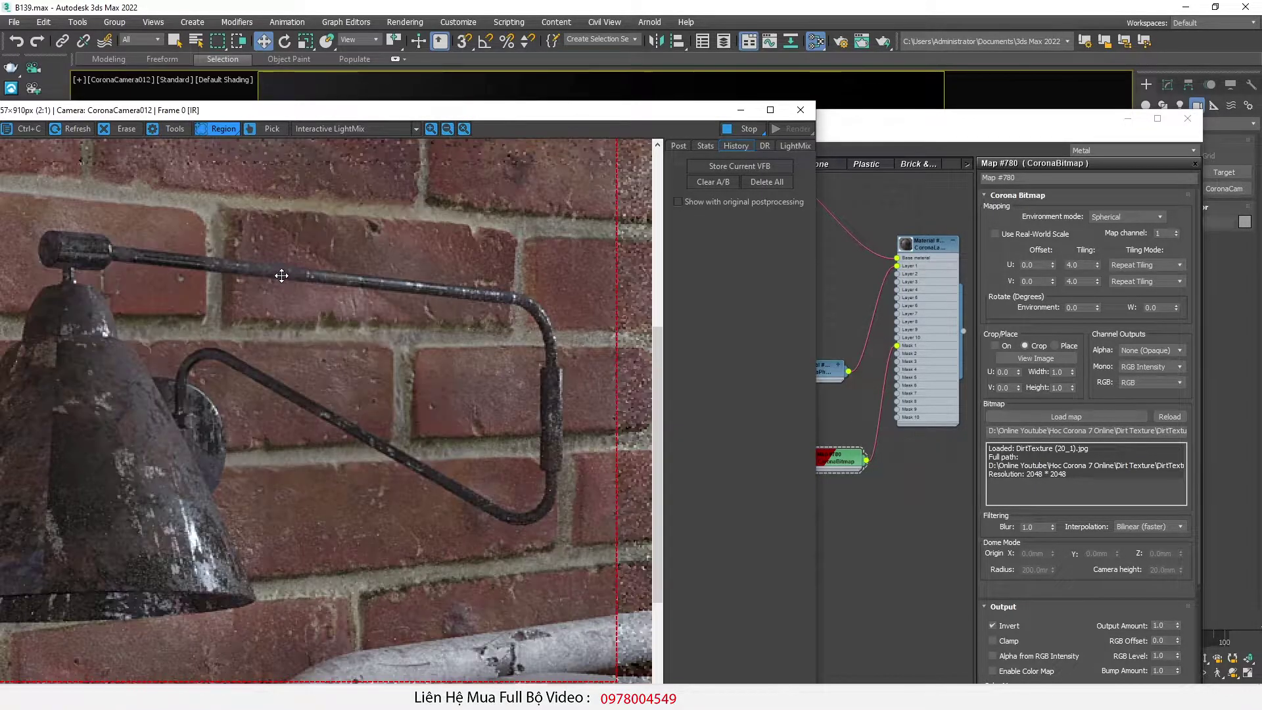
scroll(491, 272, up, 1)
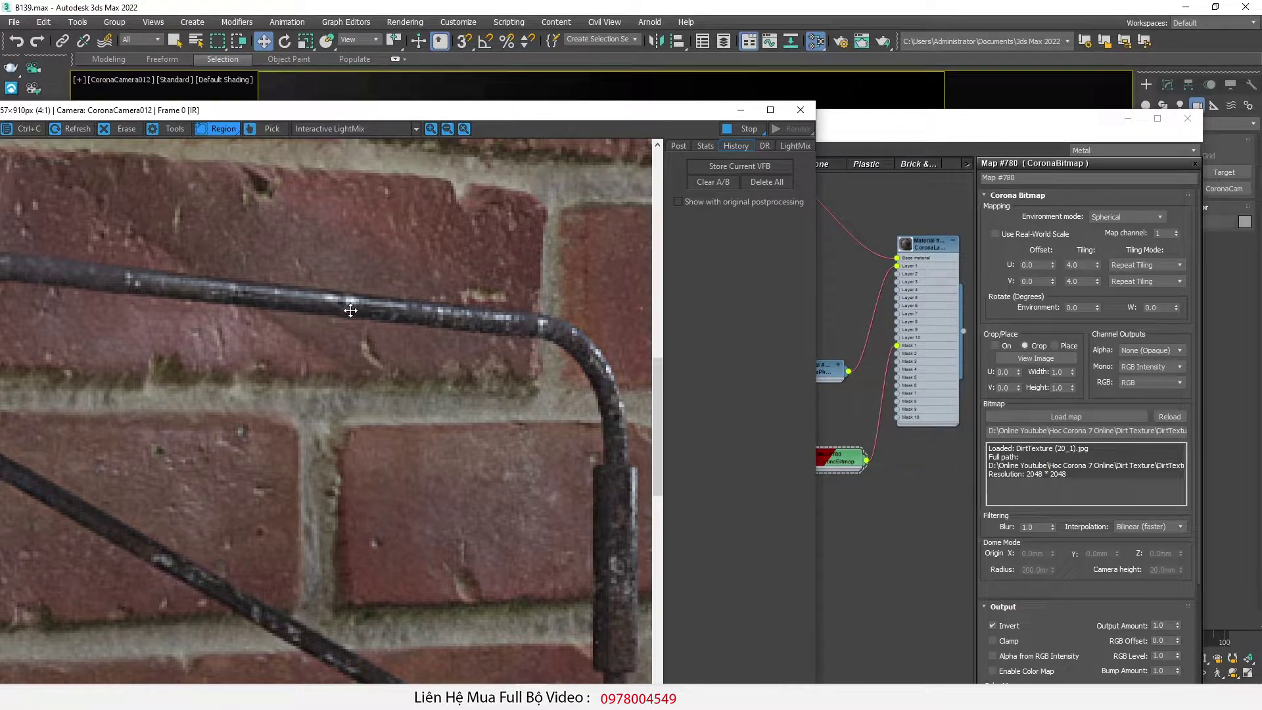
scroll(350, 311, down, 1)
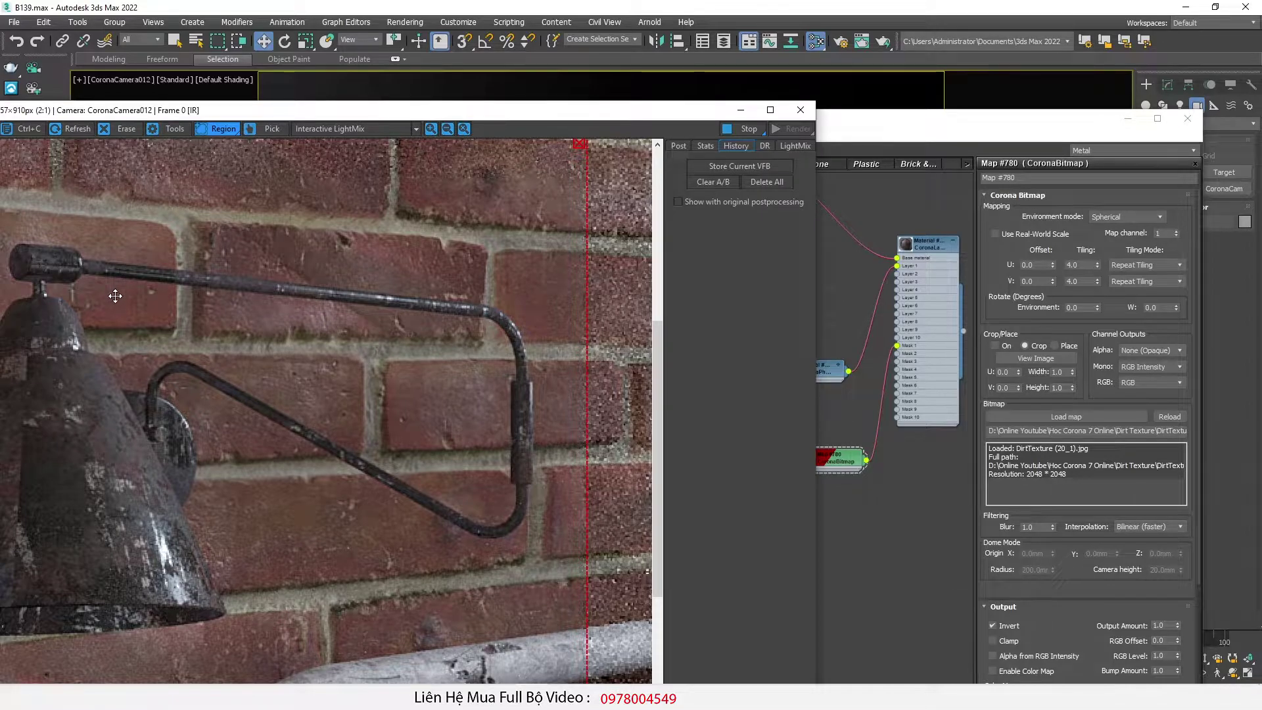
scroll(134, 268, up, 1)
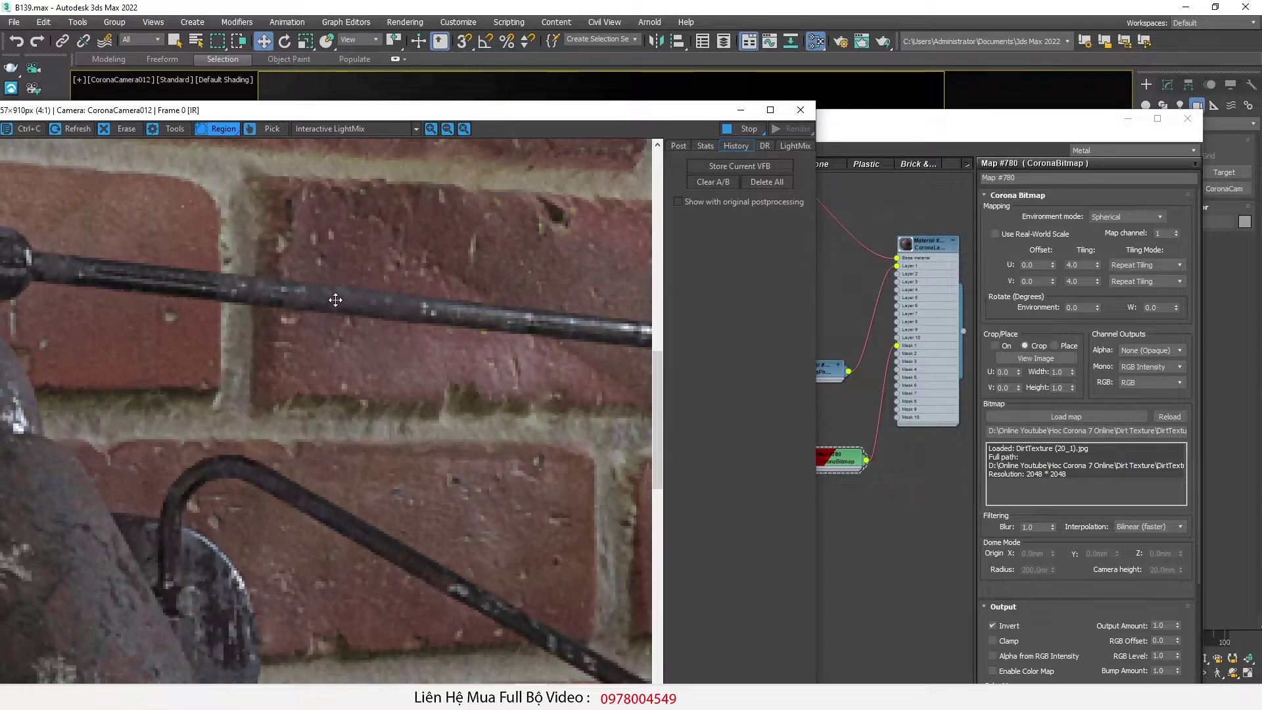
scroll(336, 297, down, 1)
Step: Replace the image of the bitmap driving the base color CoronaMix with DirtTexture (20).png from the Dirt Texture folder after previewing it
middle_drag(835, 403, 895, 404)
scroll(722, 414, up, 1)
middle_drag(722, 416, 778, 417)
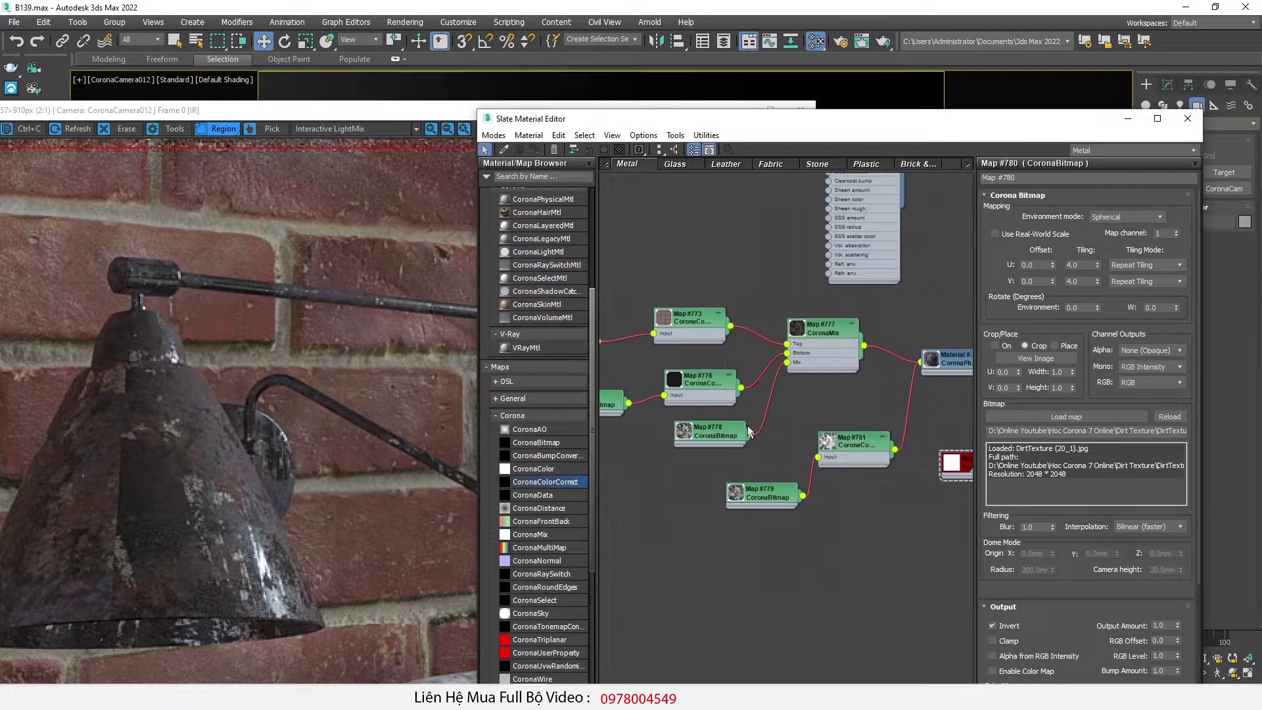
double_click(701, 428)
click(1056, 358)
click(550, 79)
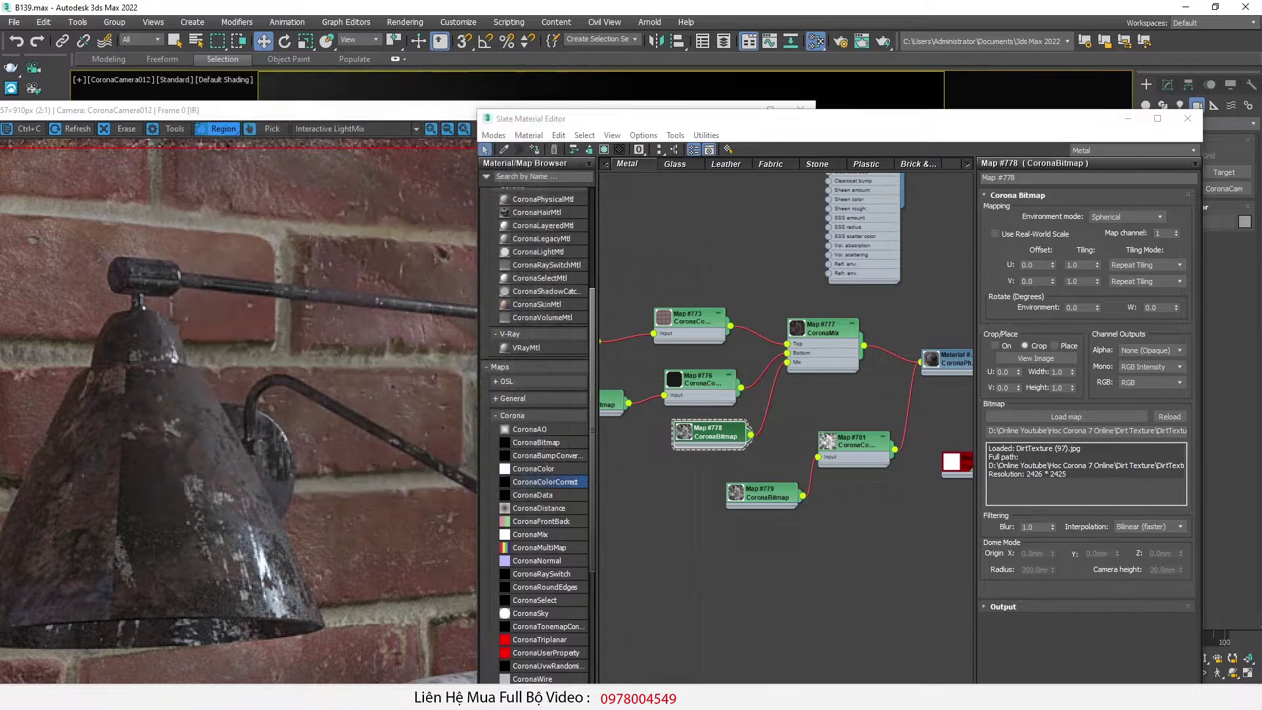
key(alt+Tab)
double_click(251, 339)
click(1247, 7)
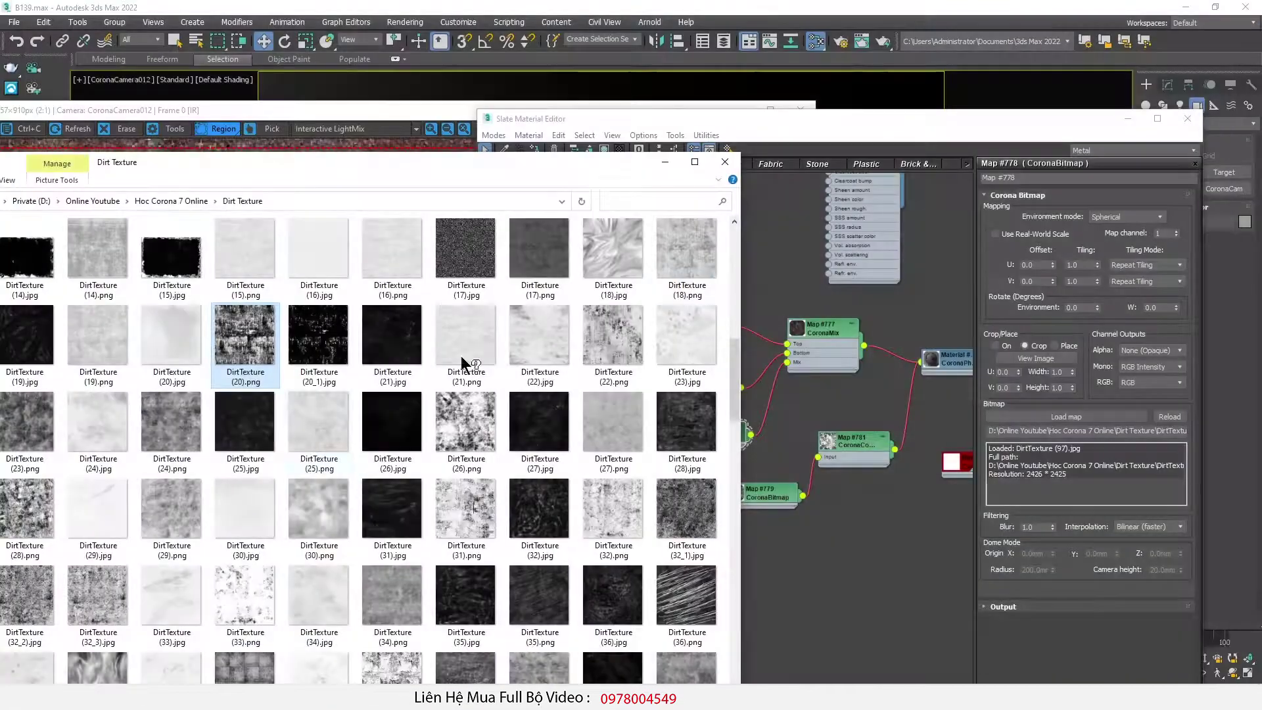
drag(249, 358, 1078, 417)
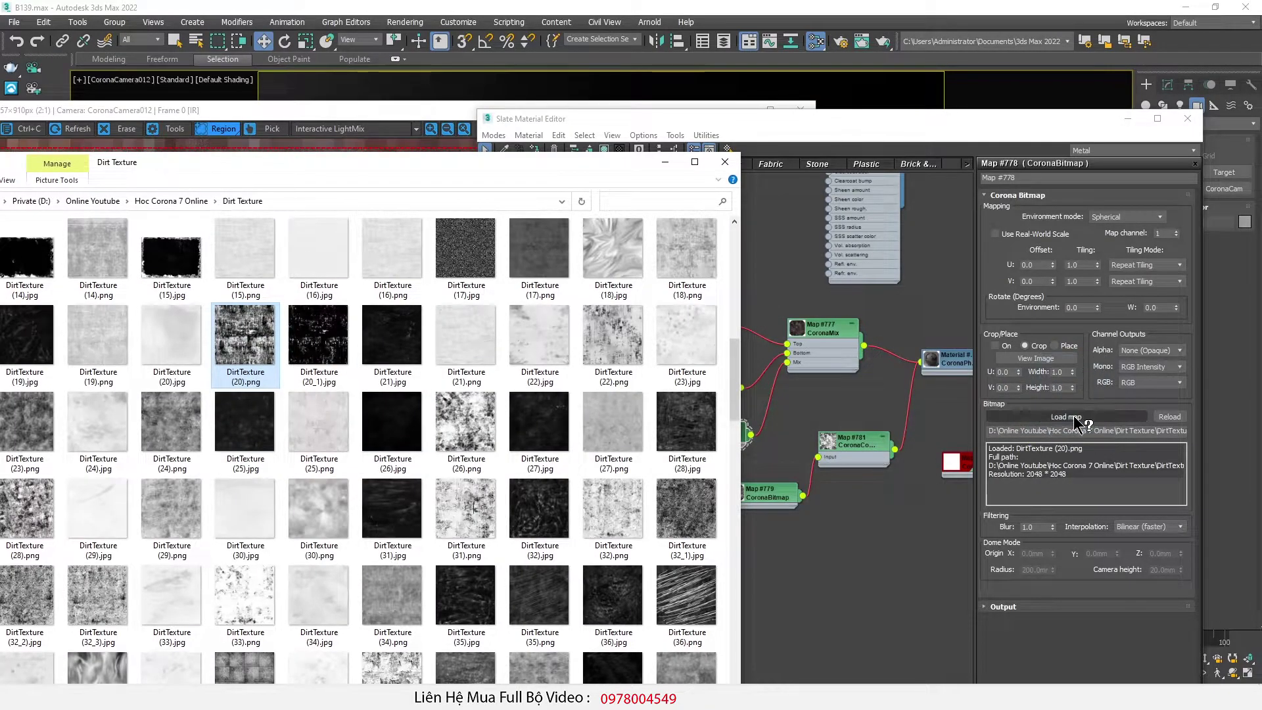
click(877, 527)
drag(395, 116, 441, 70)
click(920, 130)
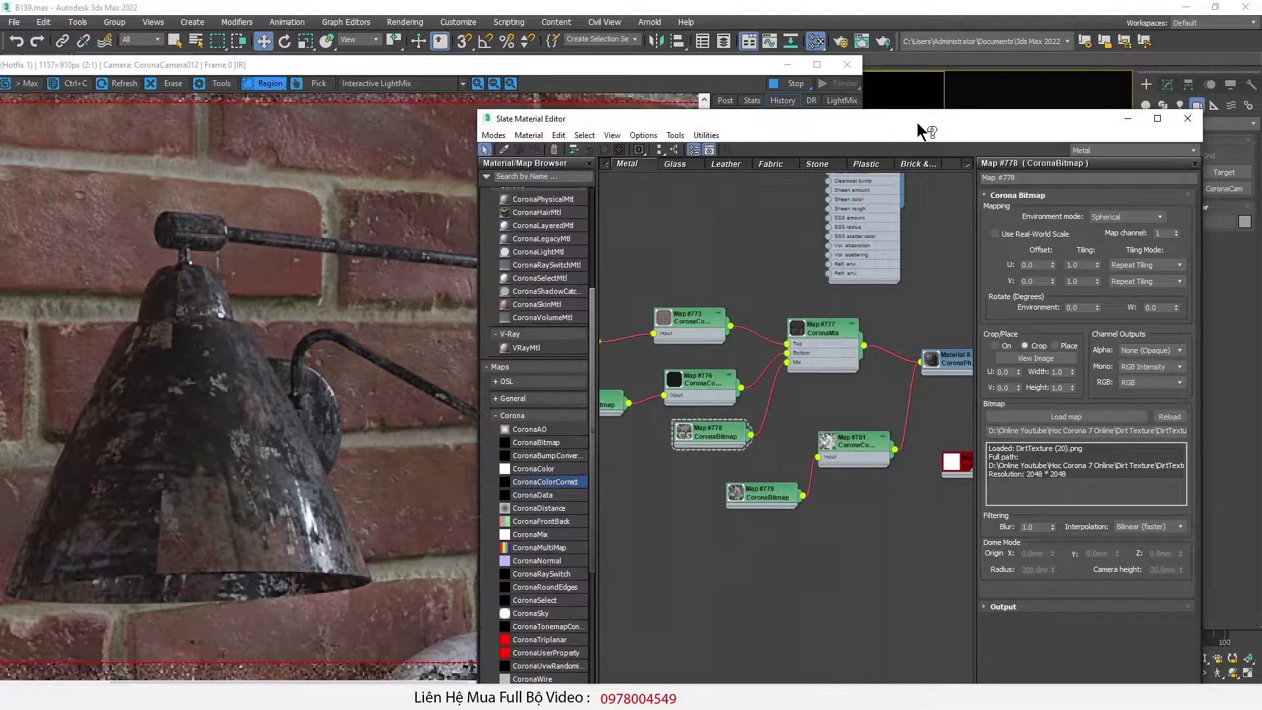
Step: Copy that bitmap's file path into the roughness bitmap so it also uses DirtTexture (20).png
click(988, 432)
key(ctrl+c)
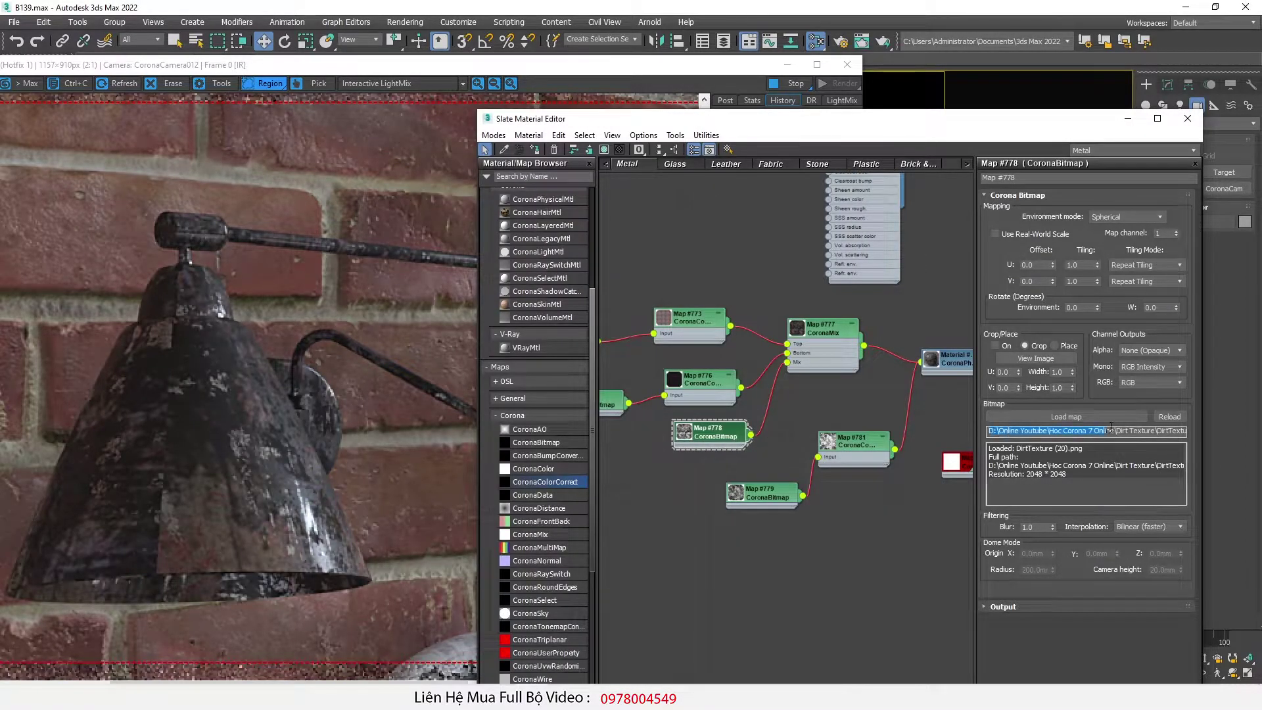
click(766, 496)
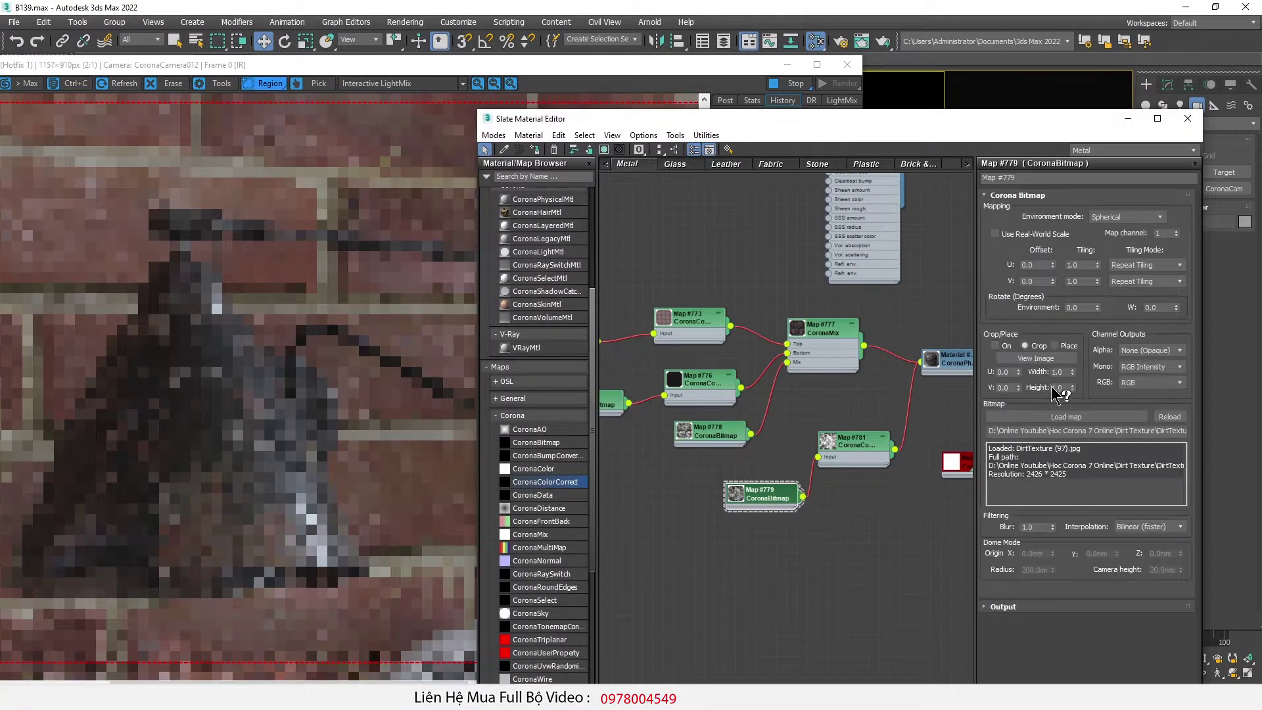
drag(989, 431, 1230, 430)
key(ctrl+v)
click(1175, 419)
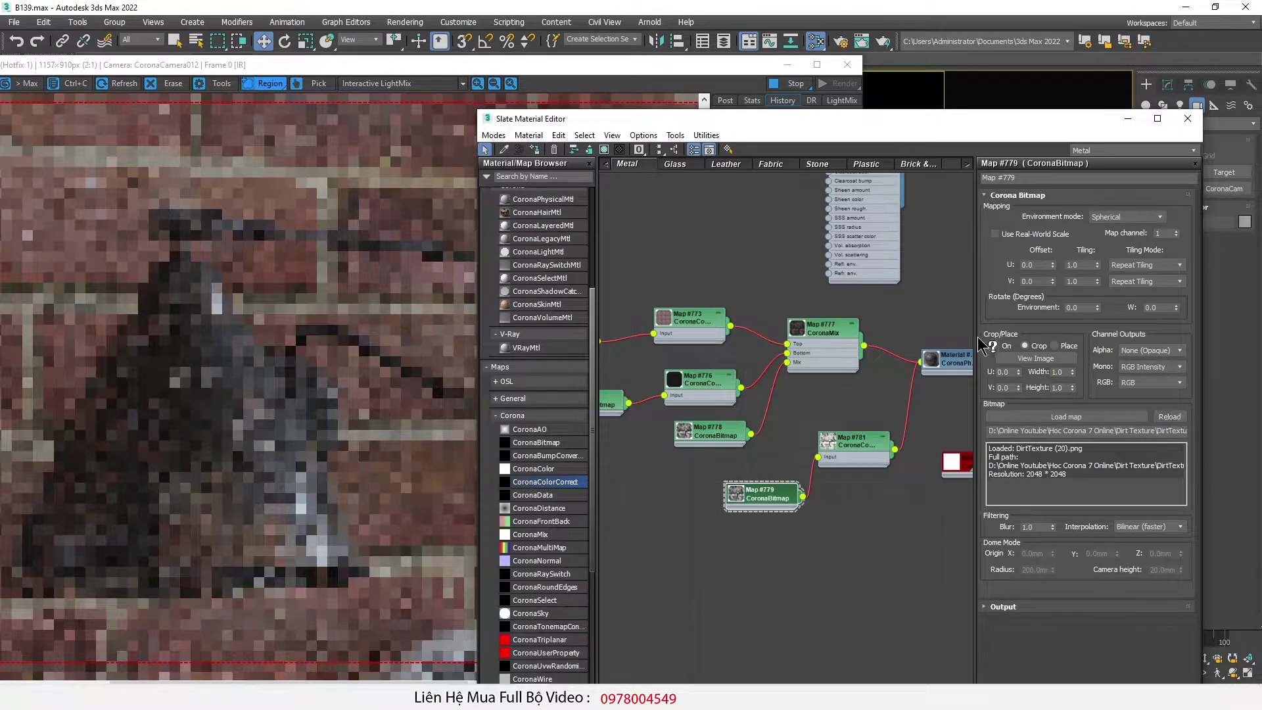
Step: Examine the lamp's metal in the interactive render and inspect the roughness bitmap in an enlarged preview
drag(377, 70, 396, 55)
scroll(263, 288, up, 1)
scroll(263, 288, down, 1)
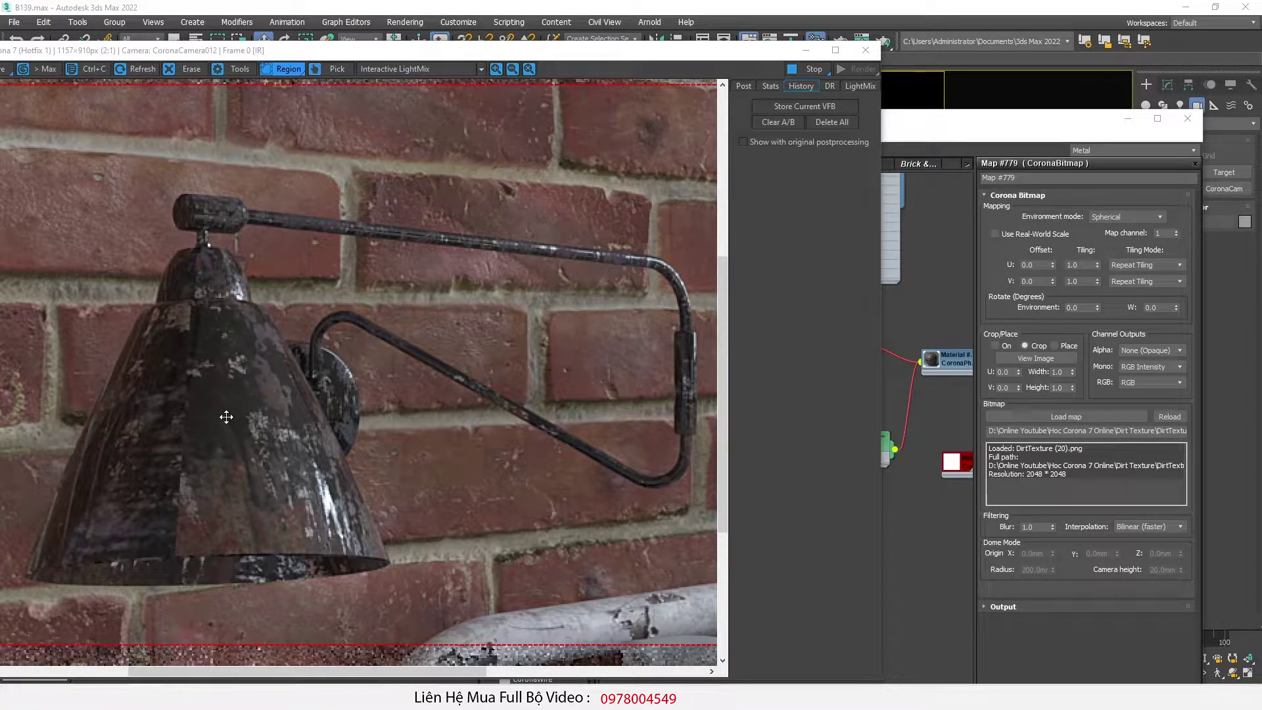
scroll(227, 418, up, 1)
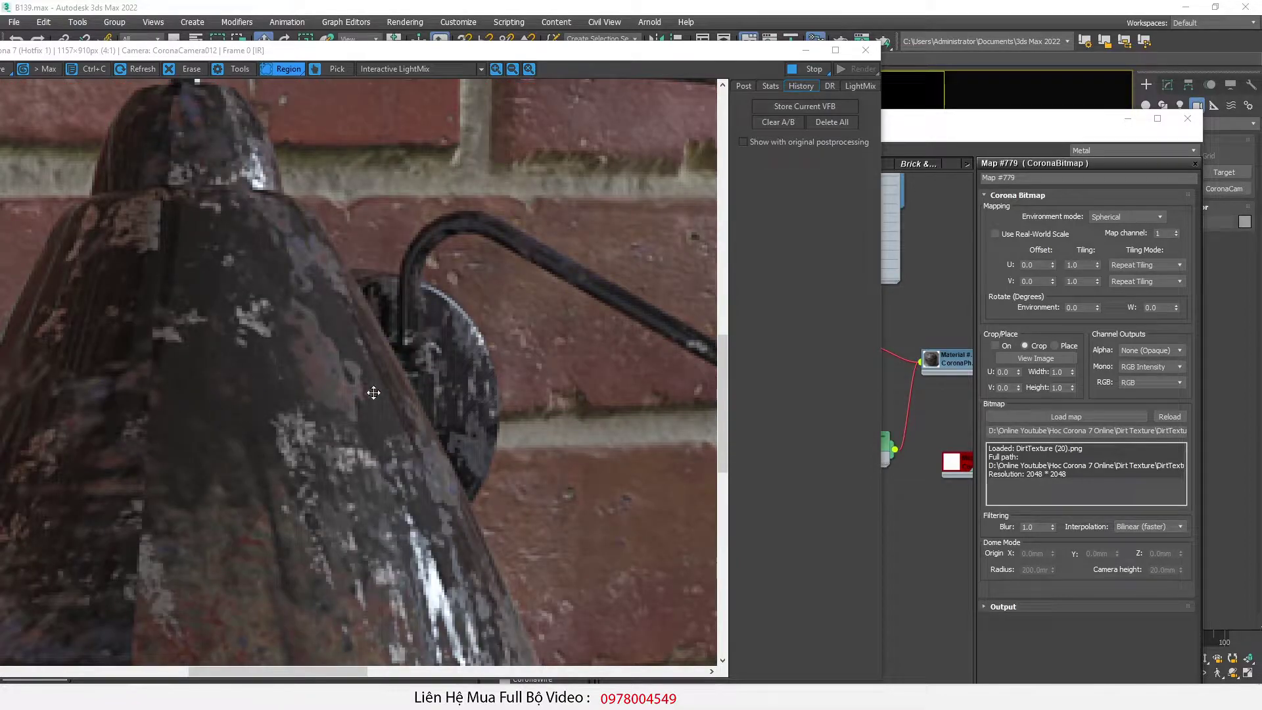
scroll(272, 380, down, 1)
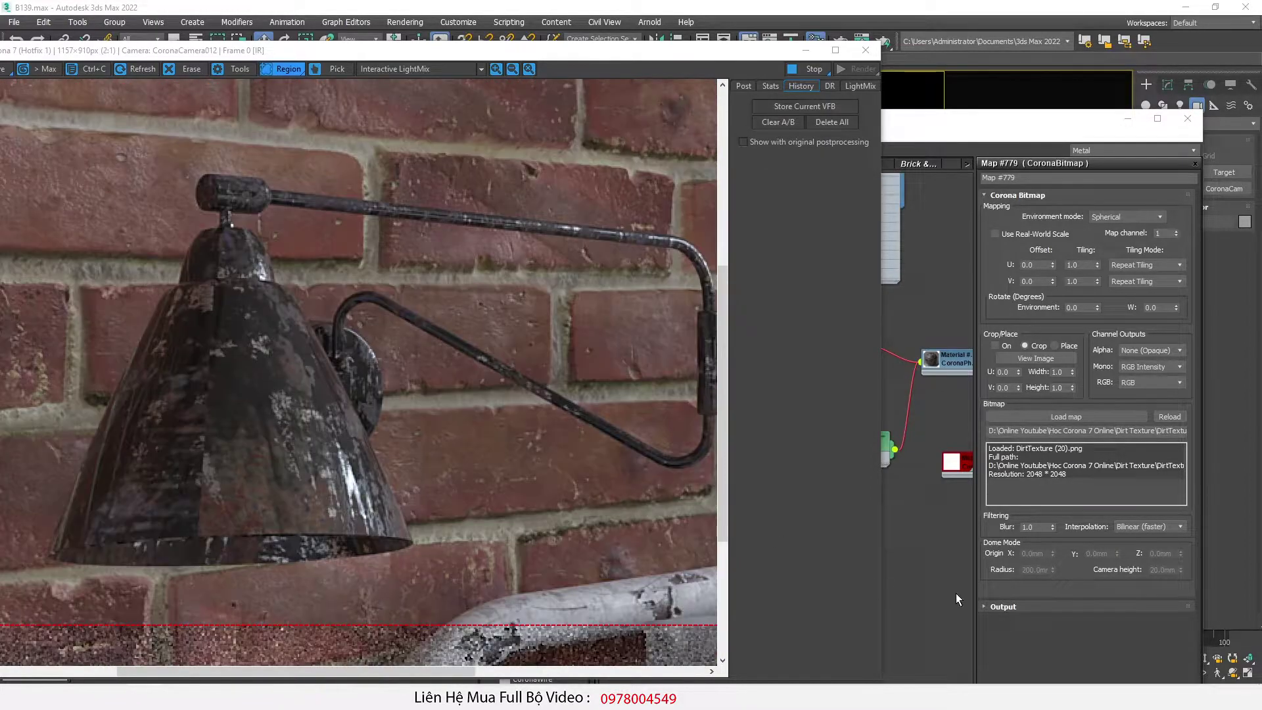
click(865, 538)
double_click(846, 443)
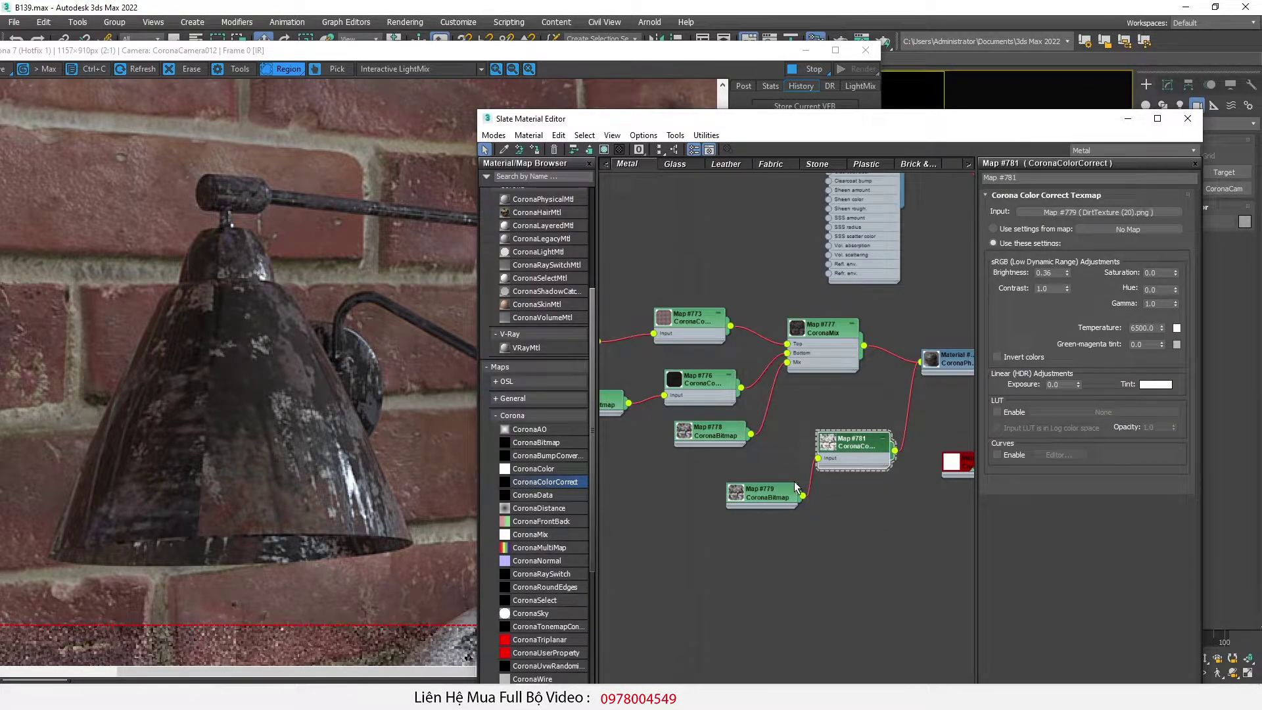
scroll(755, 495, up, 2)
right_click(754, 497)
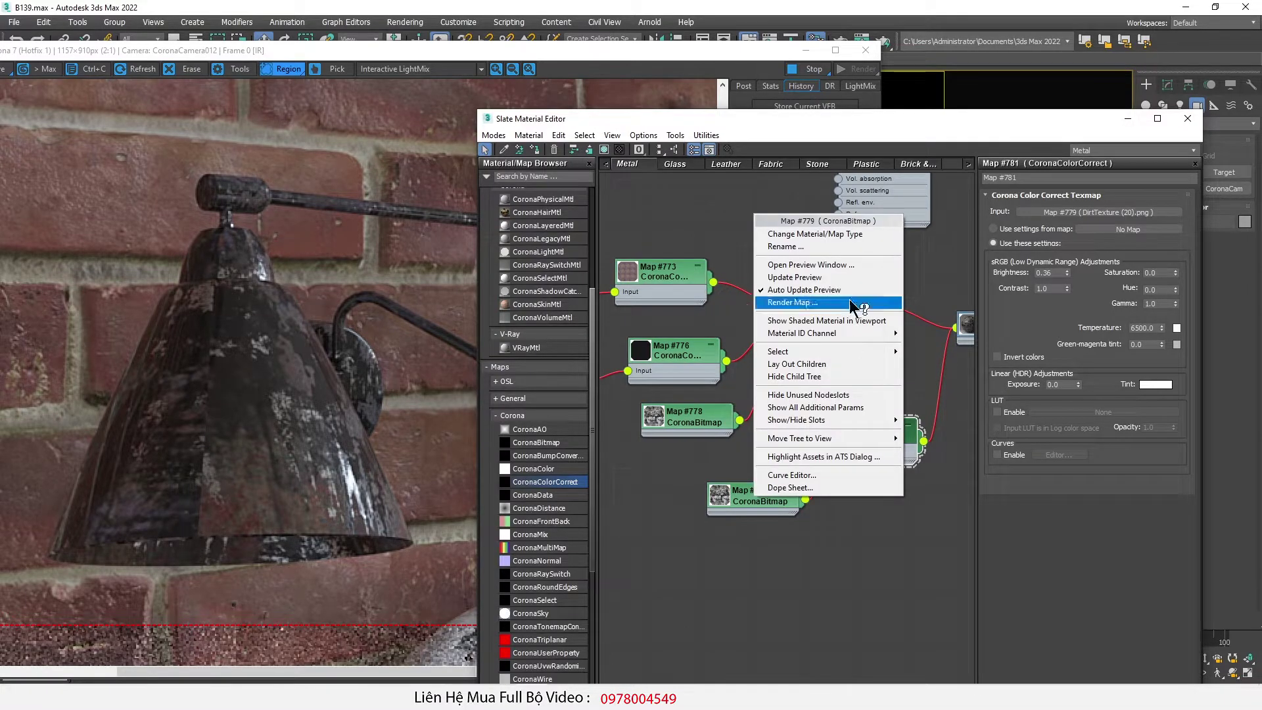
click(847, 264)
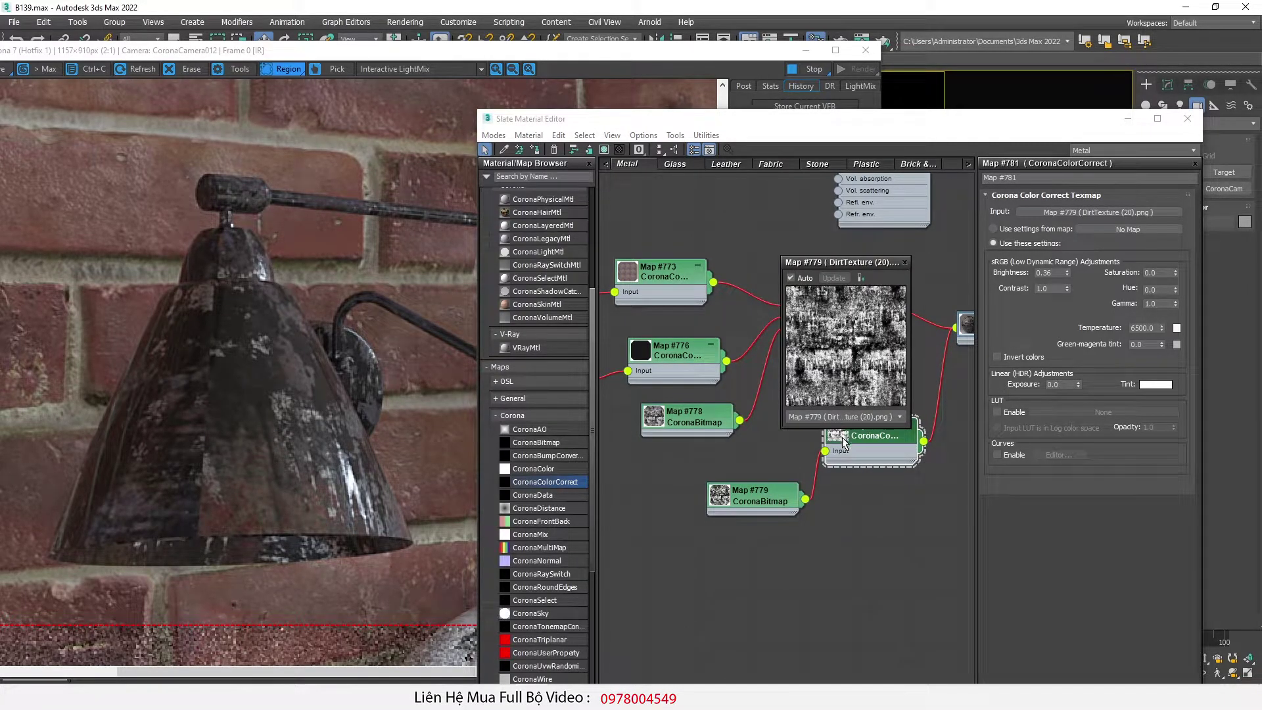
drag(910, 427, 1068, 585)
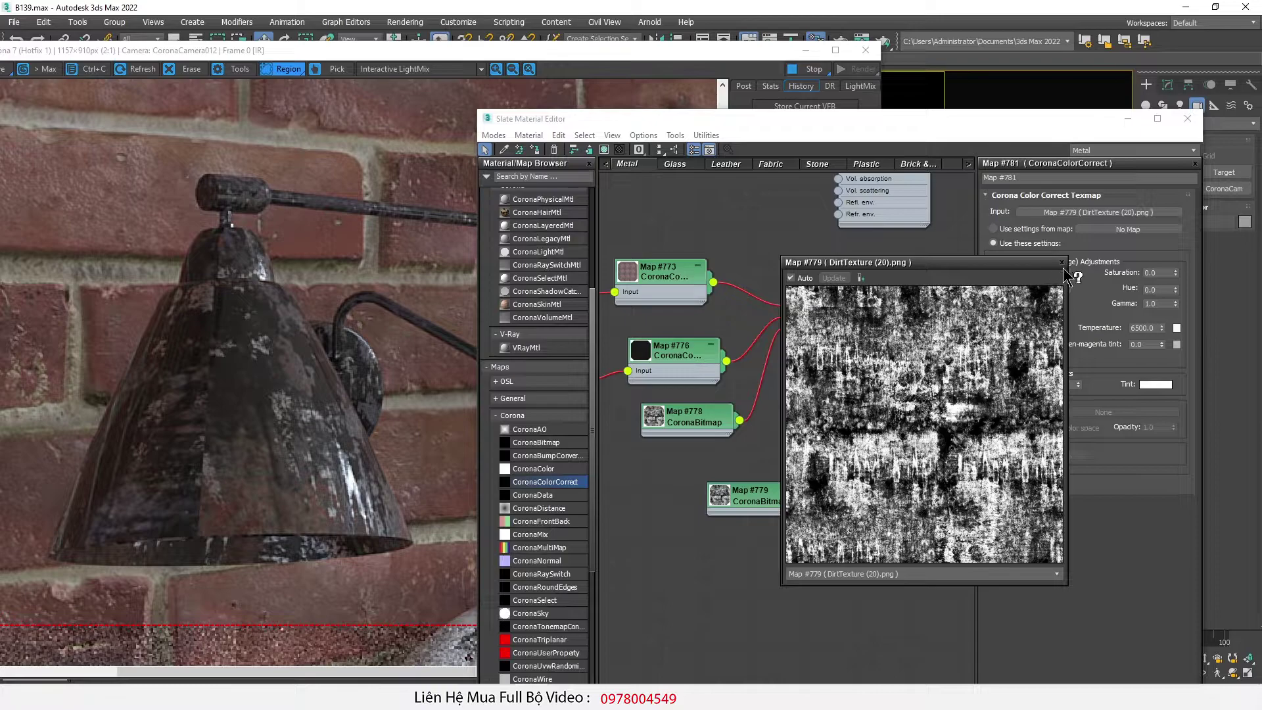
click(1061, 261)
Step: Add a CoronaMix below the roughness nodes and feed its Mix input with a copy of the DirtTexture (20).png bitmap
click(531, 536)
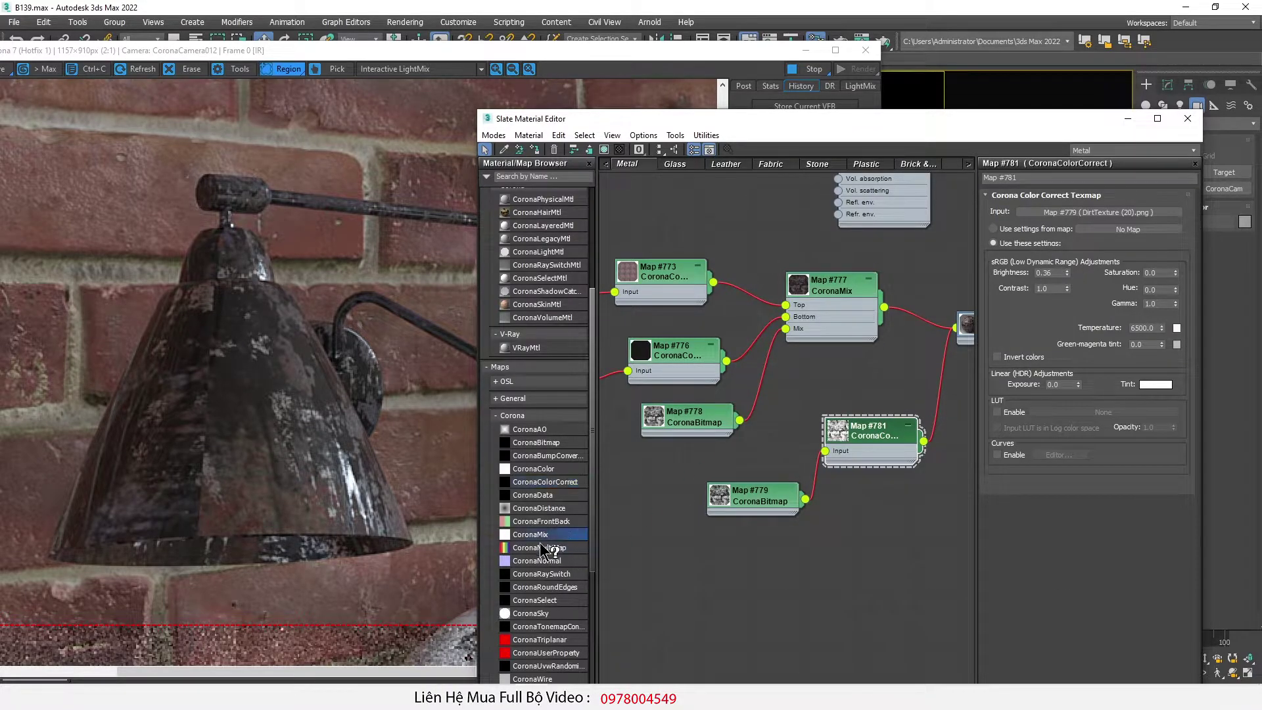
drag(855, 548, 855, 550)
shift+drag(759, 501, 696, 620)
double_click(696, 621)
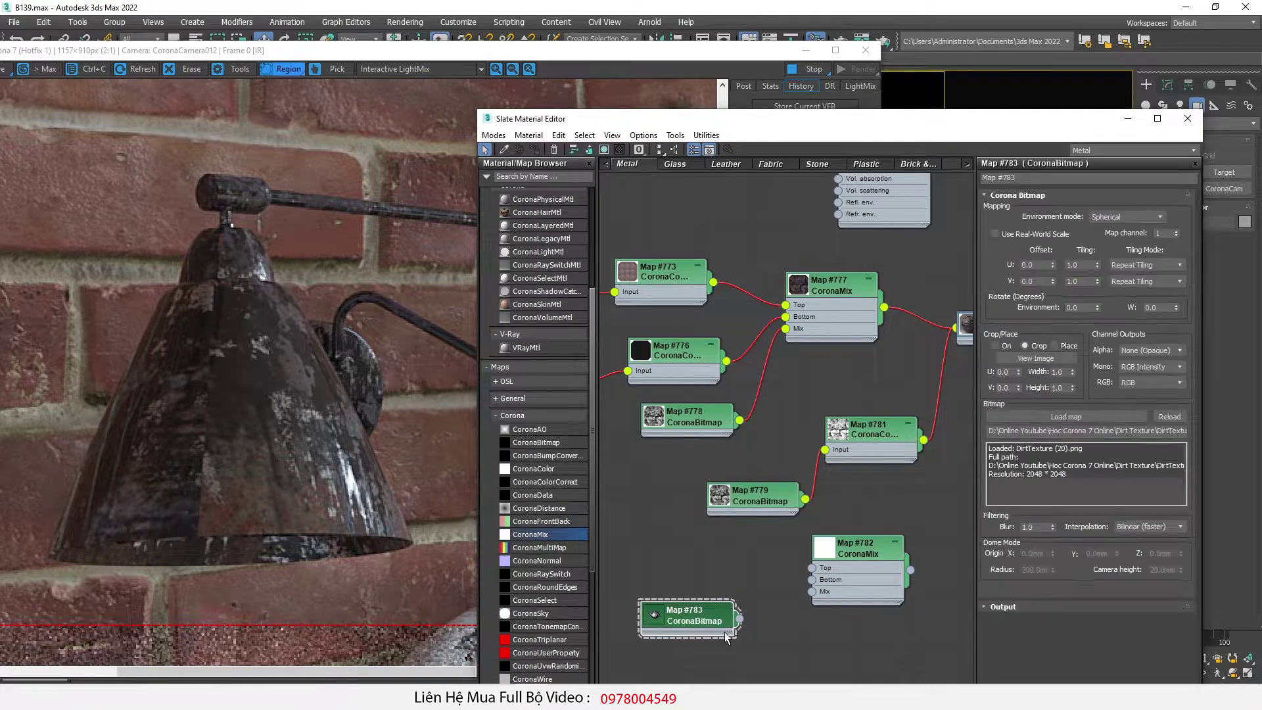
drag(742, 618, 814, 591)
drag(763, 495, 764, 469)
double_click(846, 552)
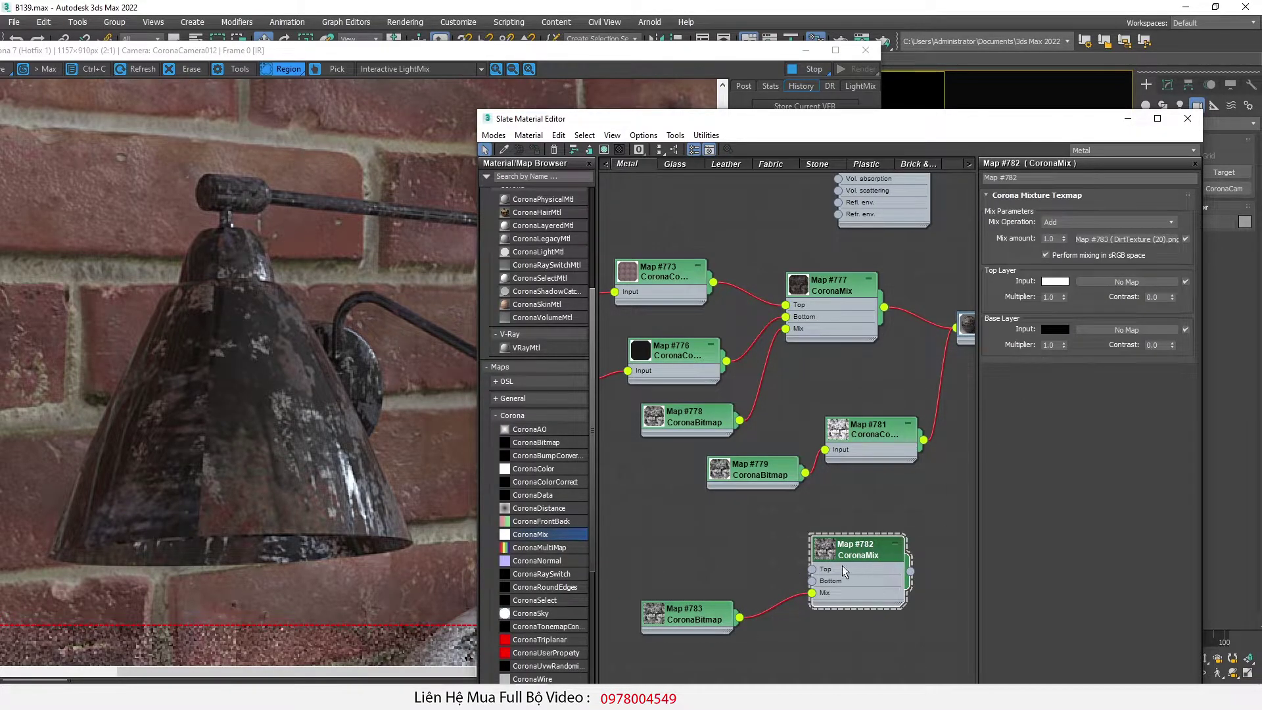
Step: Duplicate the bitmap again, load DirtTexture (56).JPG into the copy, and connect it to the new CoronaMix's Bottom input
shift+drag(760, 472, 734, 555)
double_click(734, 556)
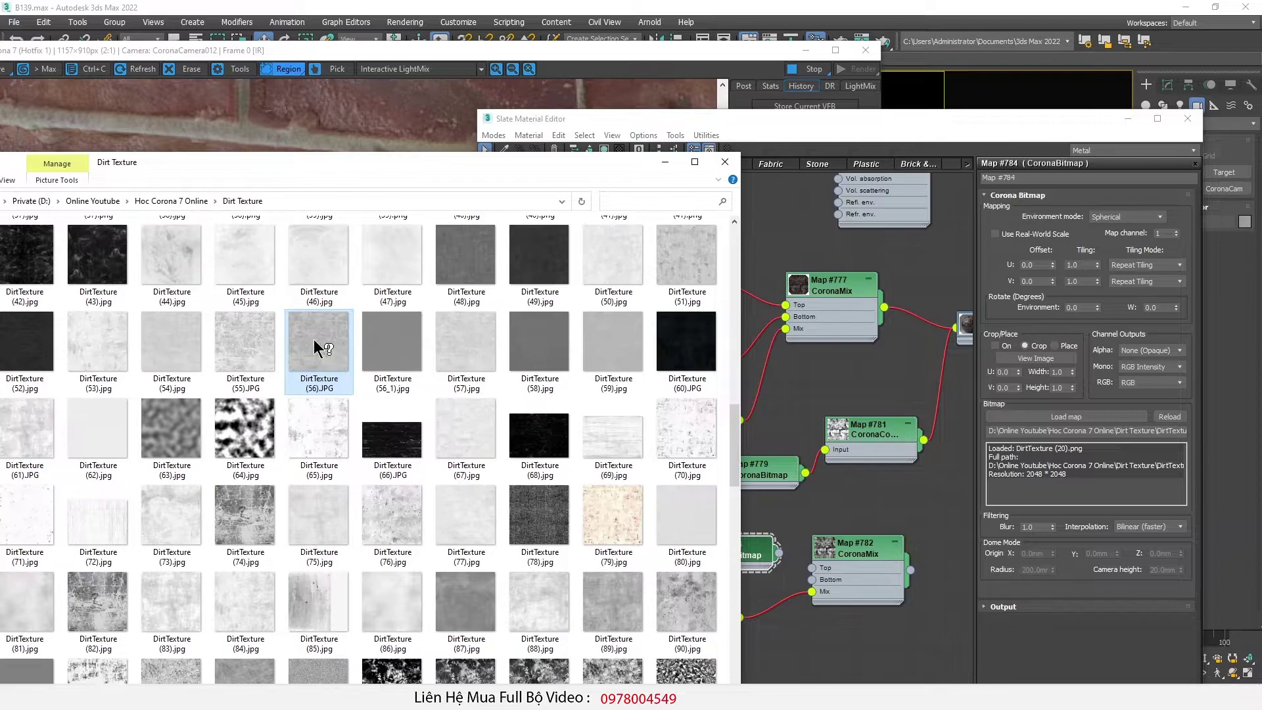
double_click(316, 346)
click(1246, 7)
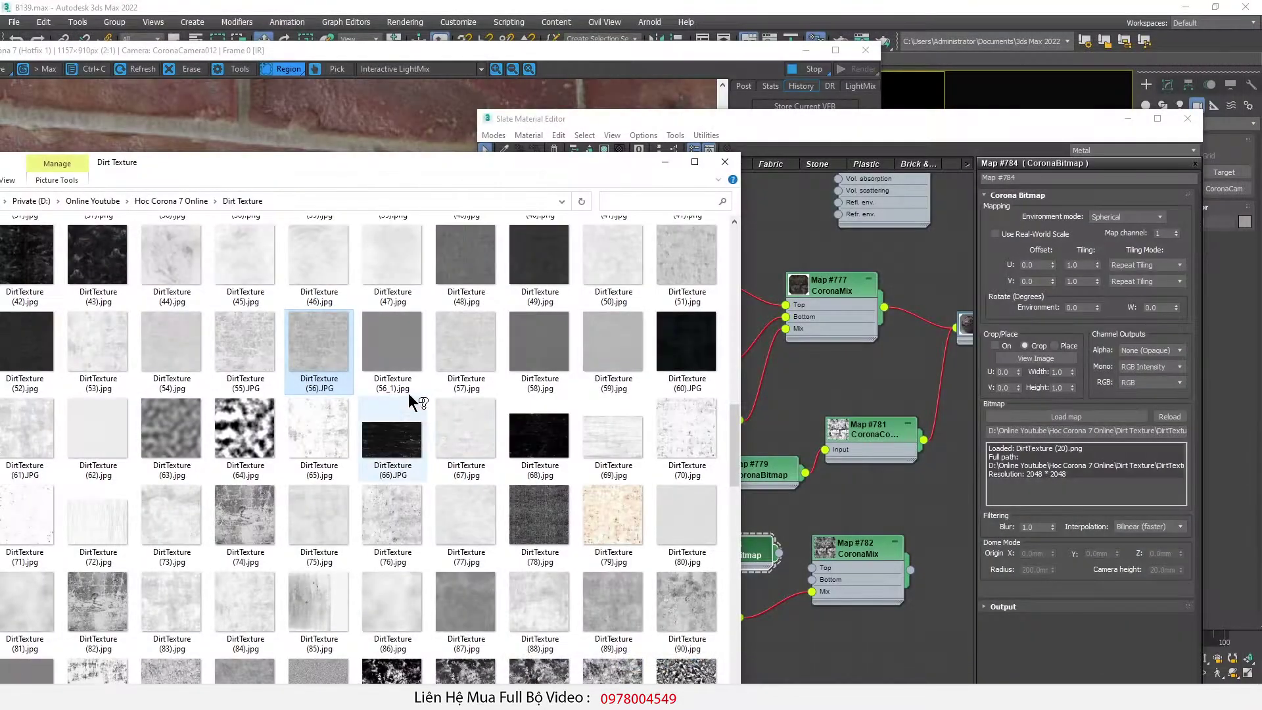
drag(315, 336, 1025, 422)
click(776, 557)
scroll(770, 556, up, 1)
drag(714, 554, 801, 582)
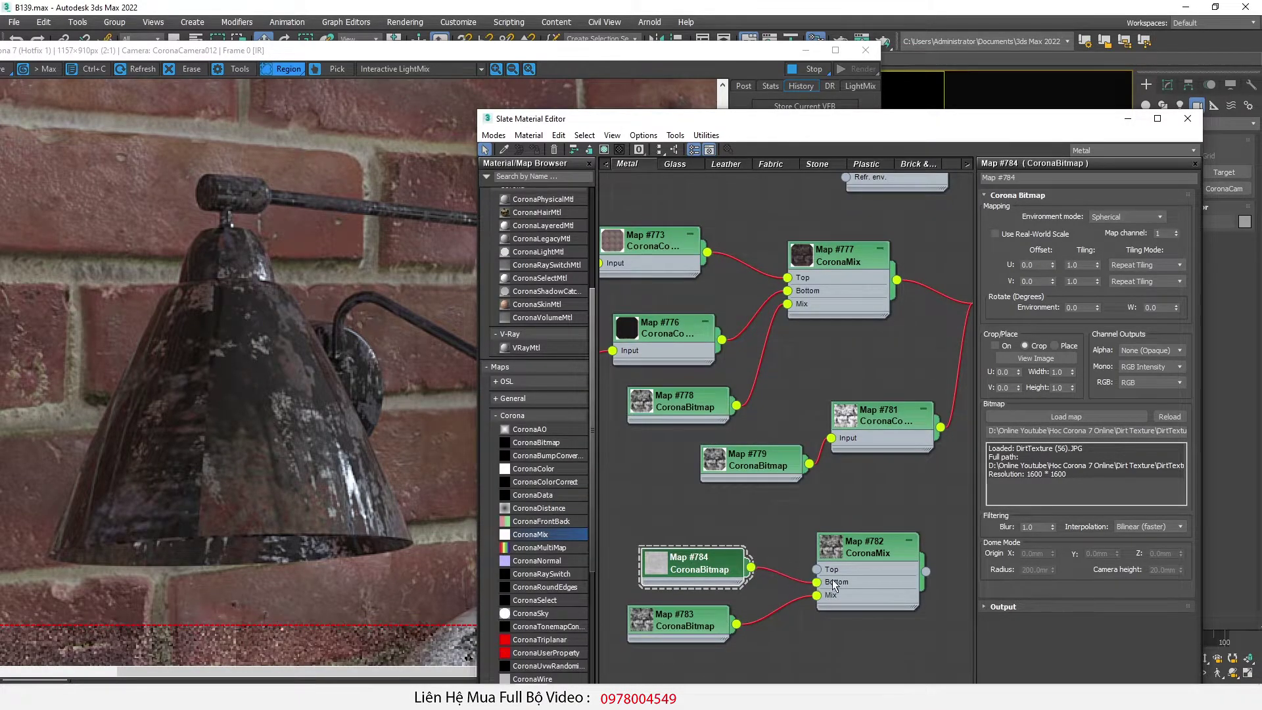
Step: Set the new CoronaMix's operation to Mix and check the blended texture in a preview window
click(830, 587)
click(1090, 222)
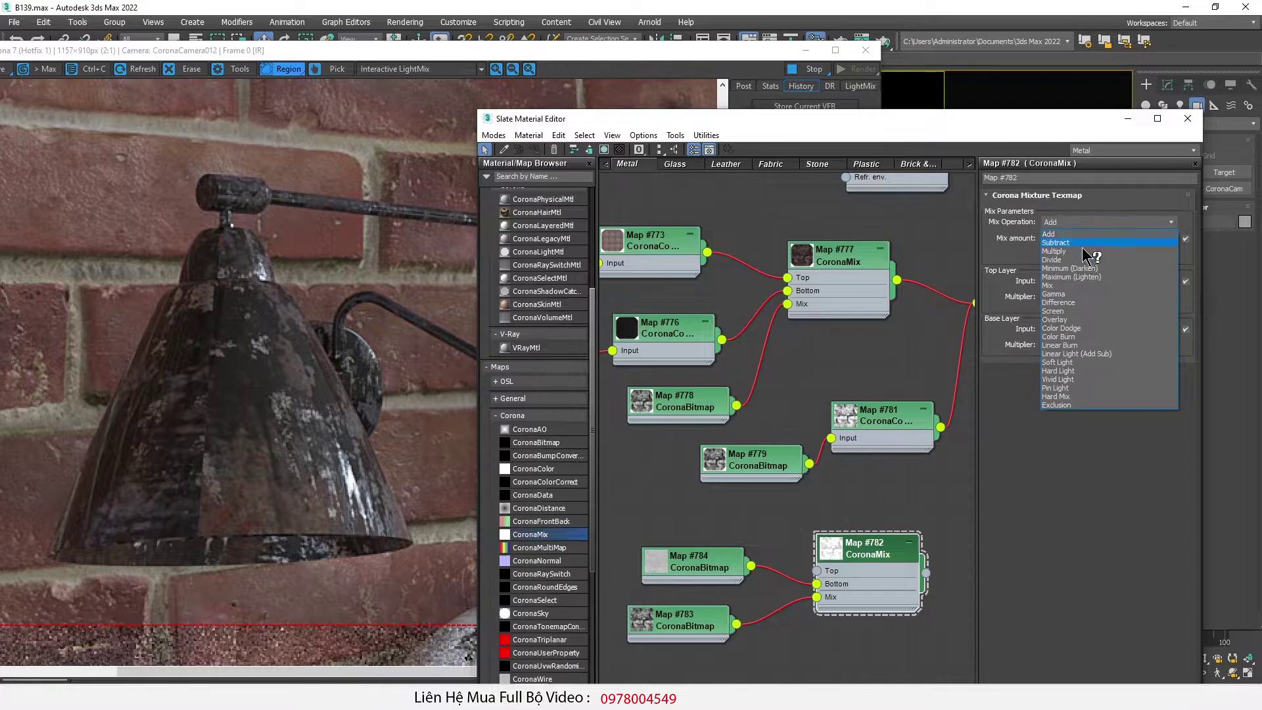
click(1085, 282)
right_click(873, 550)
click(960, 306)
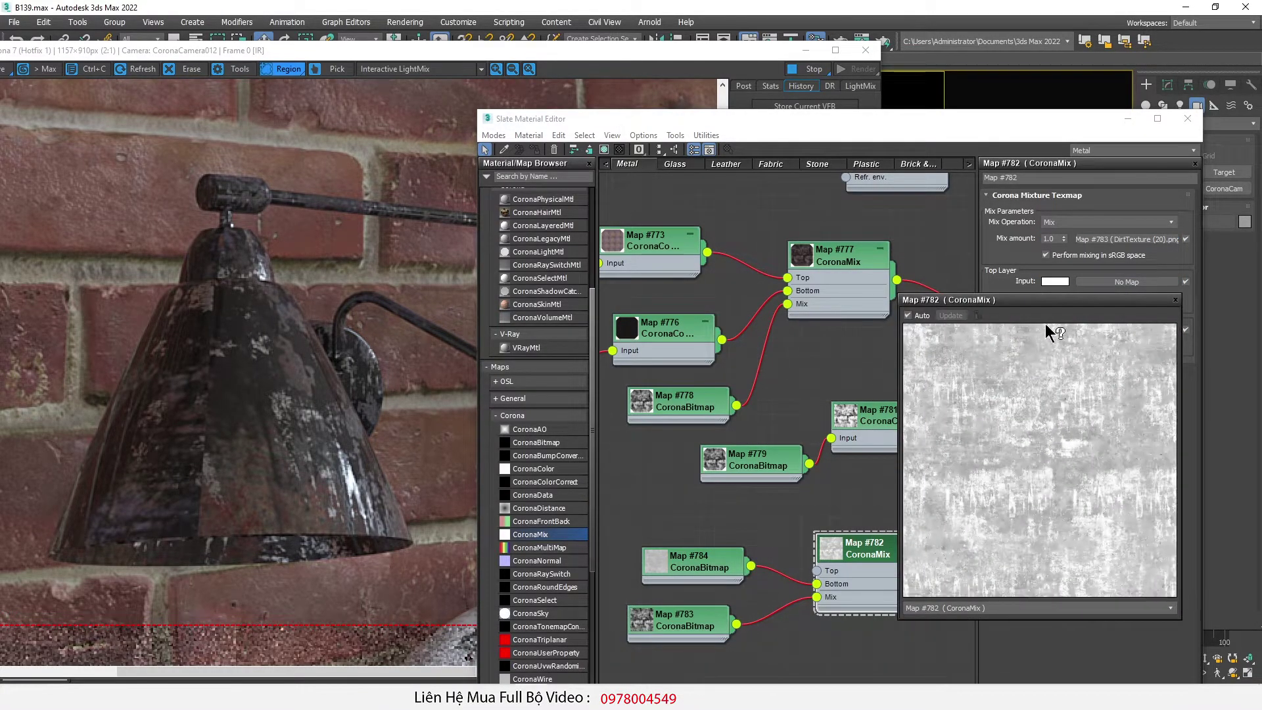
drag(1047, 304, 375, 262)
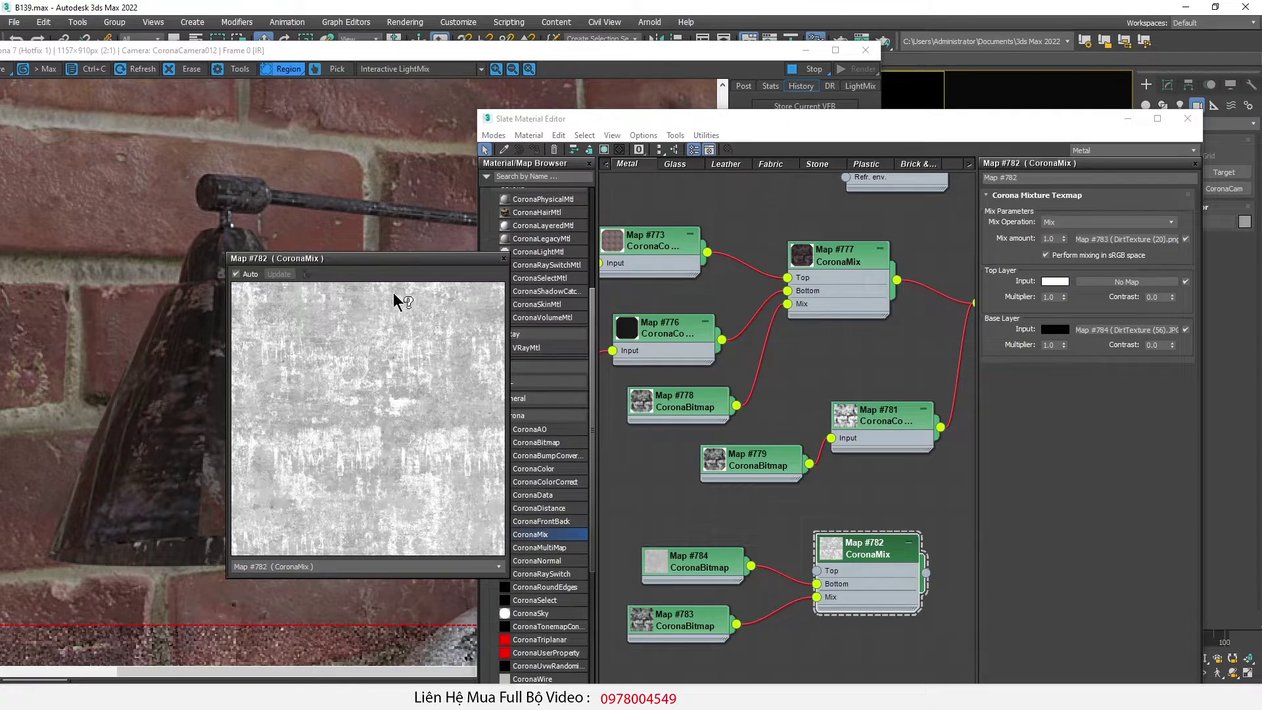
drag(380, 259, 278, 474)
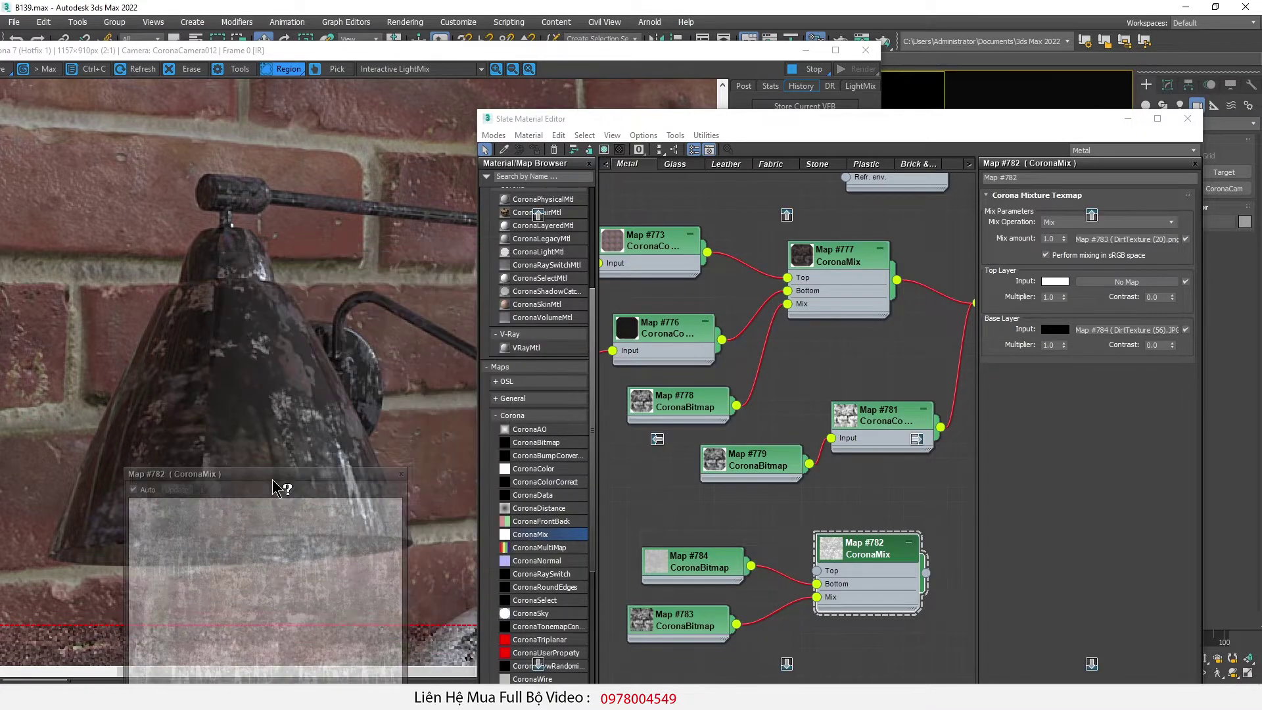
click(401, 474)
Step: Delete the roughness color correction with its bitmap and connect the new CoronaMix to the rusty material's base roughness
scroll(869, 474, down, 2)
middle_drag(901, 491, 848, 501)
scroll(775, 528, up, 1)
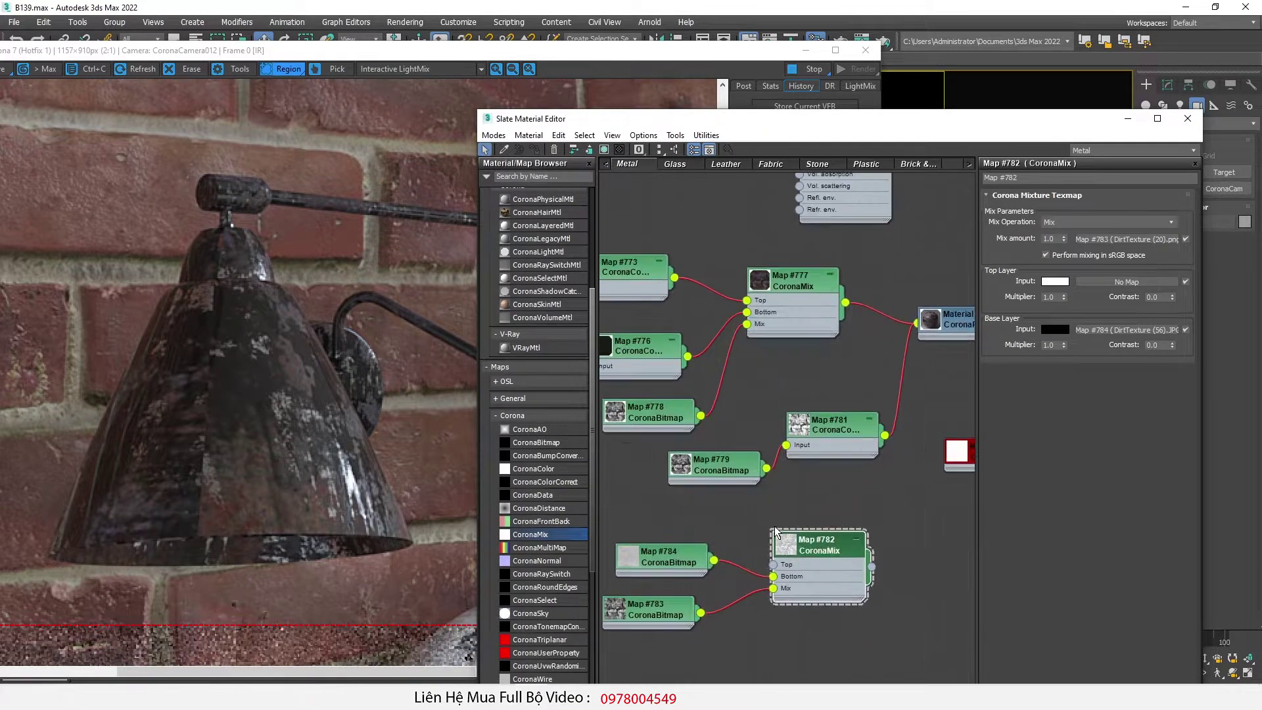
drag(774, 449, 737, 427)
key(Delete)
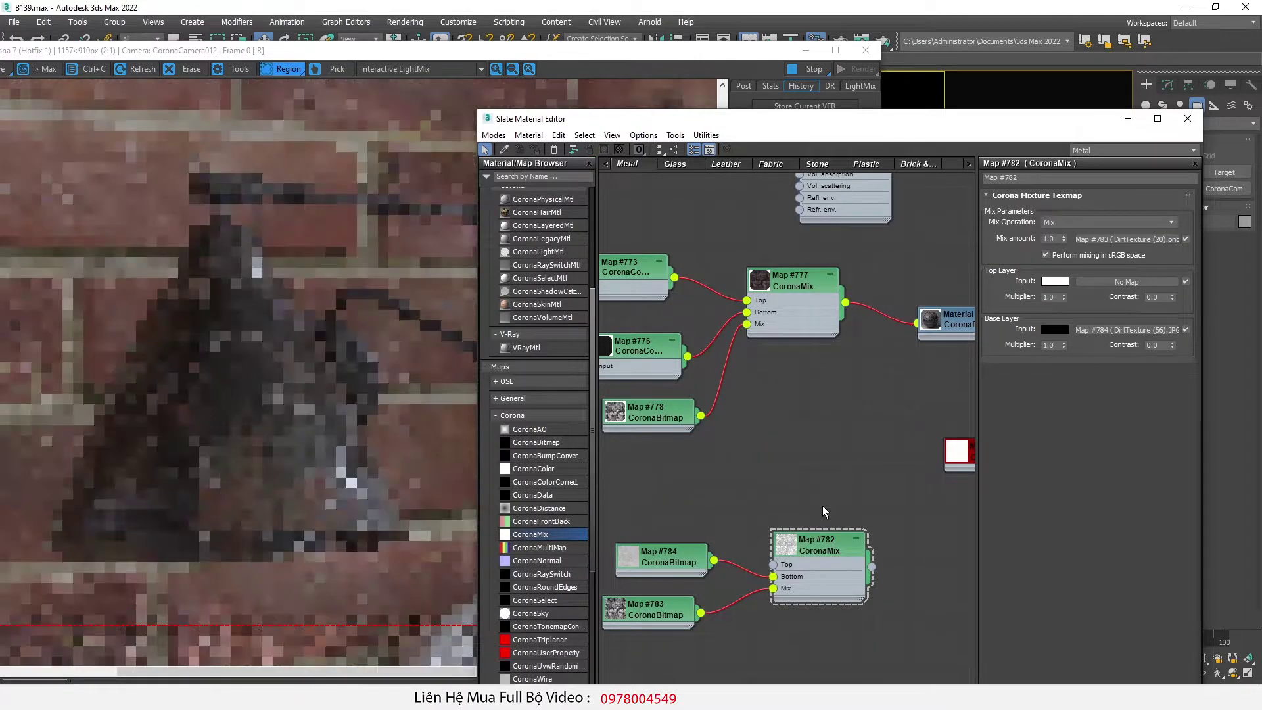
drag(804, 543, 790, 477)
middle_drag(846, 442, 738, 452)
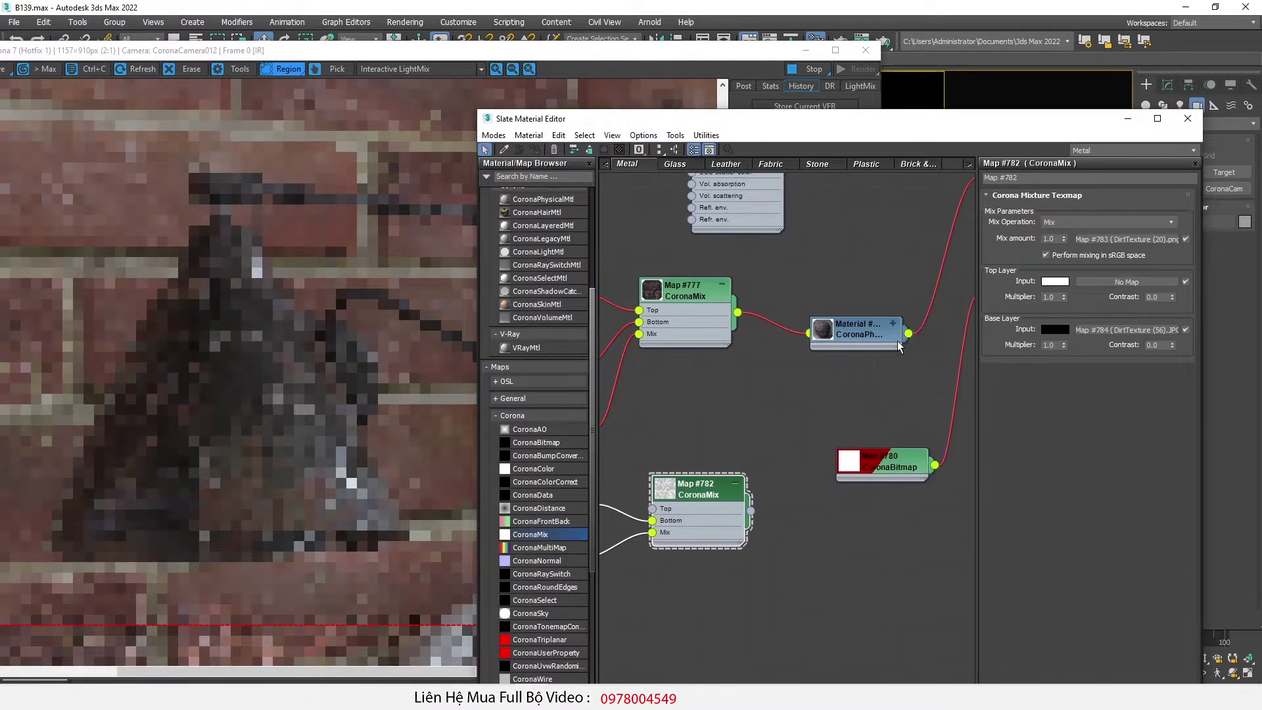
click(893, 324)
drag(750, 512, 810, 362)
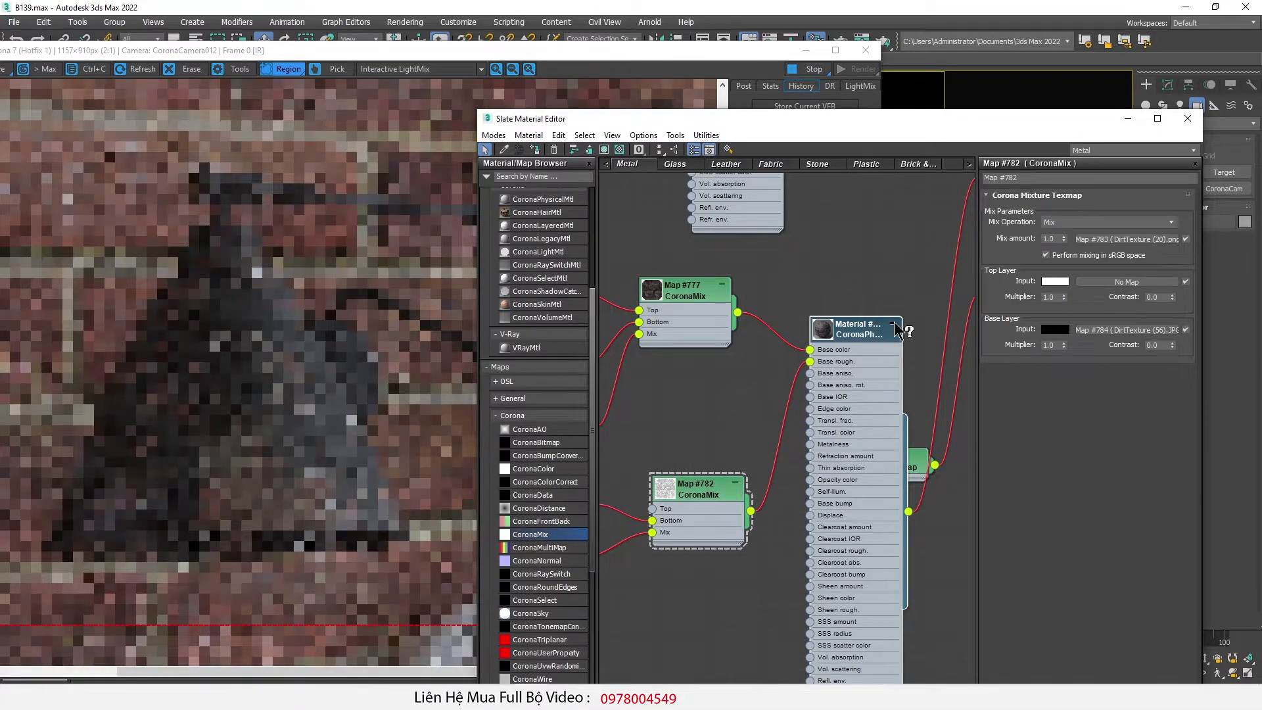
click(893, 323)
Step: Examine the revised roughness on the lamp's shade and arm in the interactive render, both close up and in context
scroll(896, 328, down, 2)
middle_drag(738, 385, 845, 408)
scroll(296, 217, up, 1)
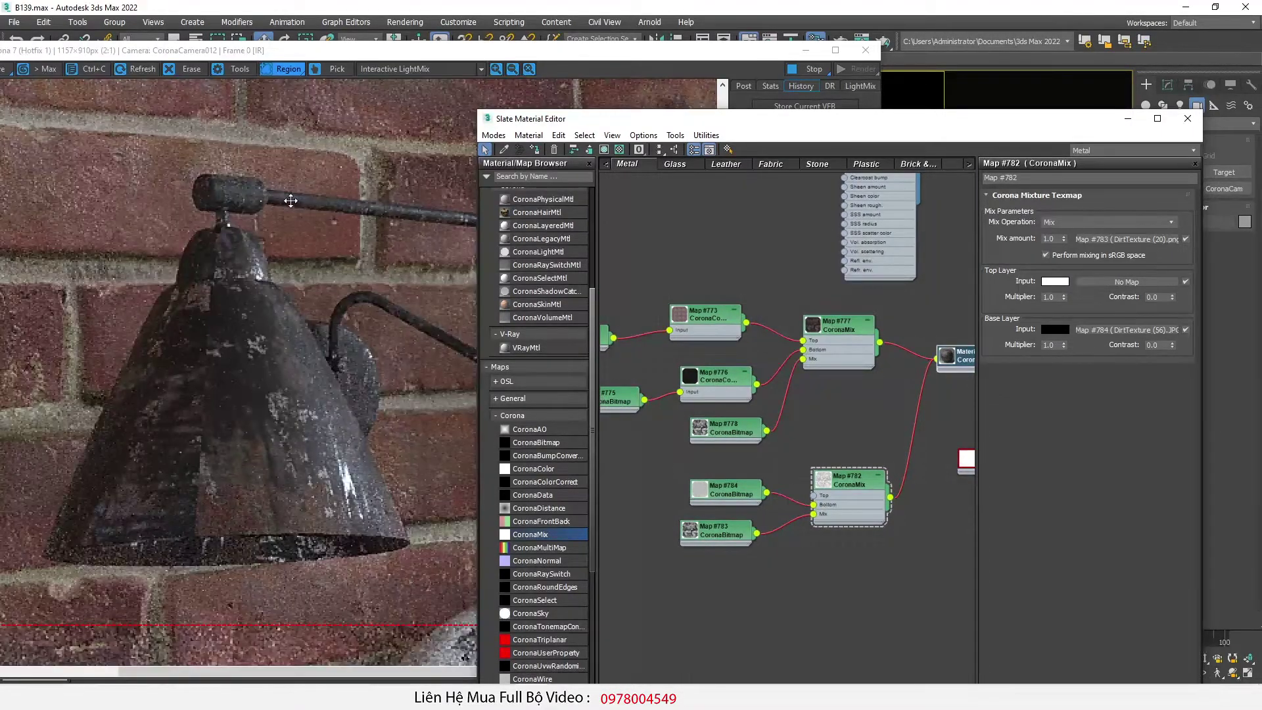
scroll(217, 327, down, 1)
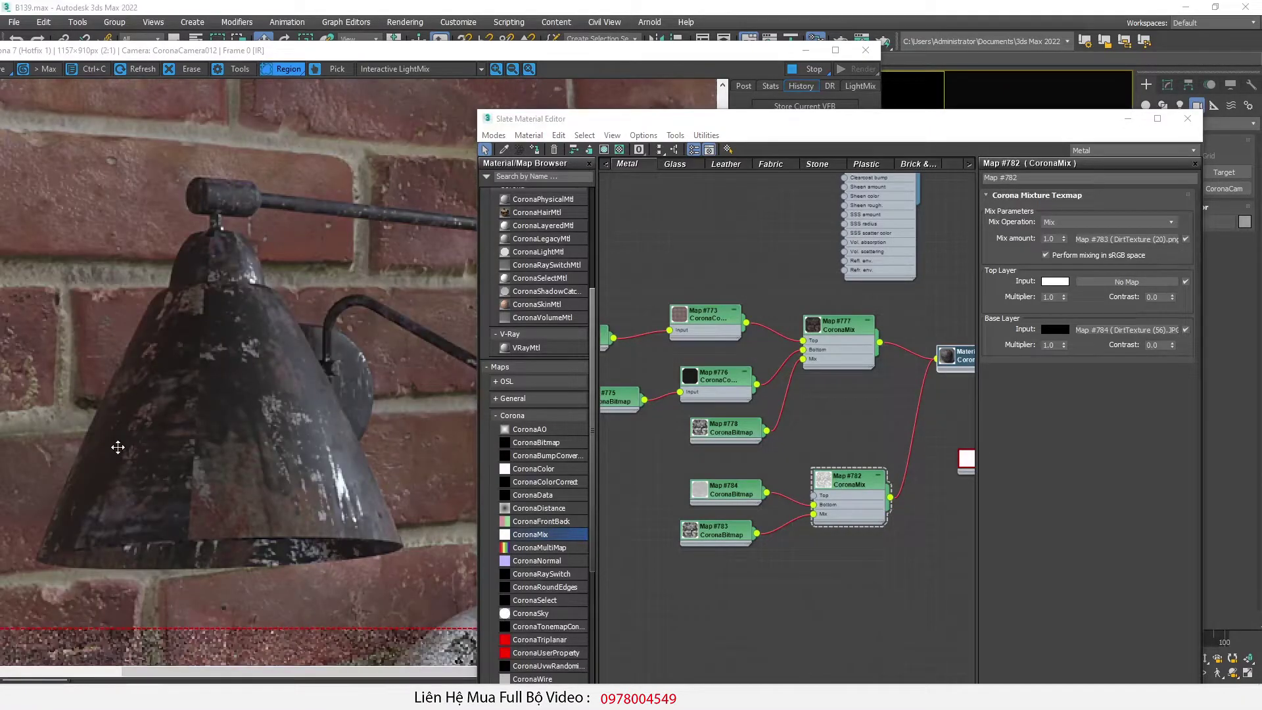
click(353, 303)
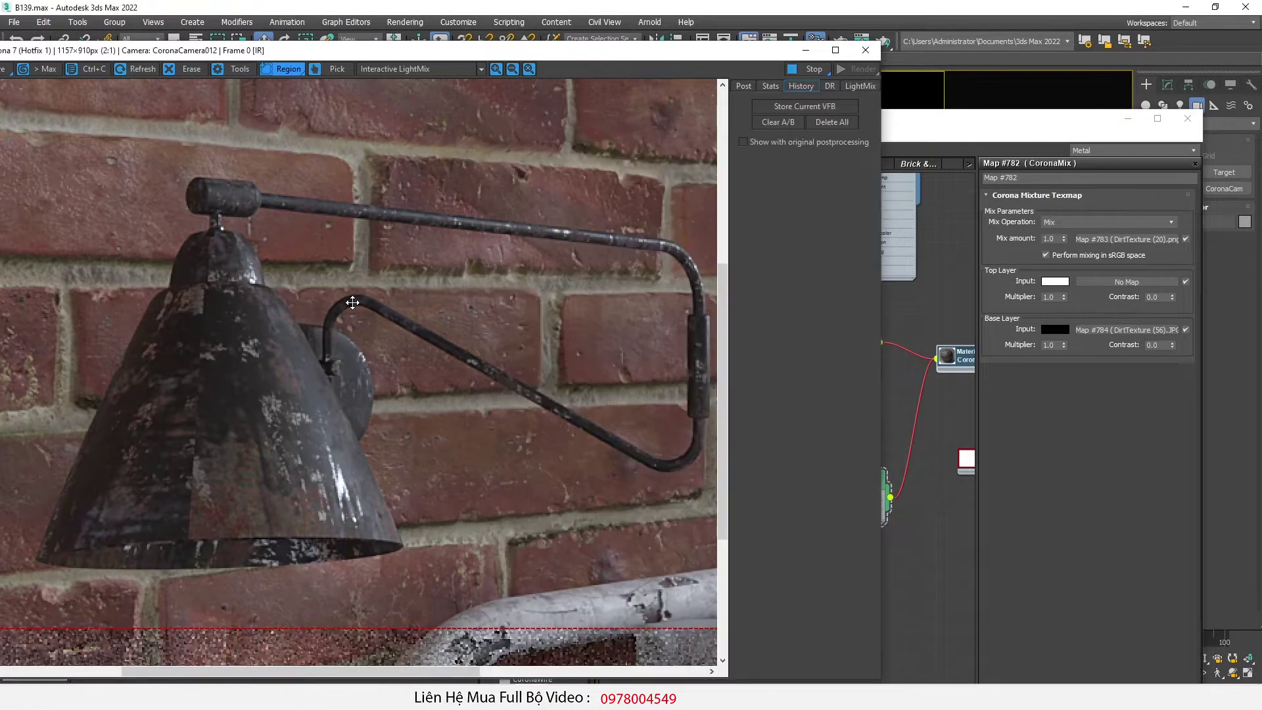
scroll(511, 315, down, 1)
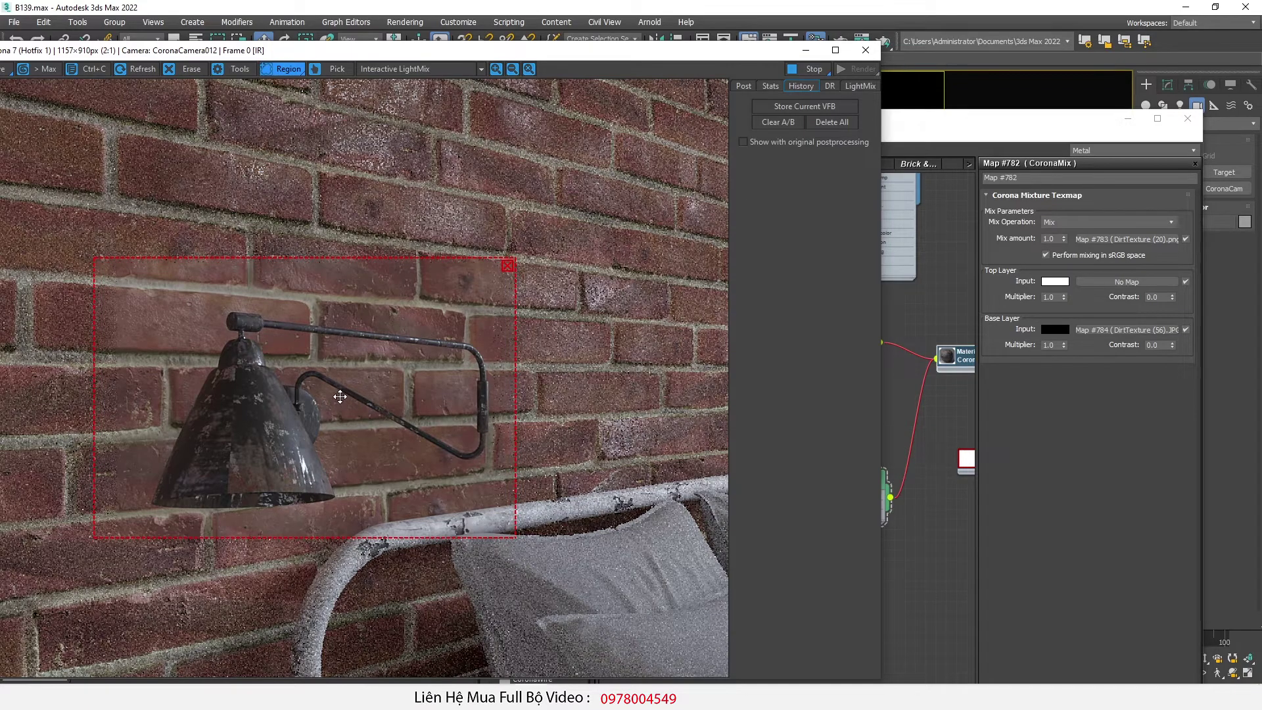
scroll(340, 397, up, 1)
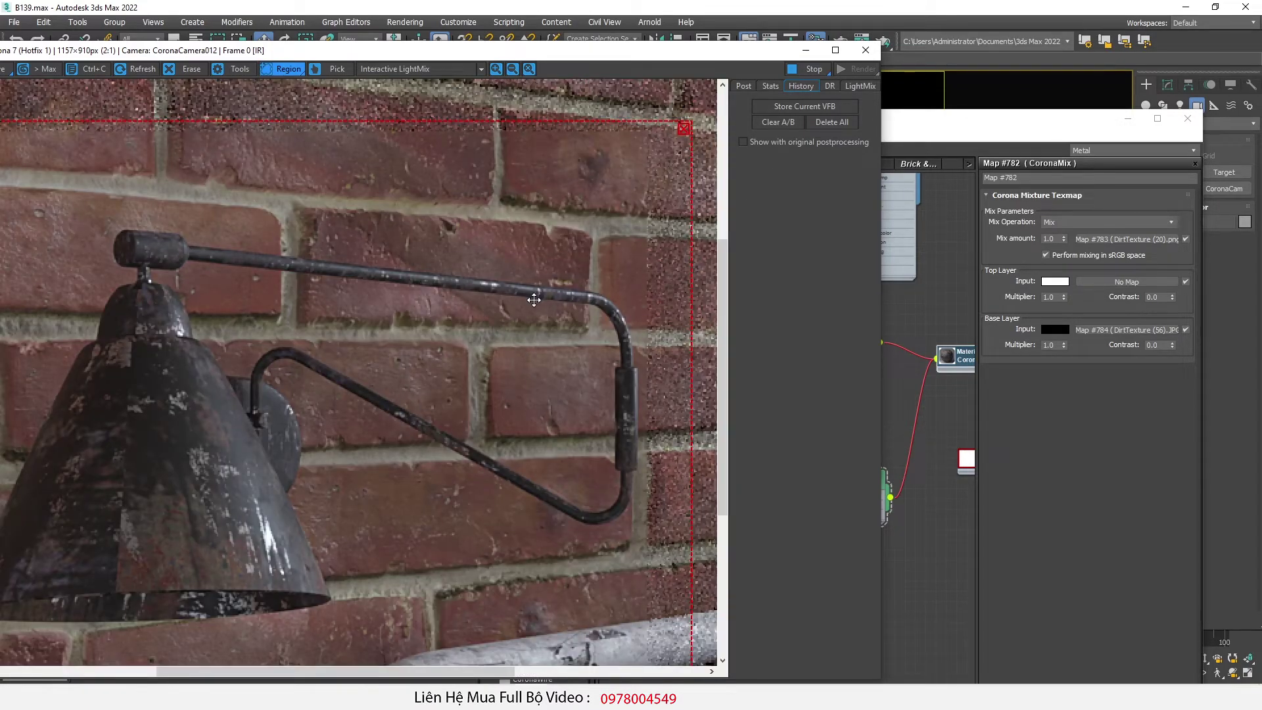
scroll(528, 332, down, 1)
scroll(398, 409, up, 1)
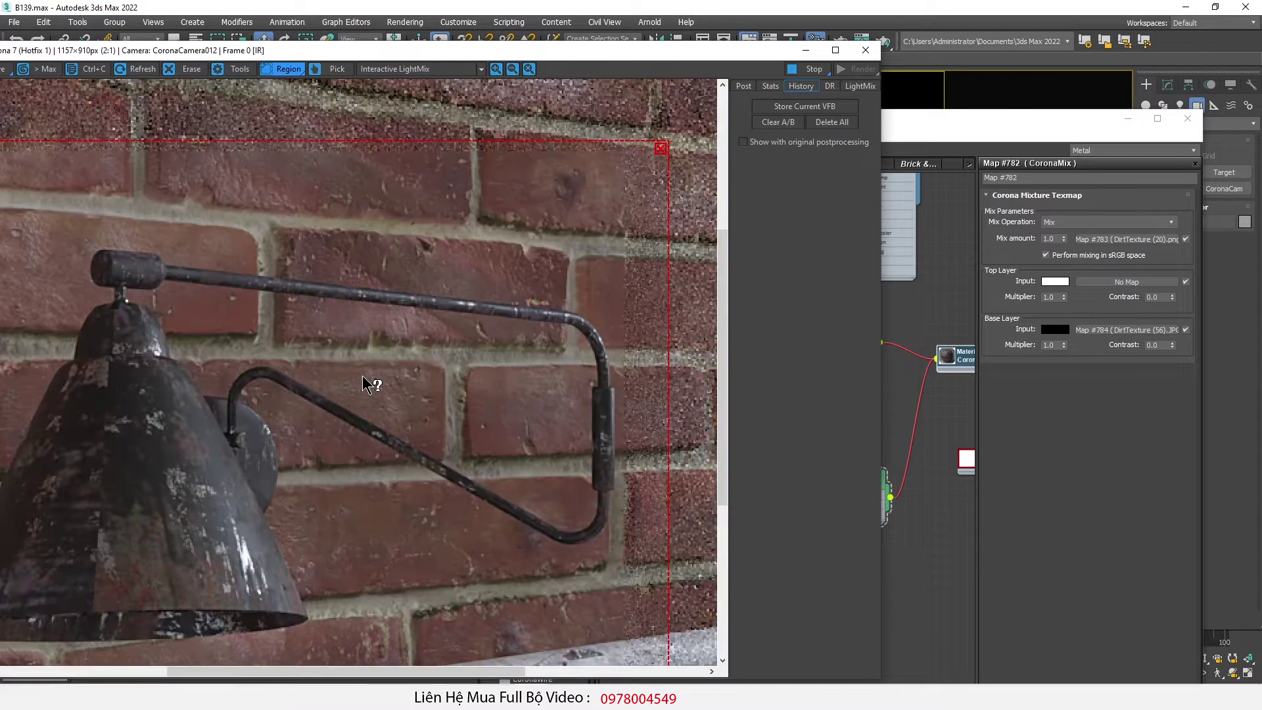
Step: Rearrange the lamp's layered metal node tree and the neighbouring layered material tree so they sit side by side with more space
click(888, 570)
scroll(772, 460, down, 6)
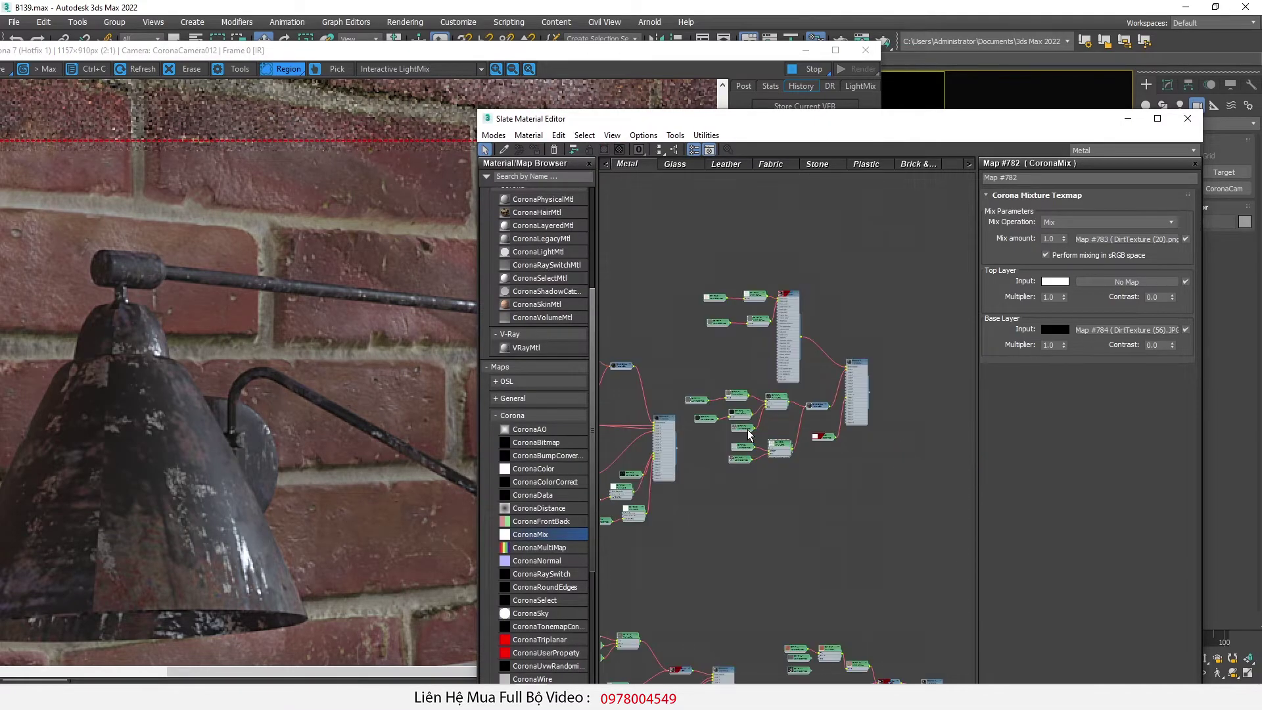
drag(859, 395, 945, 326)
middle_drag(610, 456, 761, 468)
scroll(877, 403, down, 1)
drag(642, 372, 814, 529)
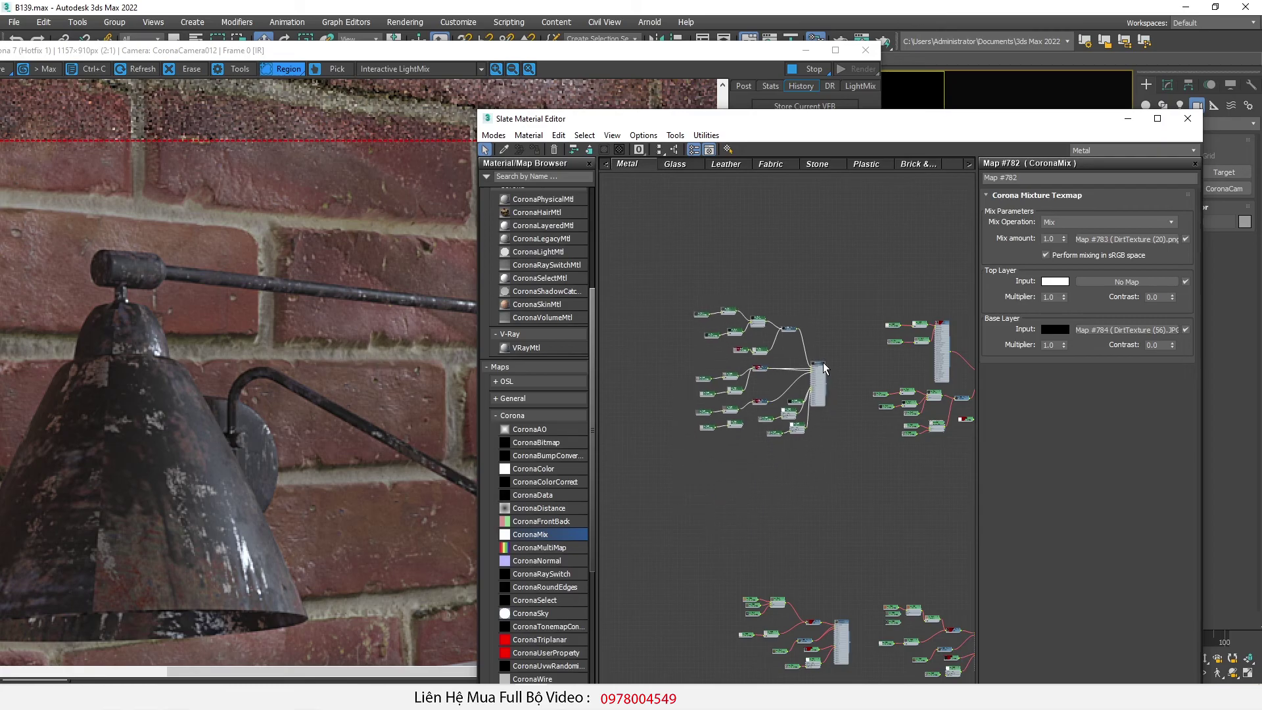